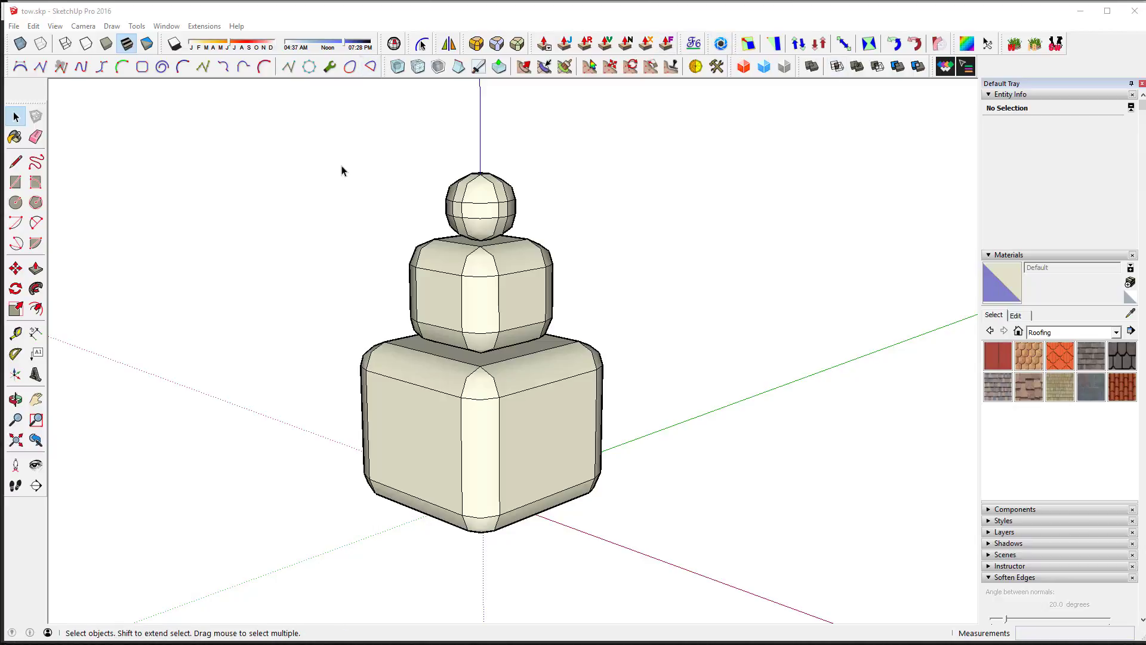
- Switch to 3D-Coat and start a new Paint UV Mapped Mesh (Per-Pixel) project from an imported object
key("alt+Tab")
key("alt+Tab")
left_click(898, 346)
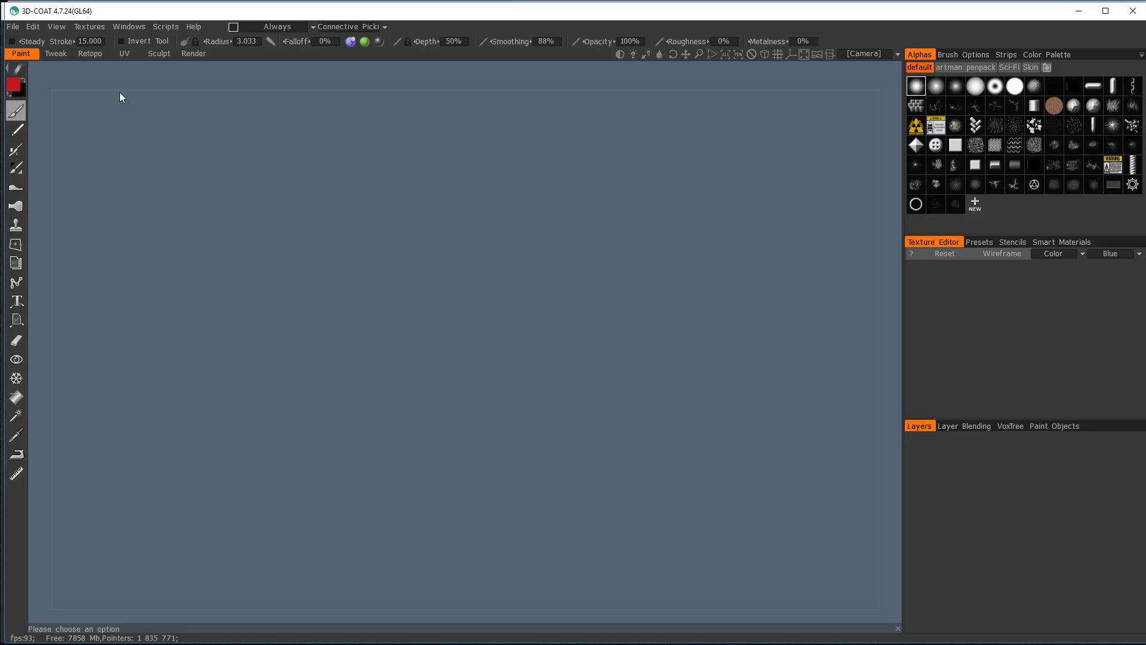
left_click(13, 28)
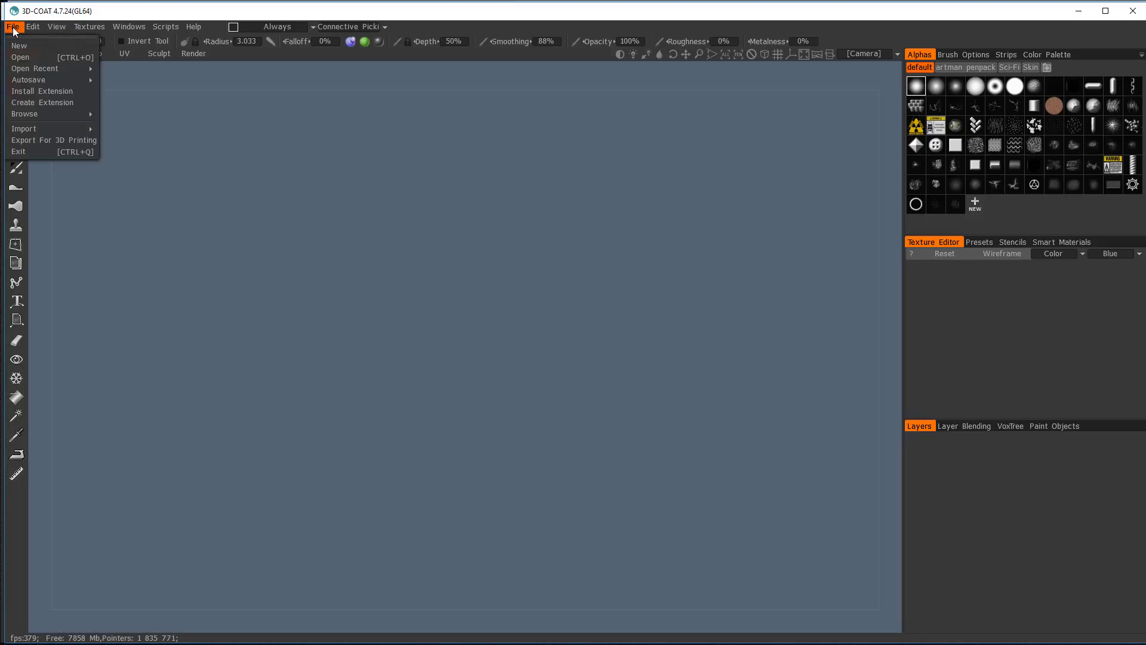
mouse_move(41, 128)
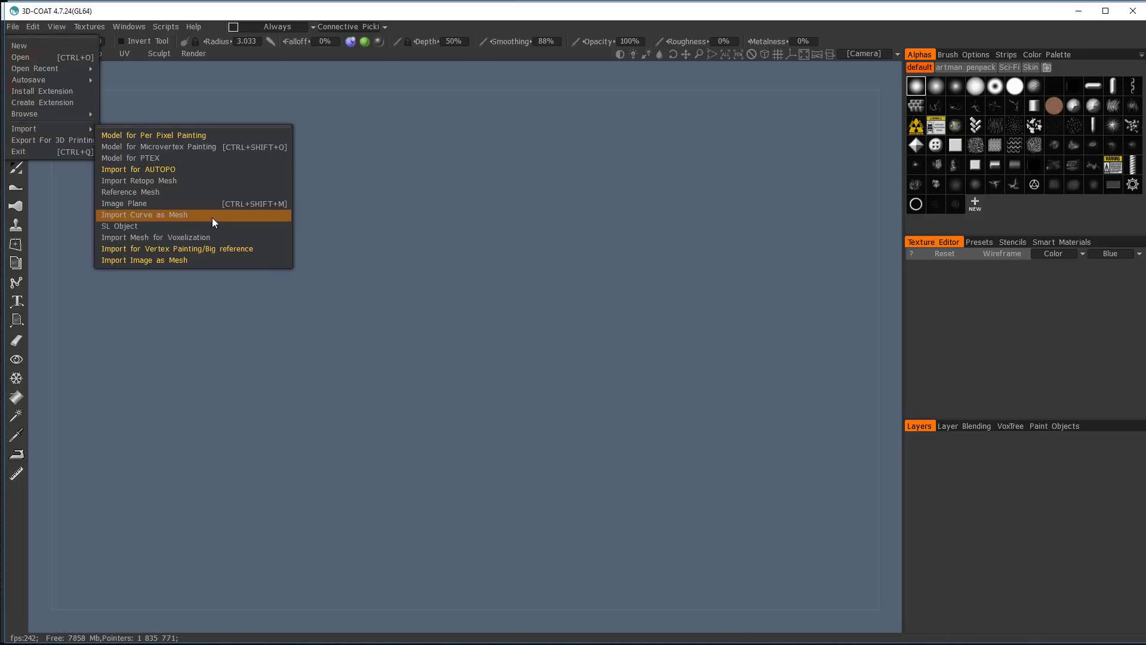
left_click(28, 47)
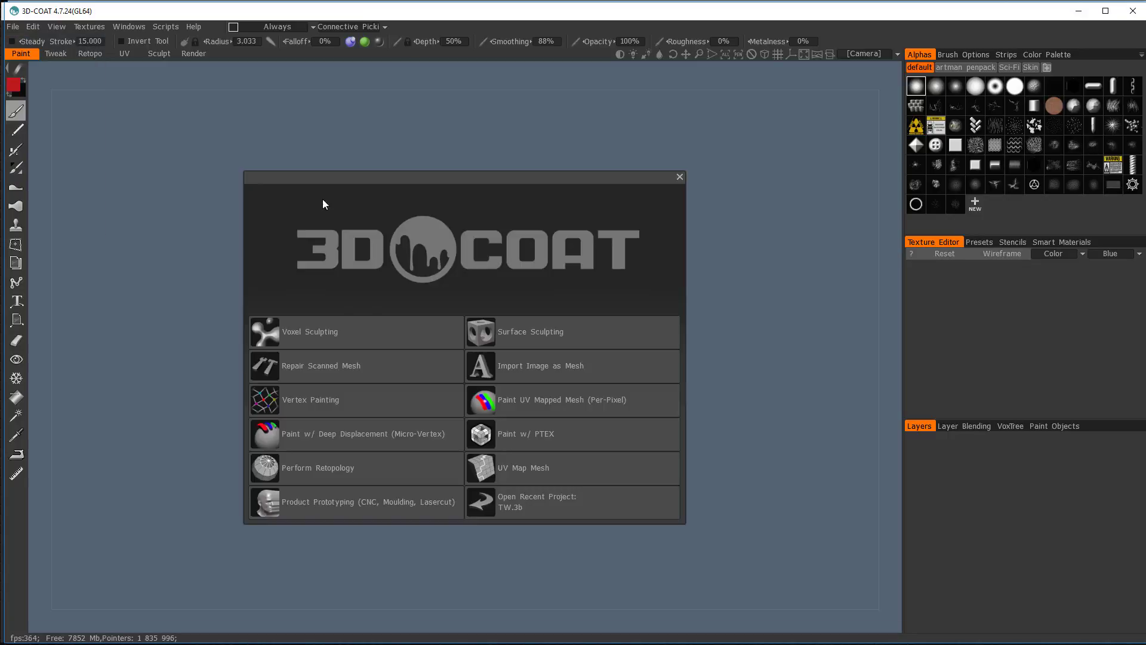
left_click(562, 397)
left_click(296, 320)
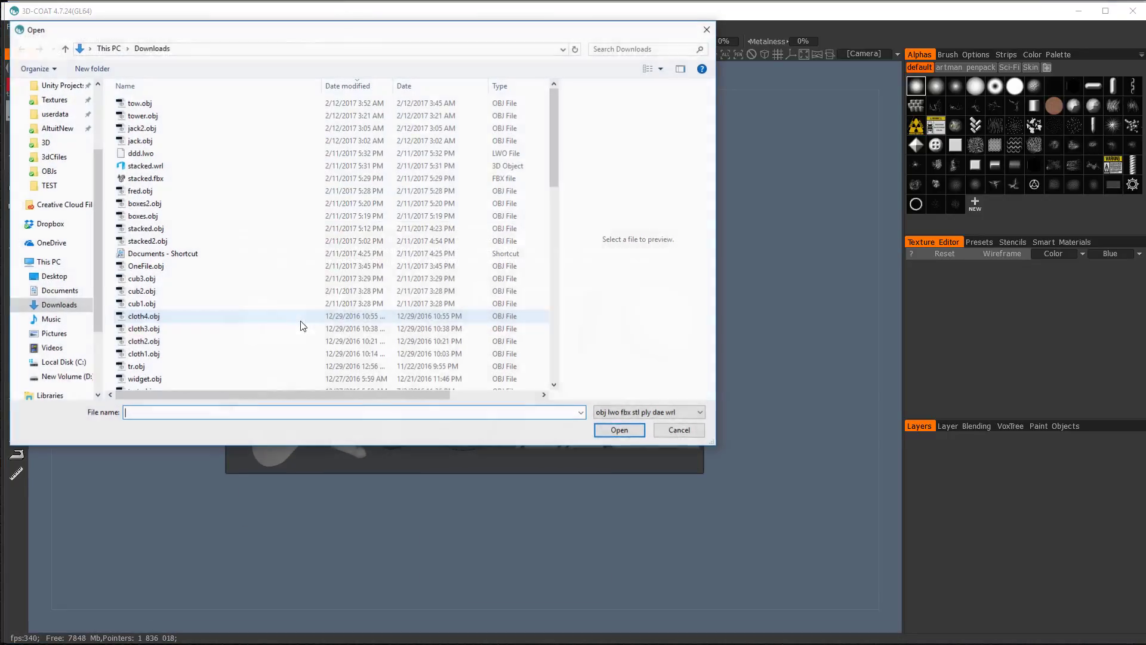
- Load tower.obj from Downloads and import it with auto-mapping and 1024 textures for the Blue, Red and Green UV sets
double_click(143, 115)
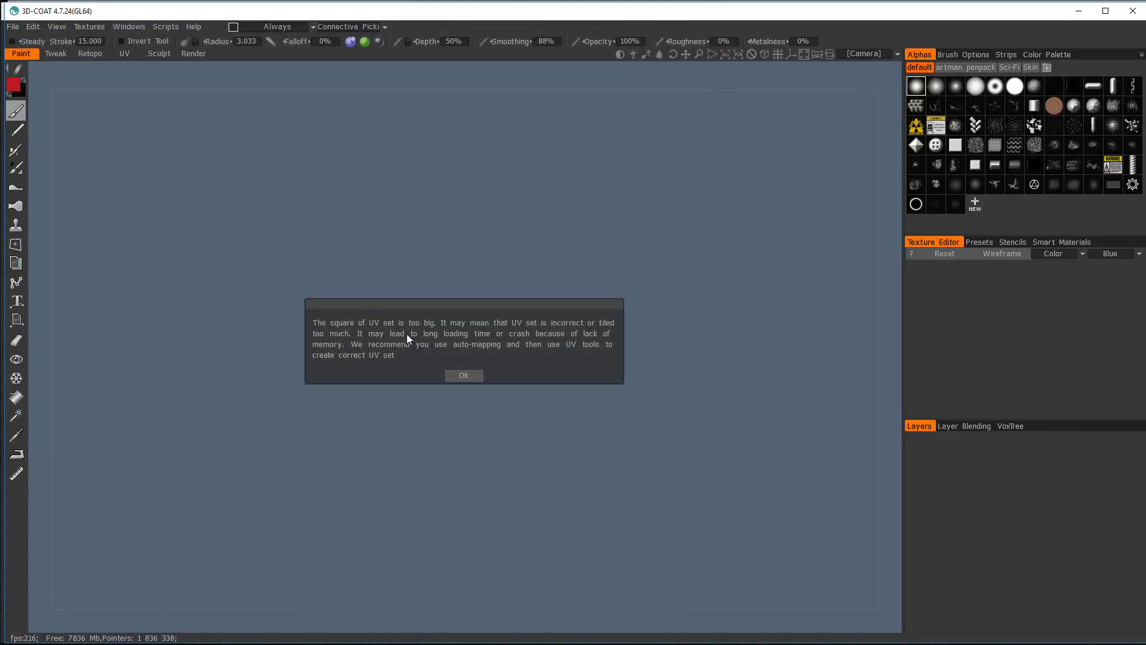
left_click(463, 375)
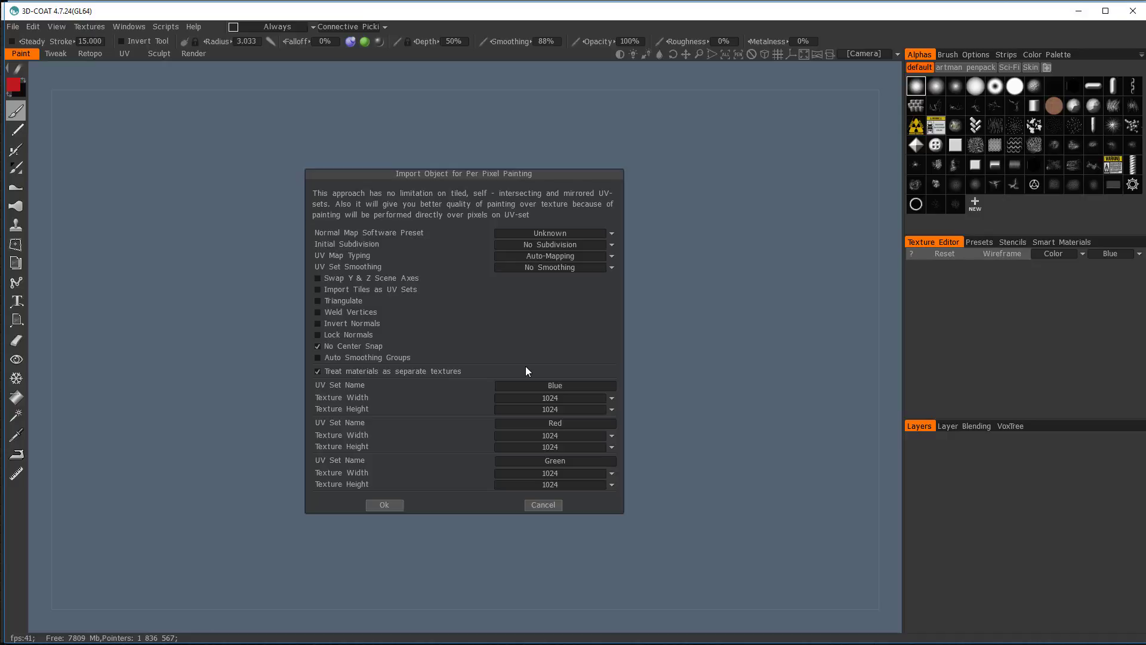
left_click(381, 505)
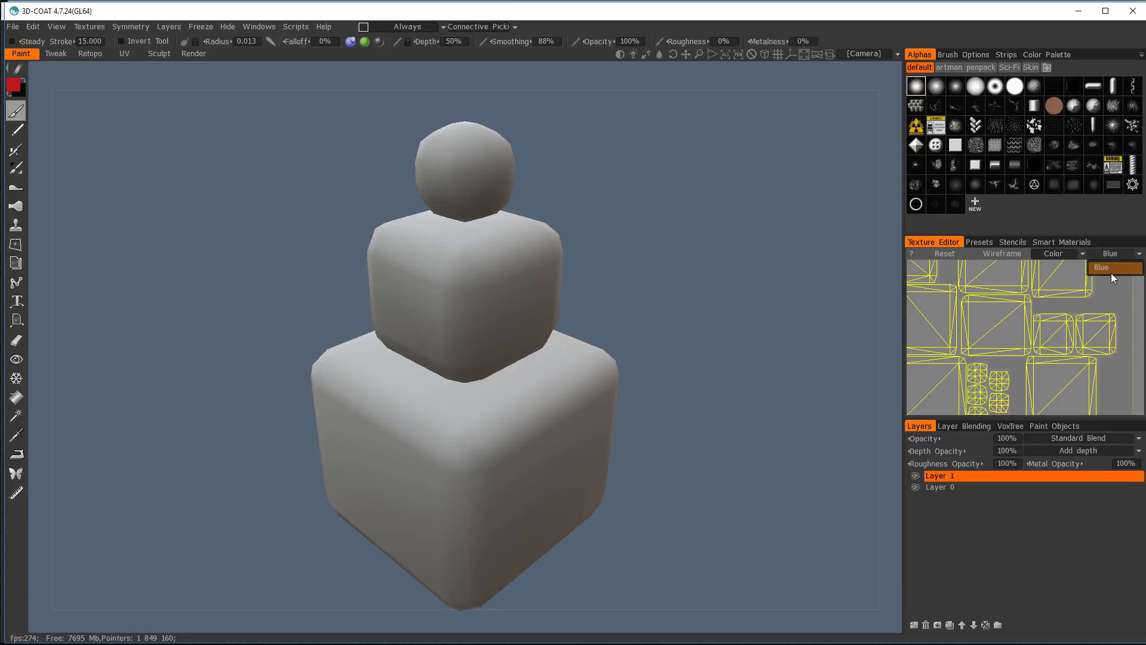
- Check the available UV sets and examine the tower's unwrapped islands in the UV room, returning to the Paint room
left_click(1093, 207)
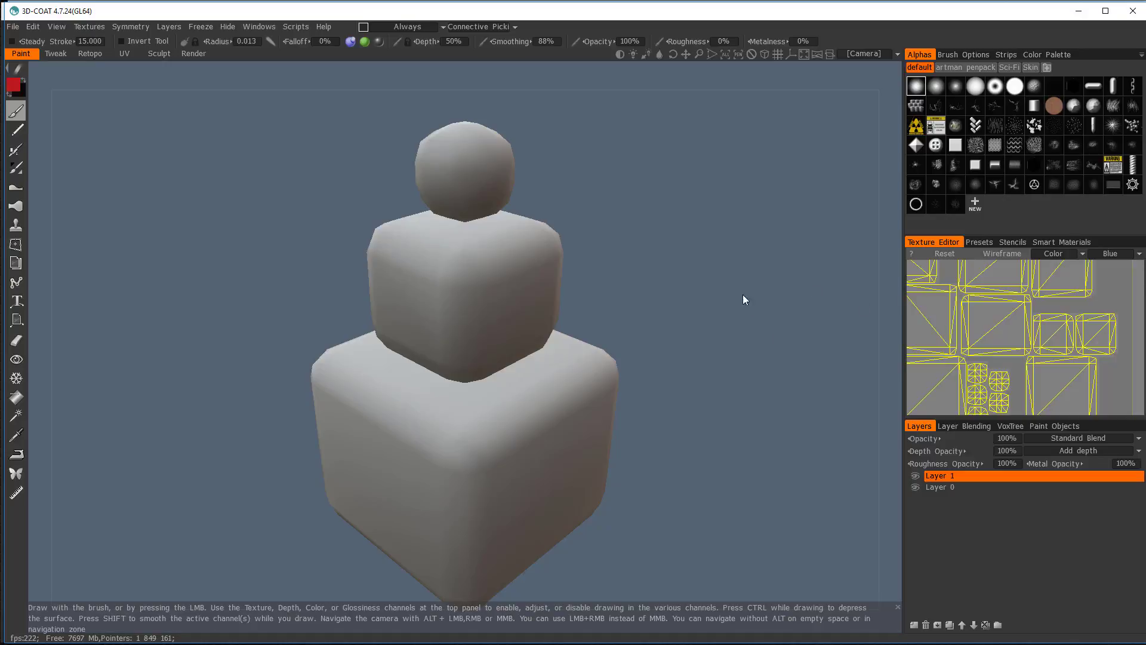
left_click_drag(743, 295, 730, 277)
middle_click_drag(730, 277, 634, 222)
mouse_move(597, 221)
right_mouse_down()
mouse_move(706, 241)
mouse_move(582, 231)
right_mouse_up()
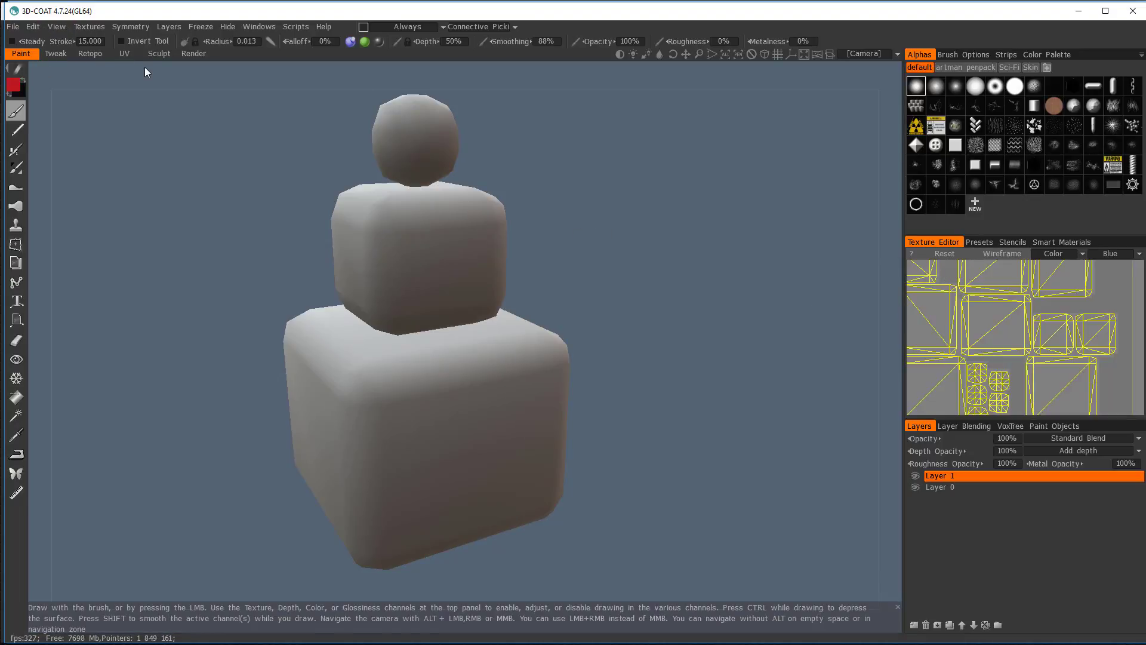
left_click(124, 53)
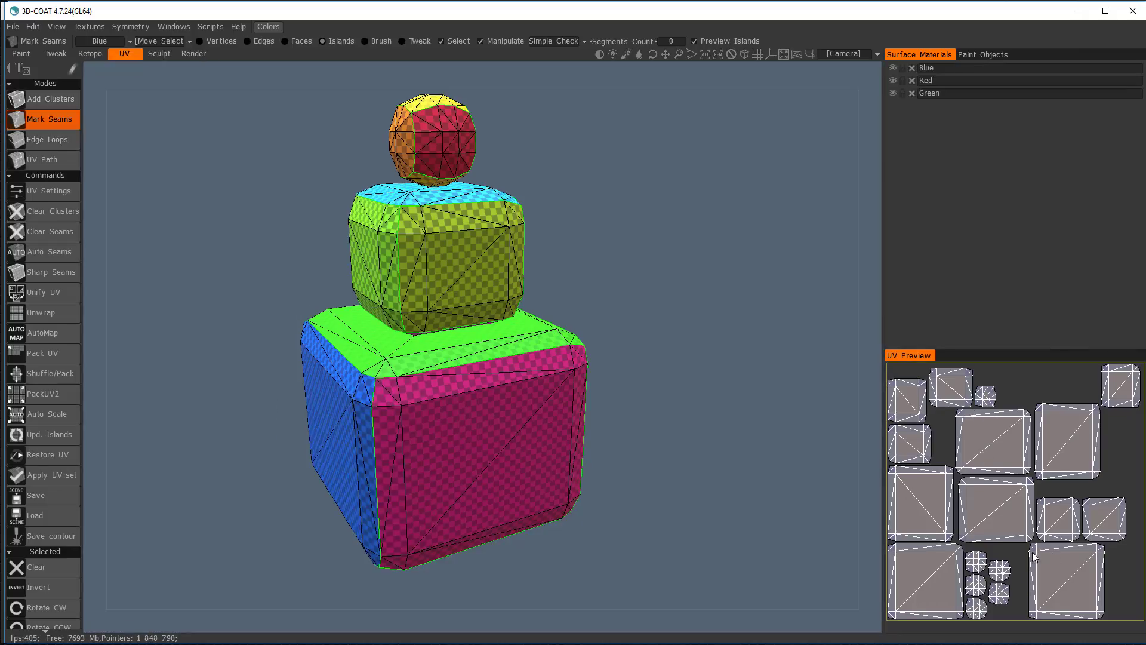
left_click(20, 53)
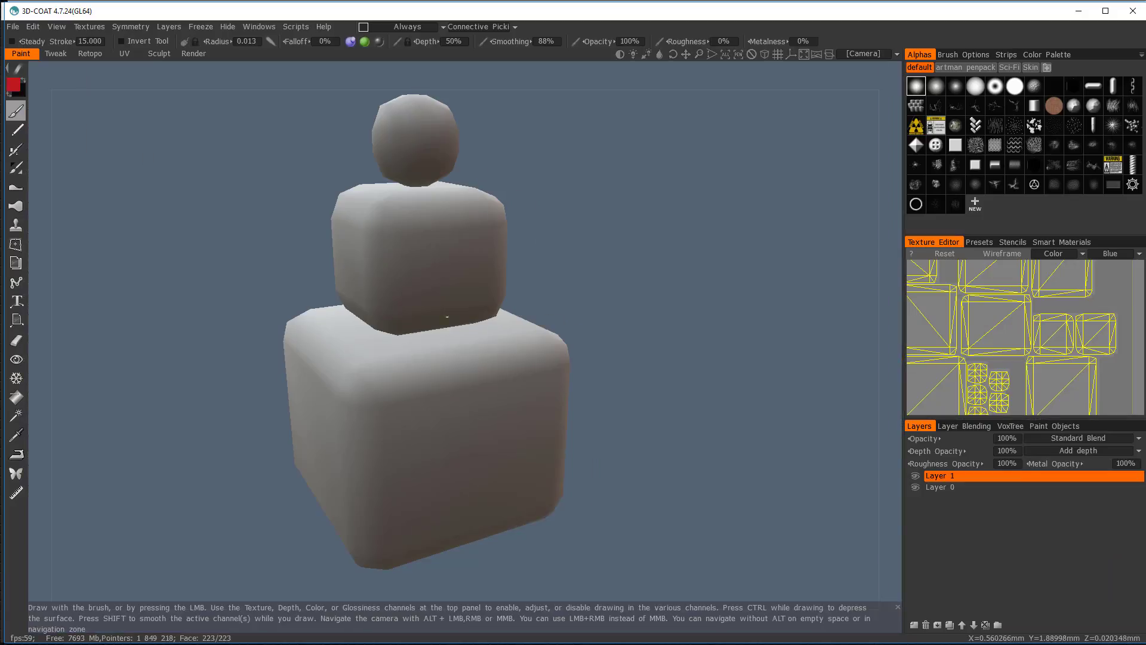
- Fill the top sphere with the current red color using the Fill tool
left_click_drag(580, 260, 527, 256)
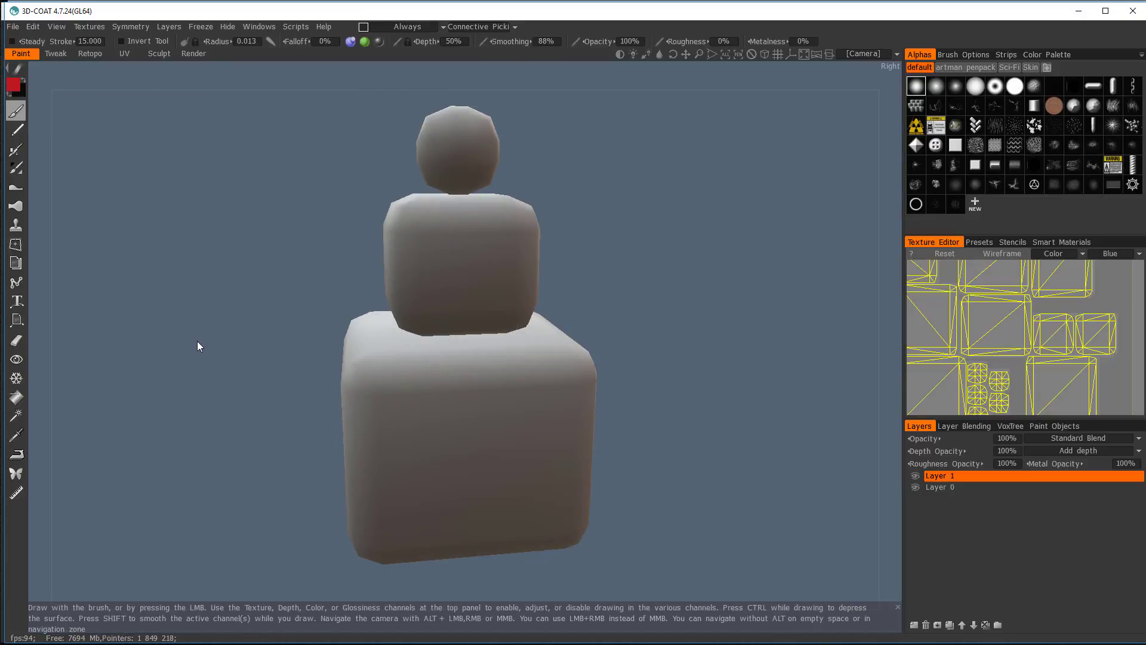
left_click(16, 397)
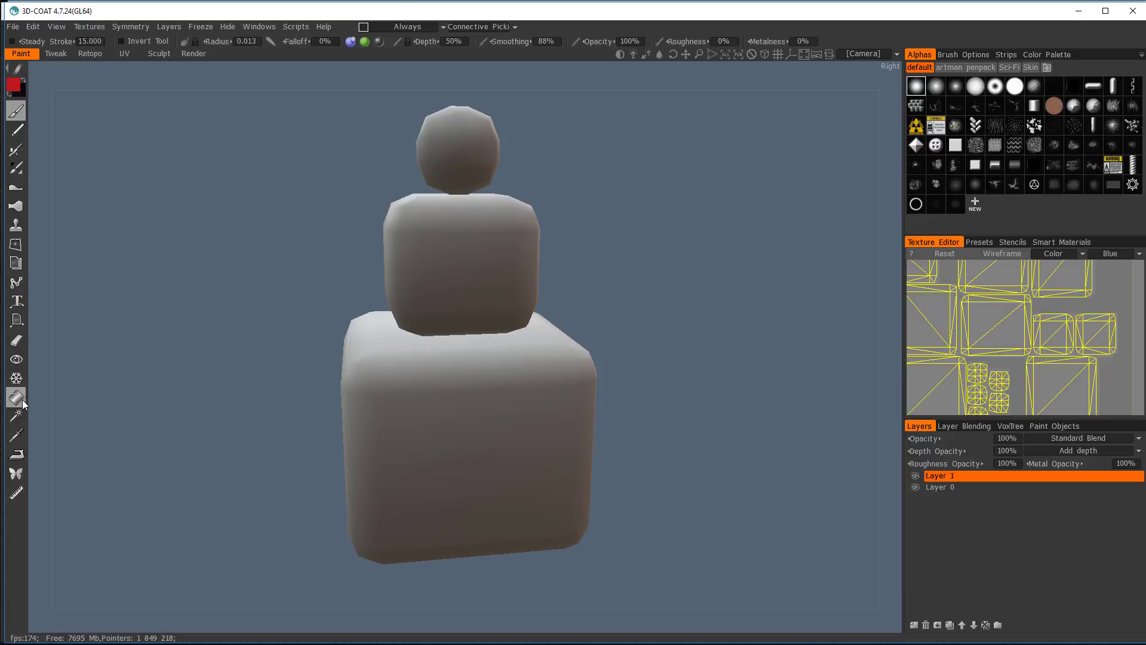
left_click(457, 146)
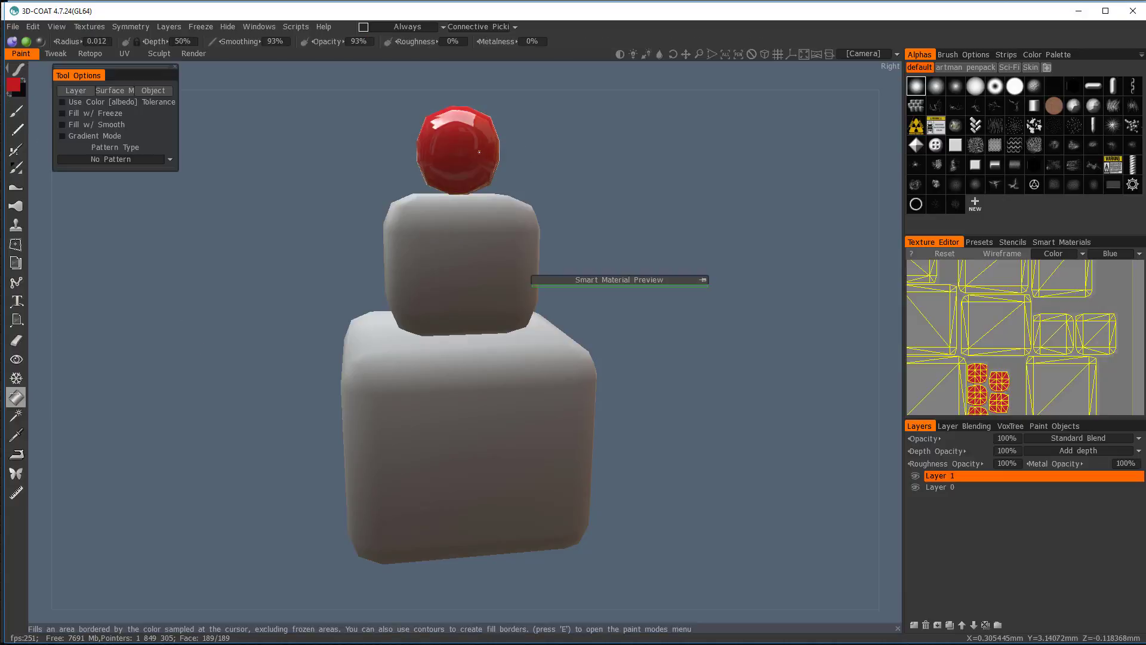
- Choose a green of about RGB 26, 192, 66 and fill the middle block with it
left_click(13, 86)
left_click(378, 415)
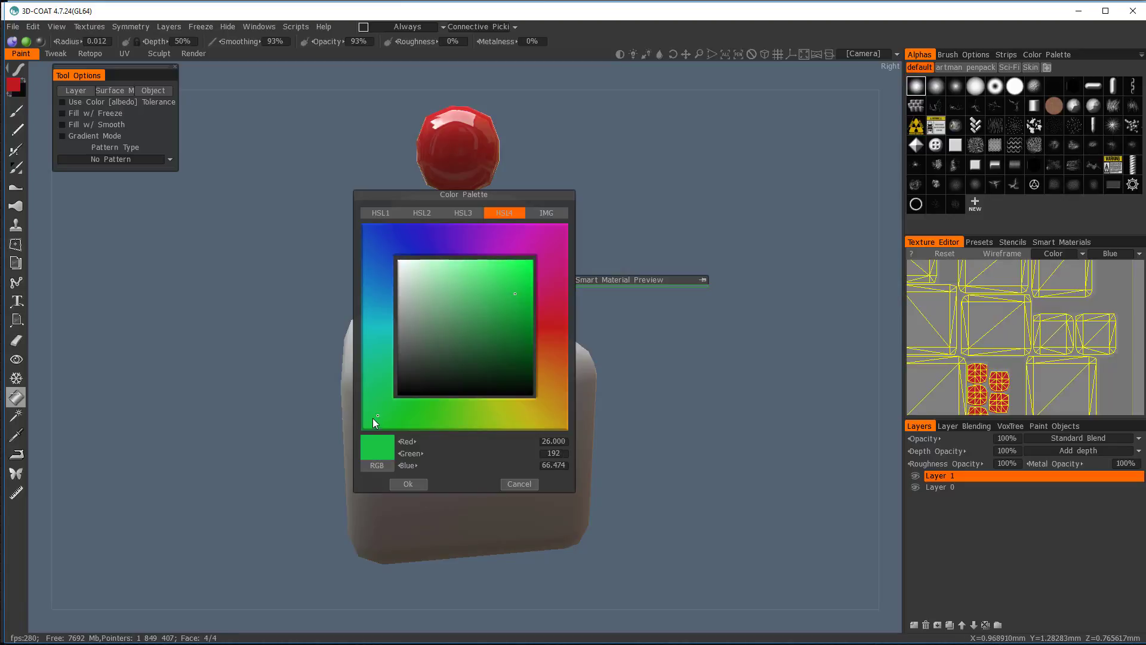
left_click(408, 484)
left_click(457, 263)
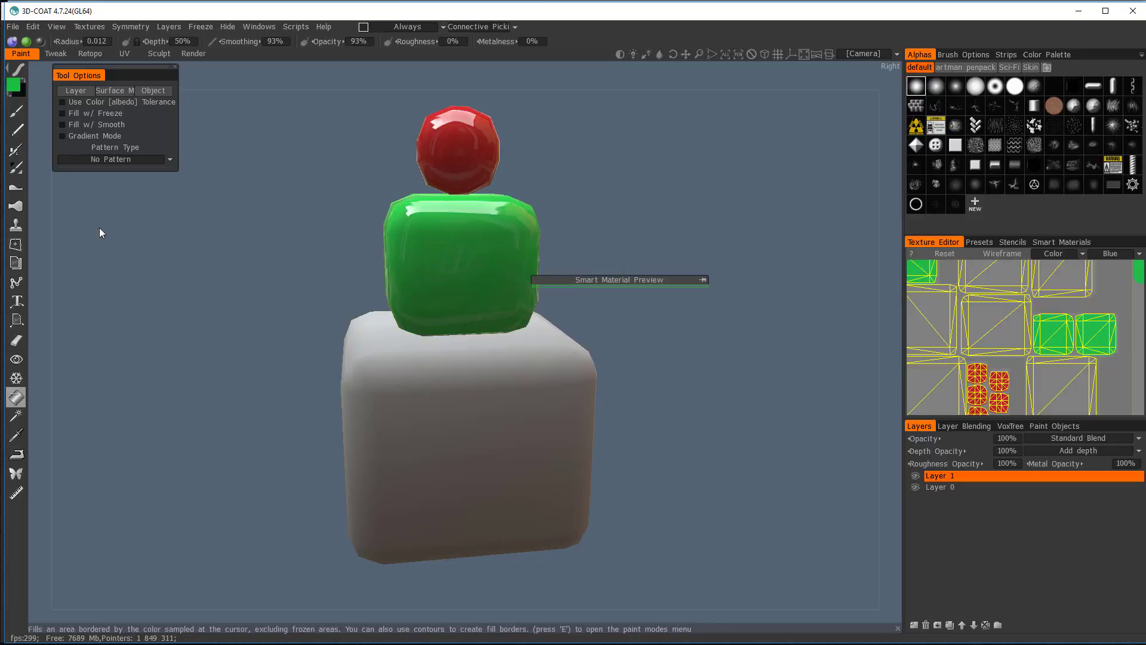
- Choose a blue of about RGB 23, 66, 199 as the foreground color and fill the large base block with it
left_click(24, 78)
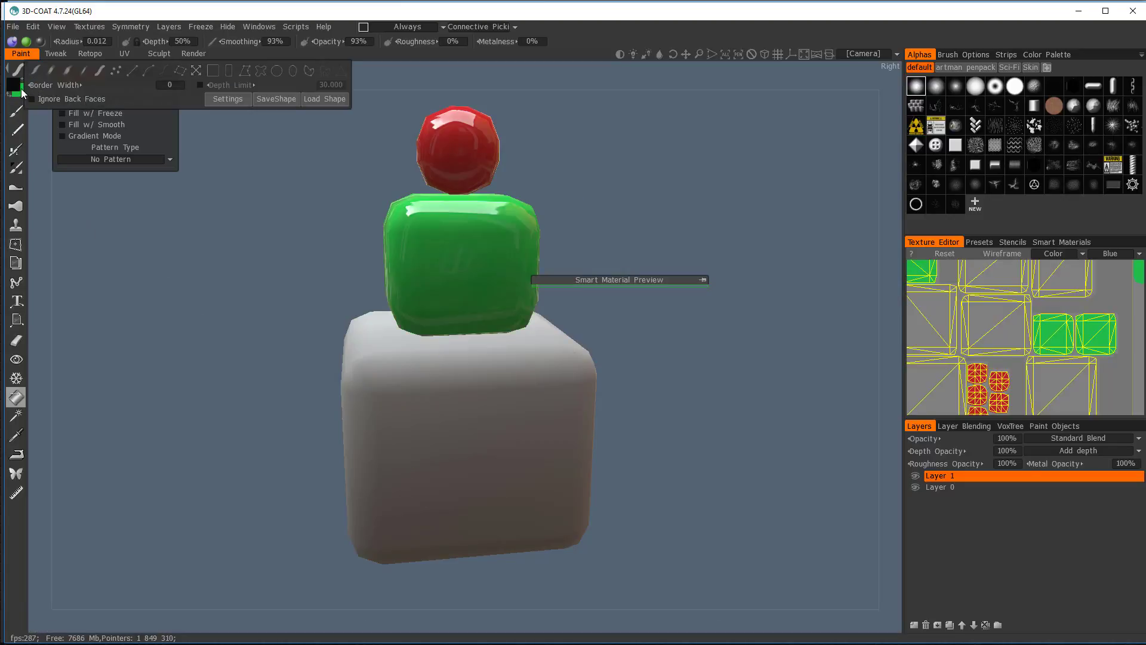
left_click(13, 84)
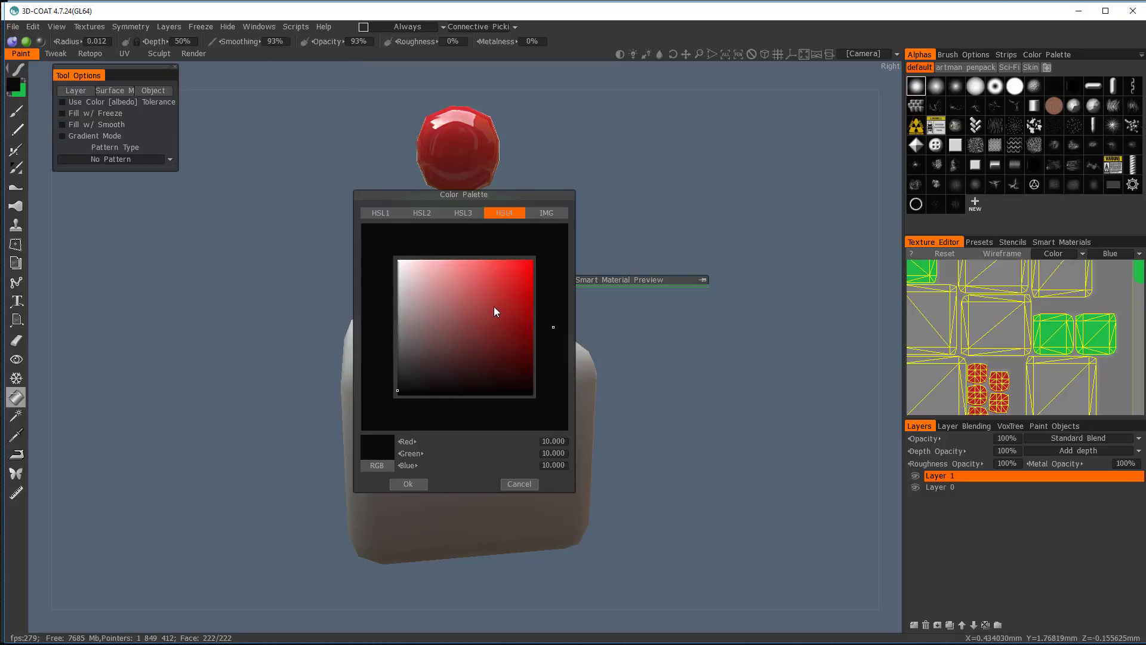
left_click(517, 290)
left_click(378, 238)
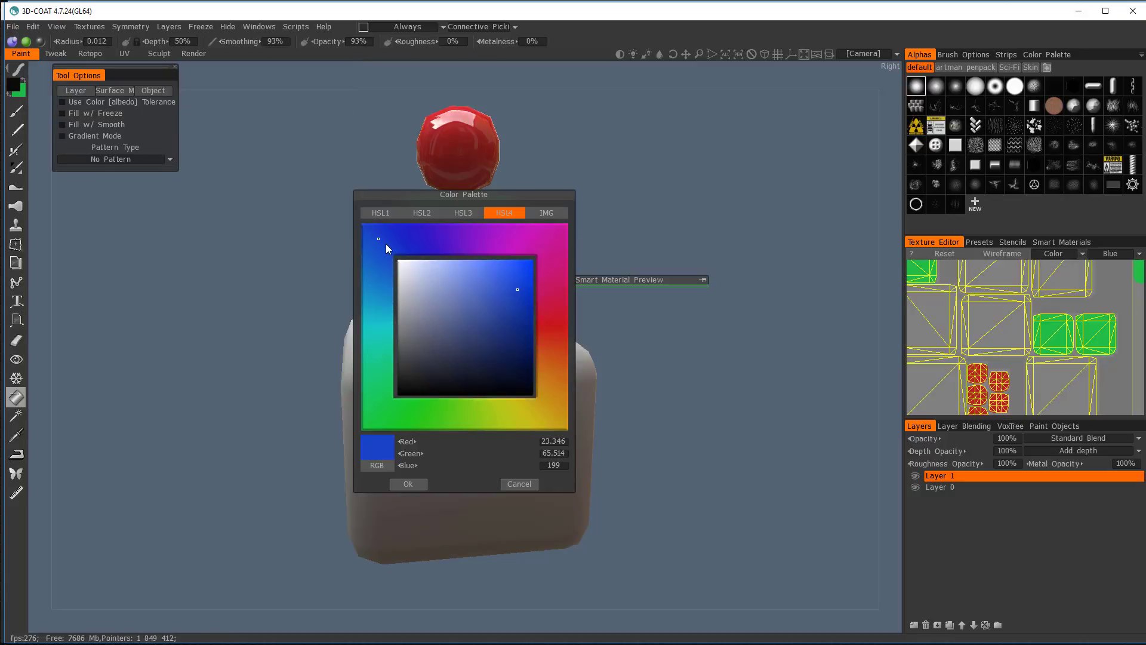
left_click(407, 484)
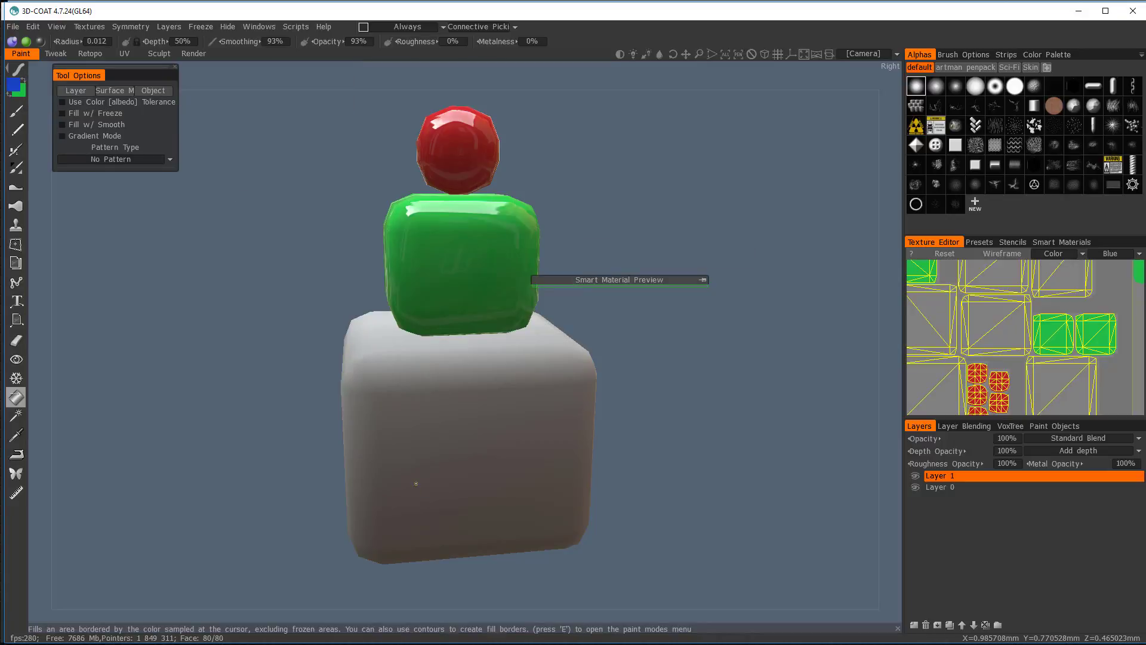
left_click(418, 478)
left_click_drag(212, 296, 259, 363)
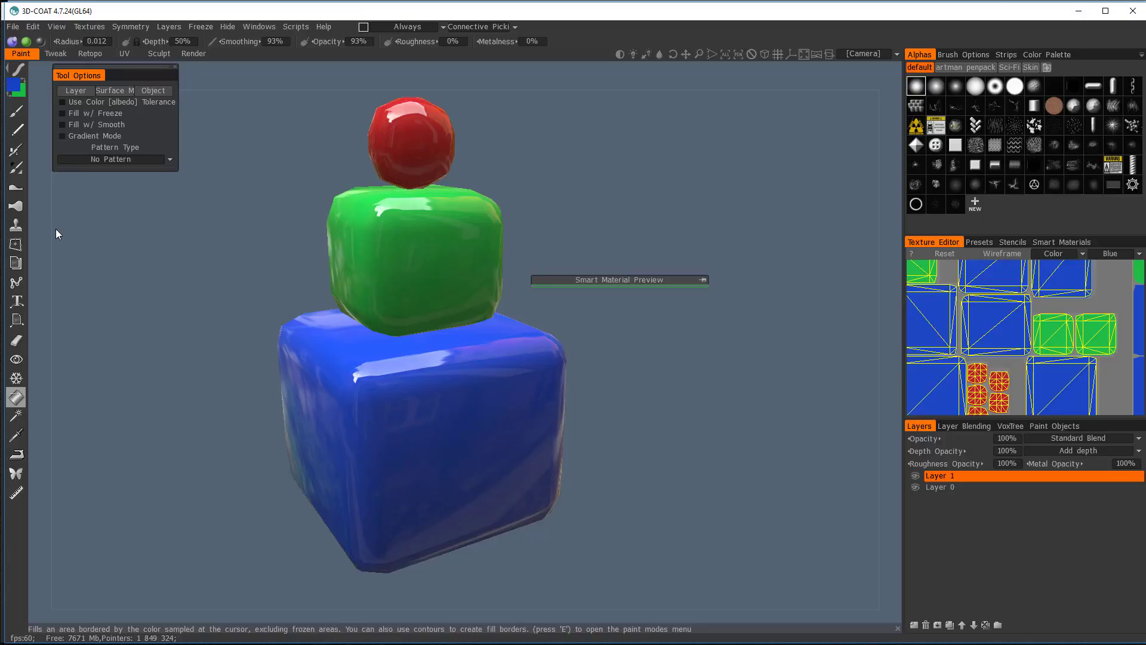
- Try to paint a circle on the blue block's front face using the Brush with the circle stroke shape
left_click(16, 111)
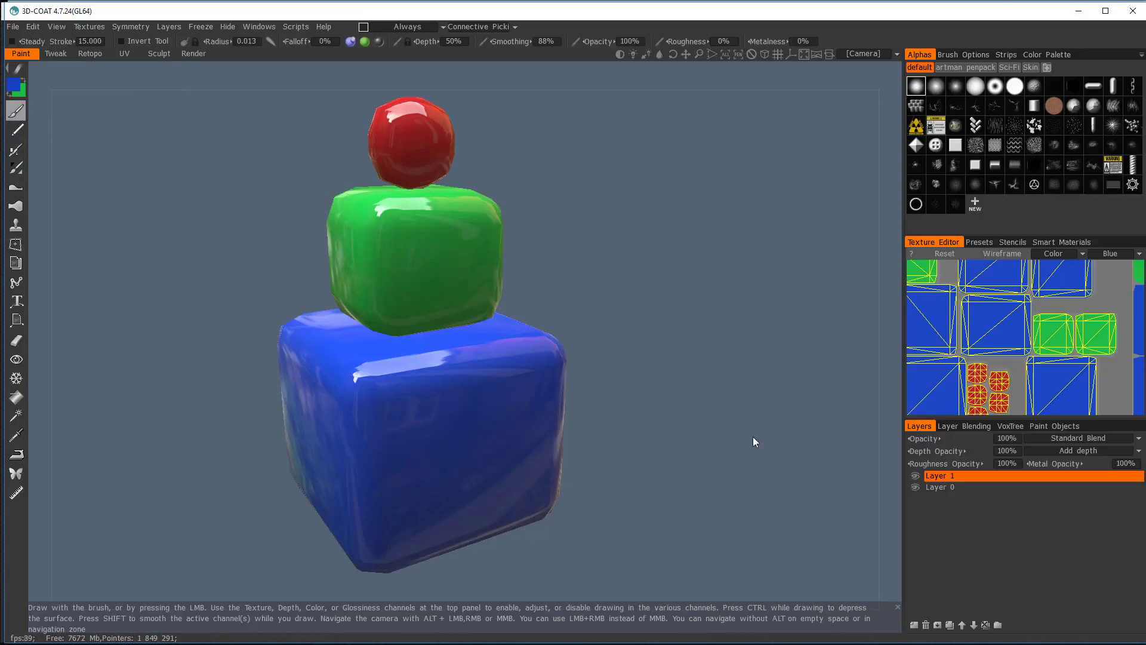
mouse_move(20, 69)
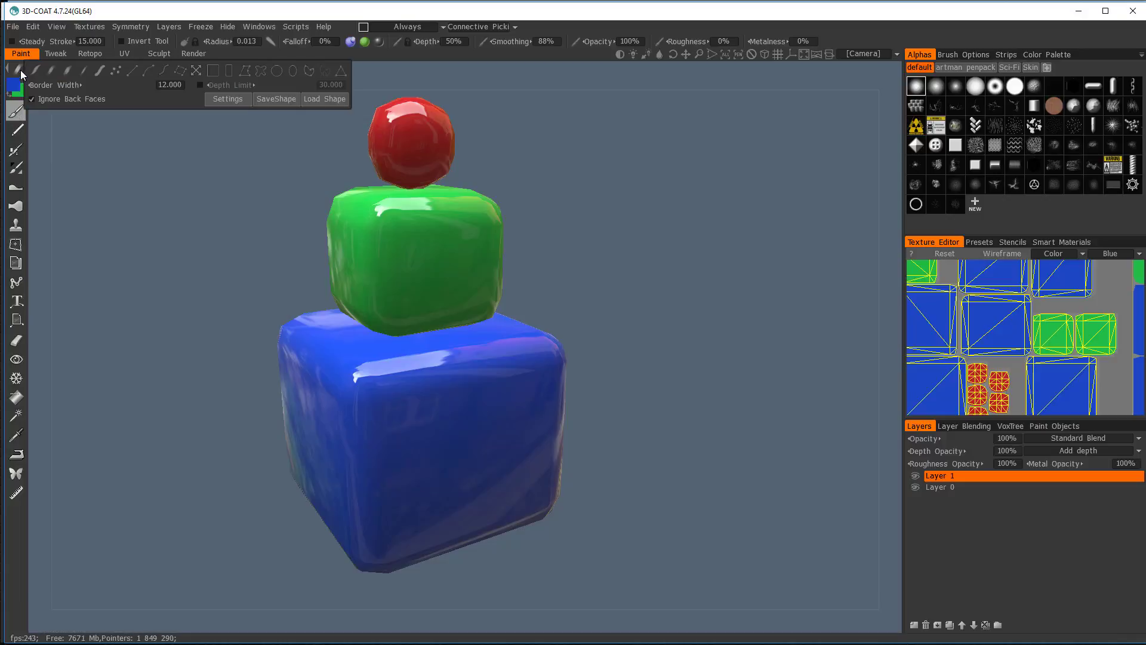
left_click(277, 71)
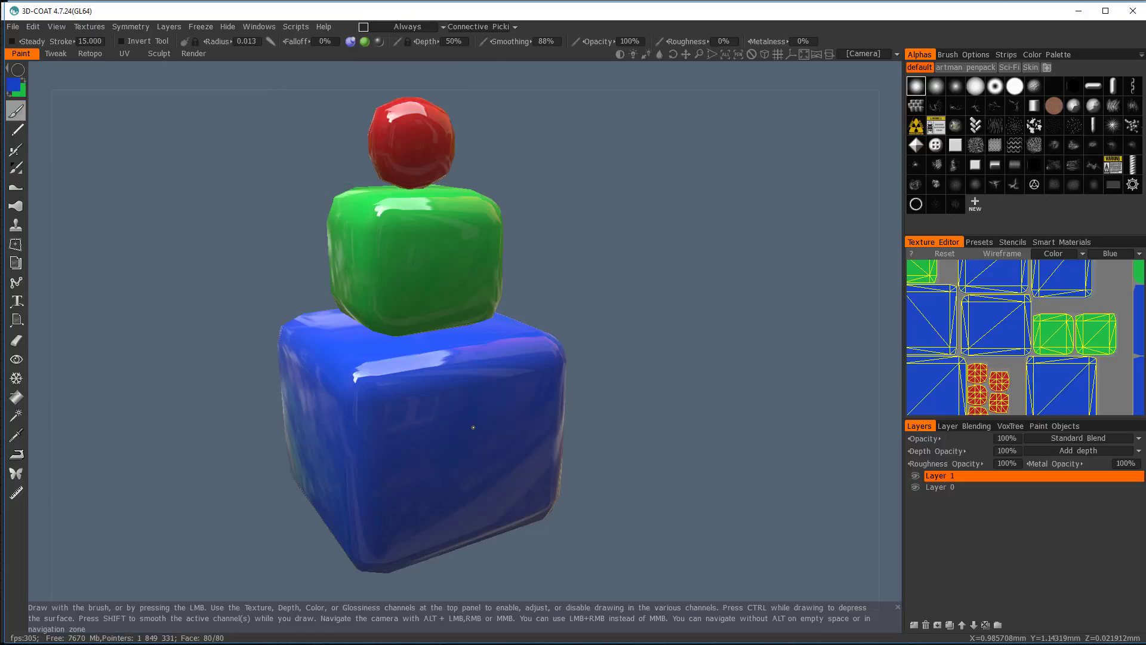
left_click_drag(435, 429, 483, 476)
key("ctrl+z")
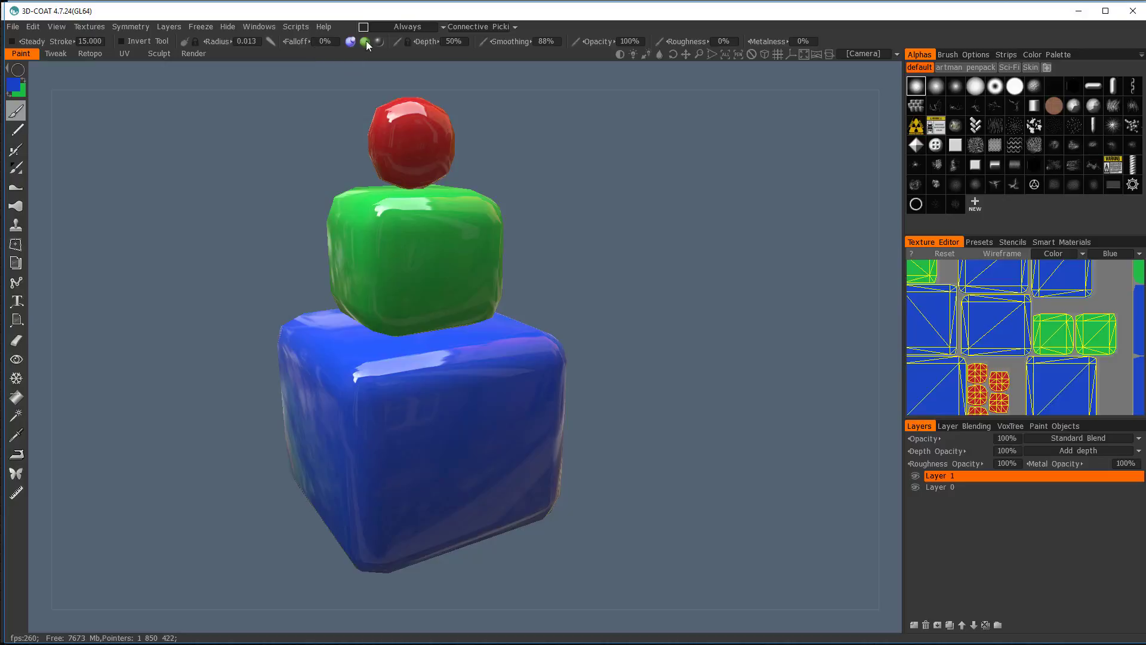
- Set the brush depth to 100% and its radius to about 0.392, and switch back to the freehand stroke mode
left_click_drag(451, 41, 551, 41)
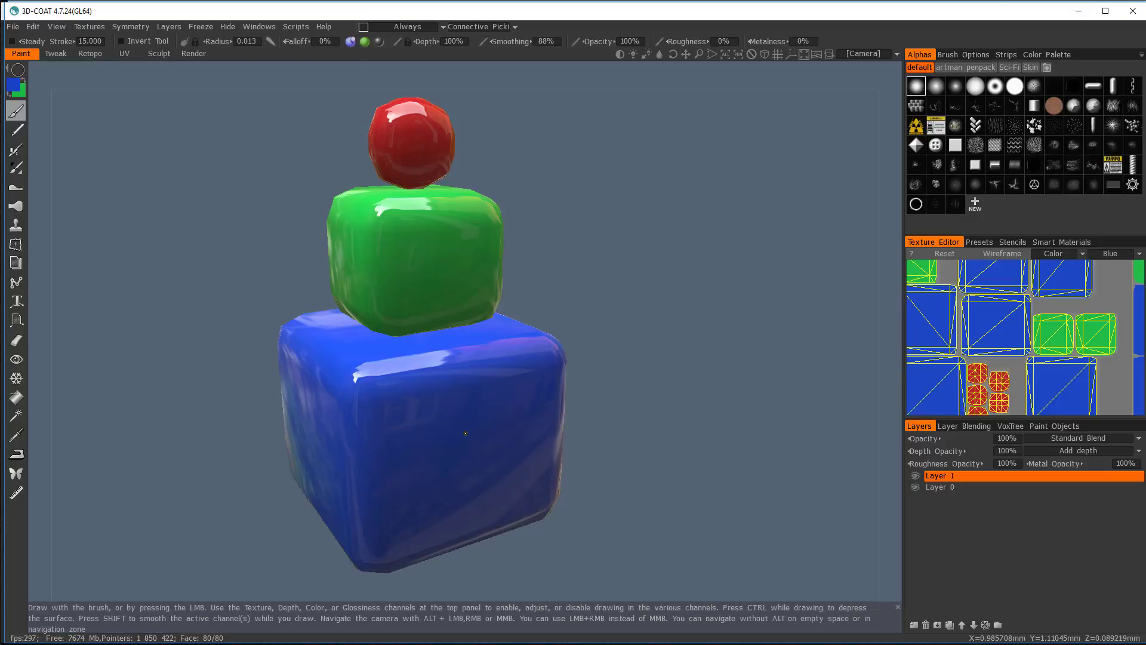
right_click_drag(466, 433, 493, 429)
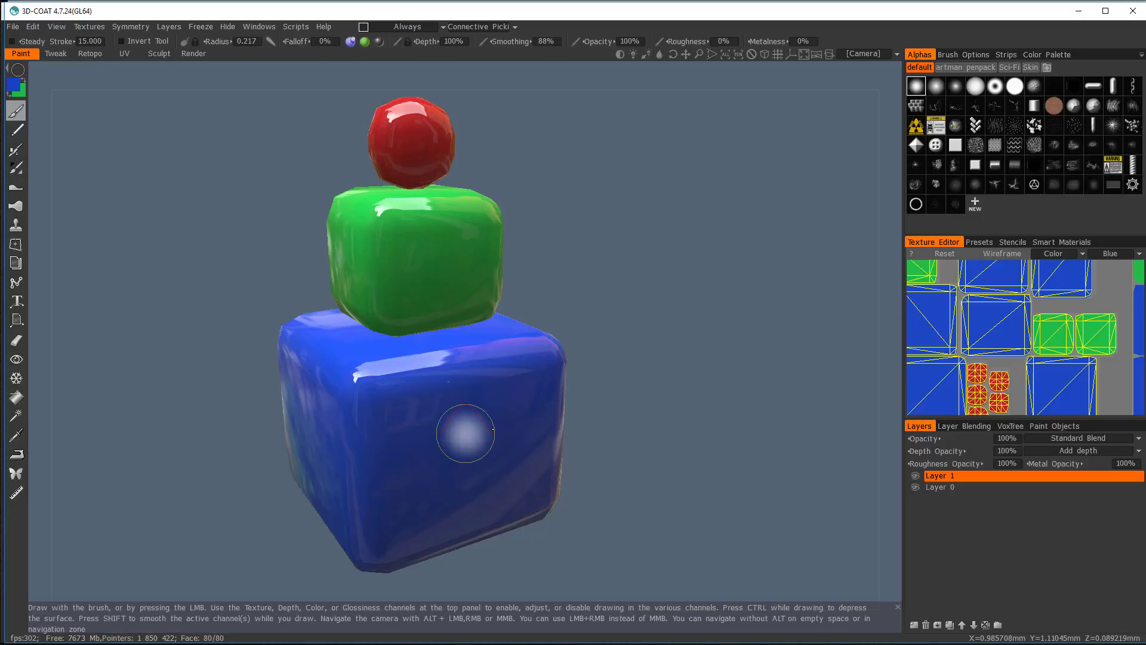
left_click(20, 69)
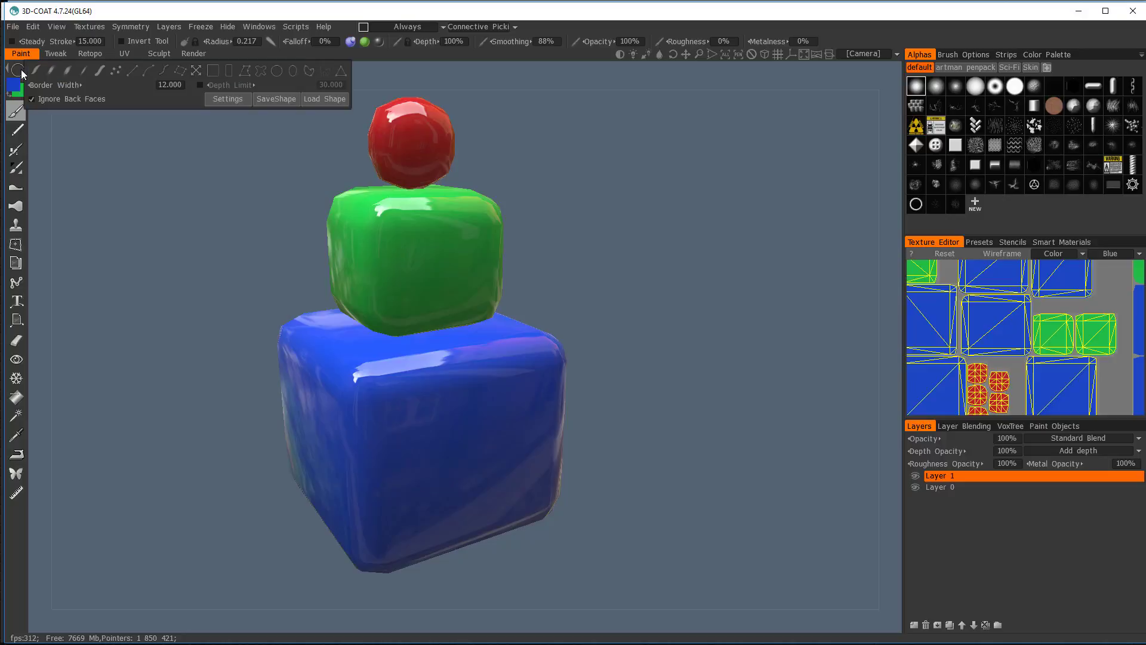
left_click(98, 70)
mouse_move(435, 430)
left_mouse_down("alt")
mouse_move(382, 431)
mouse_move(451, 434)
mouse_move(423, 419)
left_mouse_up("alt")
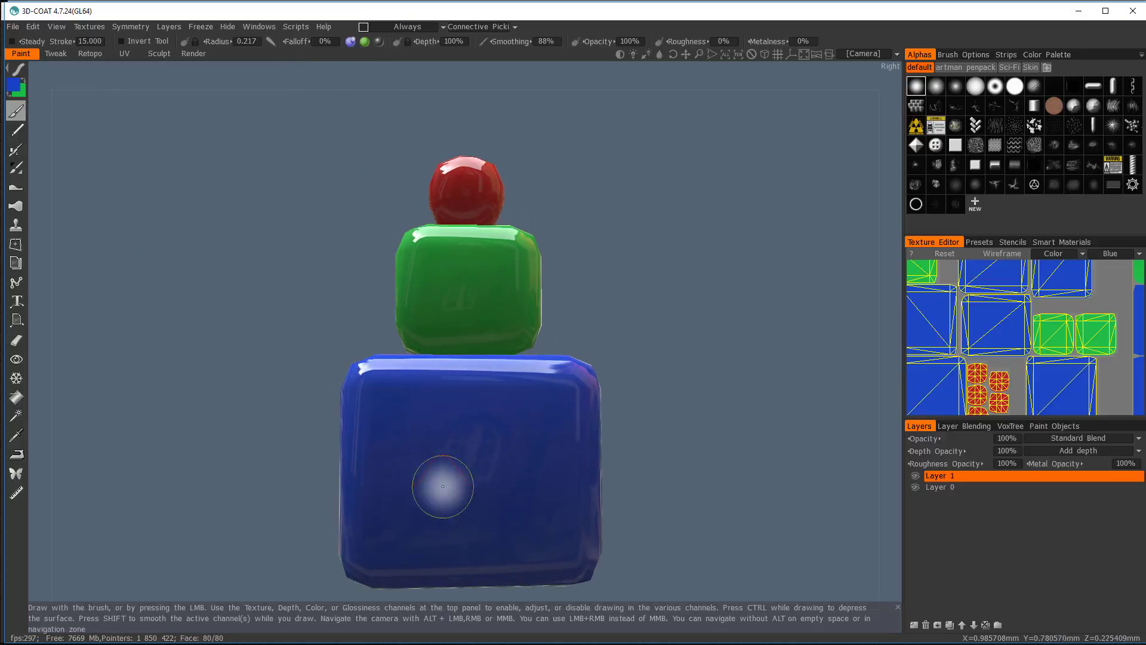
right_click_drag(476, 456, 507, 456)
- Try stamping a raised disc on the blue block's face with the soft and solid round alphas, and reselect the soft one
left_click(471, 455)
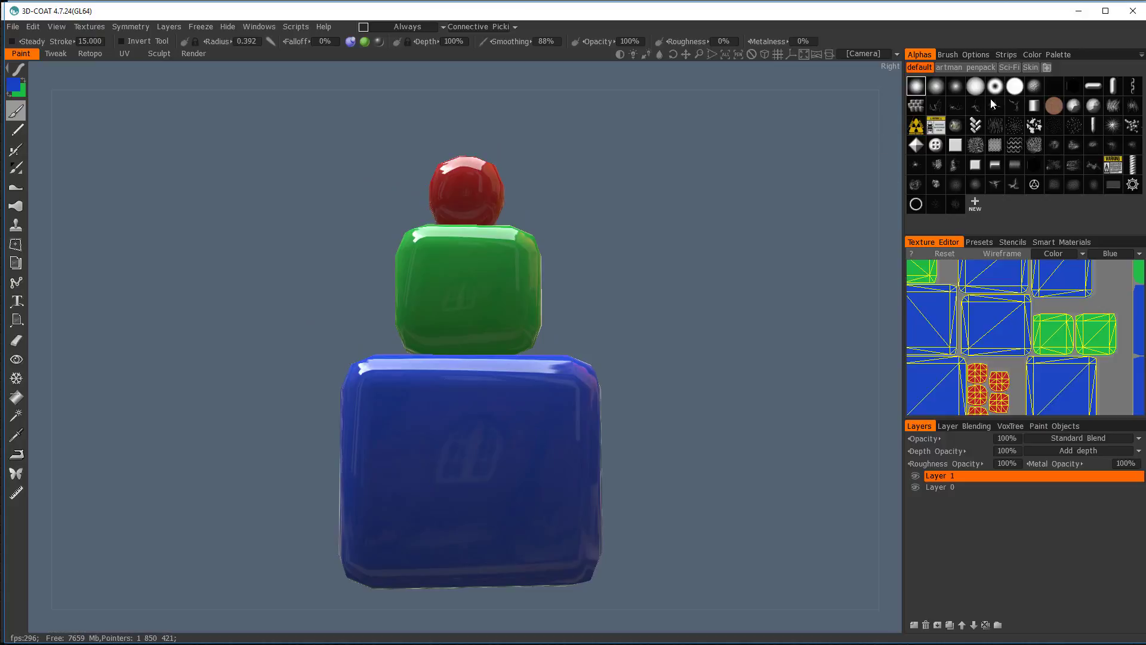
left_click(1015, 85)
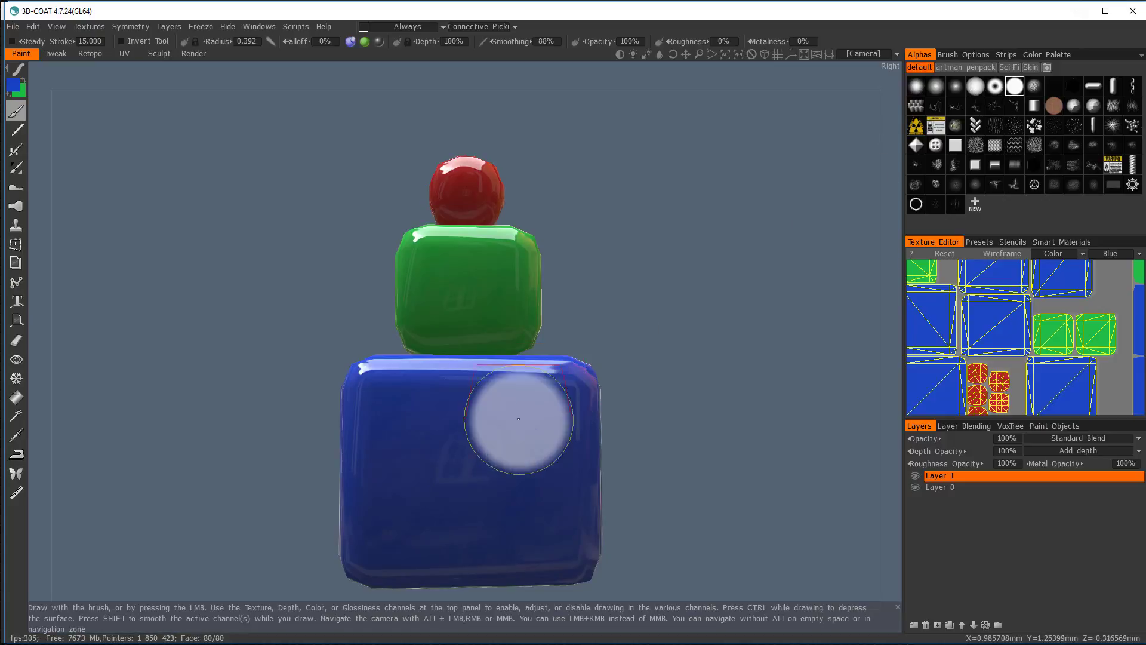
left_click(469, 468)
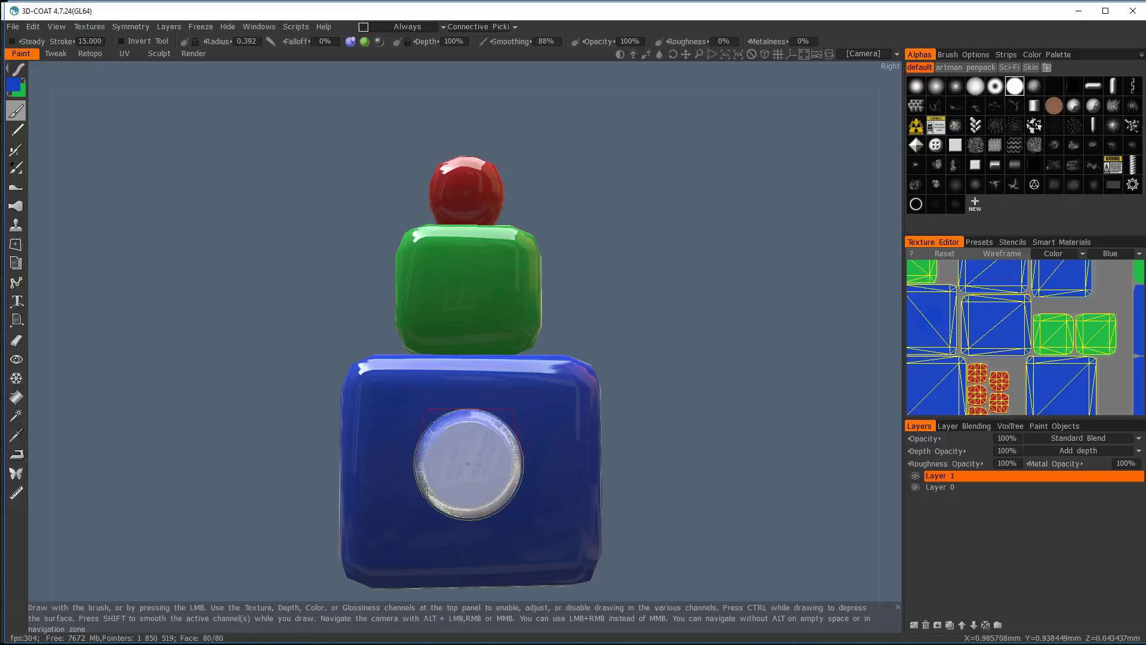
left_click_drag(246, 231, 194, 222)
left_click_drag(271, 235, 309, 250)
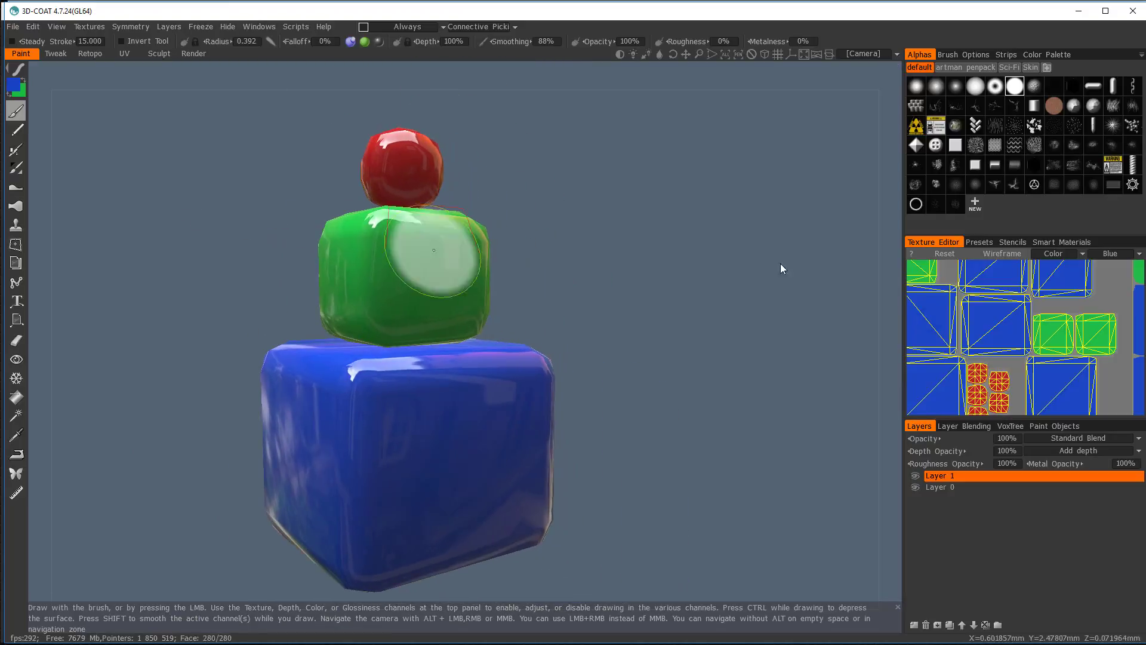
left_click(914, 90)
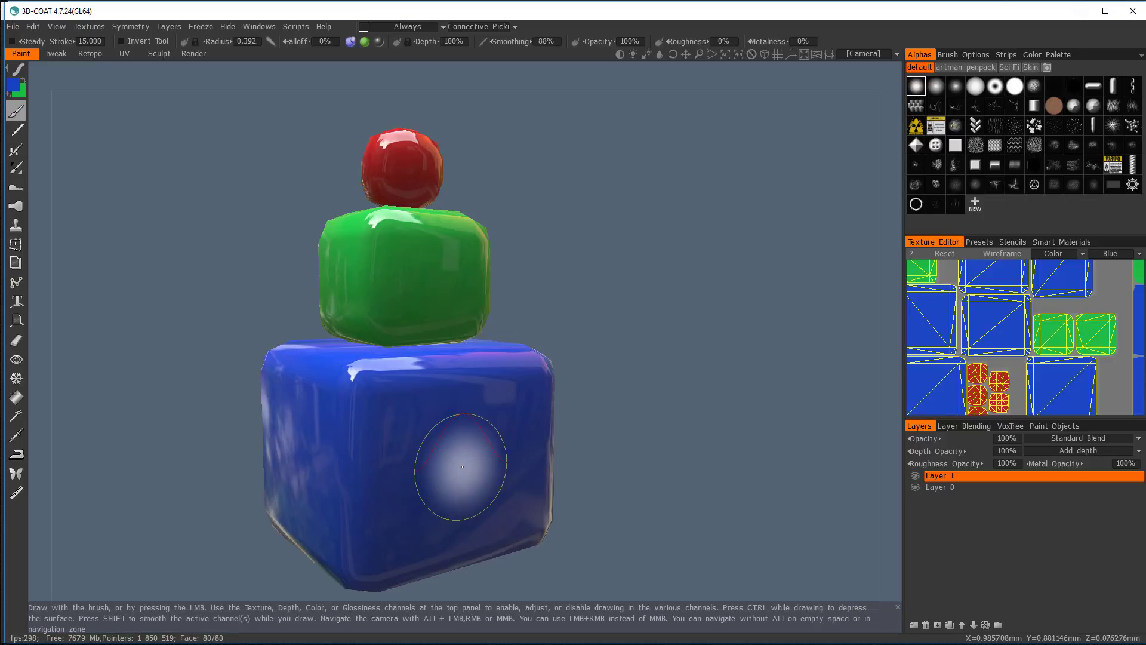
- Stamp a raised dome on the blue block's front face with the soft round alpha
left_click(465, 460)
left_click_drag(659, 320, 651, 288)
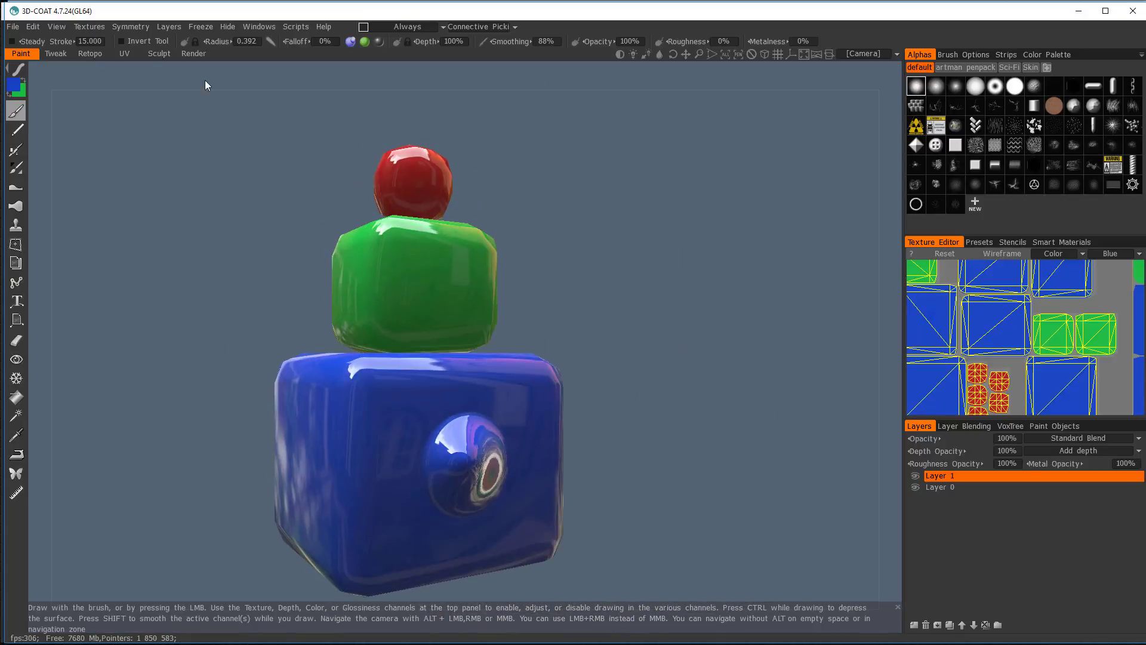
- Delete the old TW.3b file from the TEST folder and save the project there as TEST1-moi
left_click(13, 26)
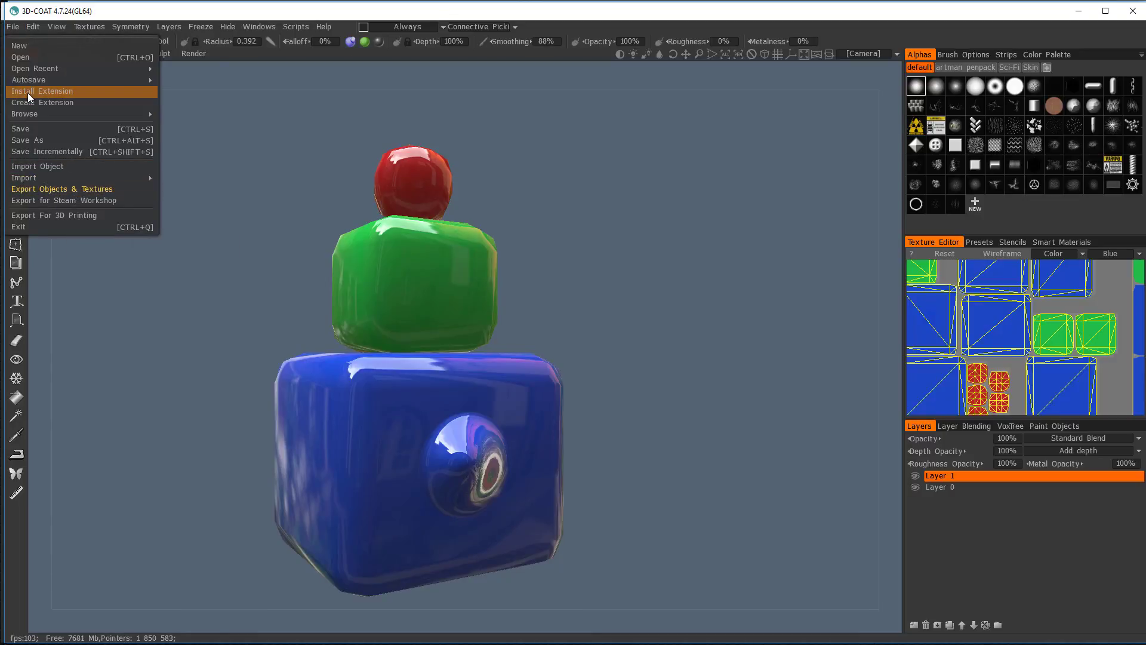
left_click(31, 129)
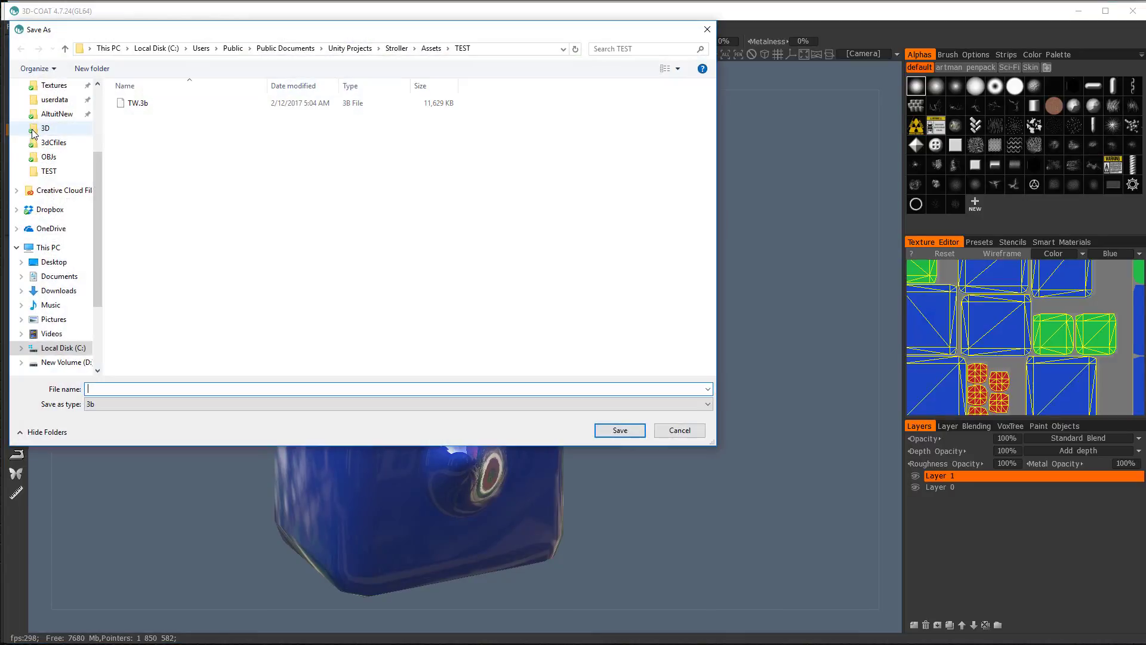
left_click(149, 104)
right_click(142, 103)
left_click(173, 264)
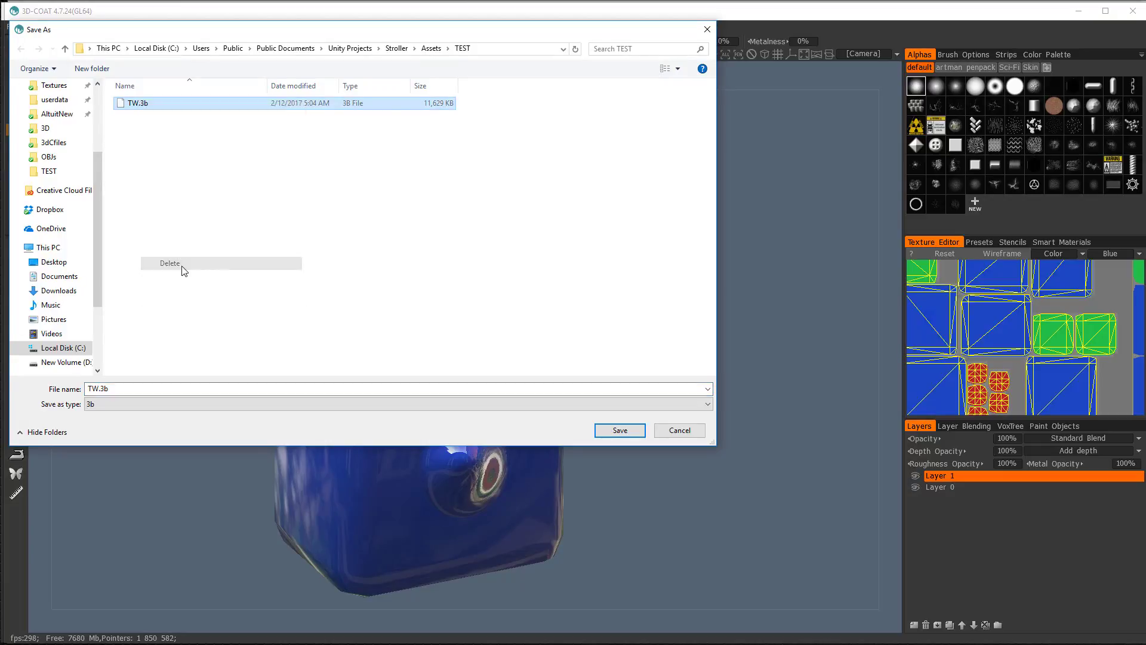
left_click(209, 385)
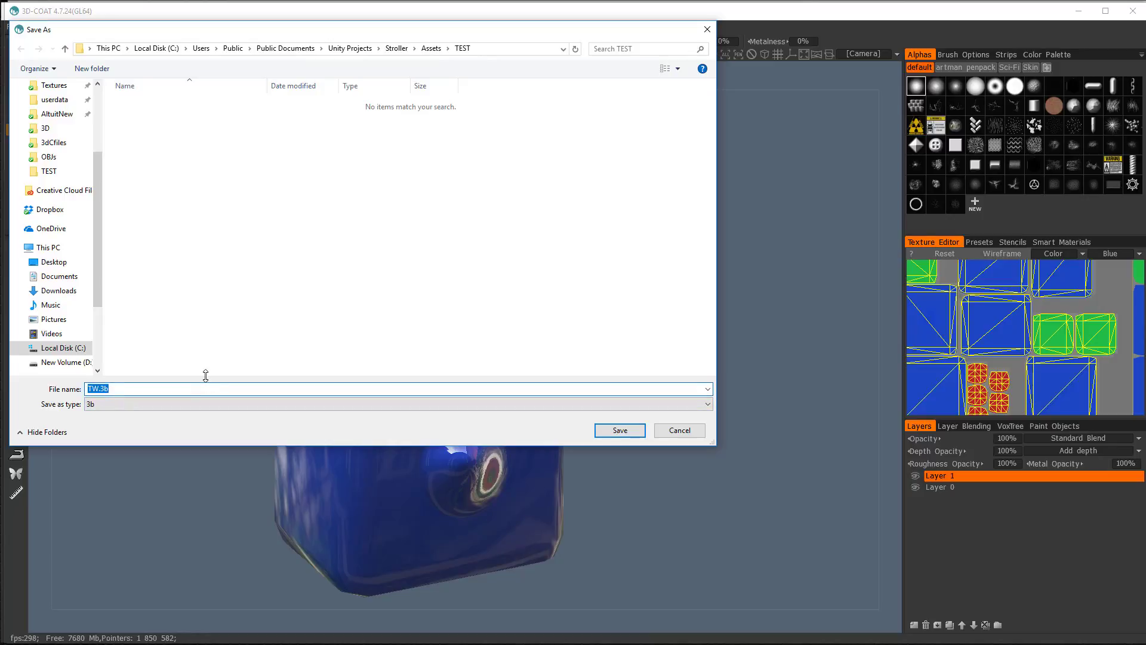
type("TEST1-moi")
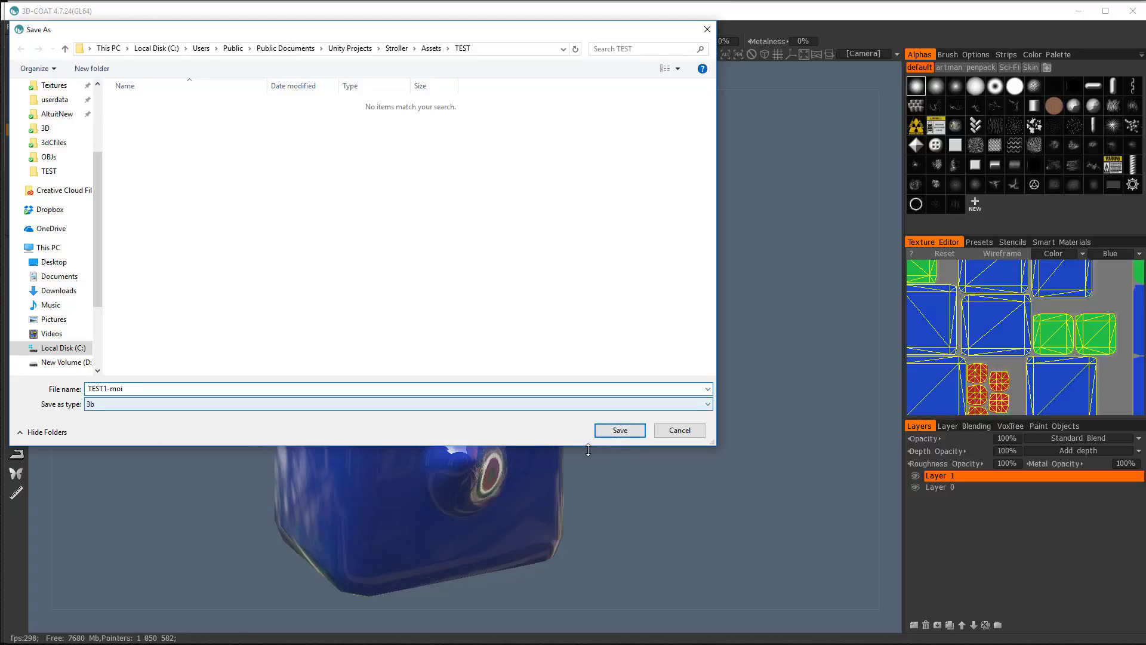
left_click(620, 430)
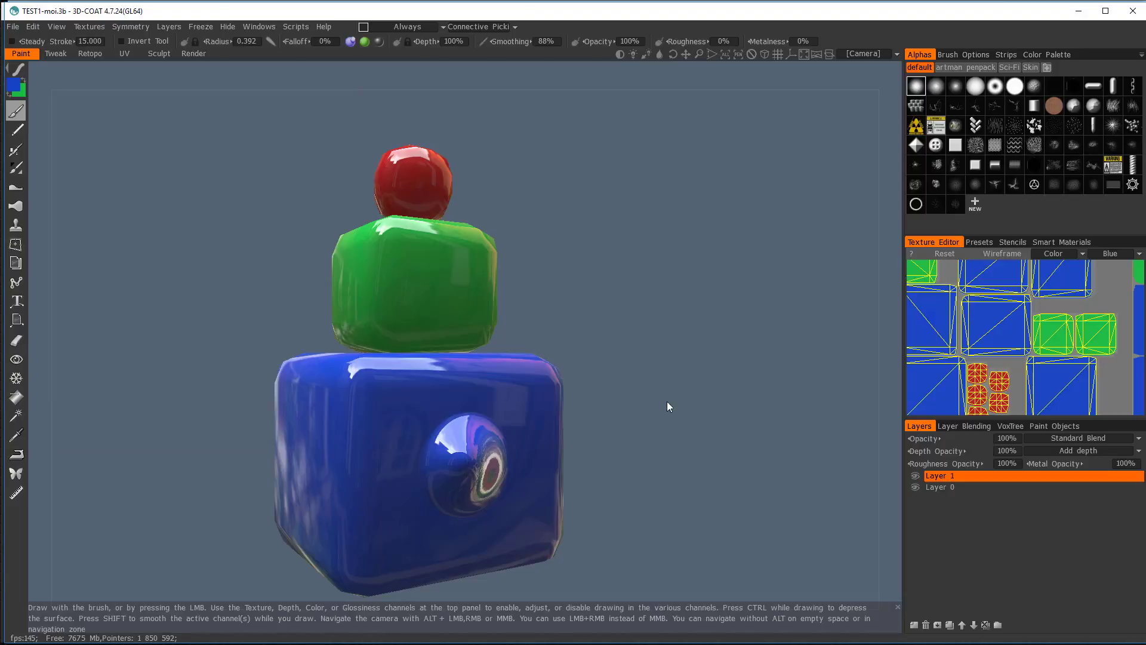
- Calculate ambient occlusion into a new layer with Sphere light sources and a light count of 2048, and save the project
left_click_drag(667, 401, 702, 343)
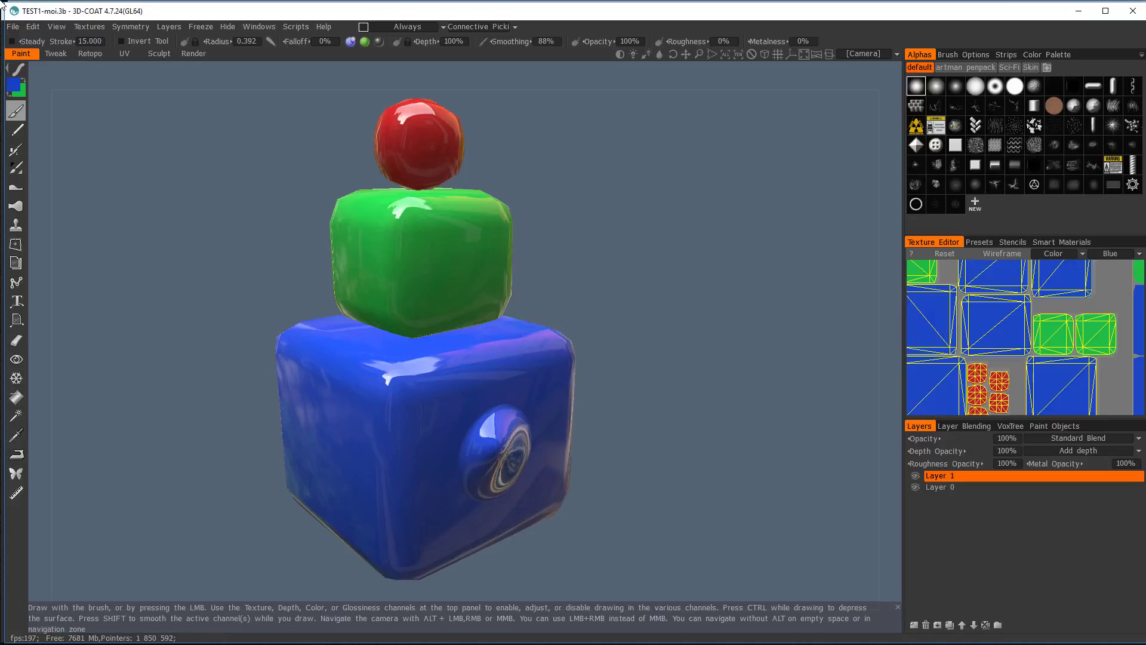
left_click(91, 27)
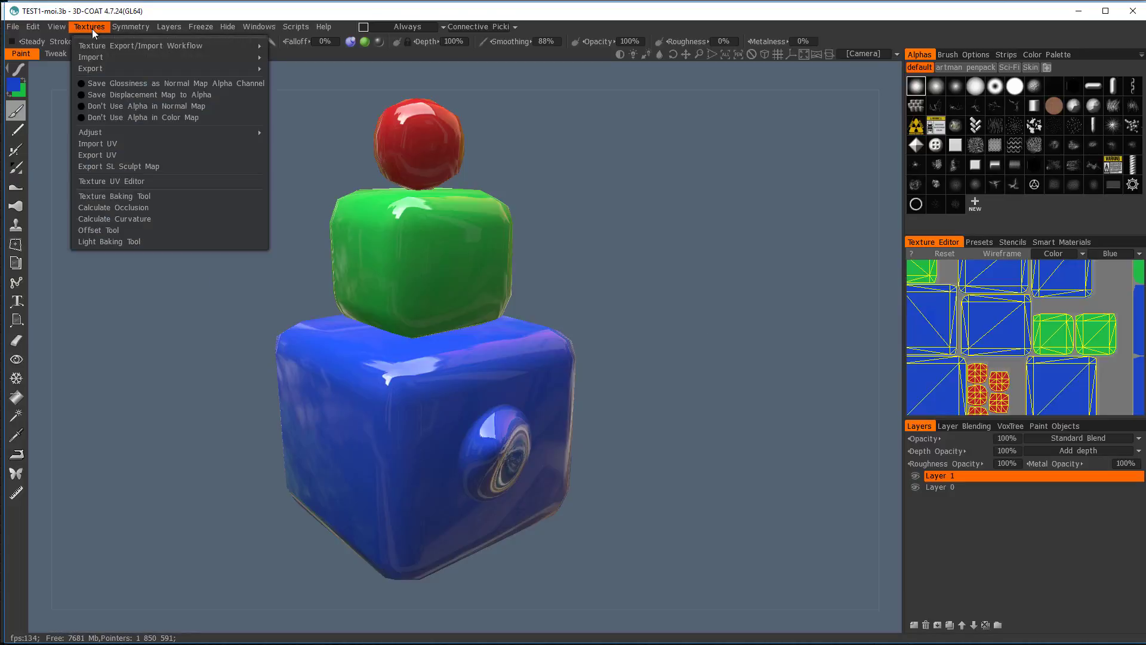
left_click(146, 209)
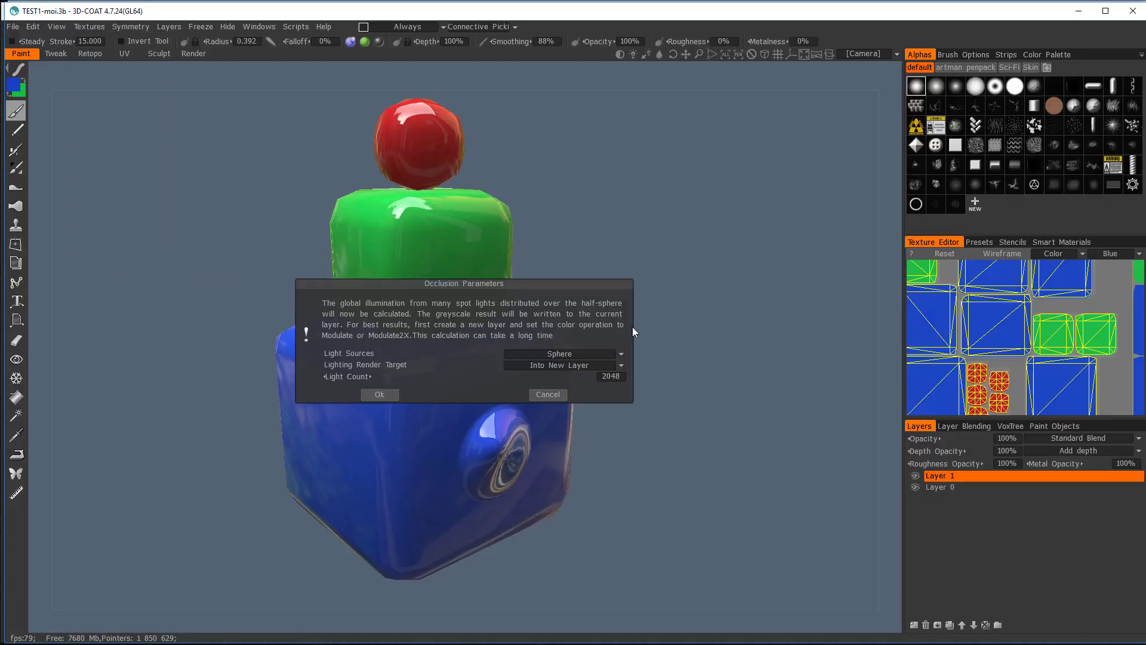
left_click(388, 394)
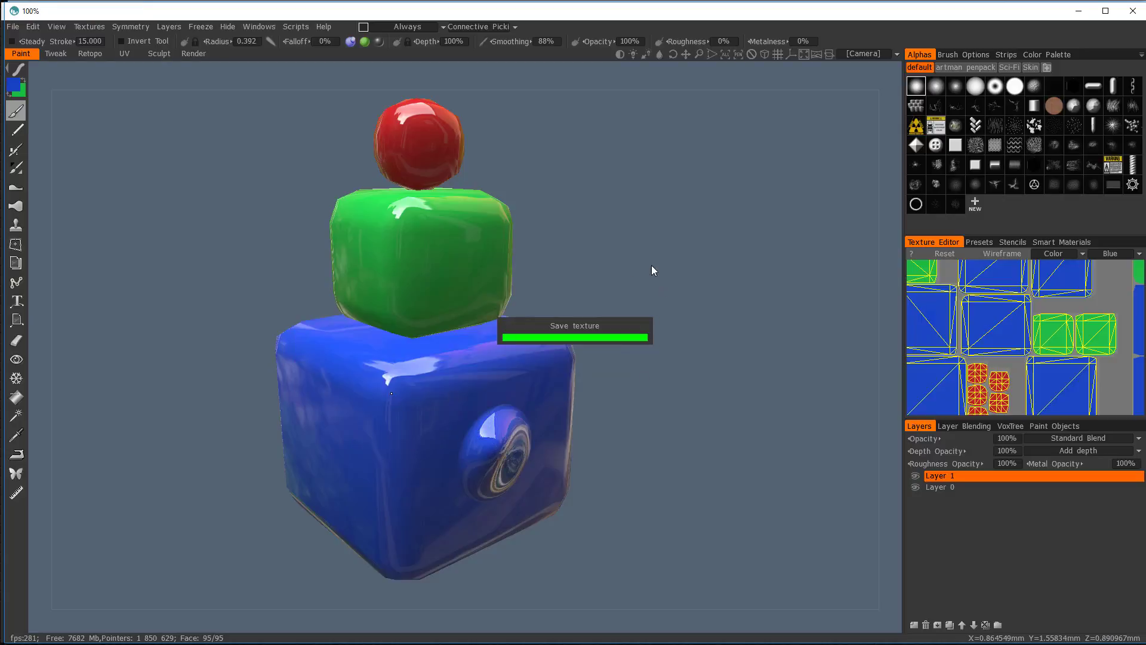
middle_click_drag(624, 277, 619, 284)
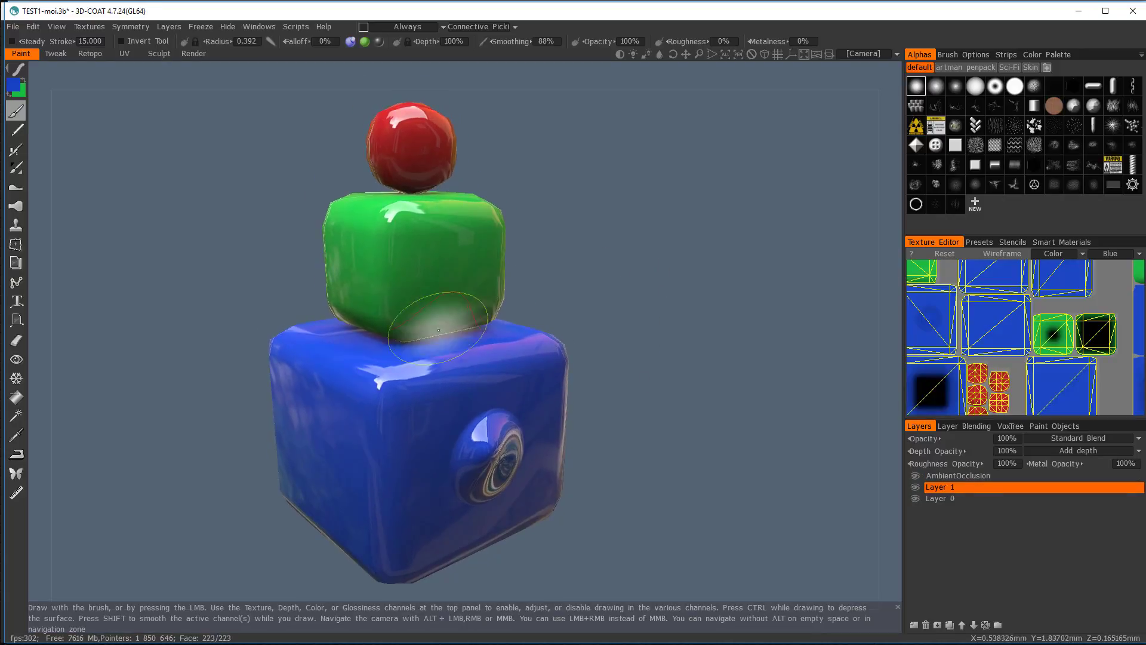
left_click(13, 27)
left_click(27, 128)
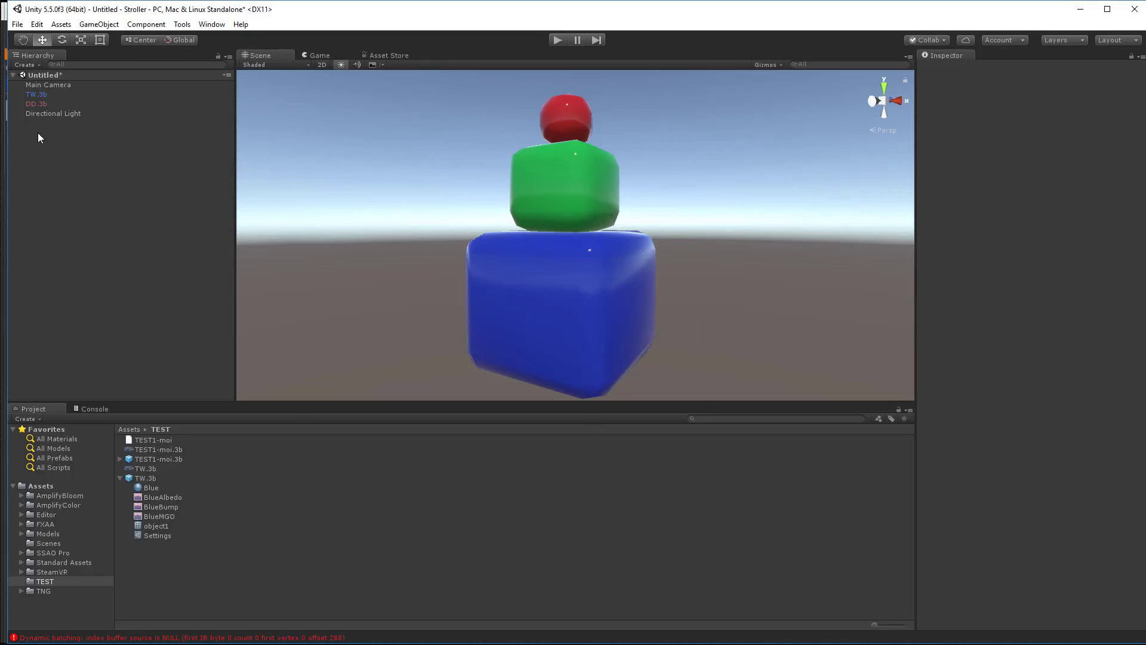
- In Unity, delete the TW.3b object from the scene and the TW.3b prefab and image from the TEST assets folder
left_click(39, 94)
key("Delete")
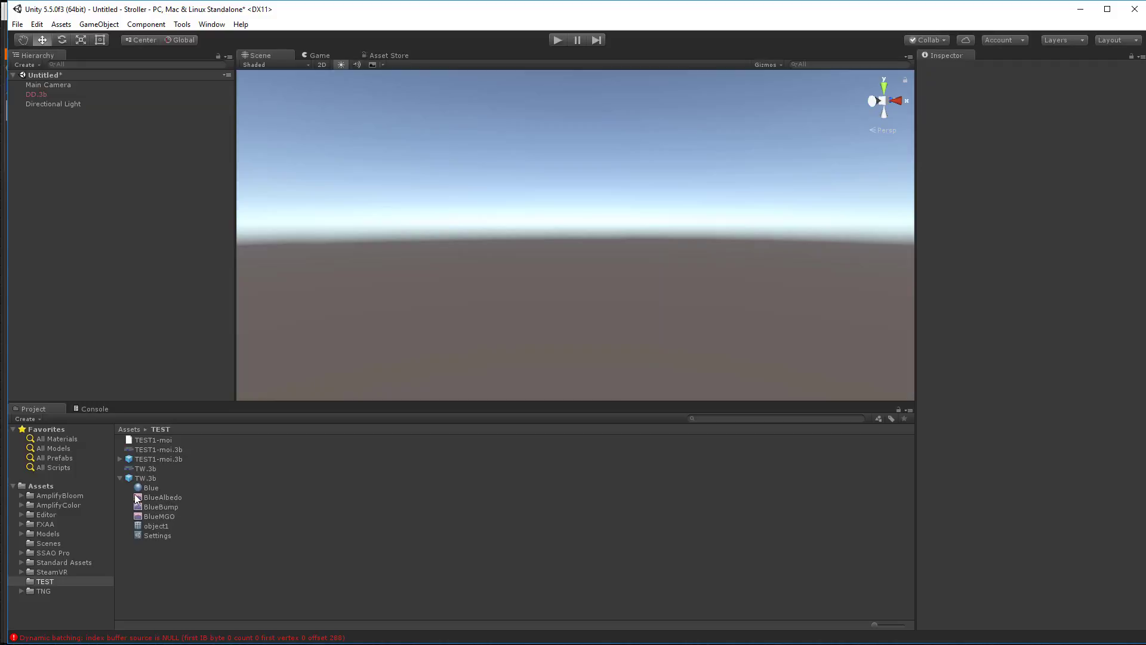
left_click(150, 479)
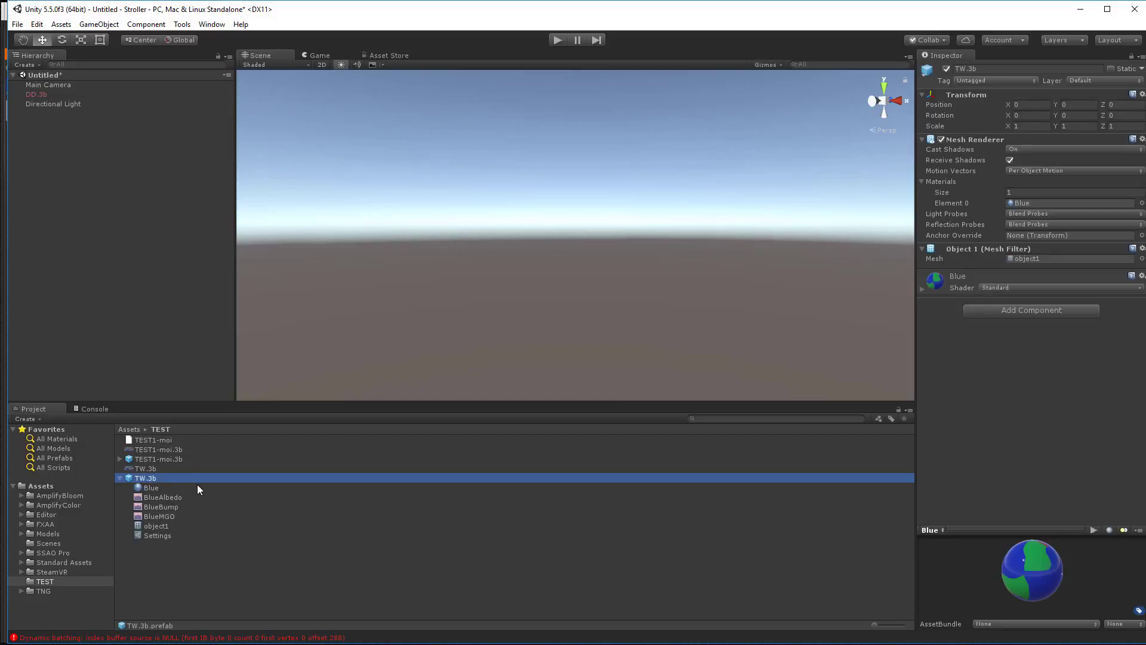
key("Delete")
left_click(611, 355)
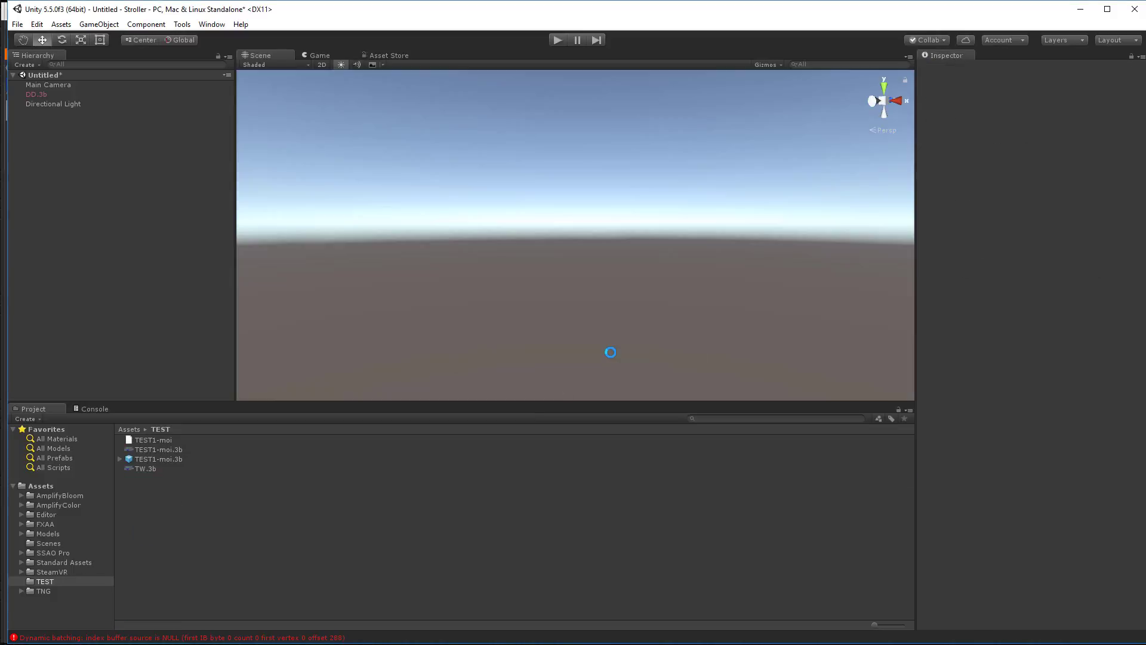
left_click(136, 470)
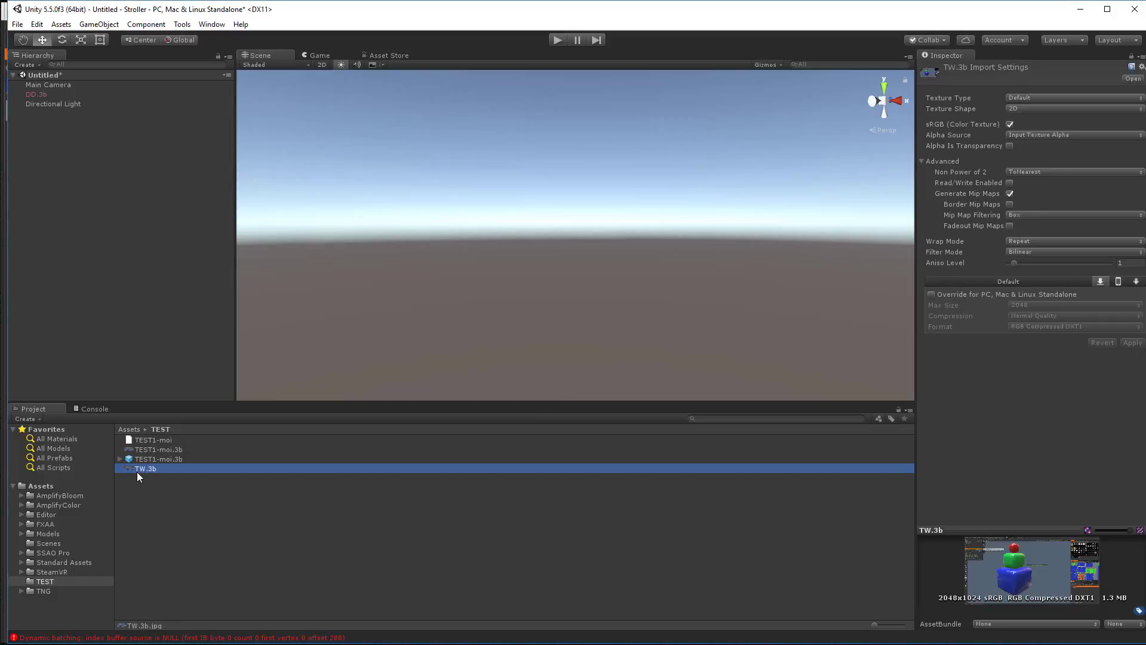
key("Delete")
left_click(616, 354)
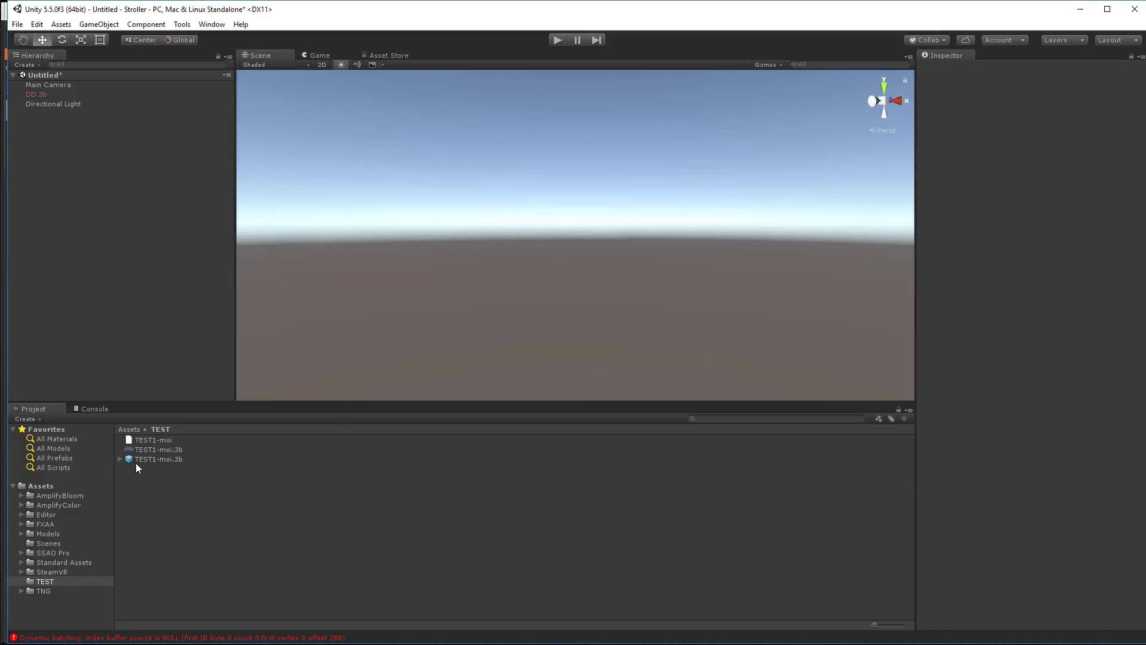
- Place the TEST1-moi.3b prefab in the scene and frame it to inspect the blue block's stamped face
left_click_drag(127, 459, 560, 302)
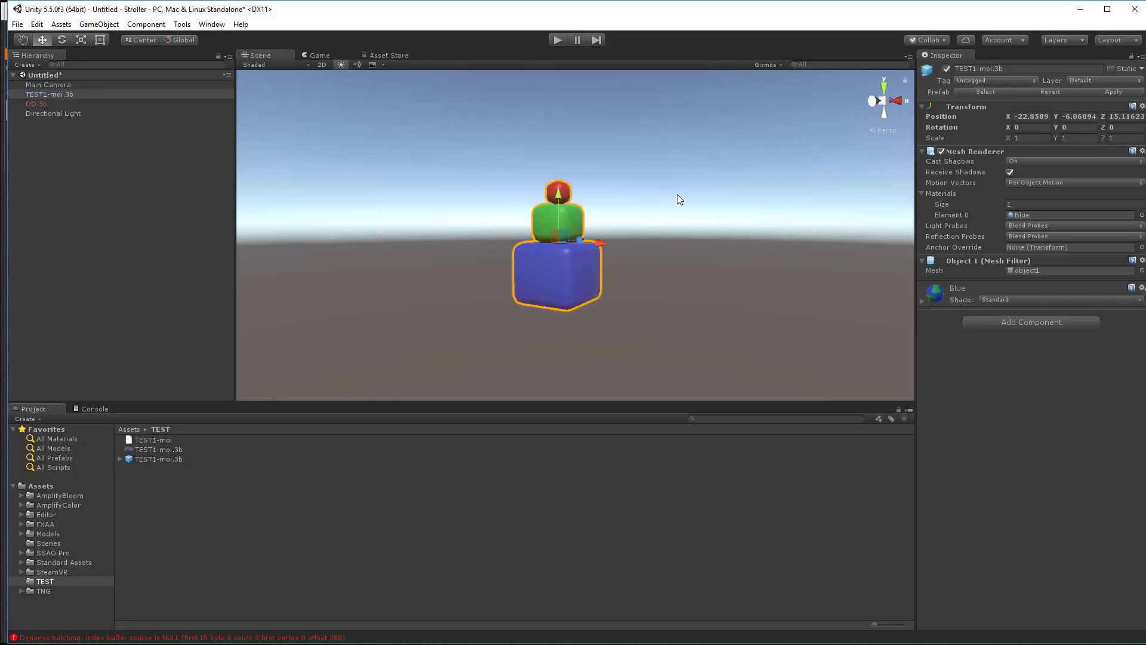
scroll(742, 243, "up", 4)
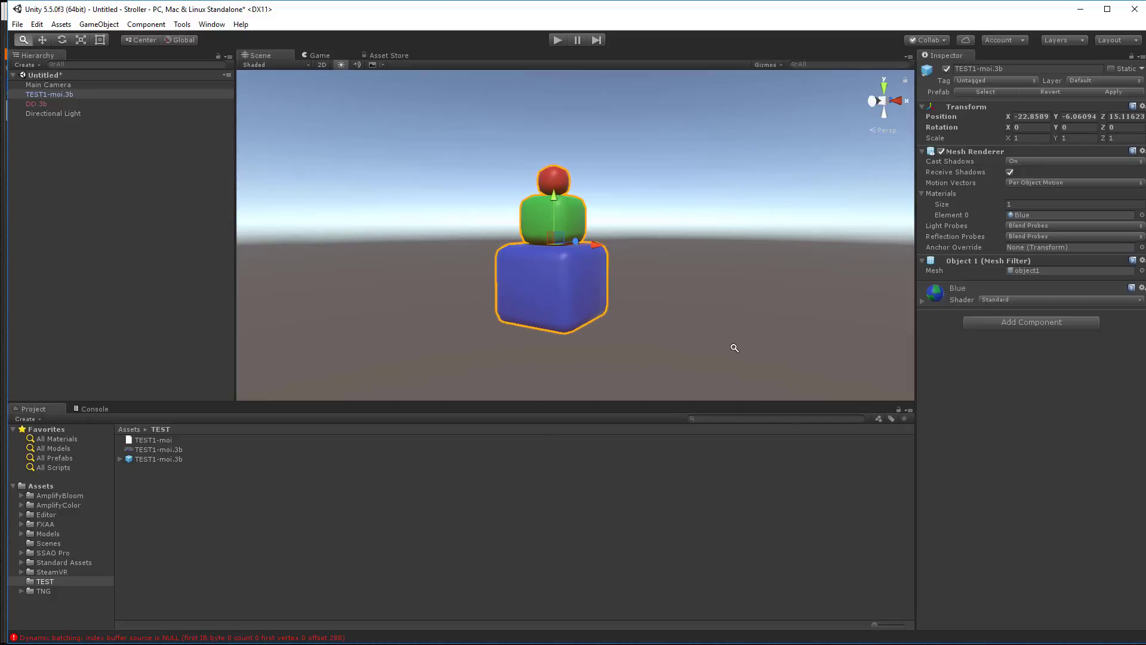
right_click_drag(734, 348, 735, 357, "alt")
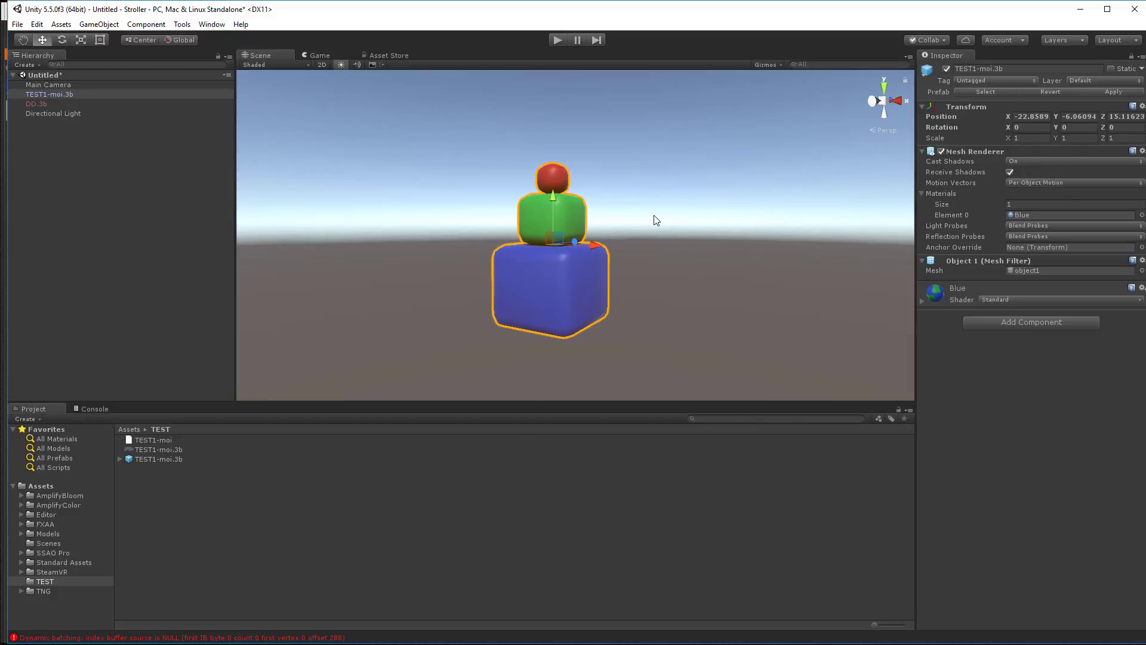
double_click(26, 93)
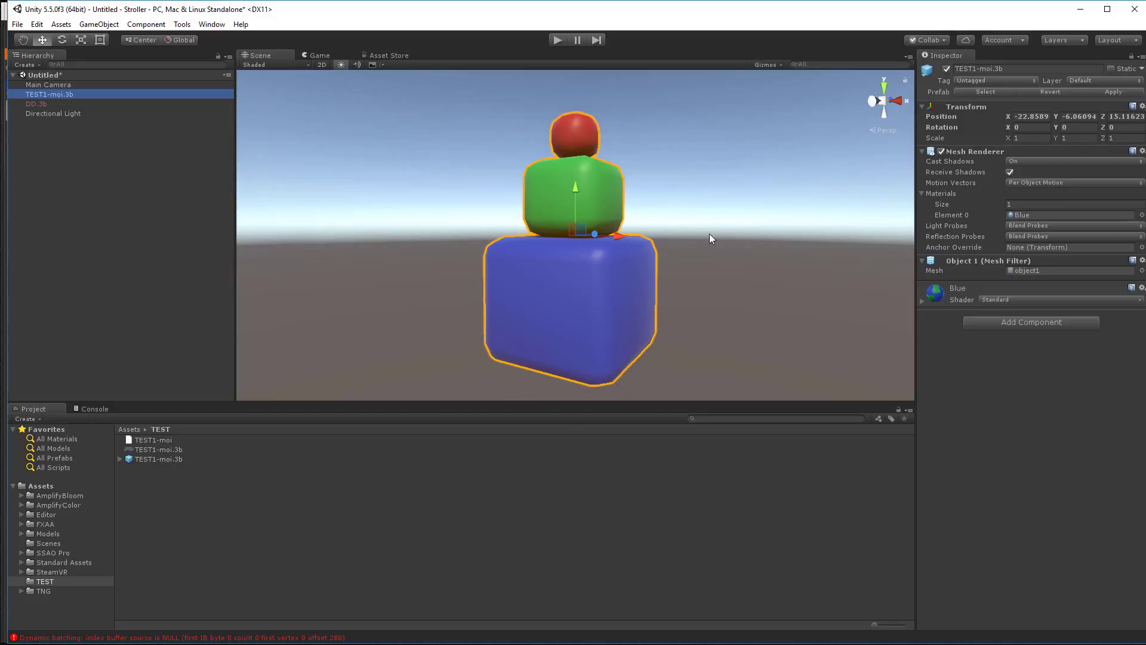
left_click_drag(709, 234, 575, 231, "alt")
left_click_drag(797, 224, 501, 244, "alt")
mouse_move(706, 288)
left_mouse_down("alt")
mouse_move(926, 278)
mouse_move(596, 280)
mouse_move(712, 306)
left_mouse_up("alt")
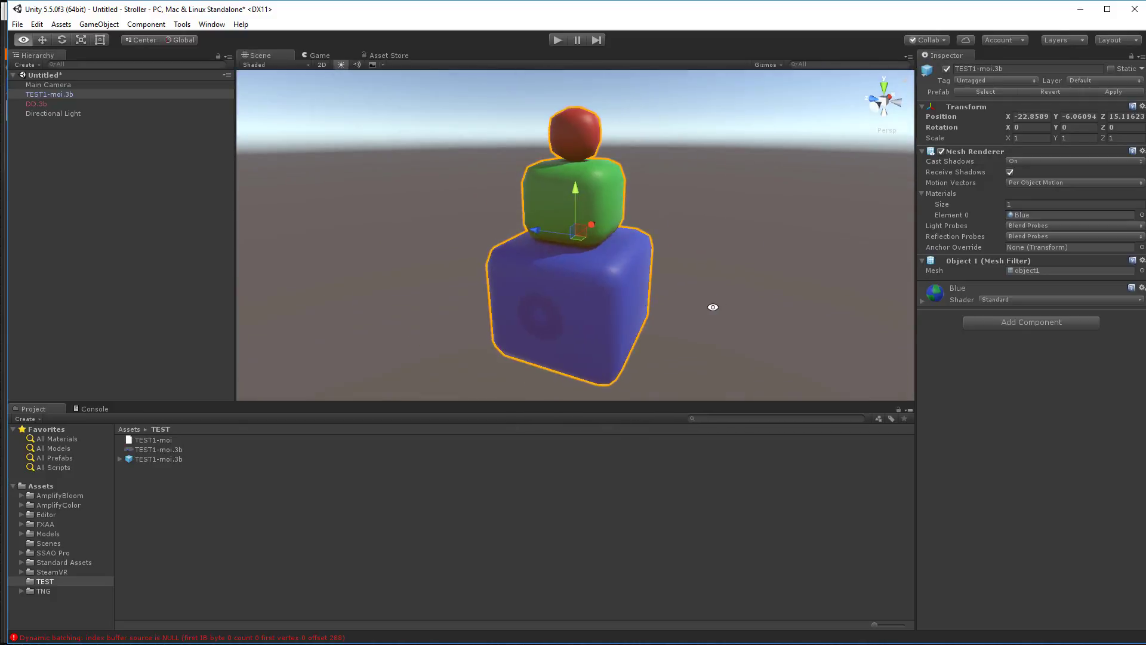
- Expand the contents of the TEST1-moi.3b prefab and examine its object1 mesh in the preview and the model in the scene
left_click(120, 459)
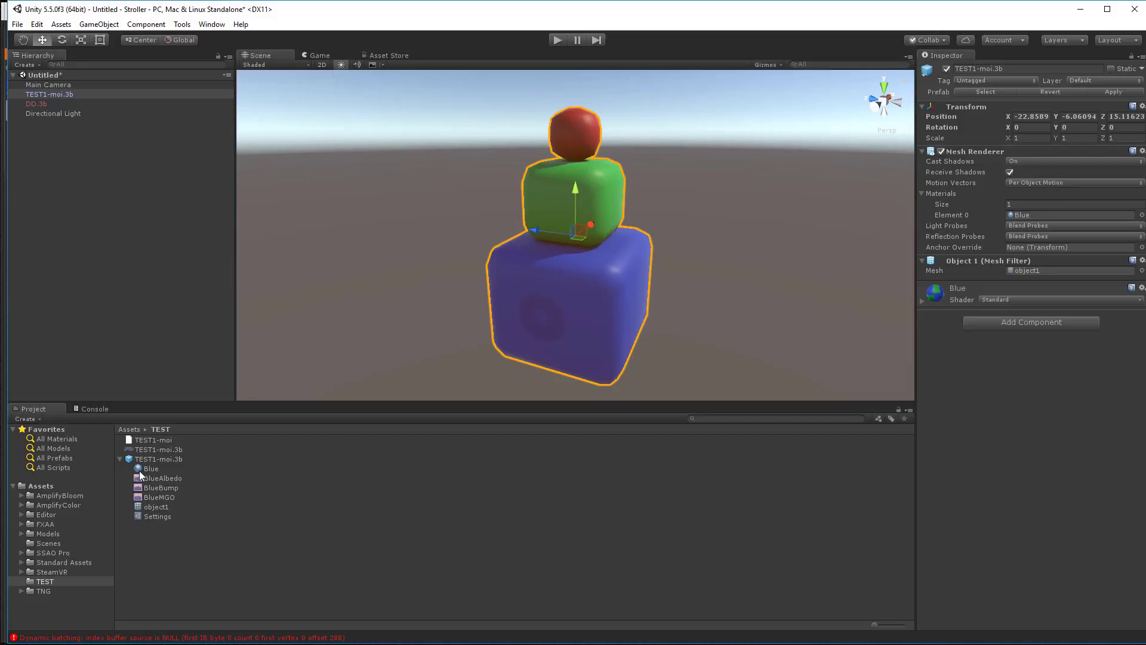
left_click(377, 275)
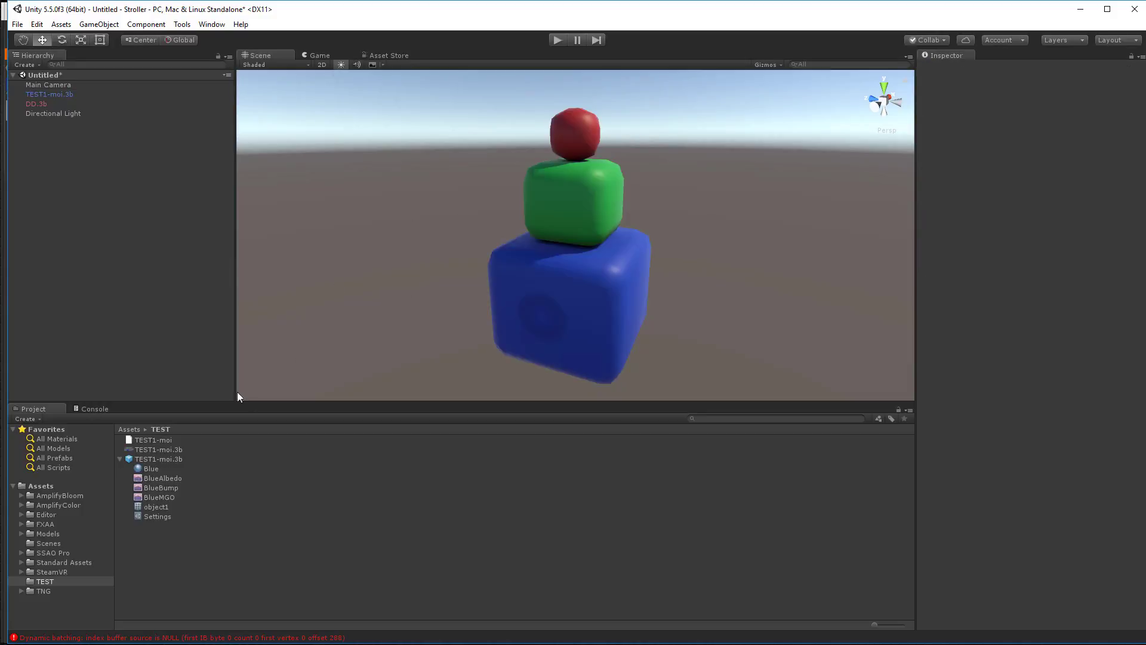
mouse_move(441, 257)
left_mouse_down("alt")
mouse_move(455, 197)
mouse_move(442, 237)
left_mouse_up("alt")
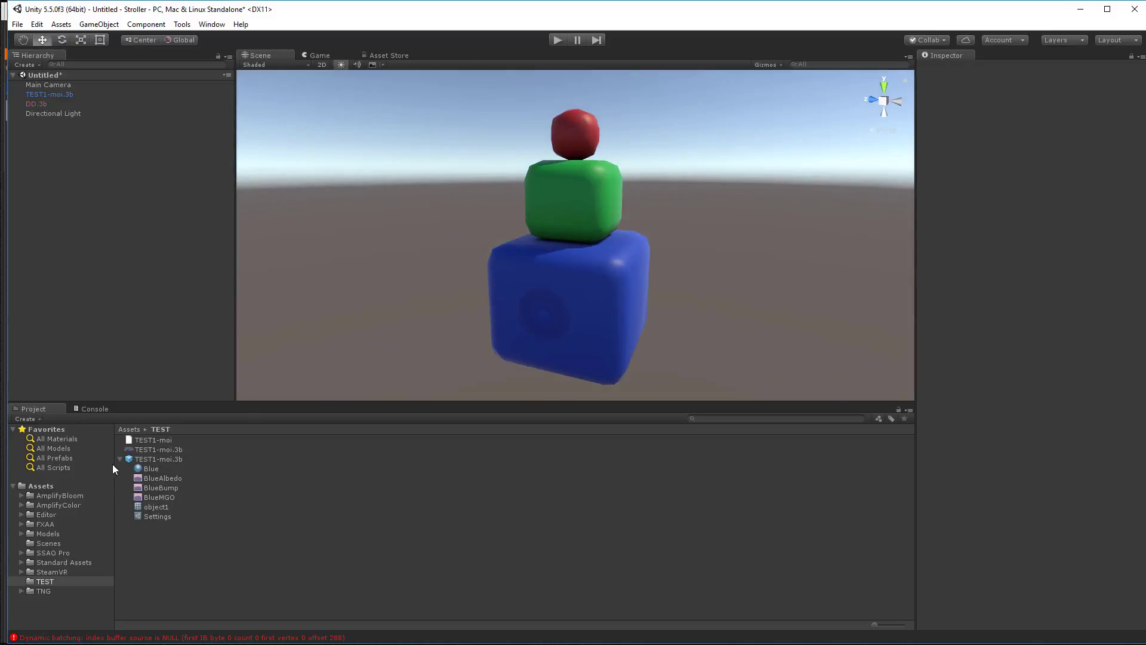
left_click(146, 509)
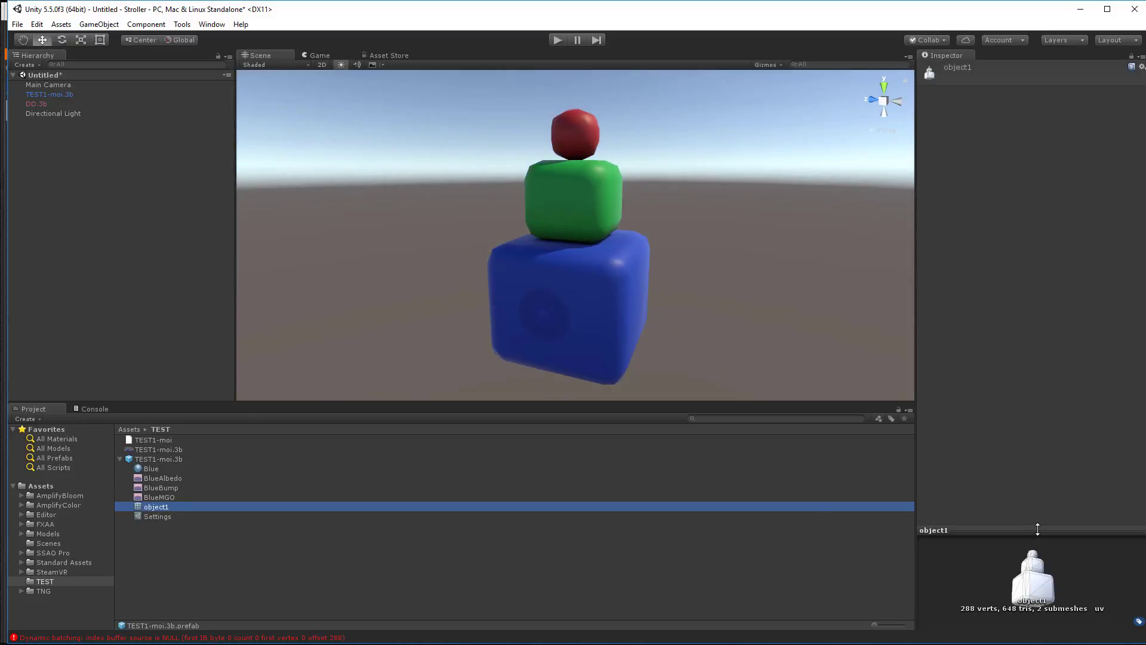
left_click_drag(1037, 529, 1046, 506)
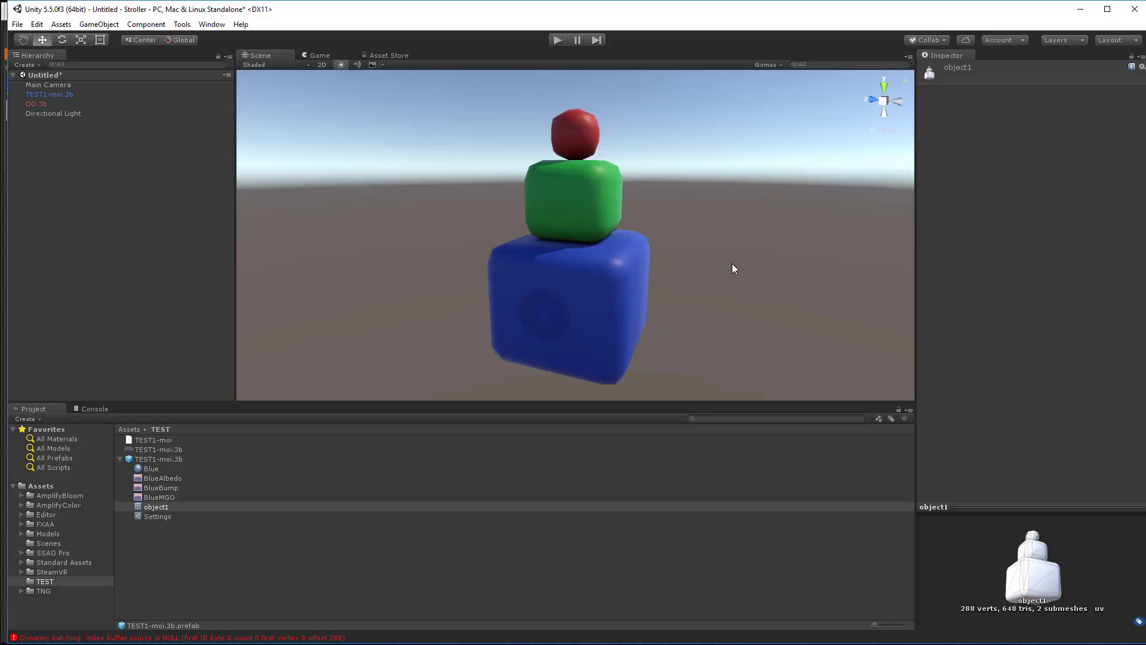
left_click_drag(696, 235, 867, 259, "alt")
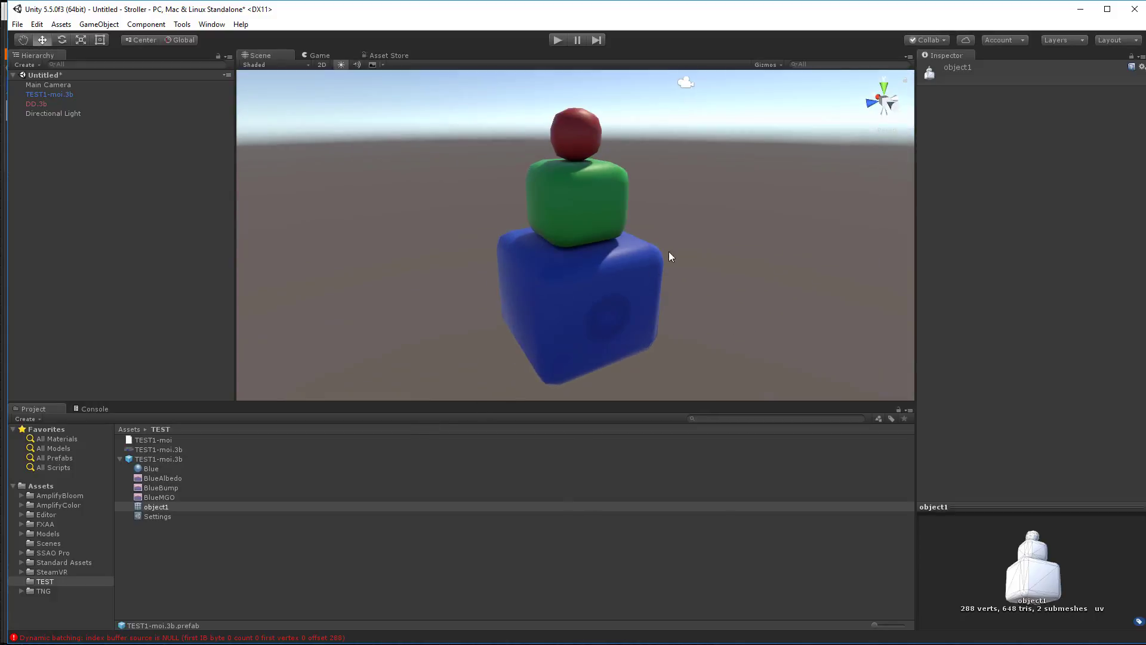
left_click_drag(668, 252, 511, 240, "alt")
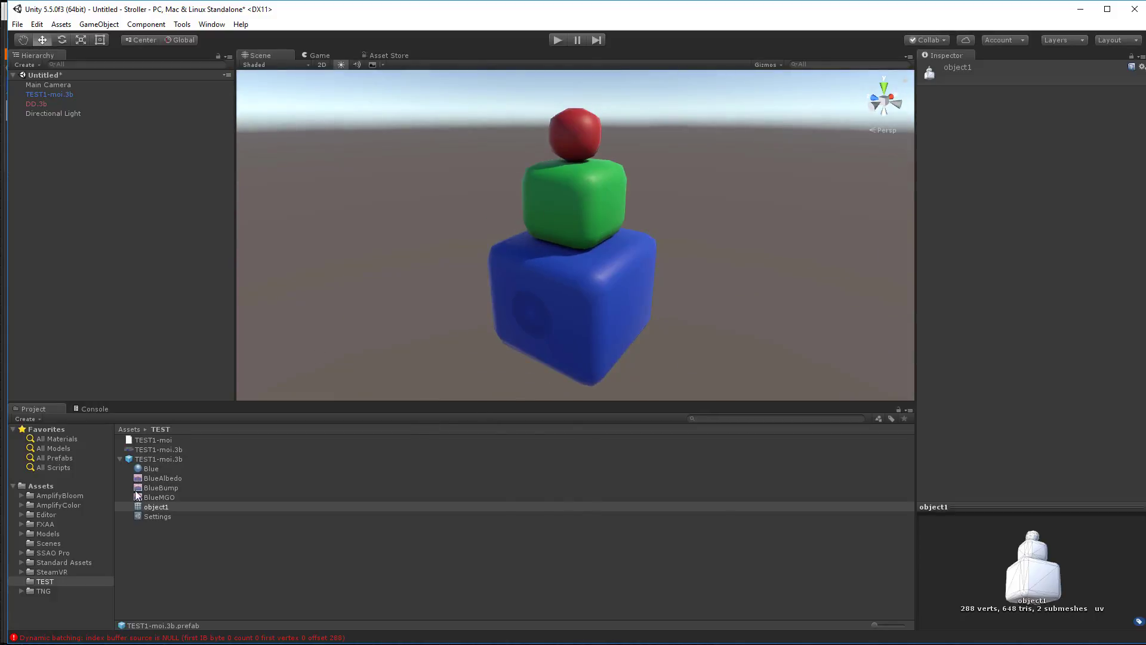
- Set the normal map strength of the prefab's Blue material to 0.1 and check the effect on the tower
left_click(144, 469)
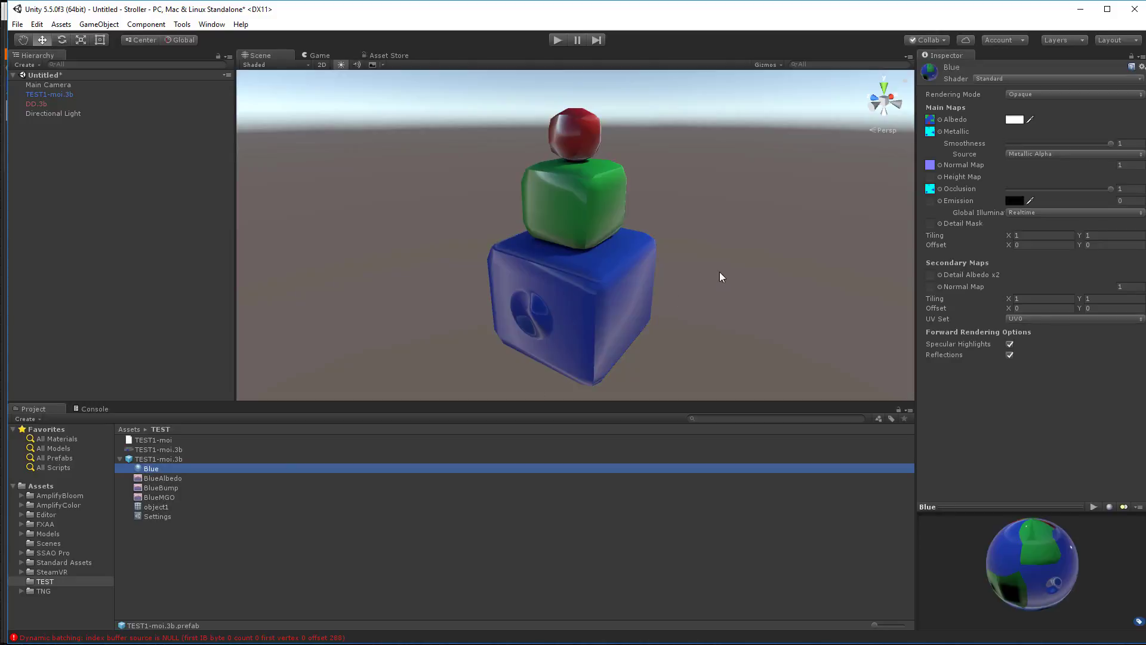
left_click_drag(721, 275, 991, 253, "alt")
right_click_drag(815, 227, 775, 330, "alt")
middle_click_drag(711, 251, 687, 274, "alt")
right_click_drag(732, 250, 772, 388, "alt")
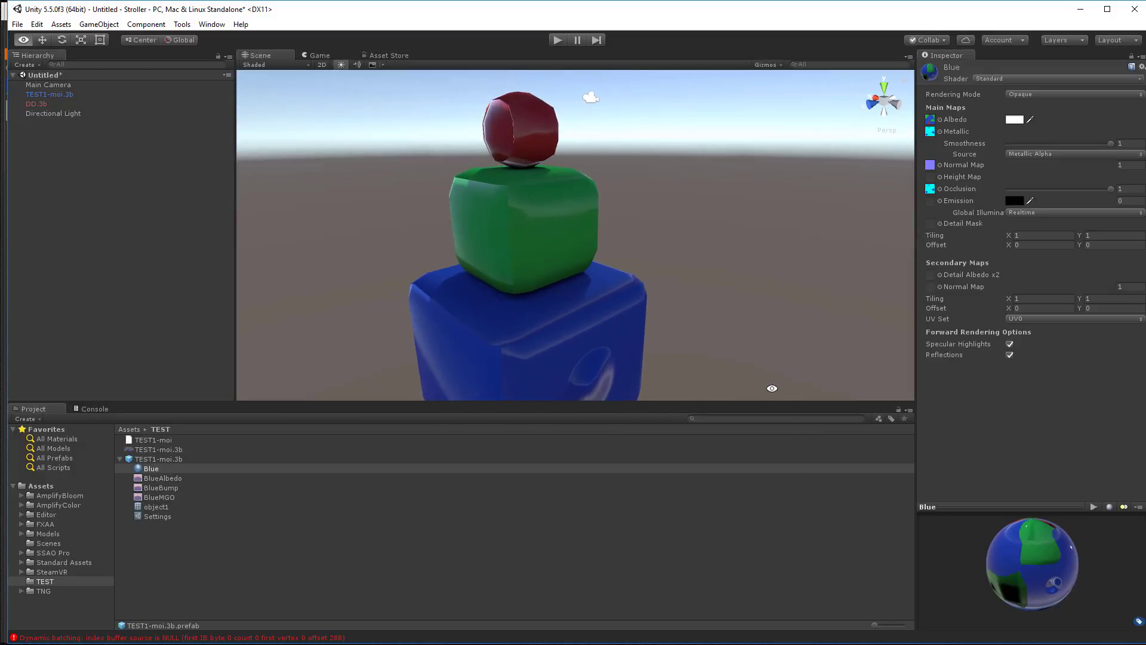
left_click_drag(744, 322, 745, 307, "alt")
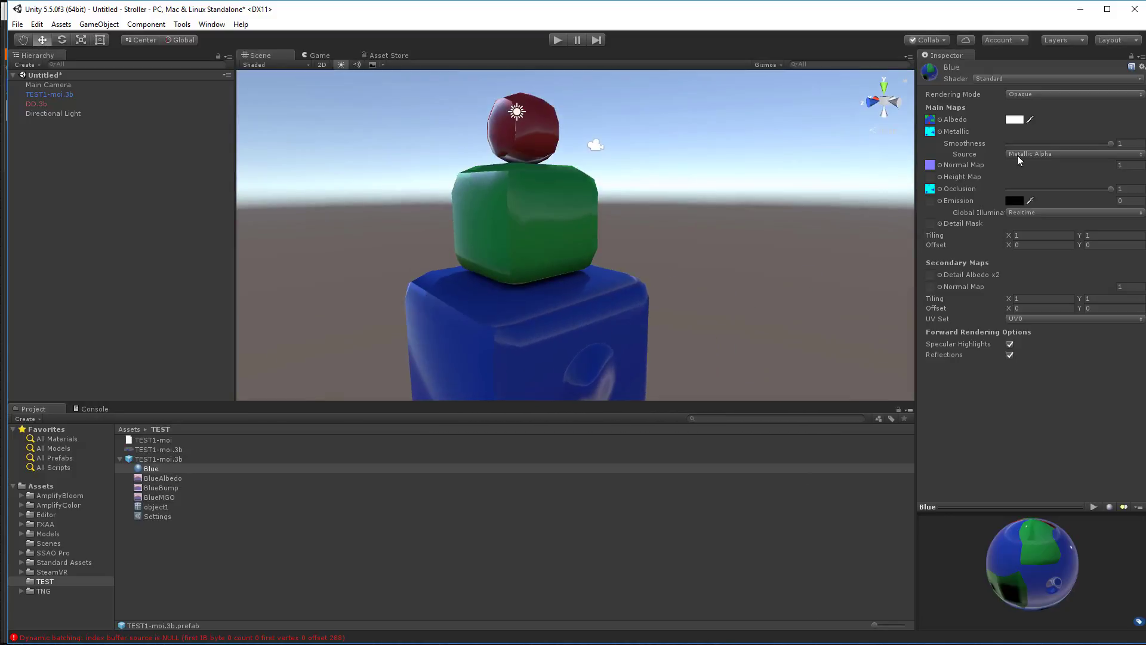
left_click(1139, 164)
type(".1")
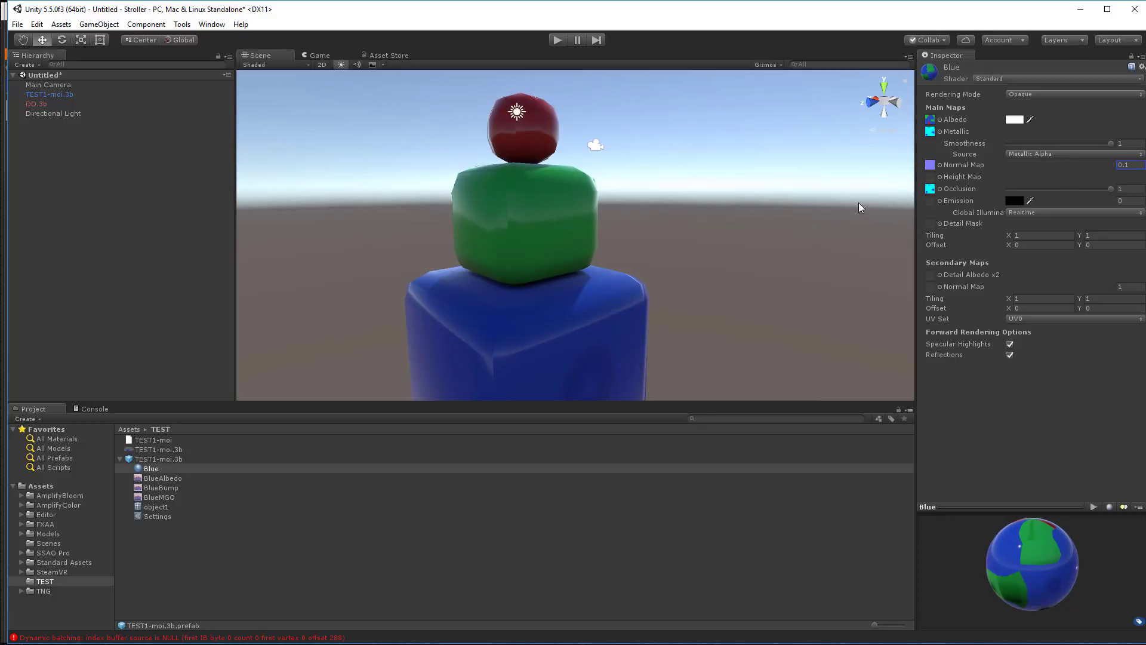
mouse_move(636, 276)
left_mouse_down("alt")
mouse_move(486, 307)
mouse_move(586, 322)
mouse_move(770, 253)
mouse_move(882, 289)
mouse_move(824, 304)
mouse_move(775, 225)
mouse_move(736, 299)
mouse_move(823, 259)
mouse_move(749, 304)
mouse_move(707, 267)
mouse_move(650, 280)
left_mouse_up("alt")
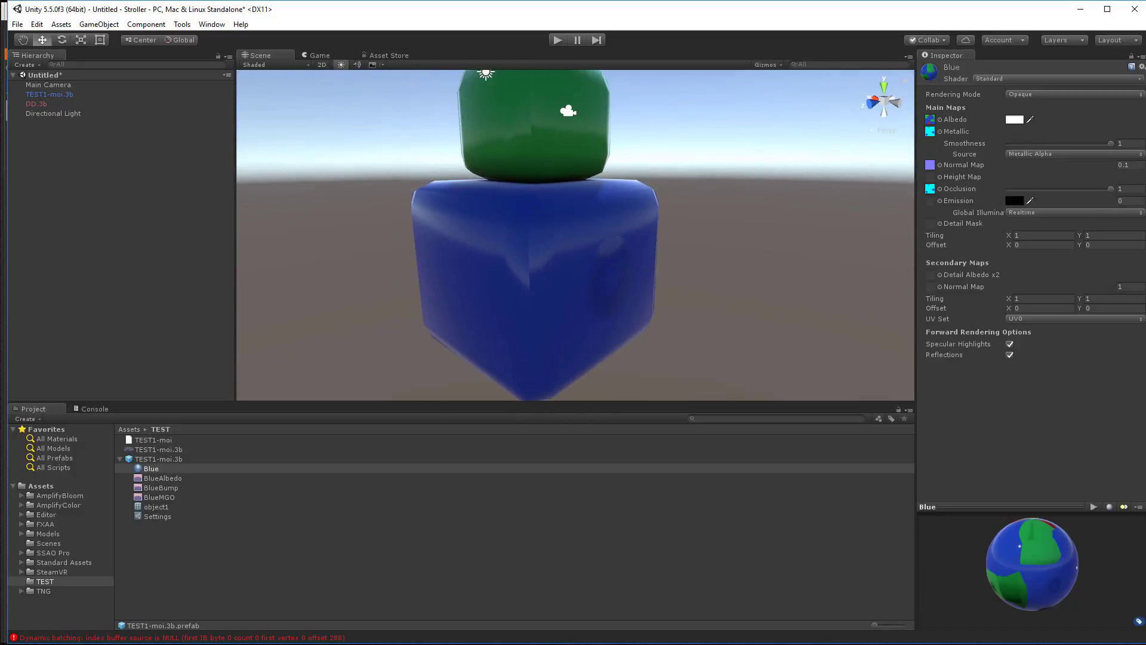
- Try a normal map strength of 0.5 on the Blue material, set it back to 0.1 and compare the effect on the tower
left_click(1140, 166)
type(".5")
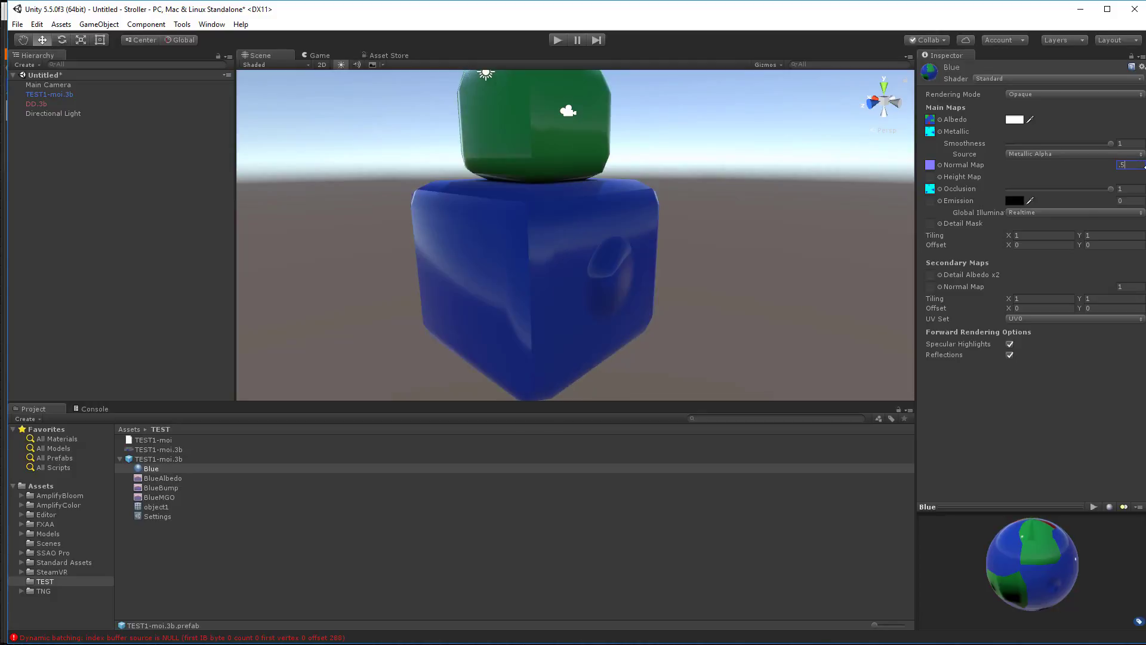
left_click_drag(710, 241, 687, 224, "alt")
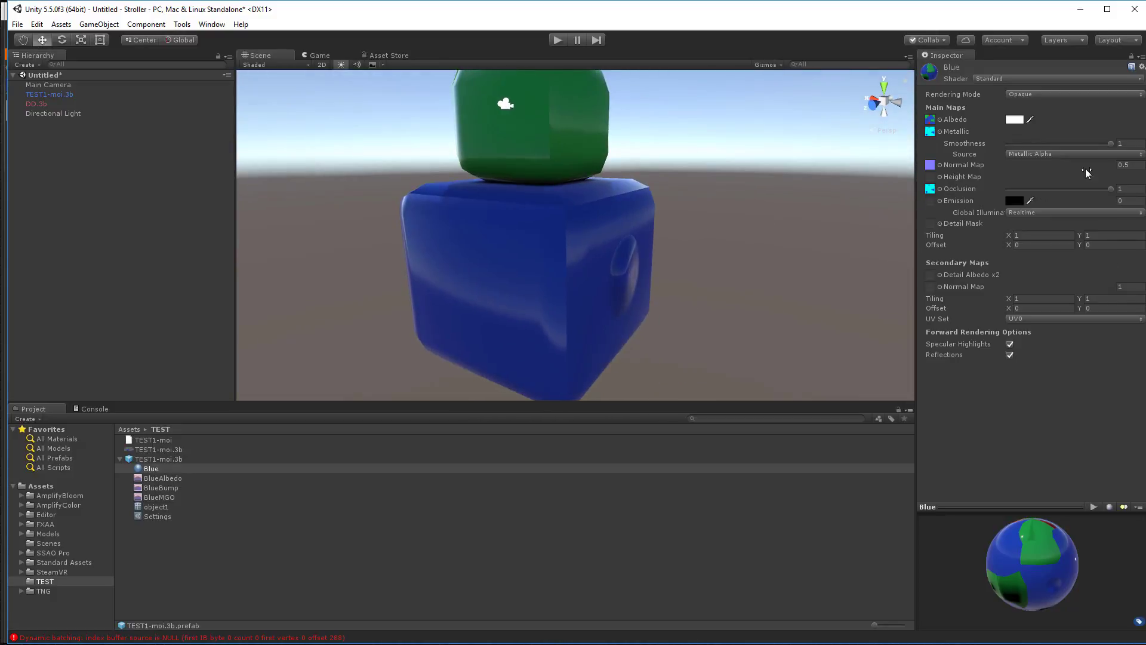
left_click(1126, 166)
type("0.1")
key("Return")
mouse_move(783, 253)
left_mouse_down("alt")
mouse_move(605, 280)
mouse_move(591, 222)
mouse_move(660, 212)
mouse_move(696, 225)
mouse_move(750, 200)
mouse_move(716, 215)
left_mouse_up("alt")
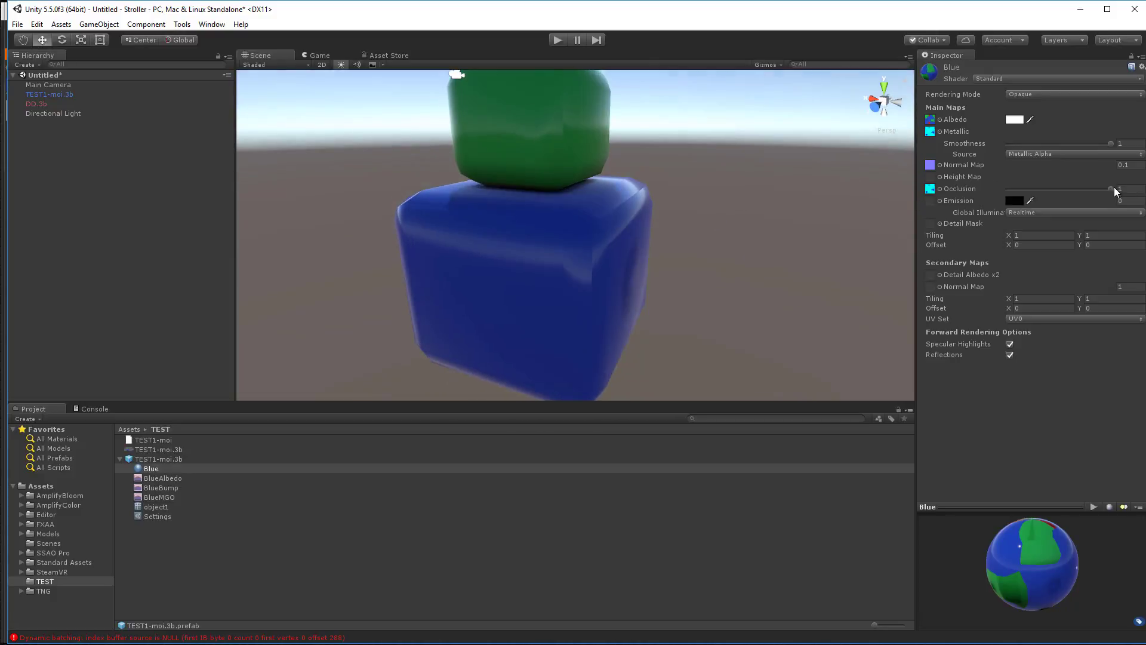
mouse_move(1111, 190)
left_mouse_down()
mouse_move(910, 196)
mouse_move(1136, 196)
mouse_move(883, 196)
mouse_move(1138, 197)
left_mouse_up()
- Switch to 3D-Coat, hide the AmbientOcclusion layer and begin an export of the objects and textures
key("alt+Tab")
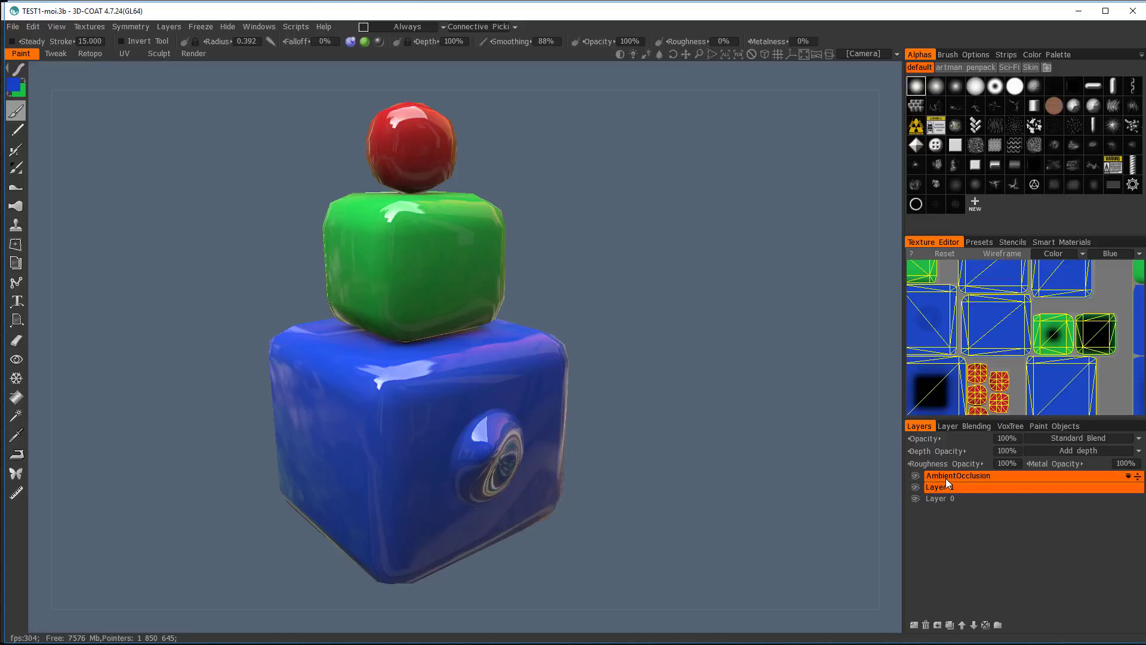
left_click(916, 478)
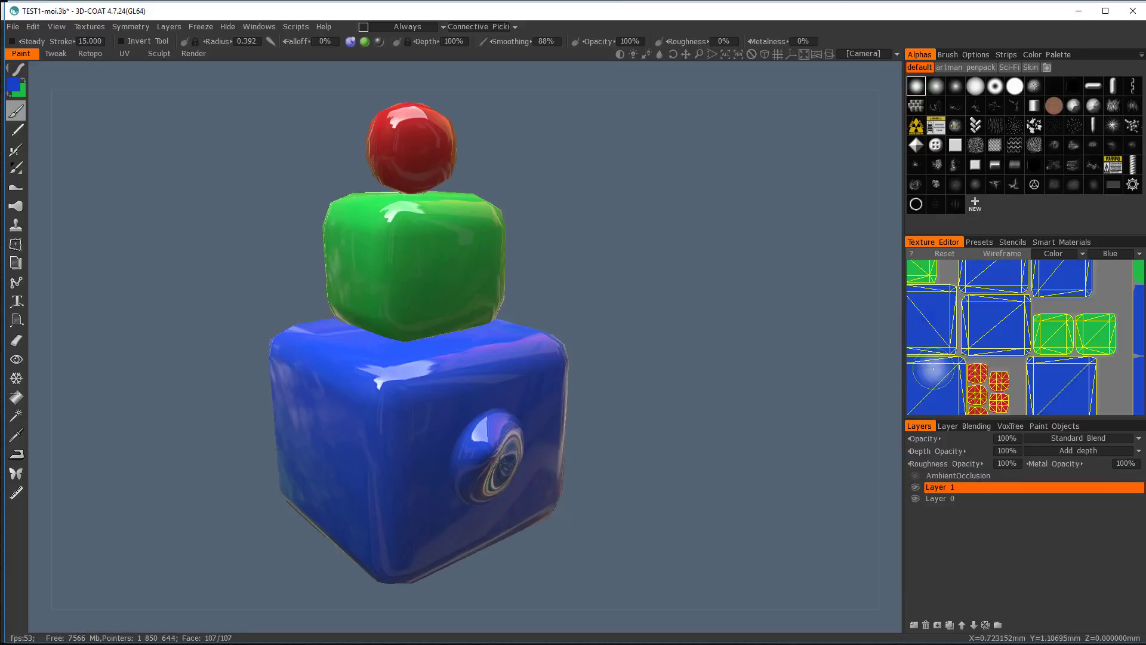
left_click(11, 26)
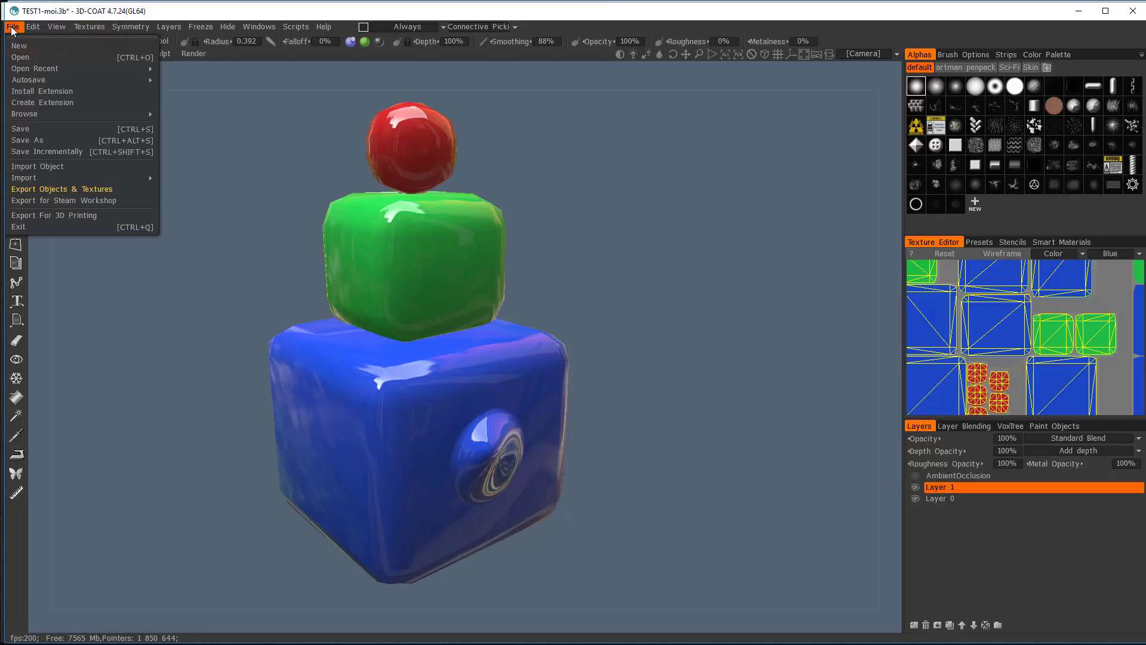
left_click(62, 191)
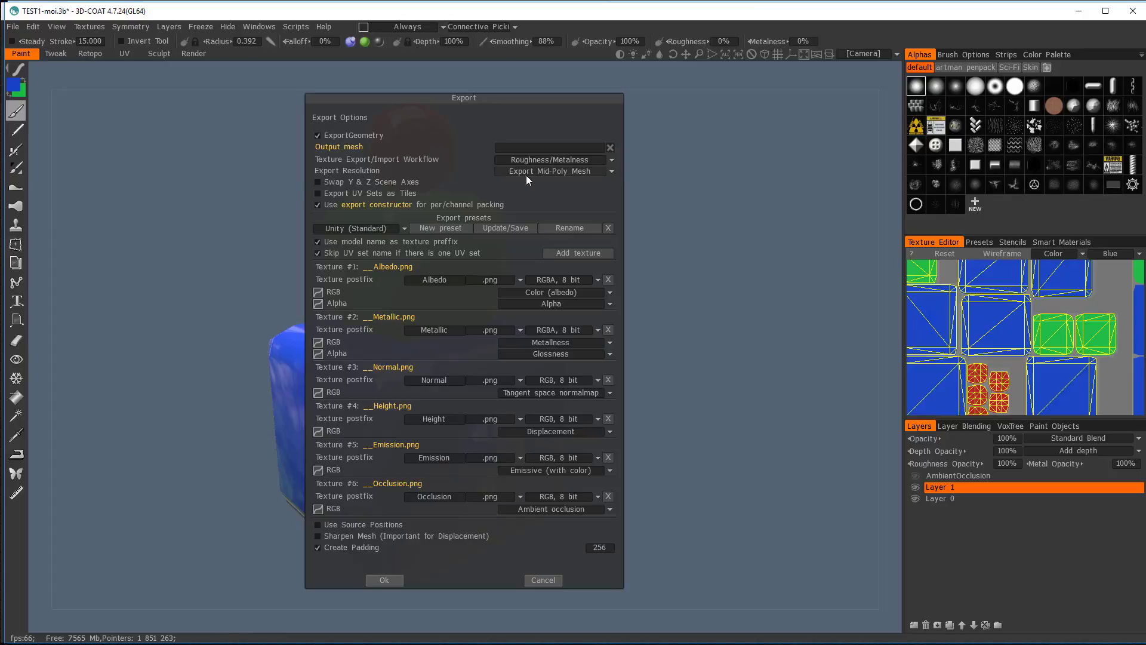
- Create a folder named TEST2 inside the Unity project's TEST assets folder and open it as the output mesh location
left_click(555, 148)
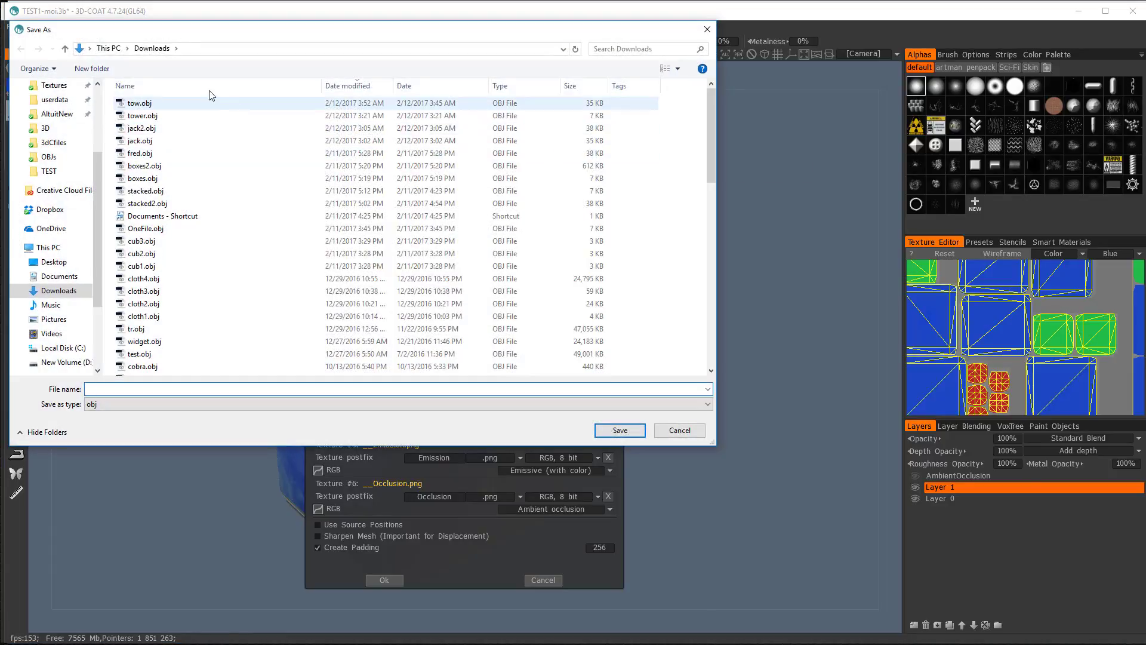
left_click(57, 171)
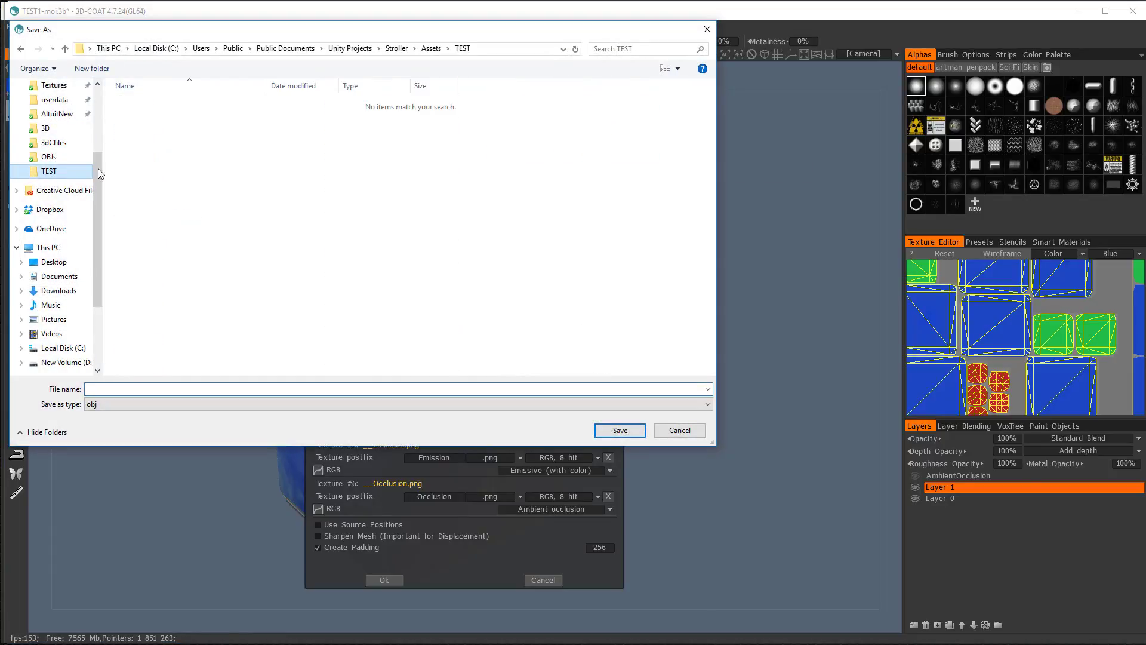
right_click(201, 163)
mouse_move(315, 290)
left_click(357, 291)
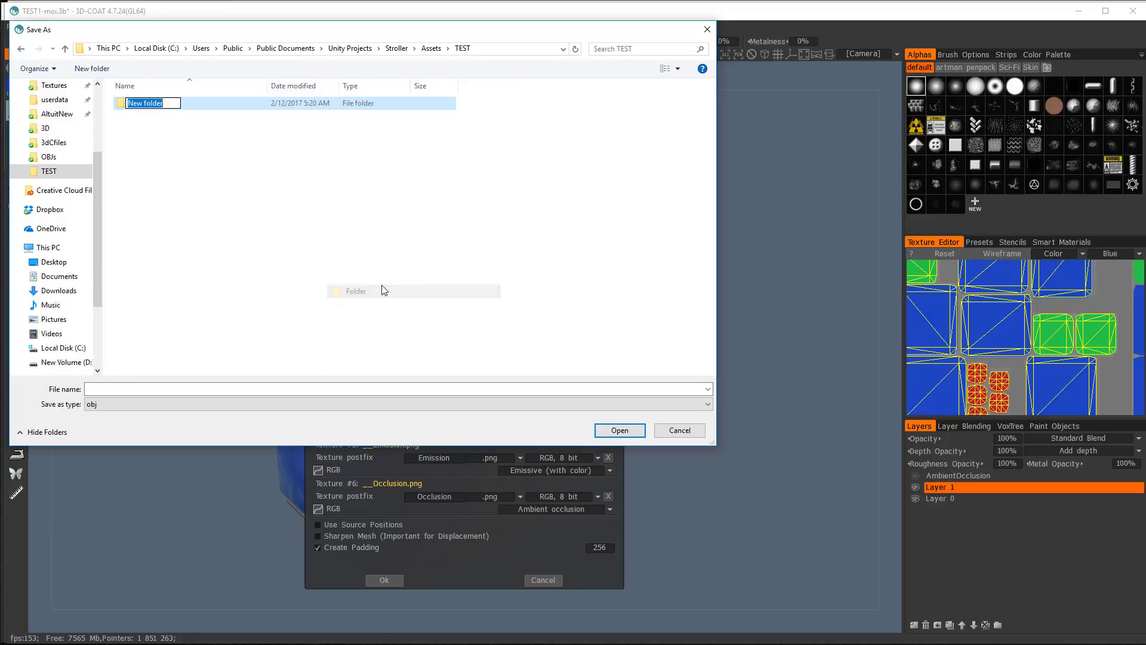
type("t")
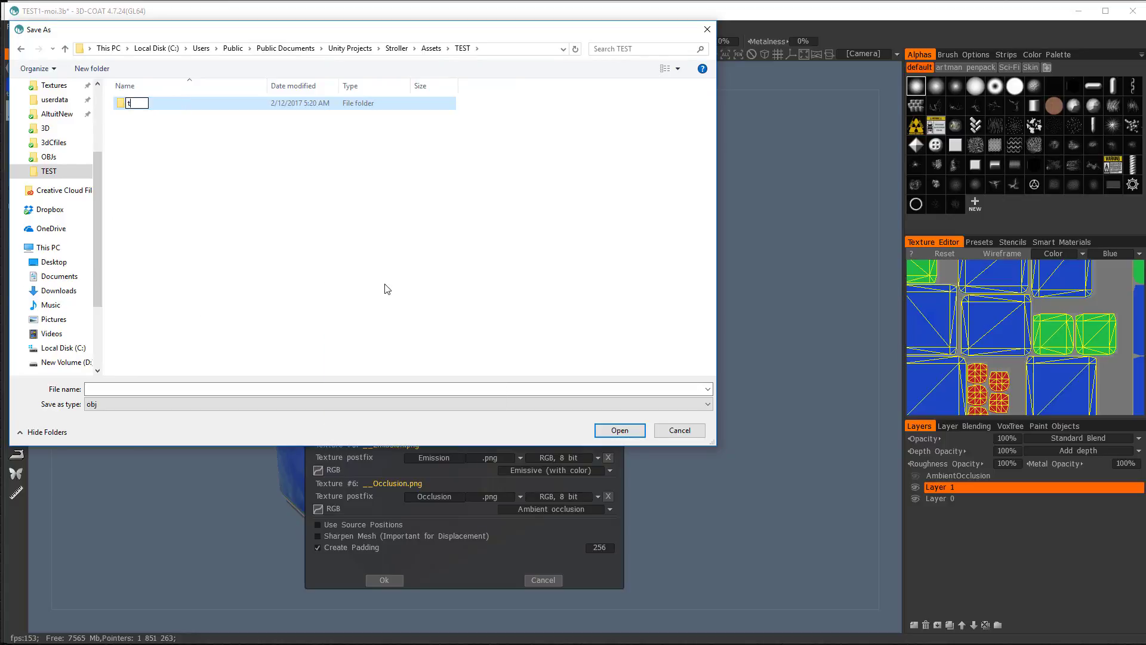
type("est")
key("BackSpace")
key("BackSpace")
key("BackSpace")
key("BackSpace")
type("TEST2")
key("Return")
double_click(131, 104)
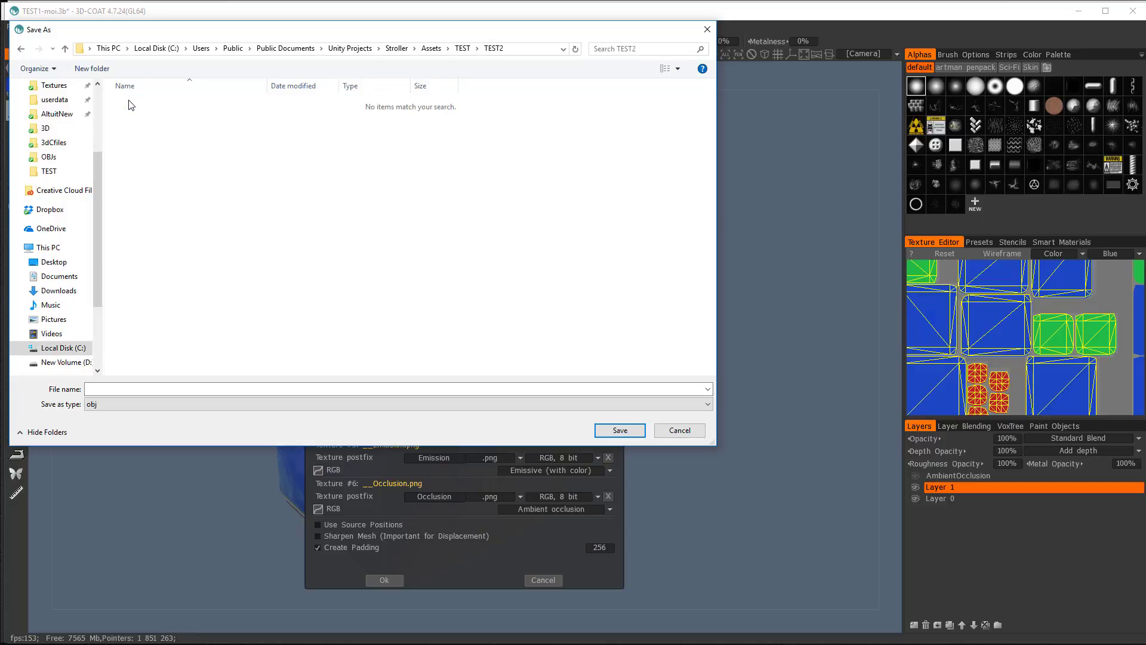
- Name the output mesh TEST2 in obj format and run the export with Use Source Positions enabled
left_click(143, 389)
left_click(143, 406)
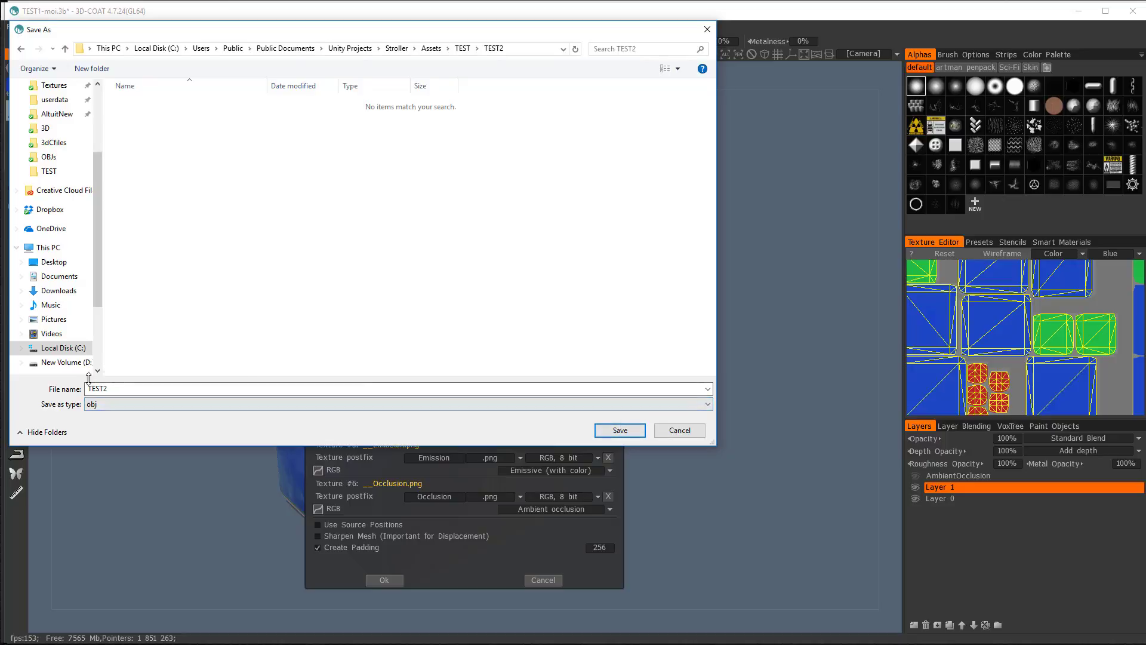
left_click(620, 430)
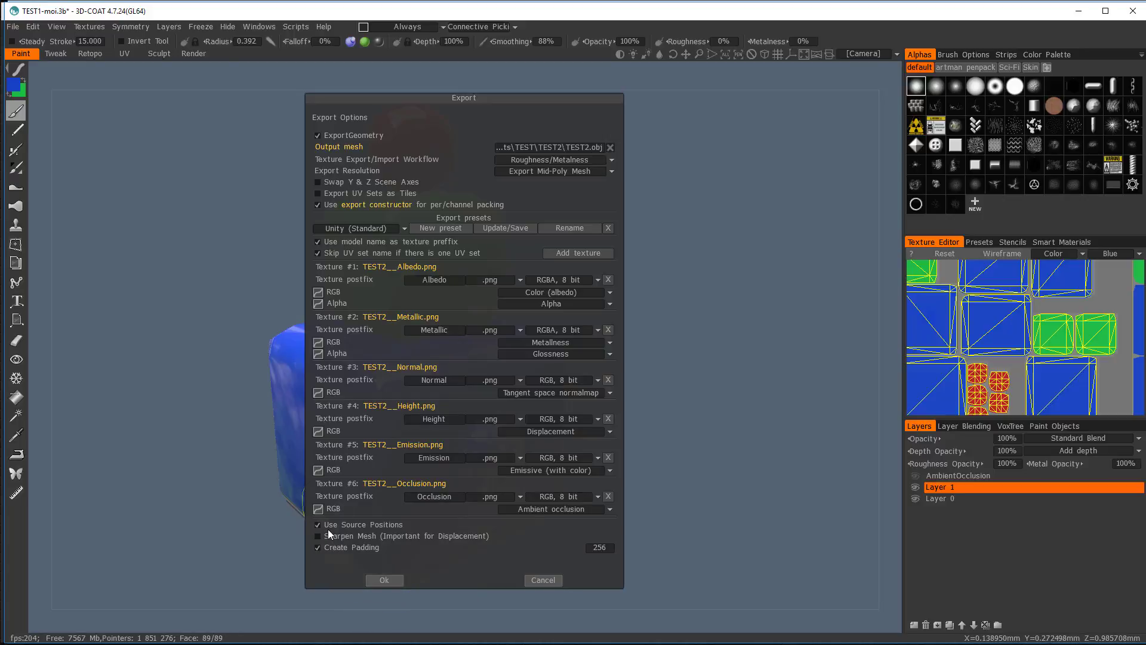
left_click(385, 580)
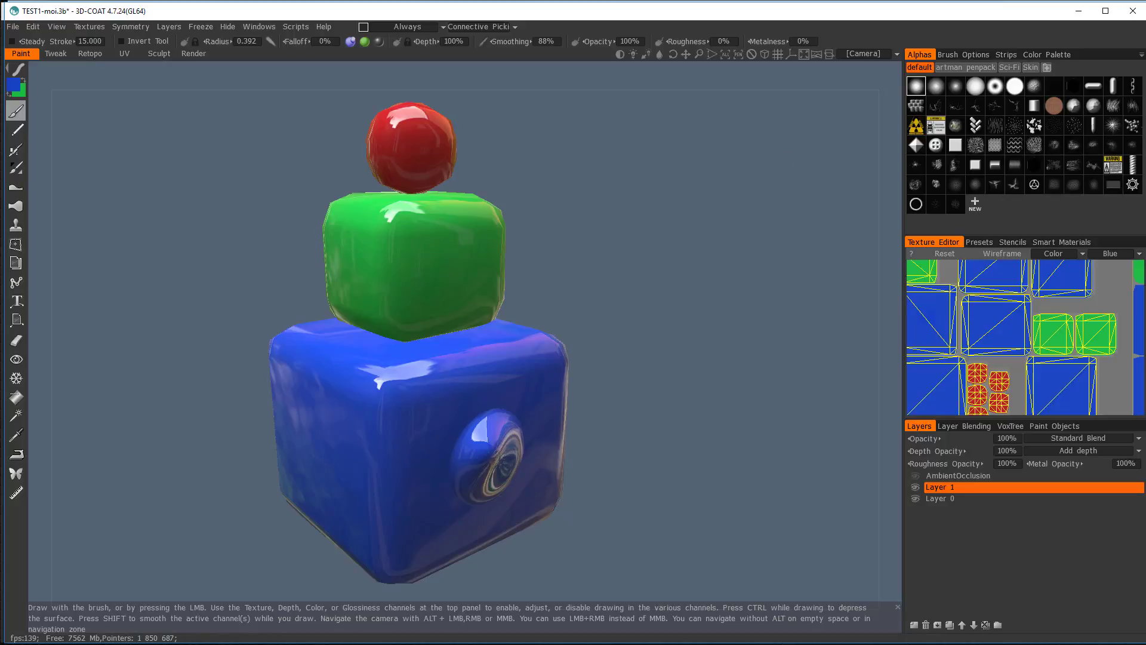
- Switch to Unity, open the TEST2 assets folder, enlarge its thumbnails and expand the contents of the TEST2 model
key("alt+Tab")
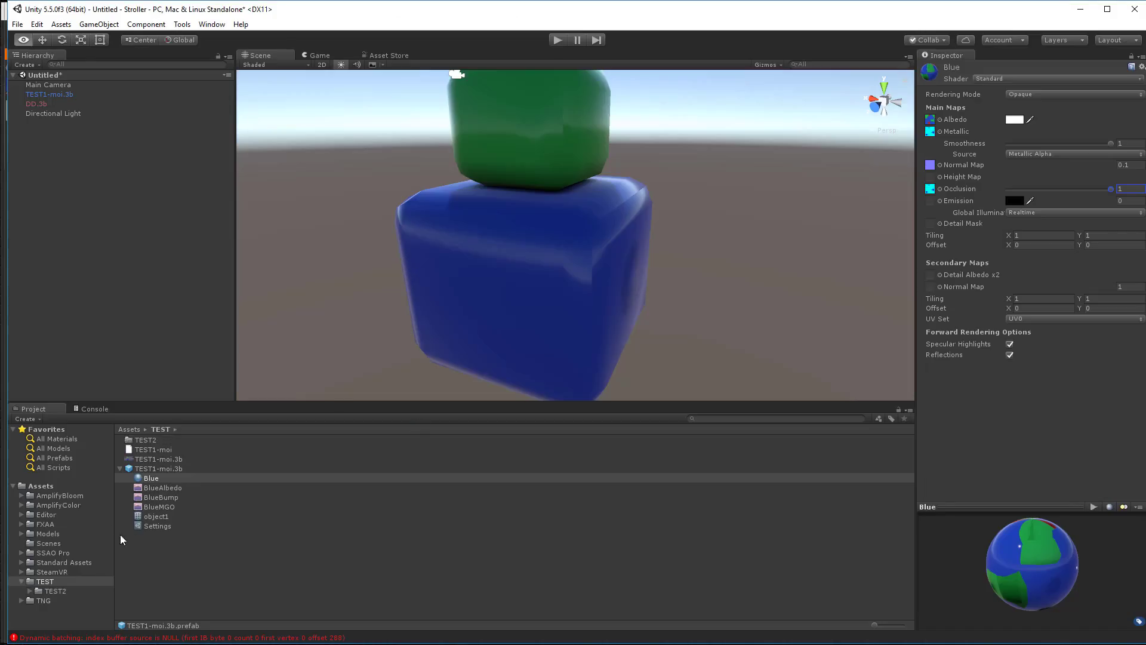
left_click(120, 468)
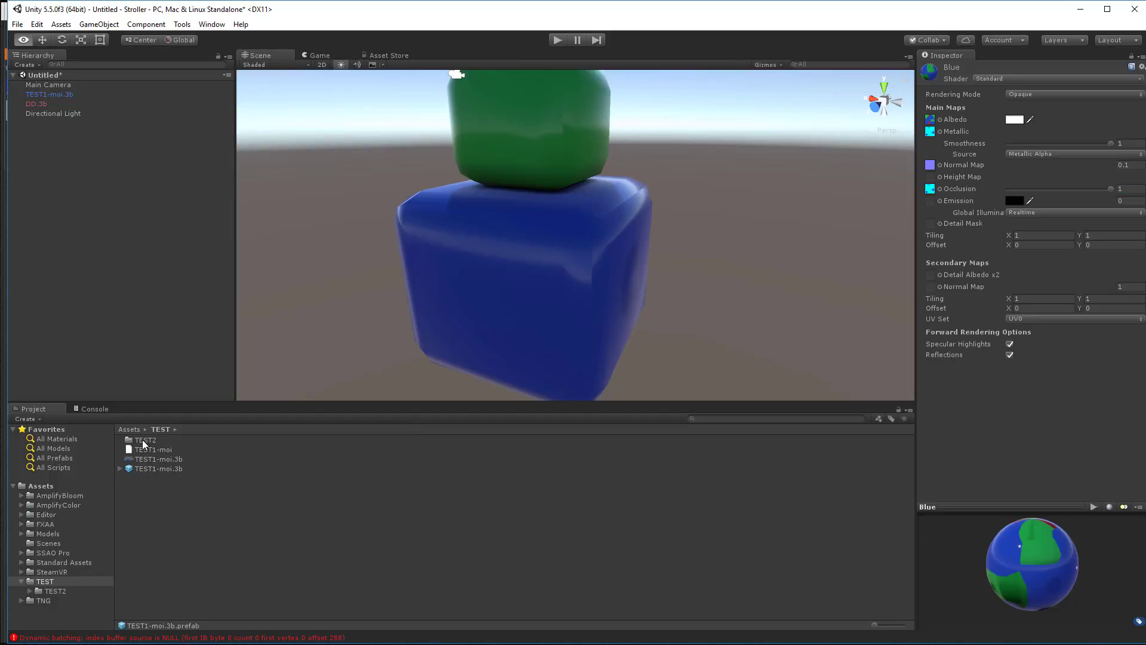
double_click(143, 440)
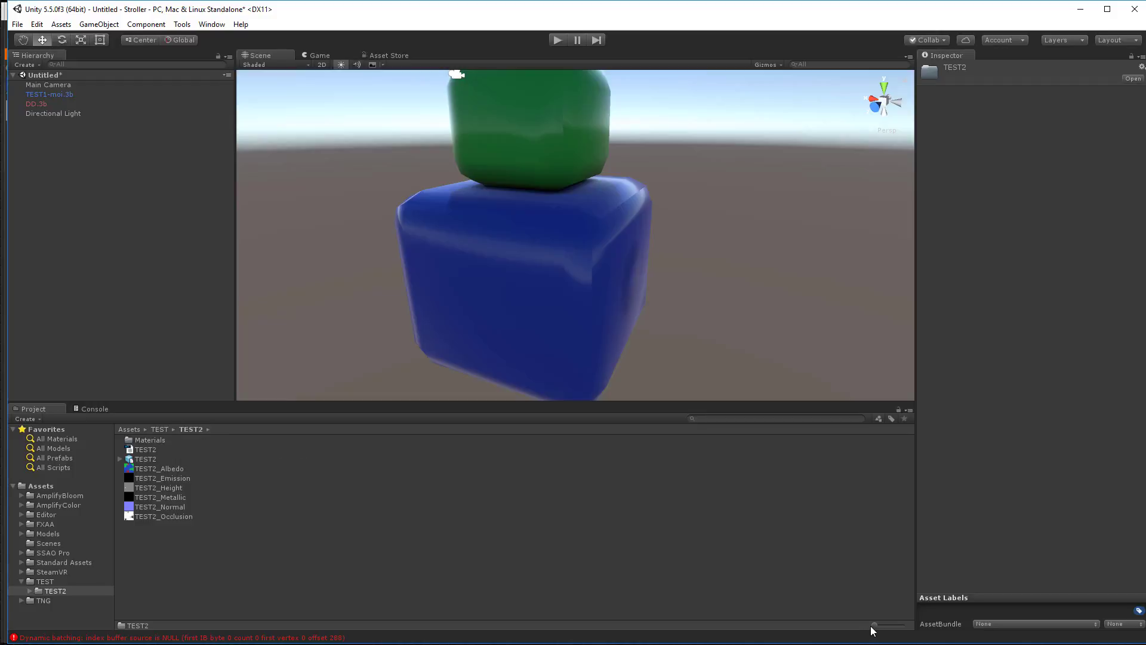
left_click_drag(873, 625, 883, 625)
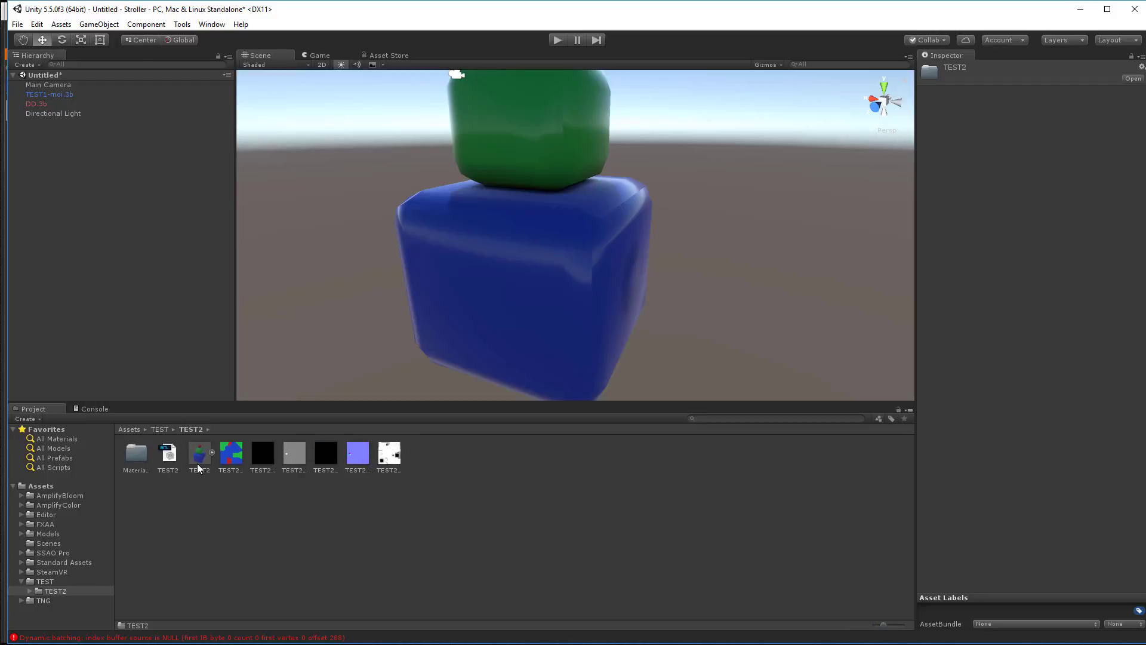
left_click(212, 453)
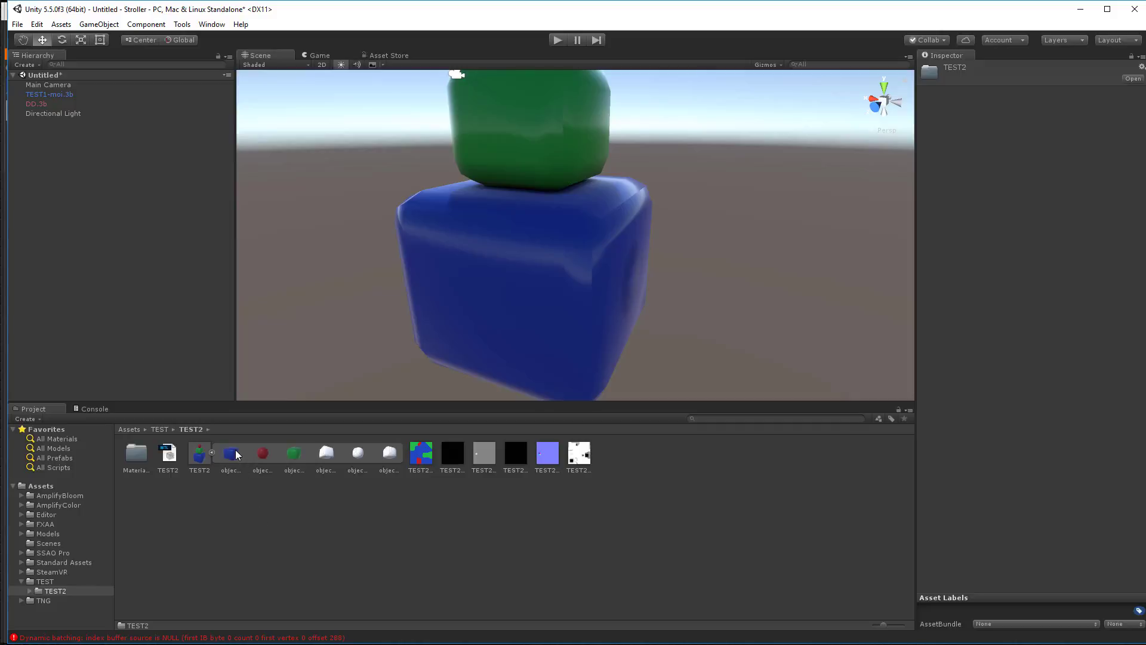
- Examine the blue, red and green objects inside the TEST2 model and their assigned materials
left_click(231, 454)
left_click(263, 453)
left_click(293, 454)
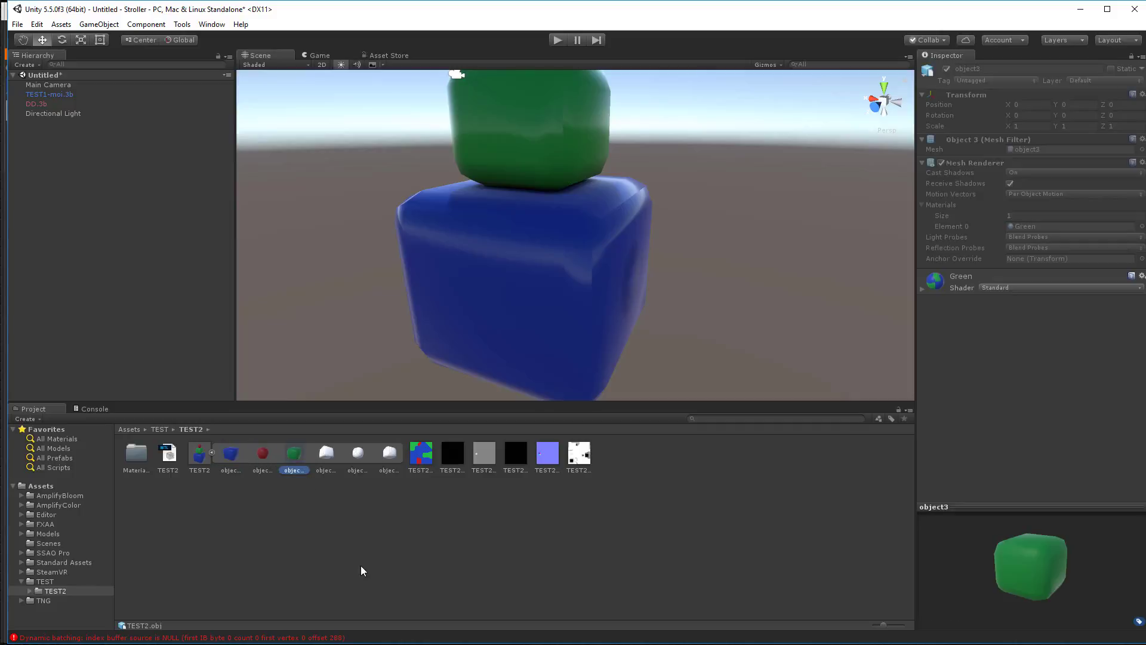
left_click(234, 459)
left_click(263, 456)
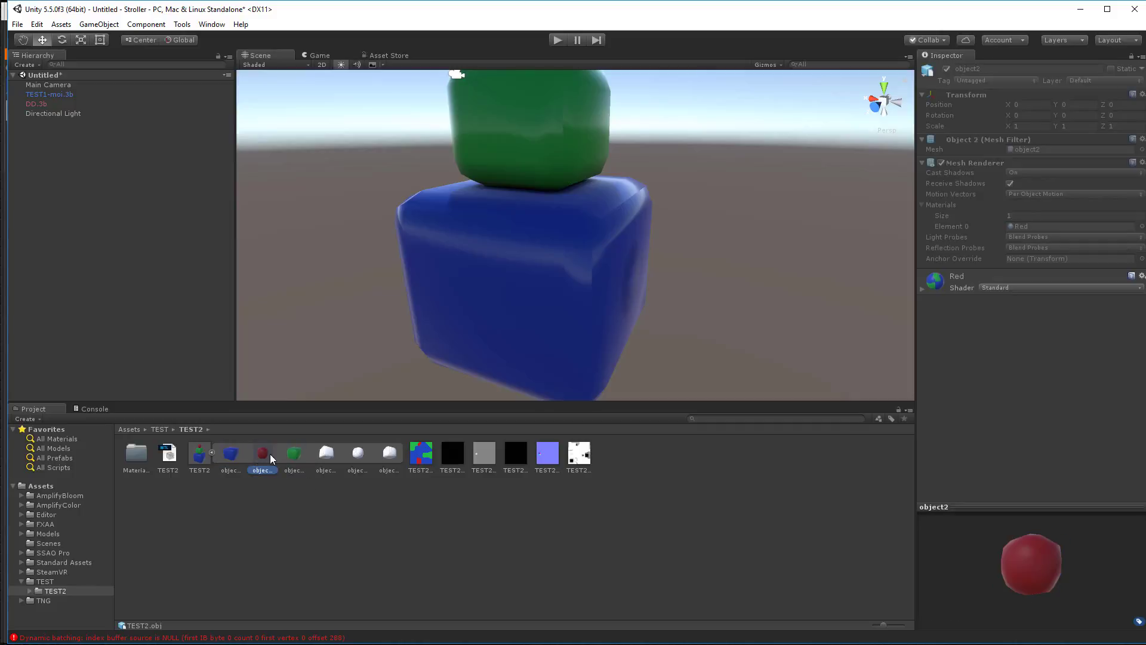
left_click(294, 456)
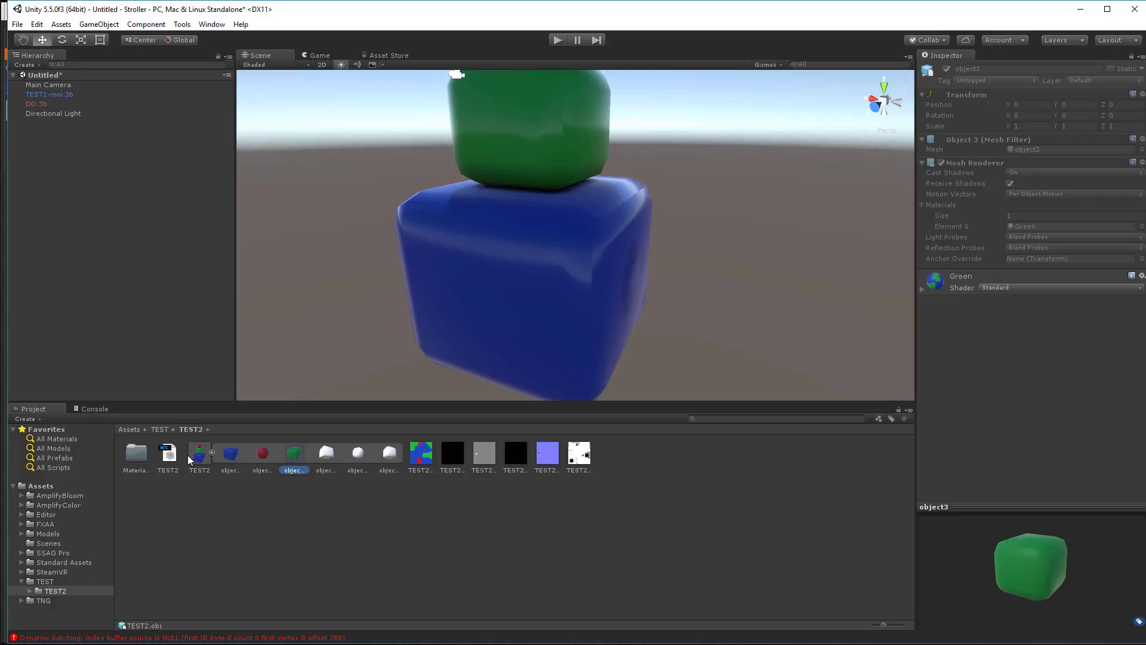
- Place the TEST2 model in the scene and set the TEST1-moi.3b object's position to 0, 0, 0
left_click_drag(199, 455, 731, 335)
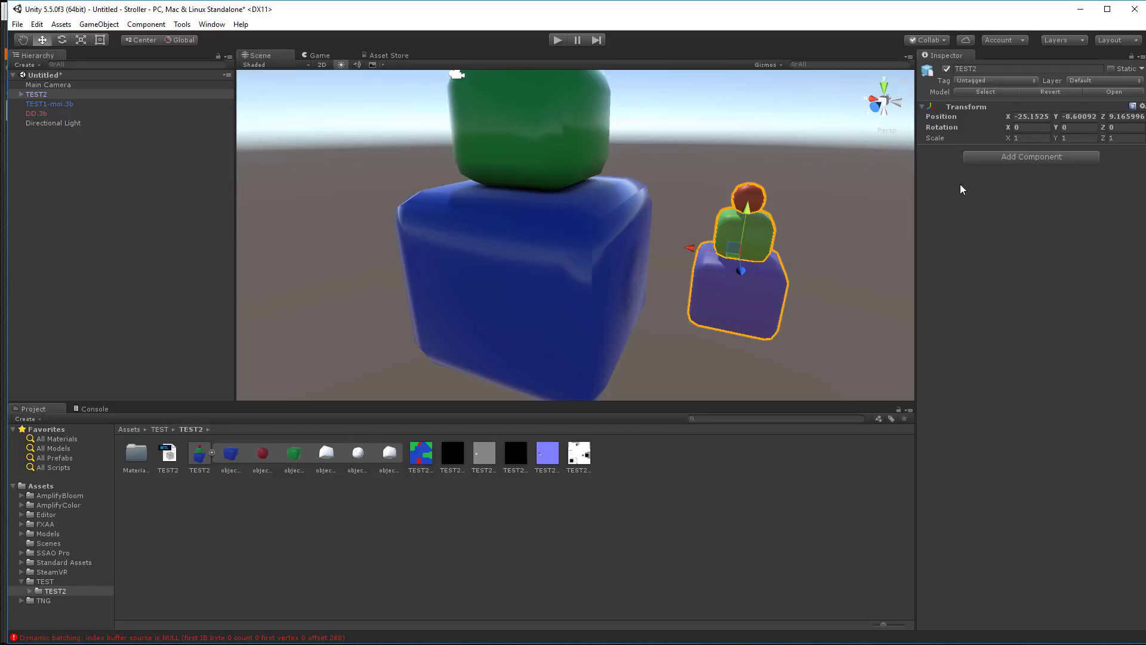
left_click(60, 105)
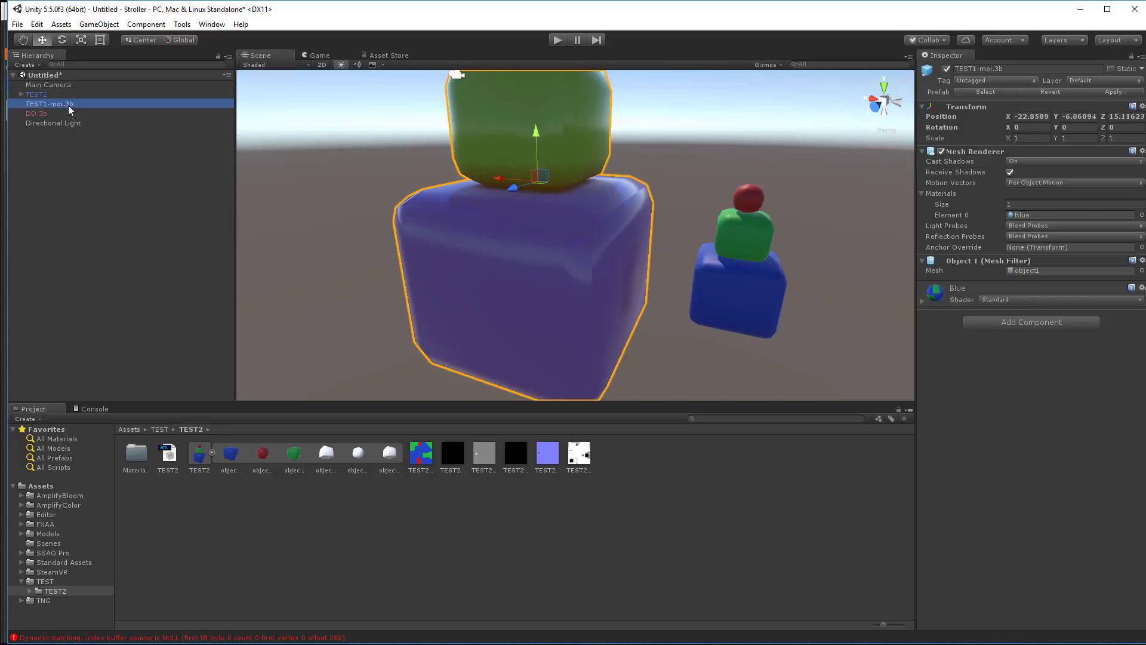
left_click(1034, 117)
type("0")
key("Tab")
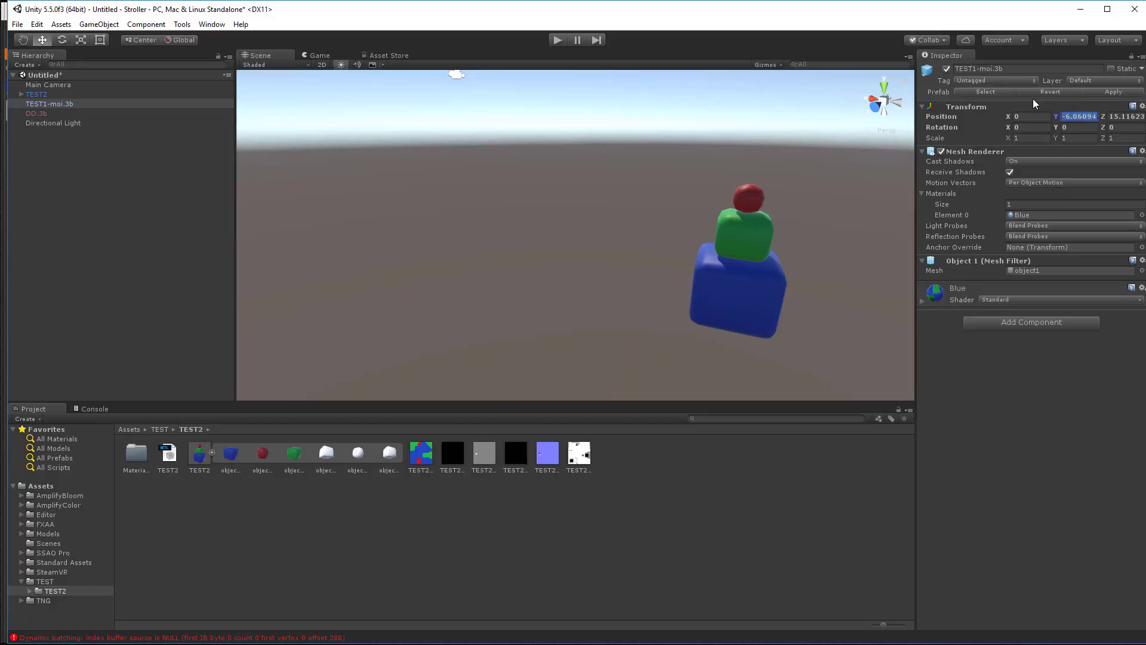
type("0")
key("Tab")
type("0")
key("Tab")
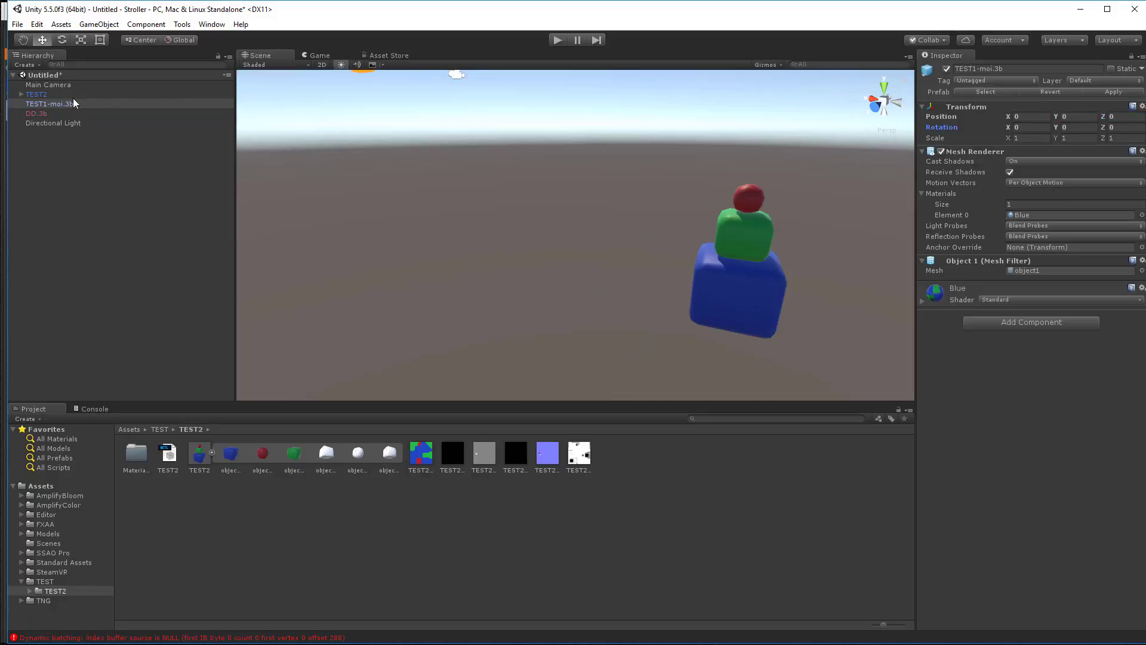
- Delete the DD.3b object from the scene and set the TEST2 object's position to 0, 0, 0
left_click(46, 114)
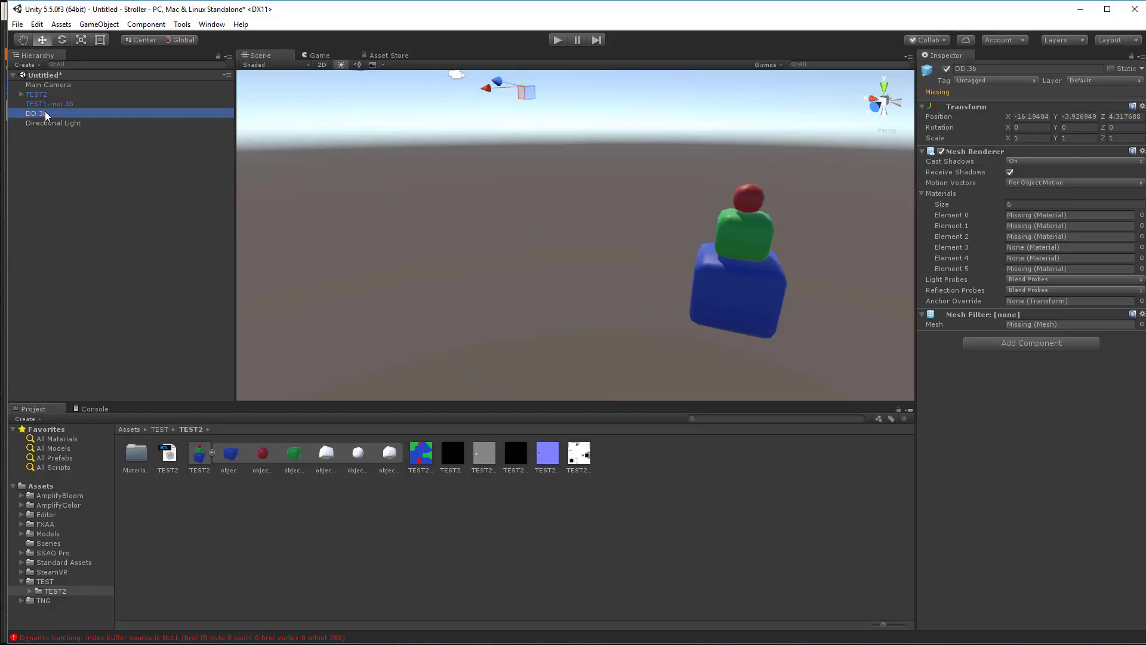
key("Delete")
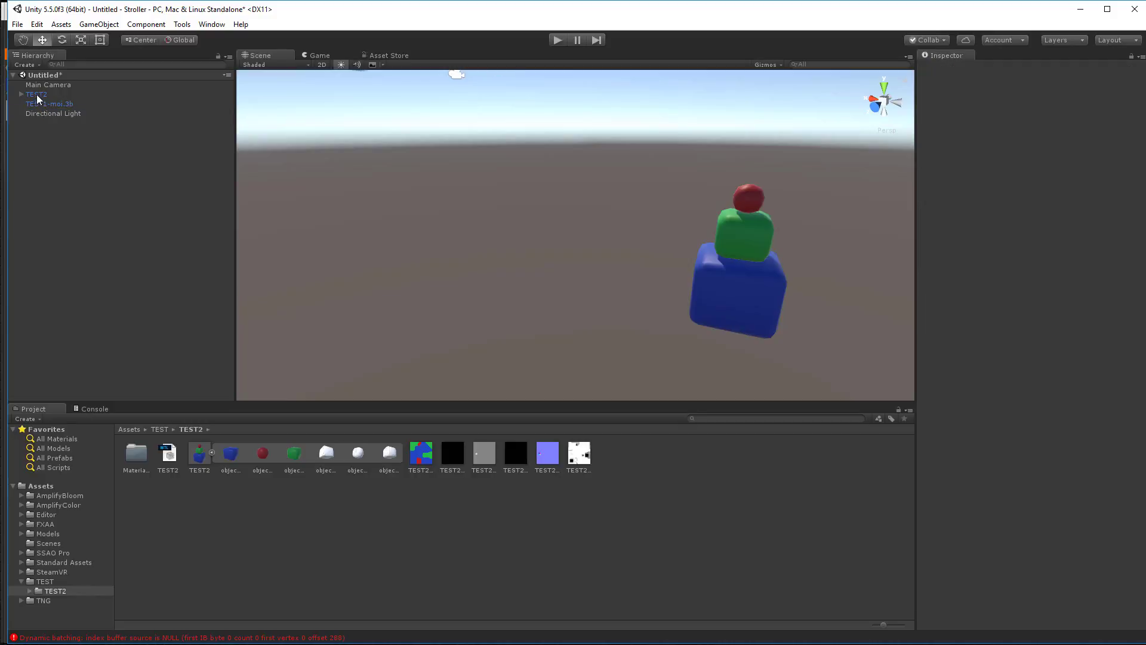
left_click(37, 95)
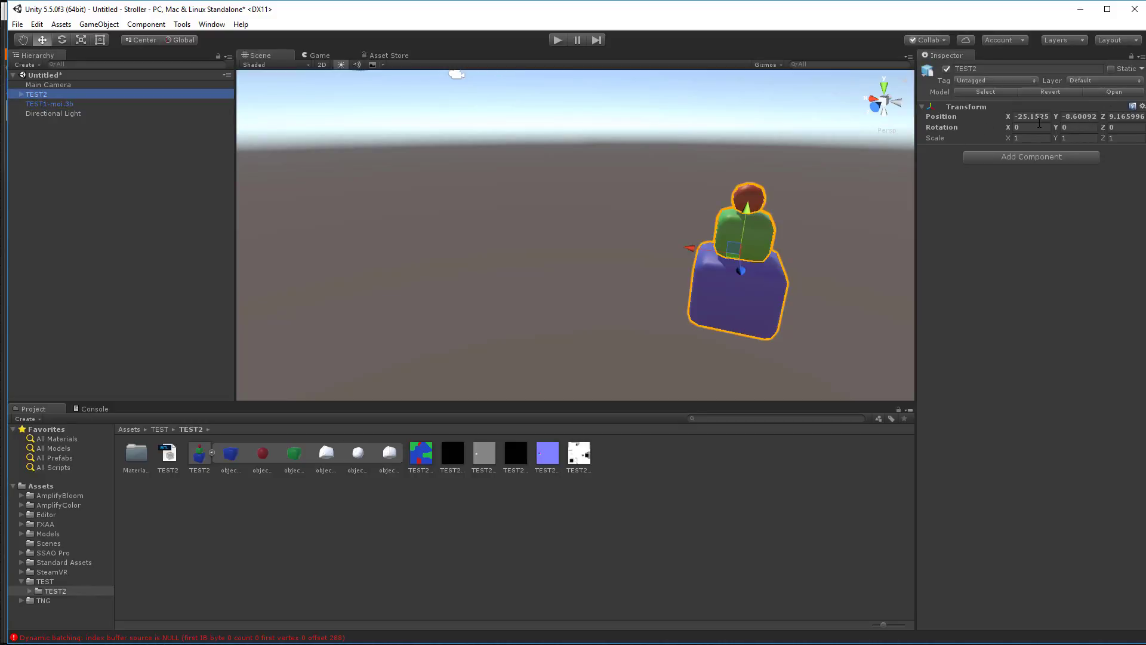
left_click(1040, 122)
type("0")
key("Tab")
type("0")
key("Tab")
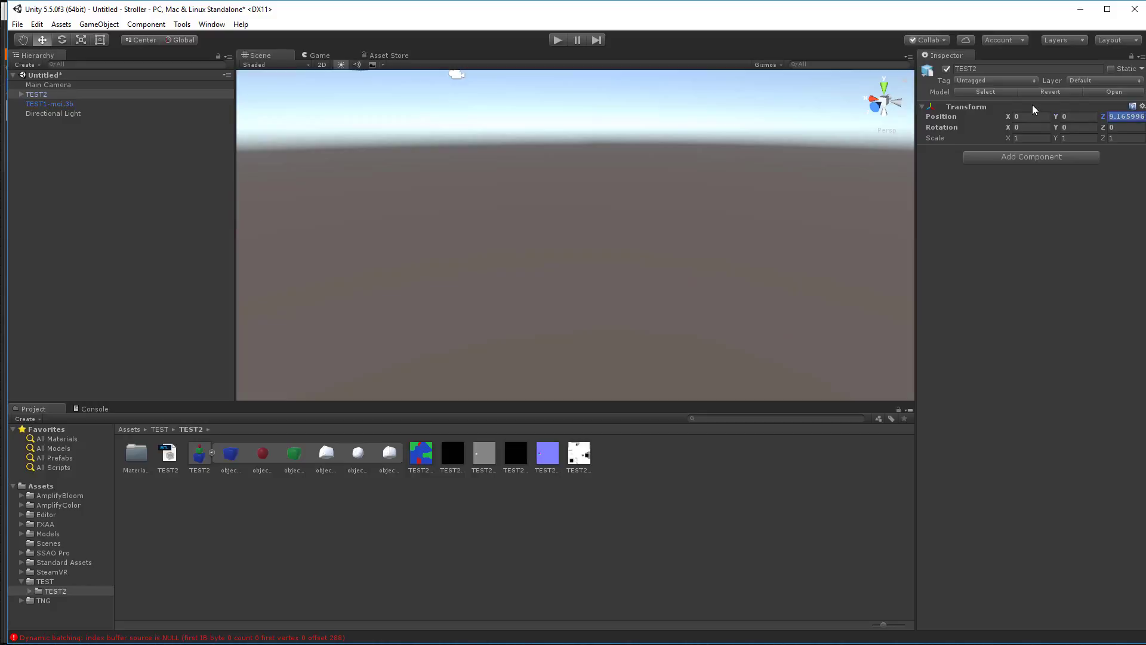
type("0")
key("Tab")
- Frame TEST2, move the whole object along the X axis beside the TEST1-moi.3b tower and compare both towers
left_click(20, 94)
left_click(47, 113)
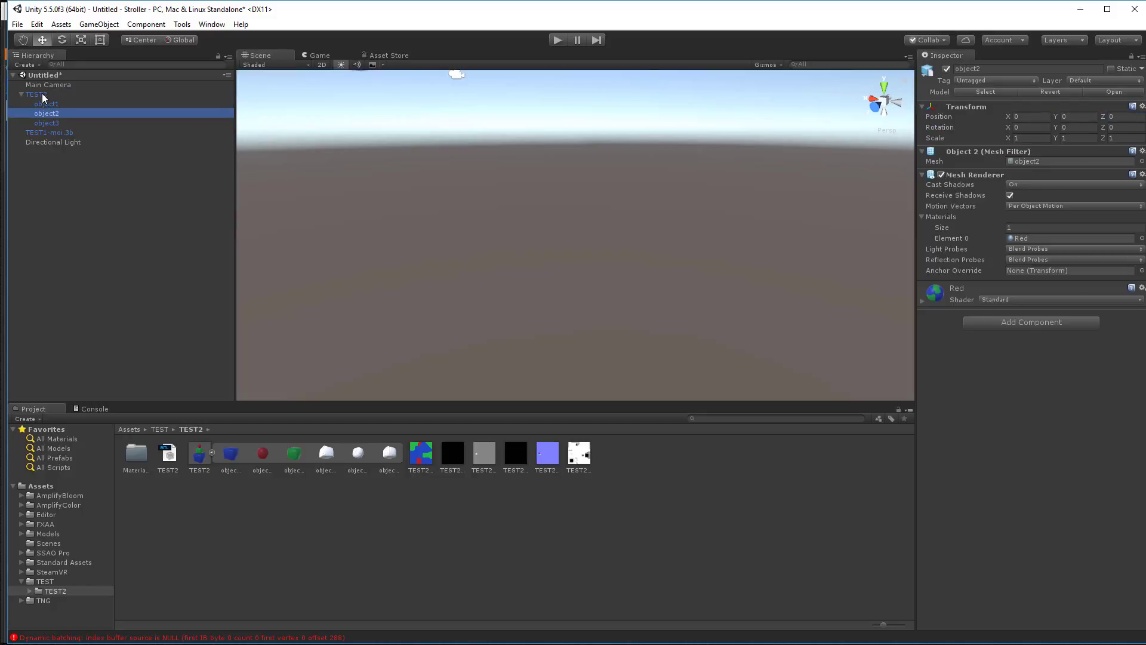
double_click(43, 95)
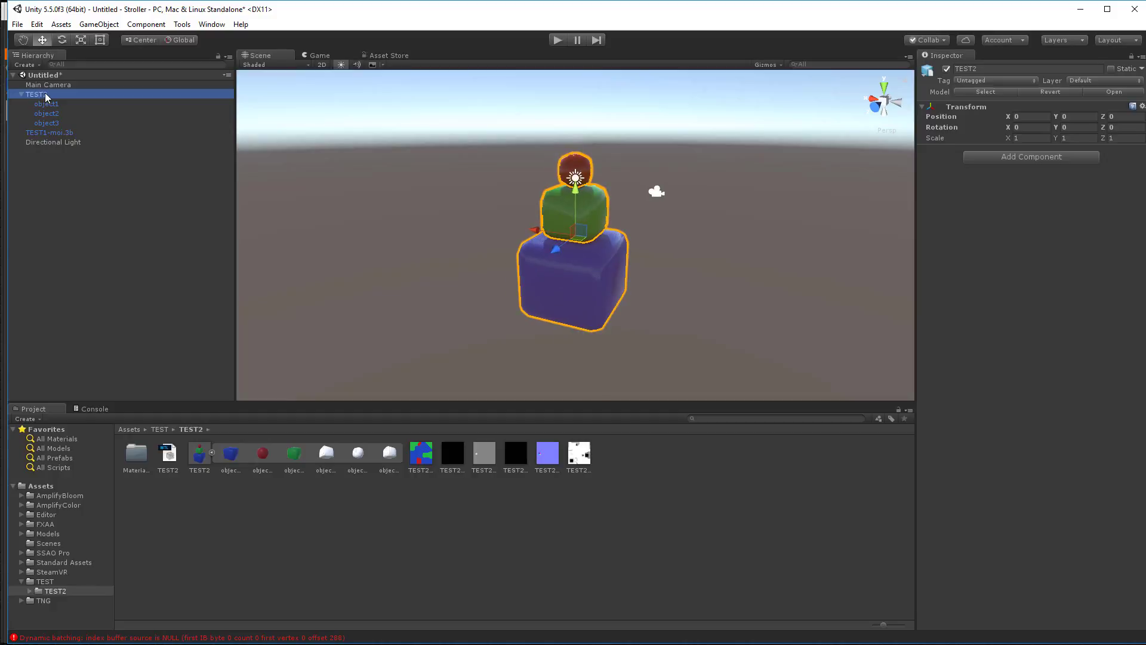
left_click_drag(534, 233, 621, 241)
left_click(421, 288)
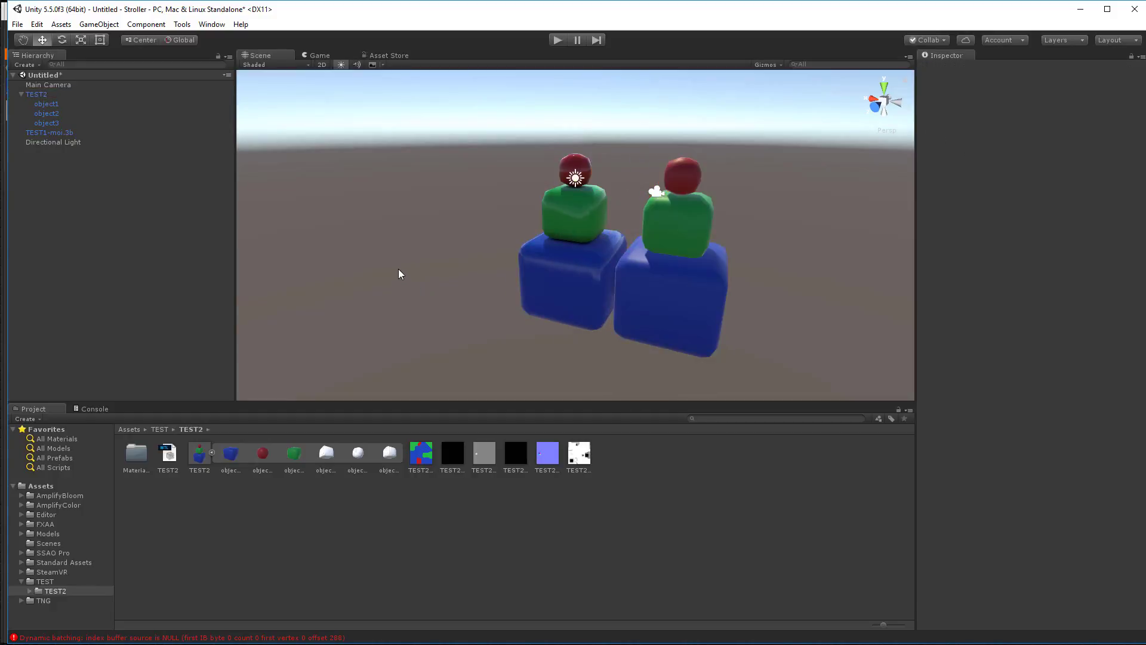
left_click_drag(399, 270, 506, 262, "alt")
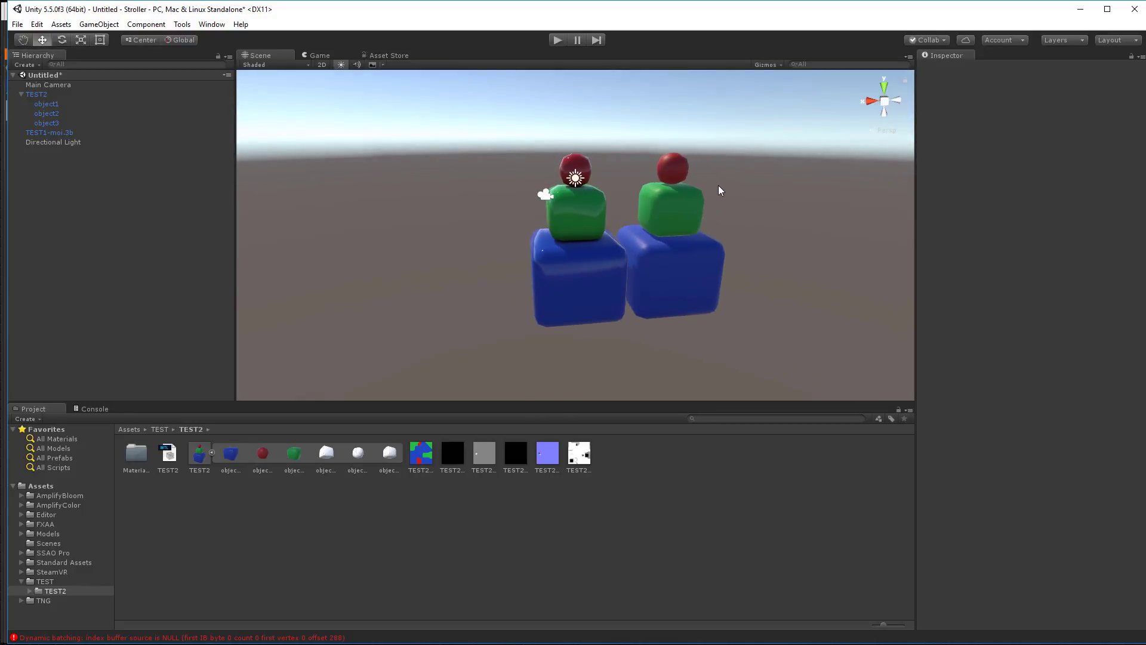
- Inspect the Blue material in TEST2's Materials folder and locate the texture used as its Albedo map
scroll(724, 184, "up", 5)
mouse_move(760, 258)
left_mouse_down("alt")
mouse_move(756, 223)
mouse_move(770, 269)
left_mouse_up("alt")
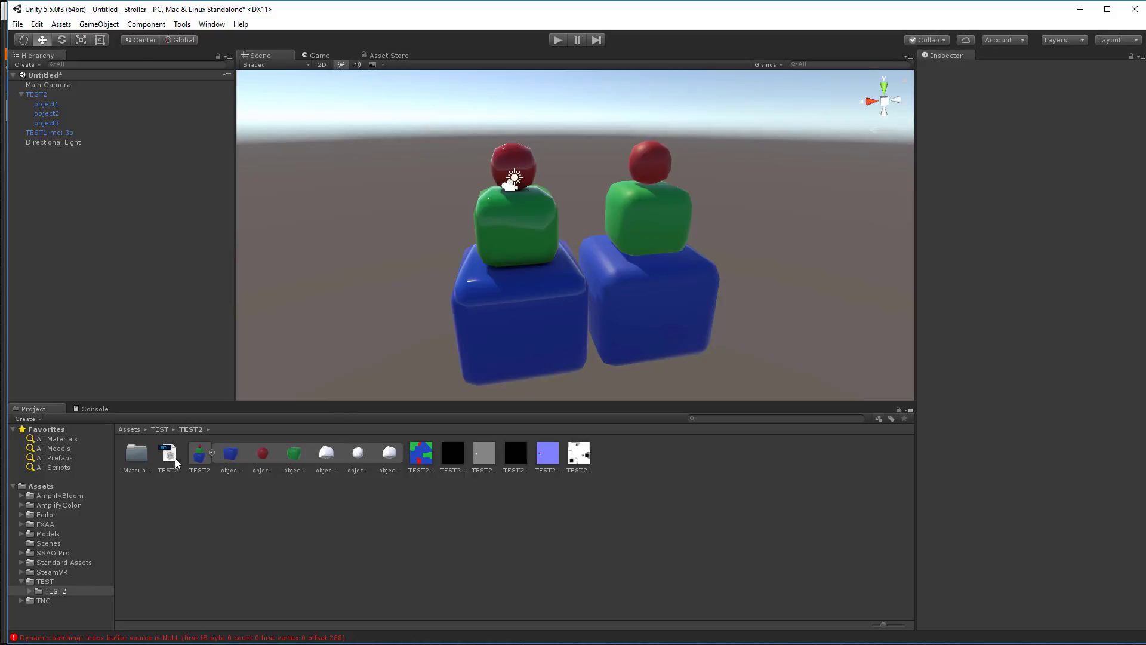
double_click(135, 457)
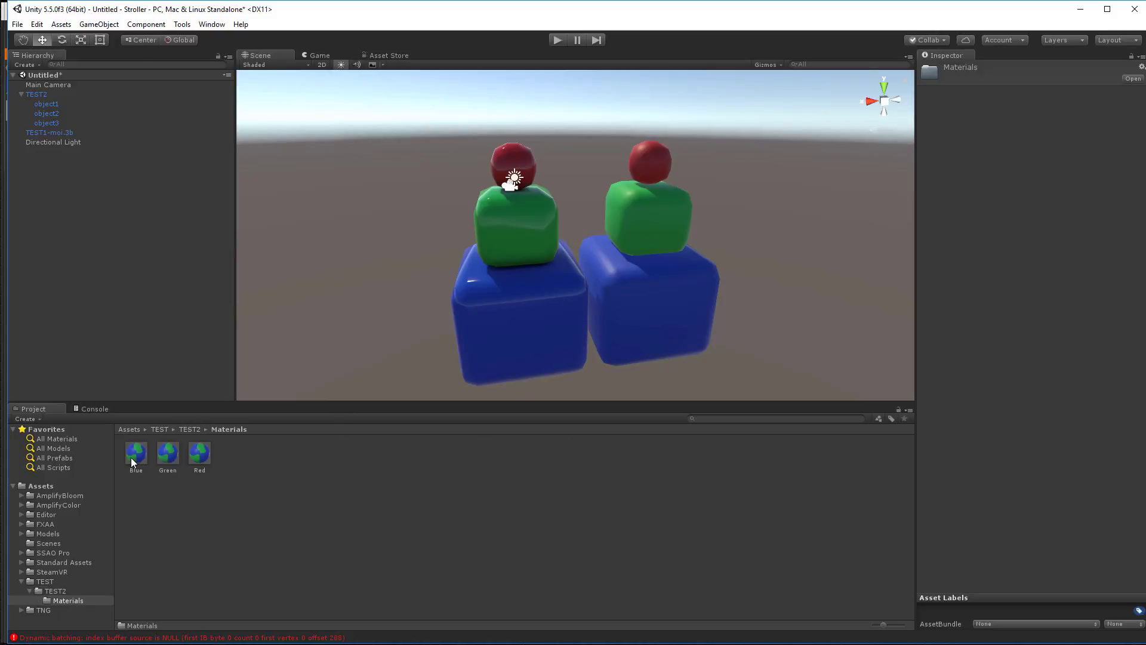
left_click(132, 457)
left_click(930, 119)
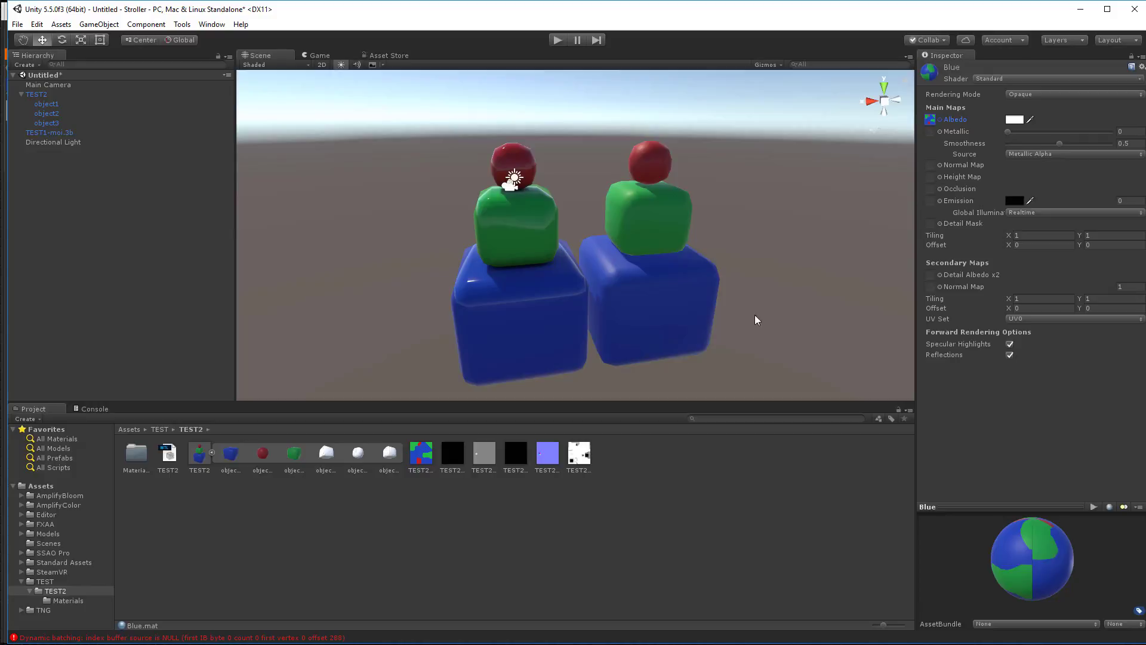
left_click(567, 519)
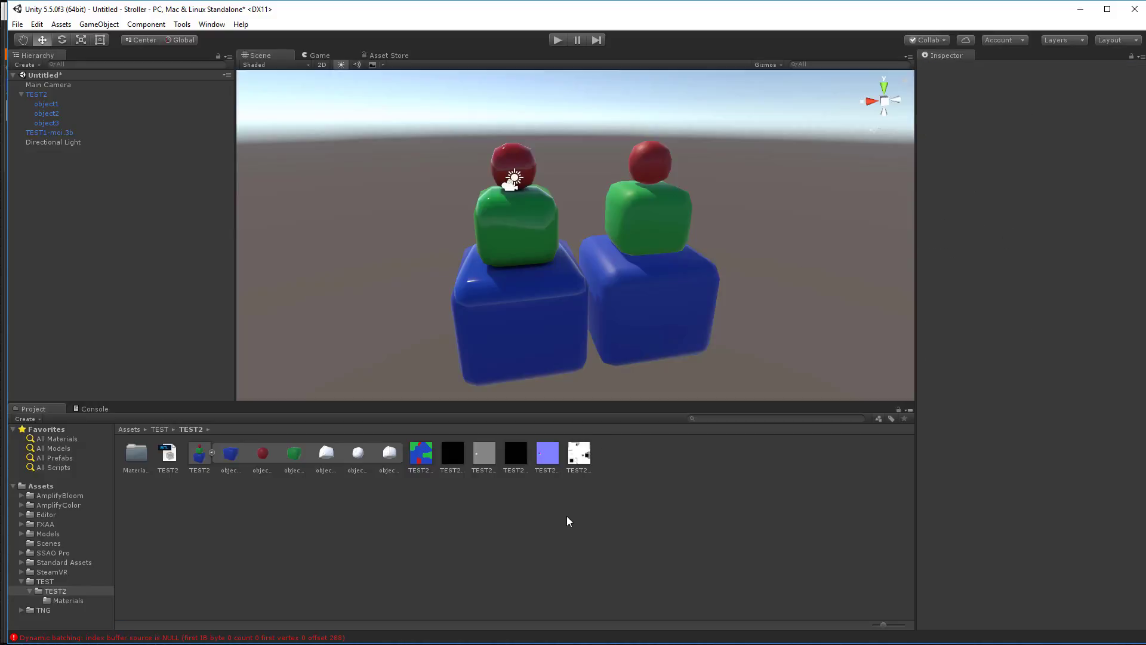
left_click(479, 460)
left_click(522, 455)
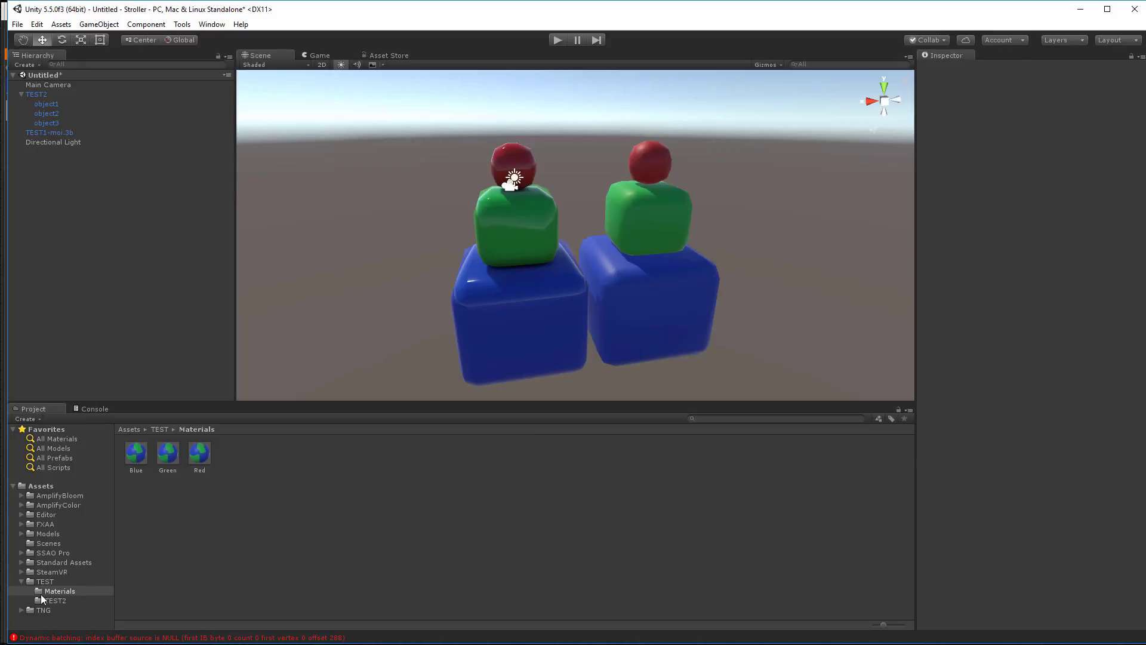
- Return the Materials folder to TEST2 and move its Red, Green and Blue materials directly into the TEST2 folder
left_click_drag(41, 593, 41, 601)
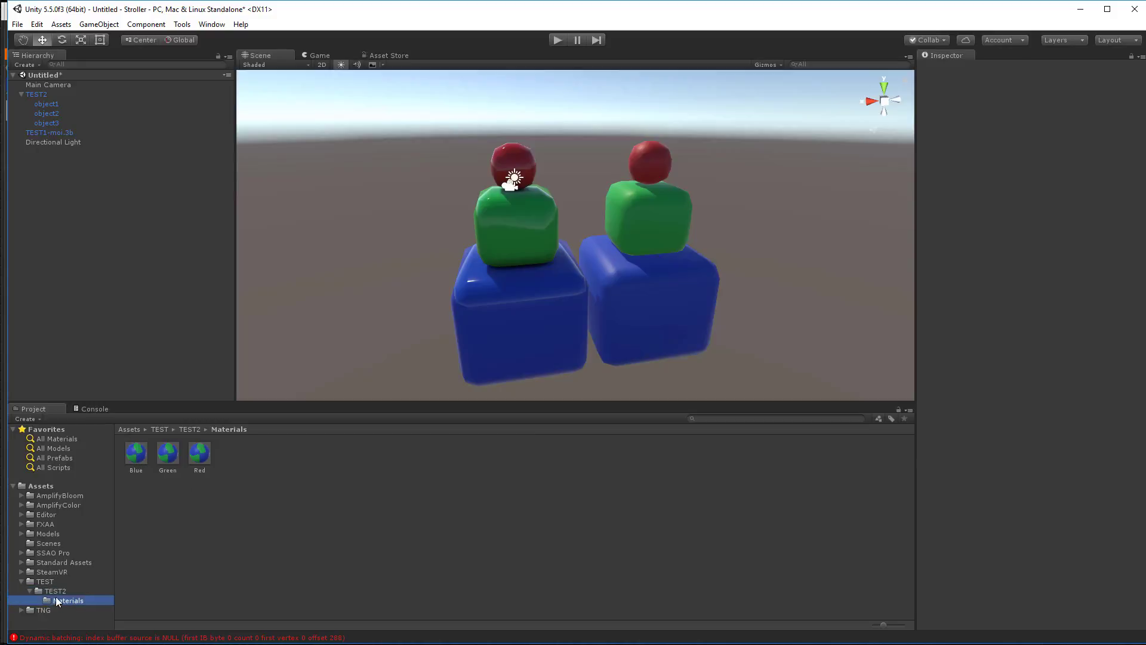
left_click(199, 456)
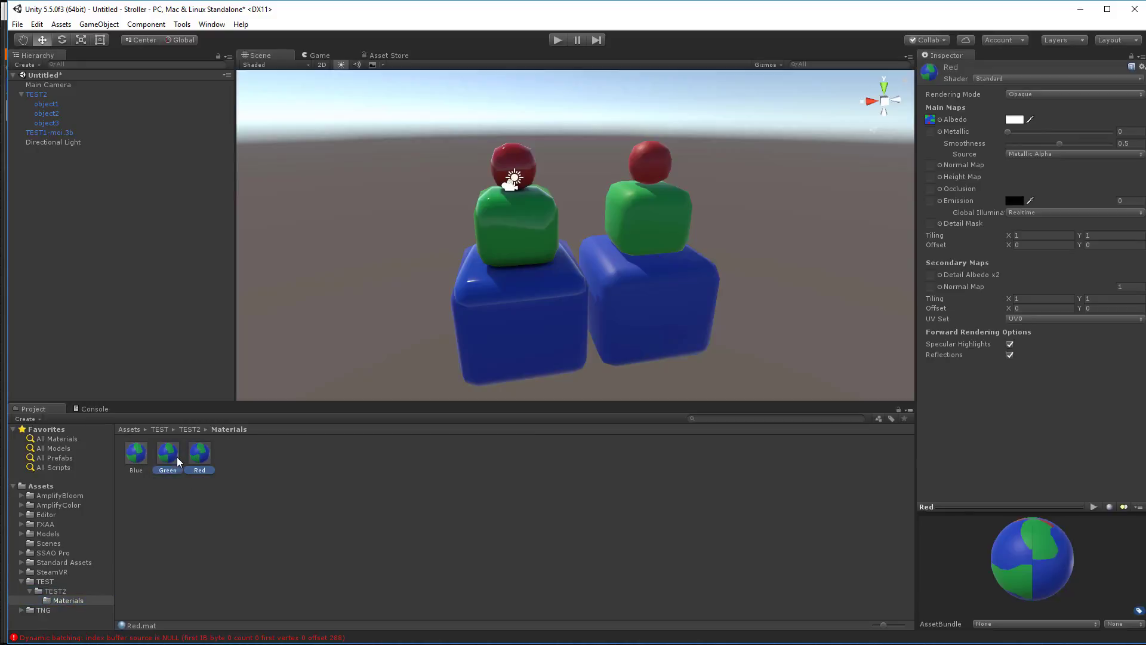
left_click(177, 457, "ctrl")
left_click(142, 459, "ctrl")
left_click_drag(143, 453, 55, 593)
left_click(55, 591)
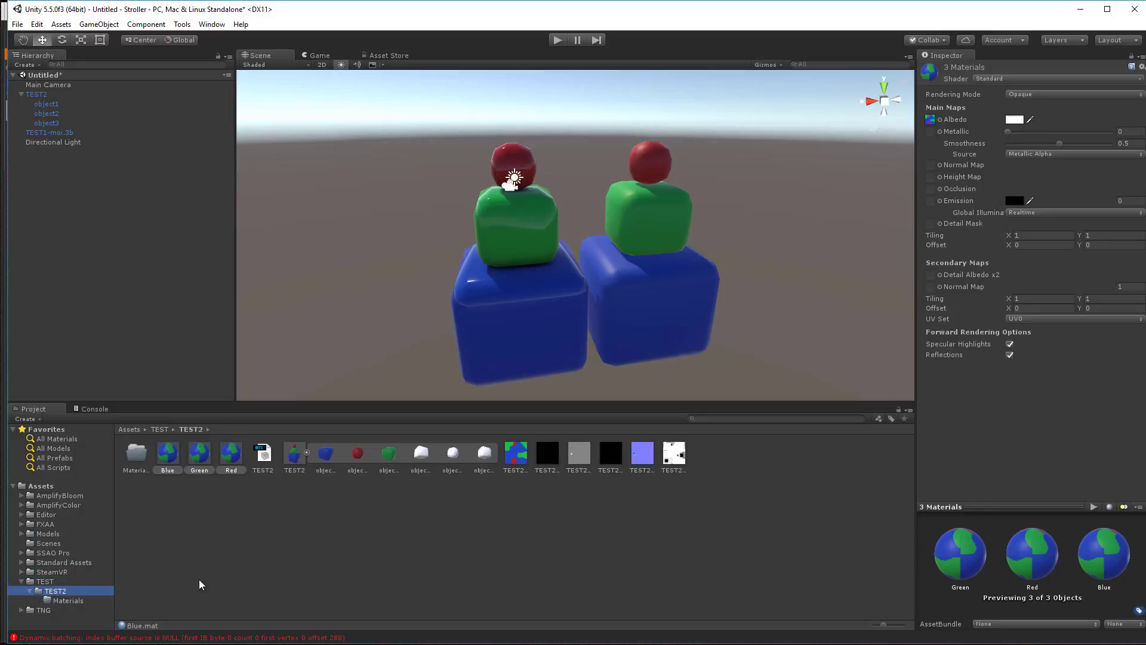
- Assign the black texture right after TEST2_Height to the Blue material's Metallic map and view it on the TEST2 tower
left_click(170, 454)
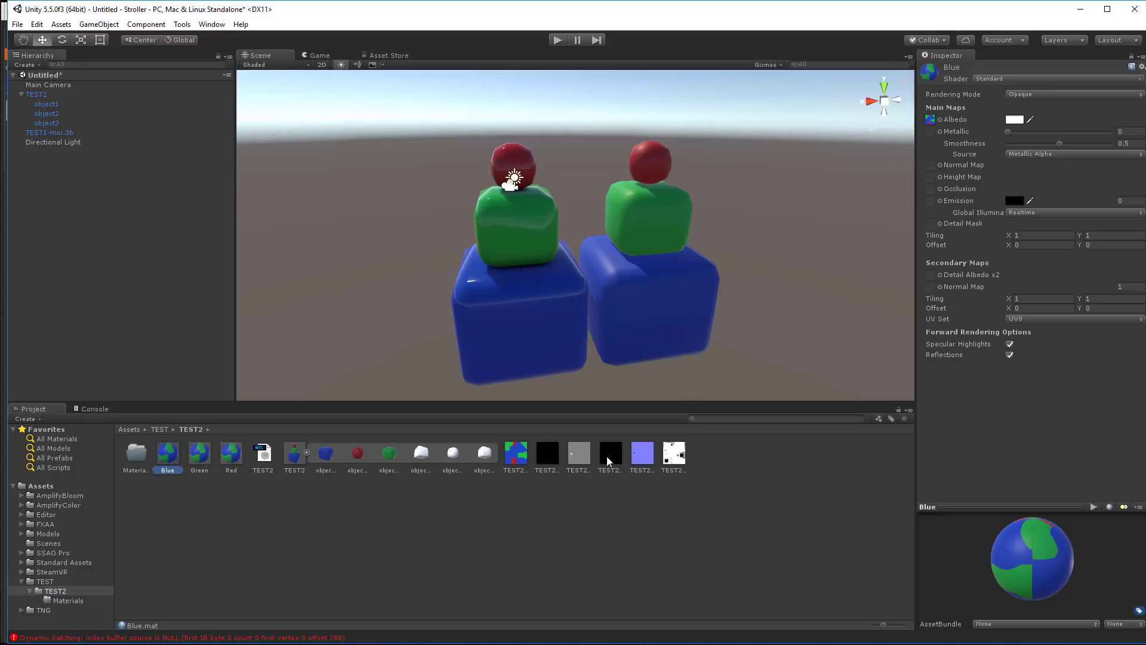
left_click(579, 455)
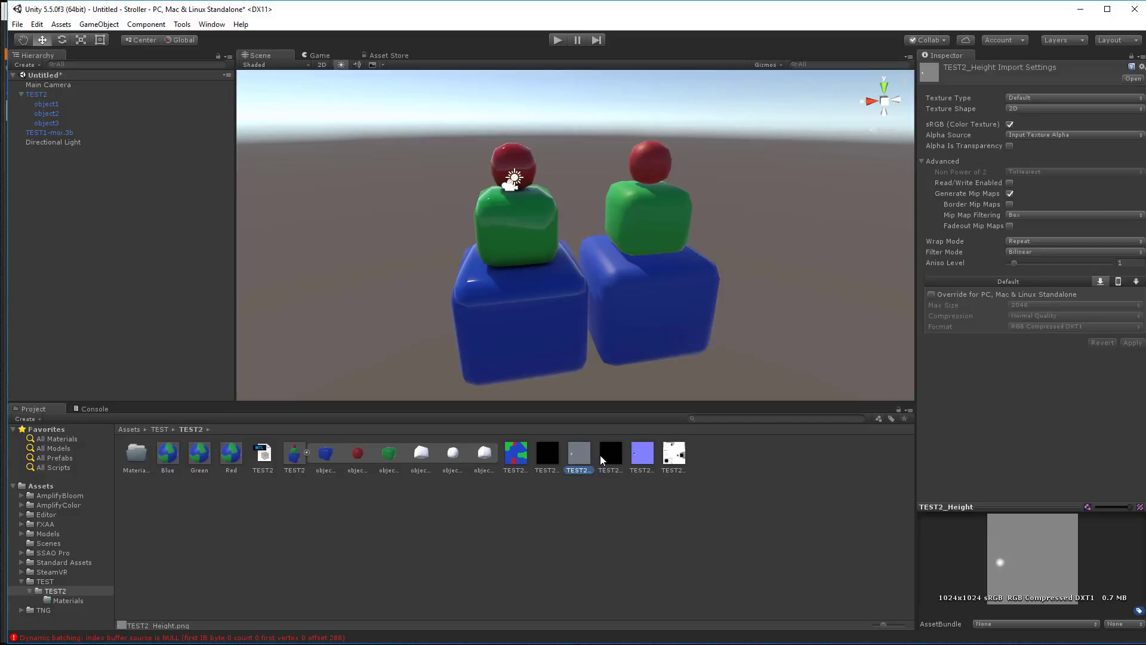
left_click(607, 458)
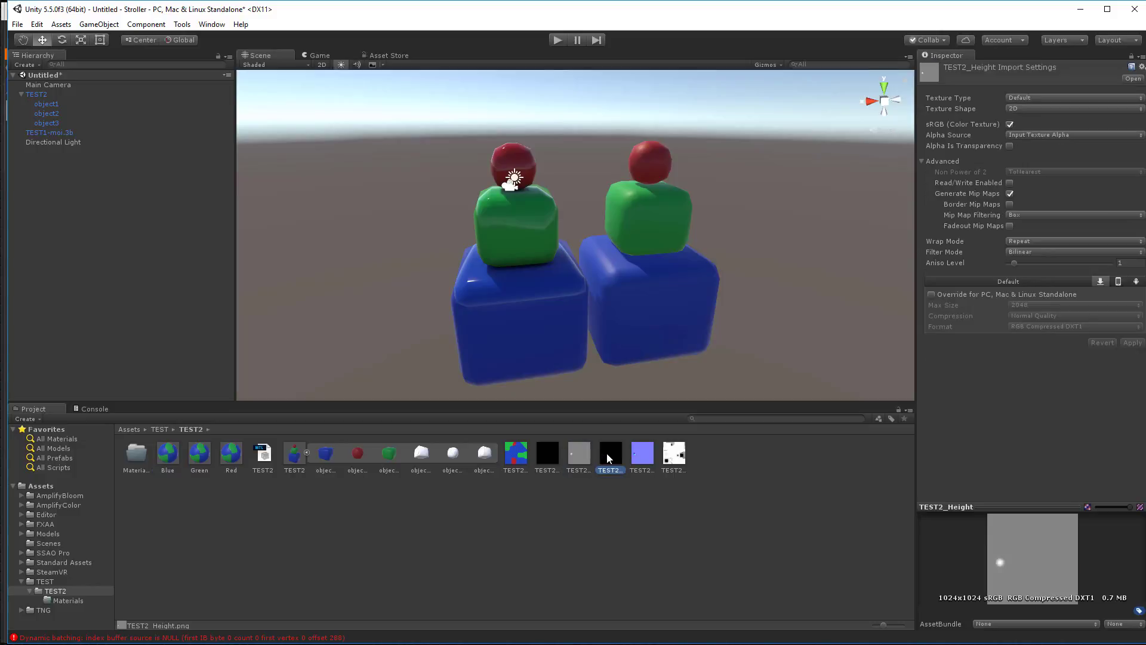
left_click(171, 459)
left_click_drag(611, 457, 932, 137)
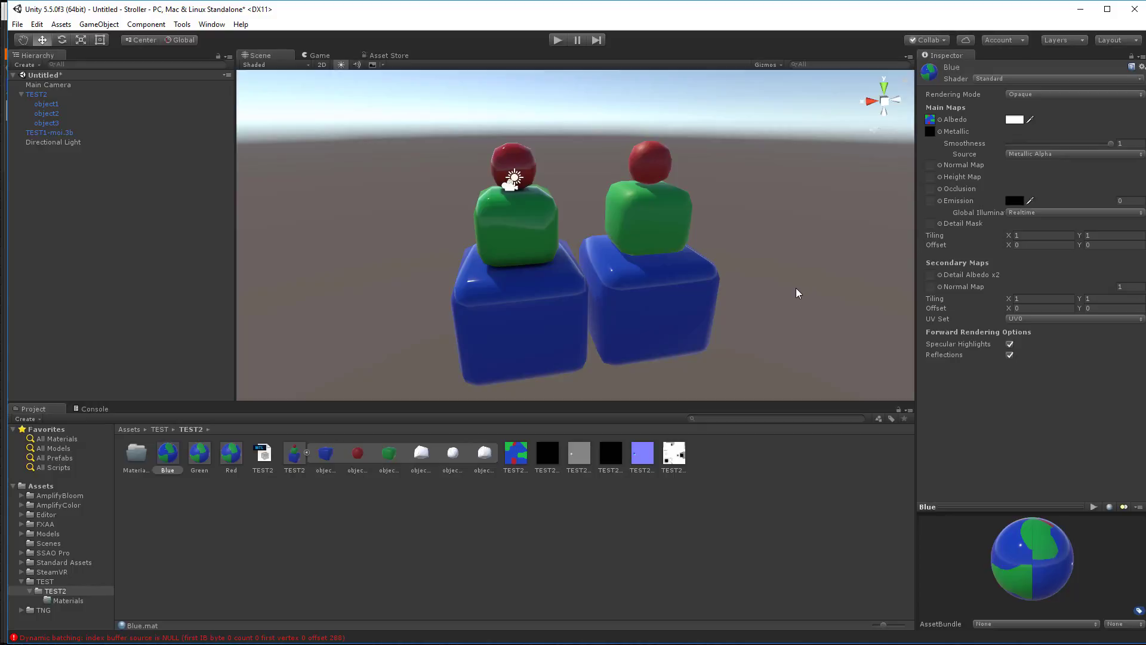
middle_click_drag(701, 296, 748, 282, "alt")
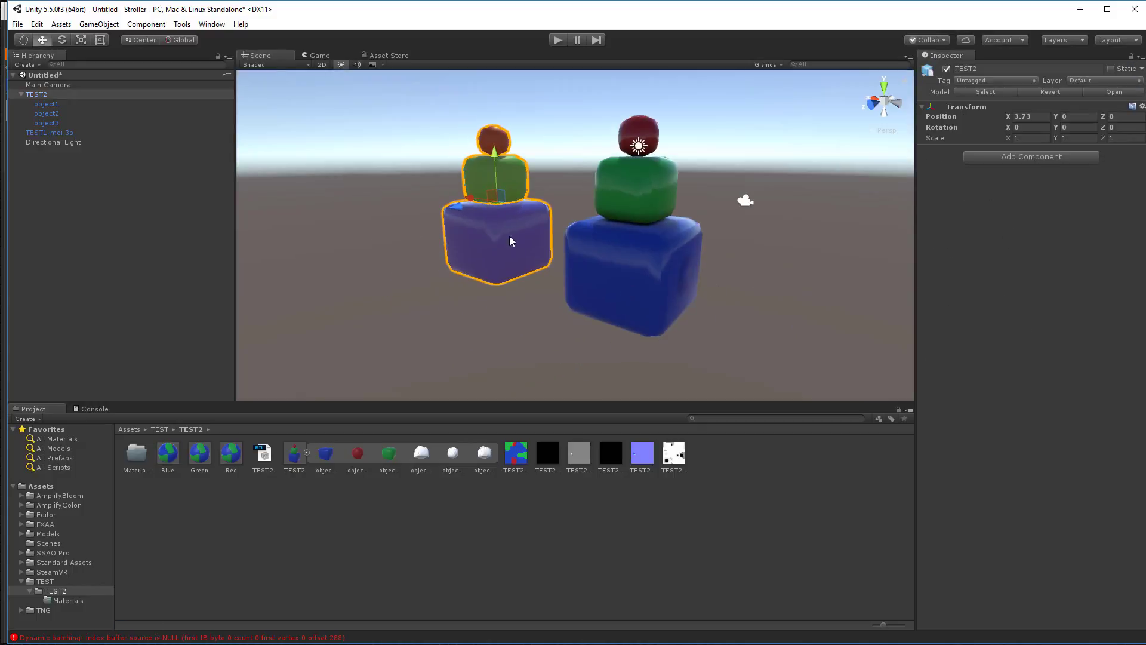
left_click(488, 313)
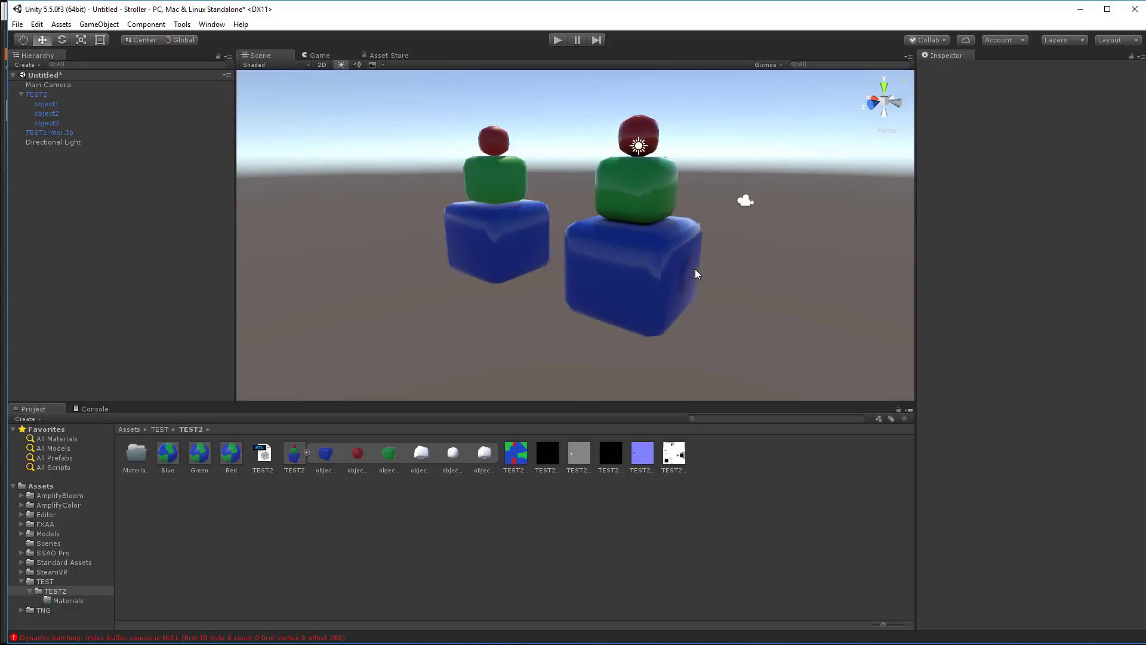
- Assign the TEST2_Height texture to the Metallic map of the Green and Red materials
left_click(495, 228)
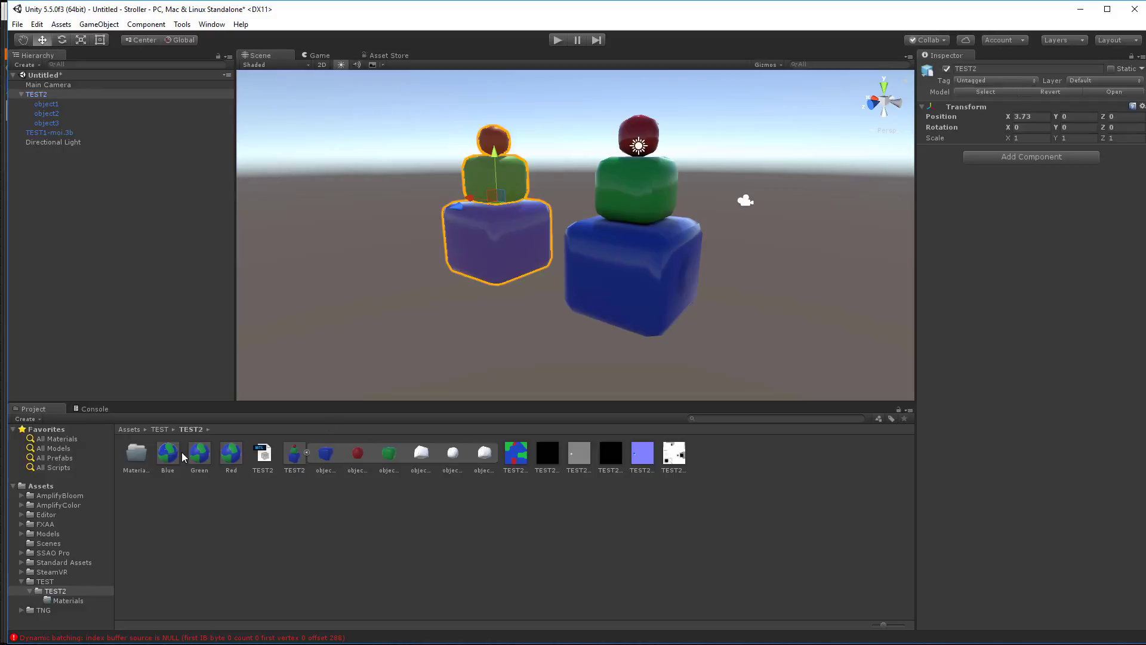
left_click(200, 456)
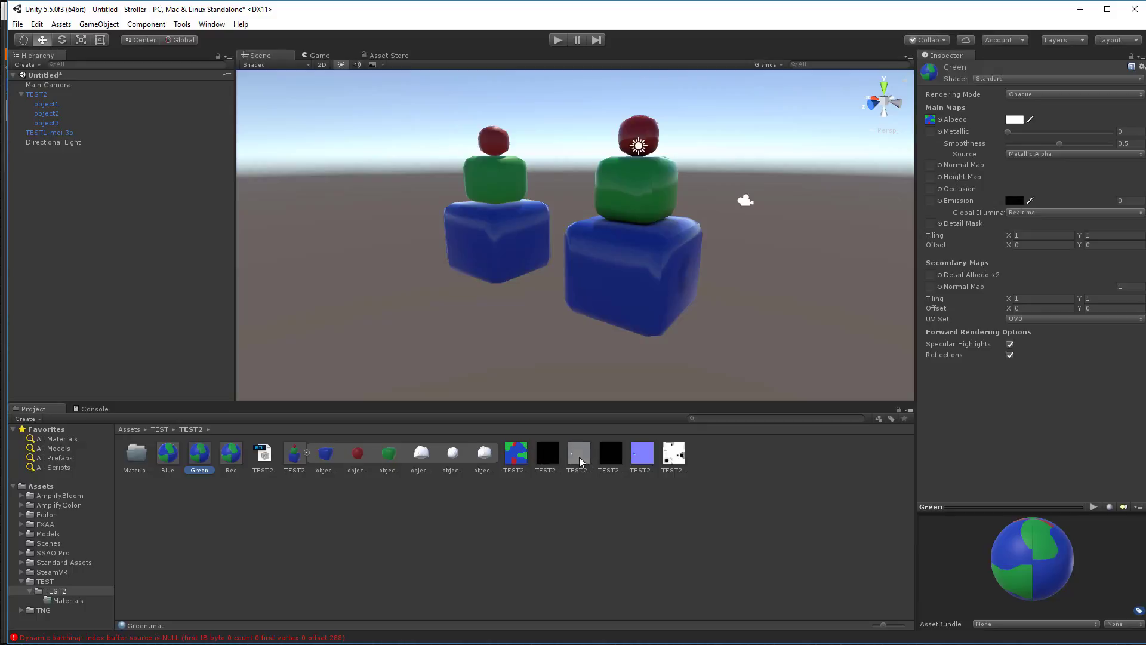
left_click_drag(579, 456, 935, 133)
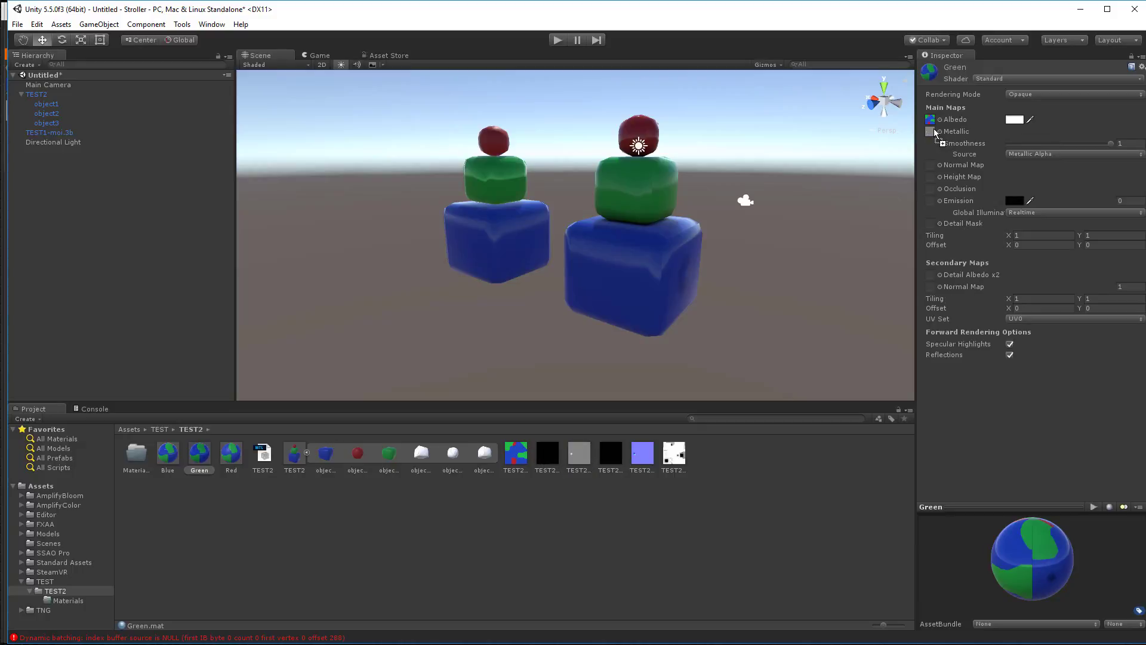
left_click(229, 456)
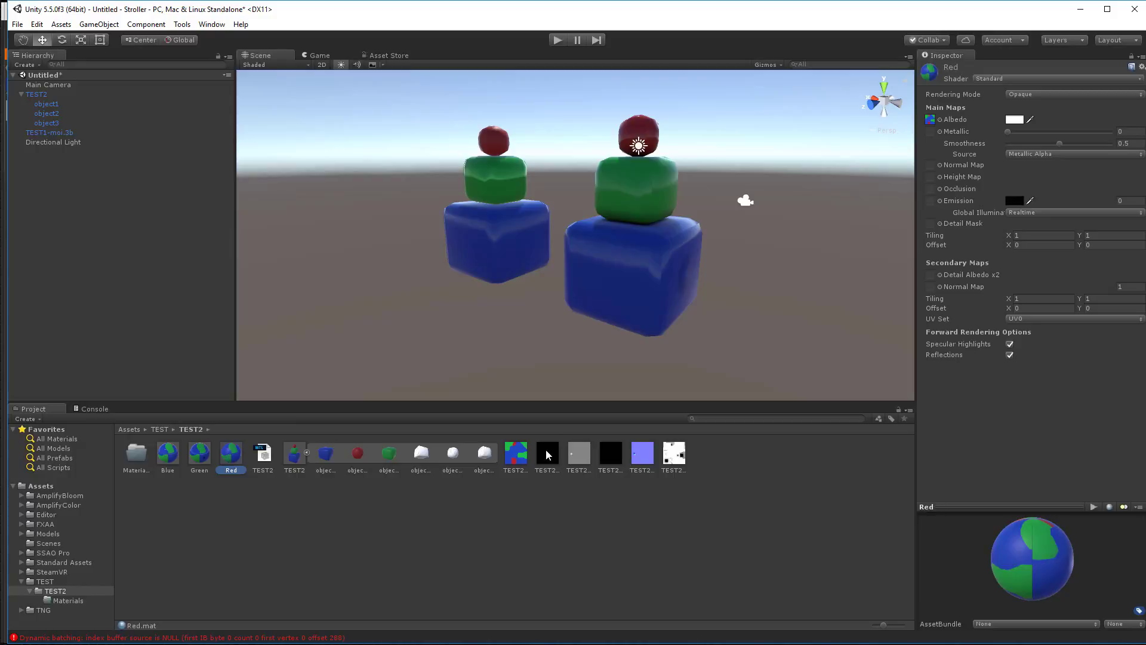
left_click_drag(579, 455, 932, 134)
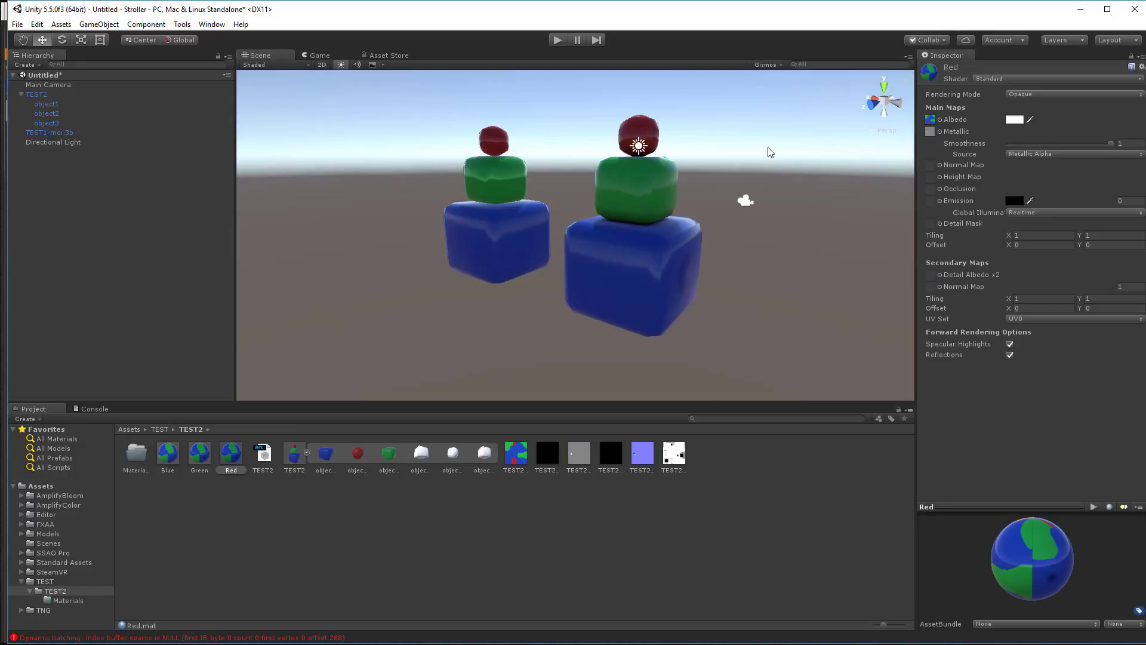
- Assign the violet TEST2 normal texture to the Normal Map of the Red, Green and Blue materials
middle_click_drag(758, 167, 739, 257)
right_click_drag(739, 256, 767, 508, "alt")
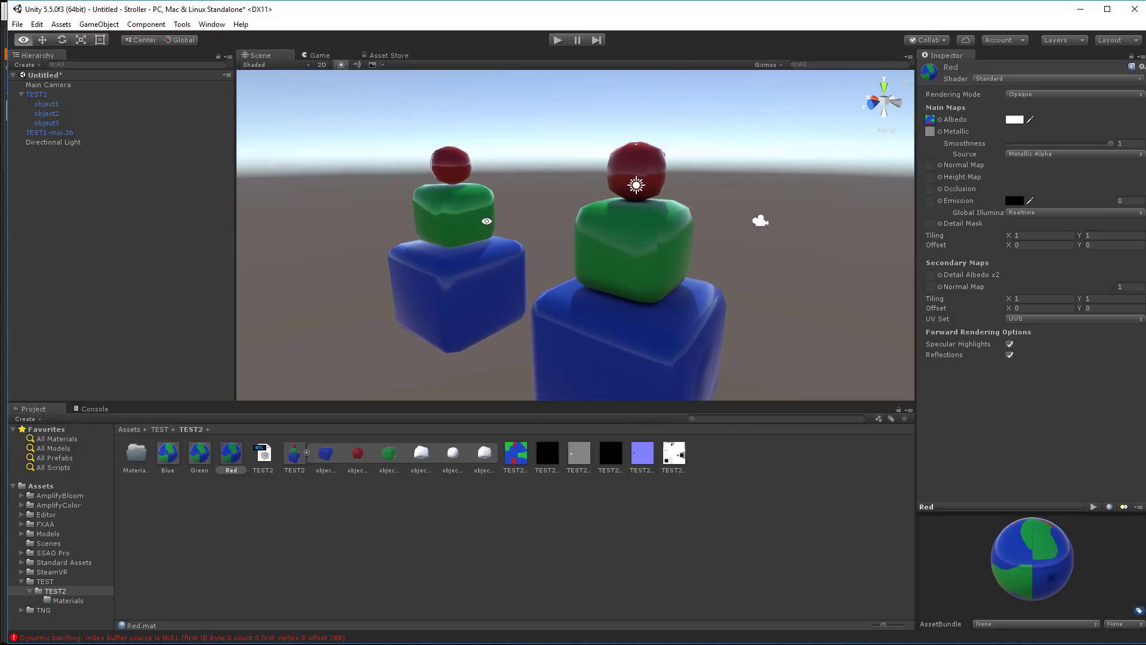
left_click_drag(487, 234, 539, 239, "alt")
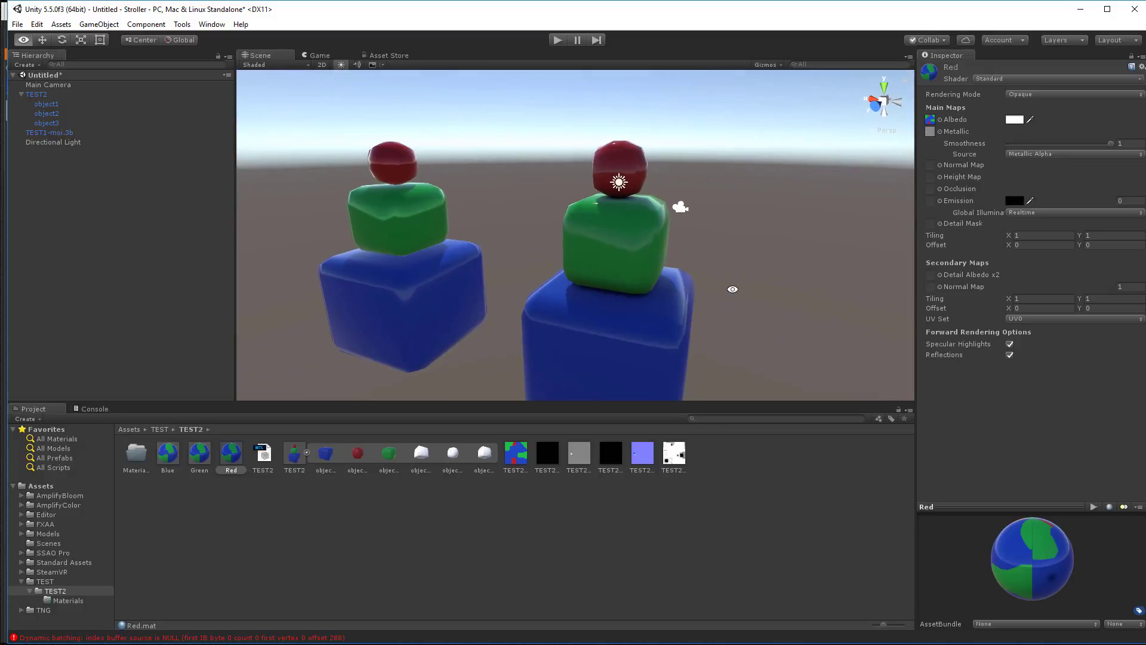
left_click_drag(733, 289, 744, 254)
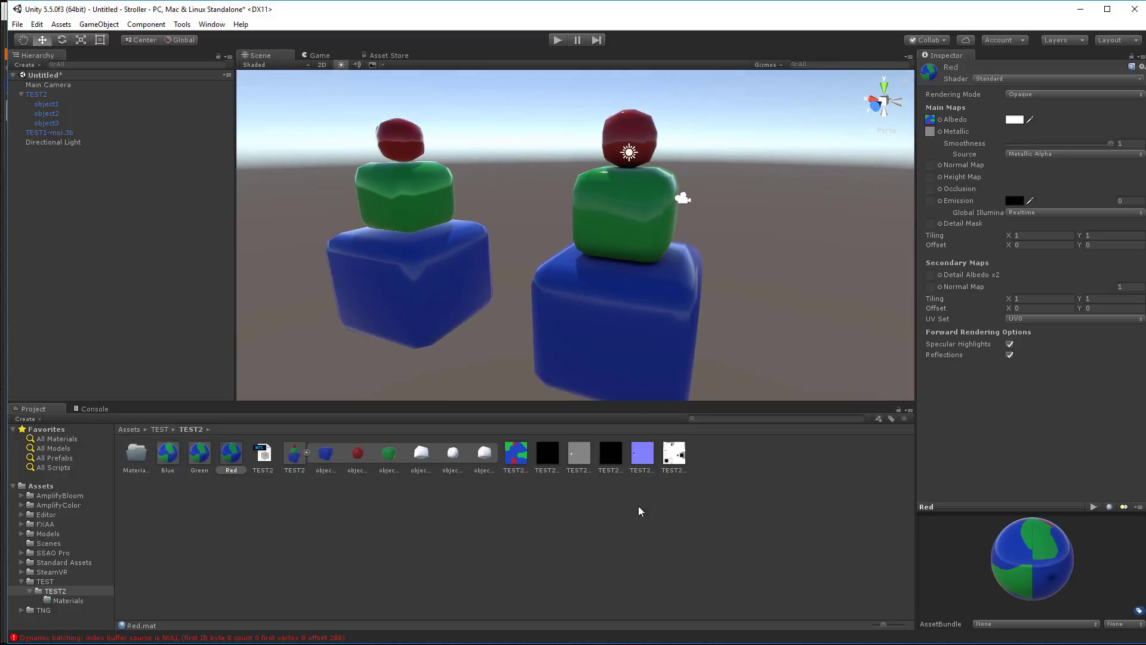
left_click_drag(653, 460, 937, 168)
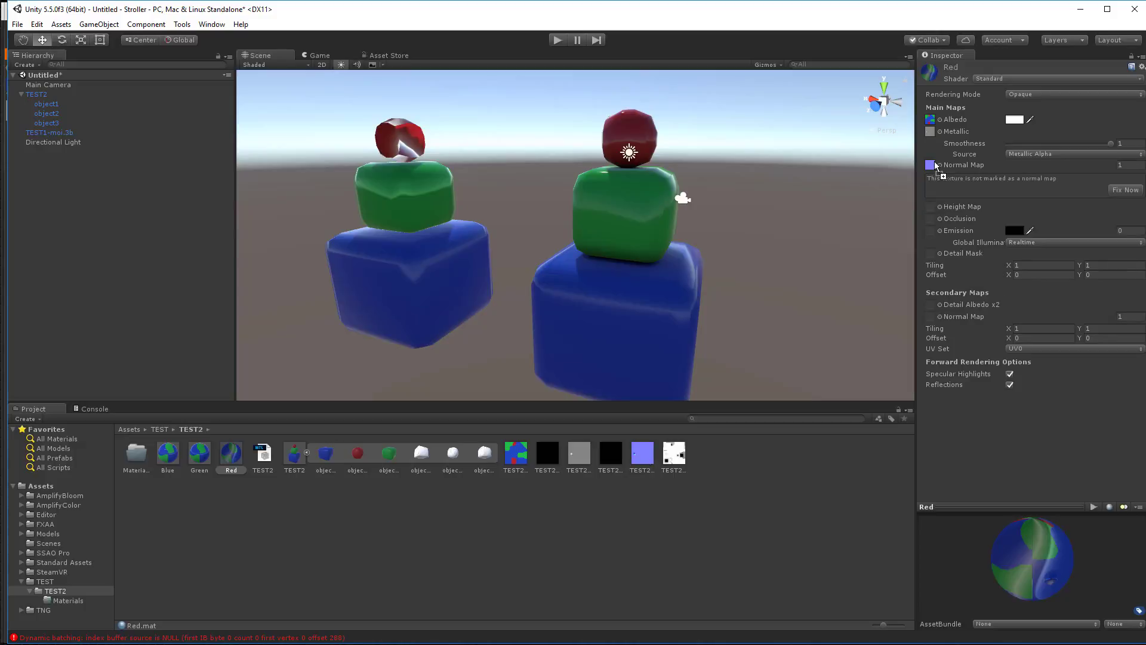
left_click(476, 273)
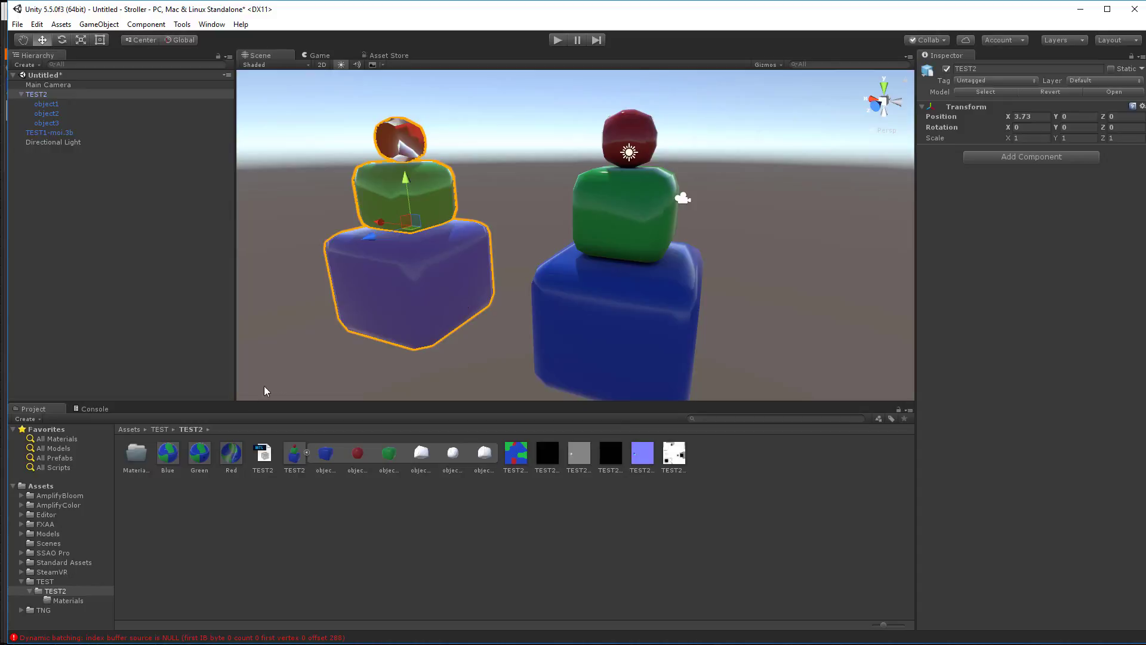
left_click(197, 454)
left_click_drag(638, 457, 932, 168)
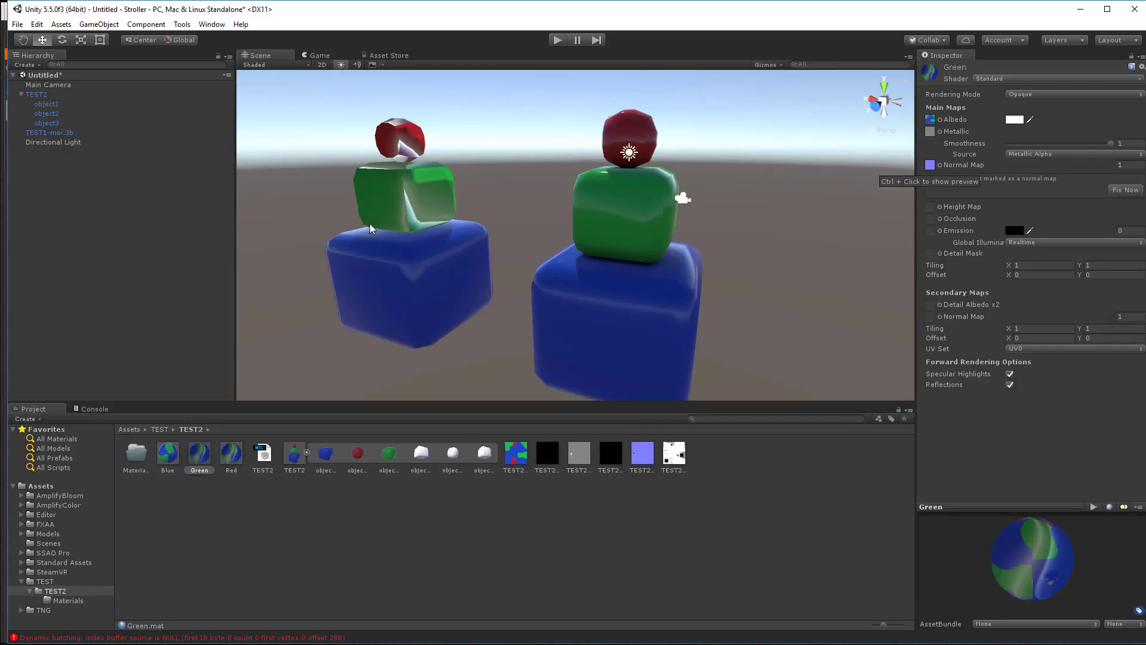
left_click(416, 293)
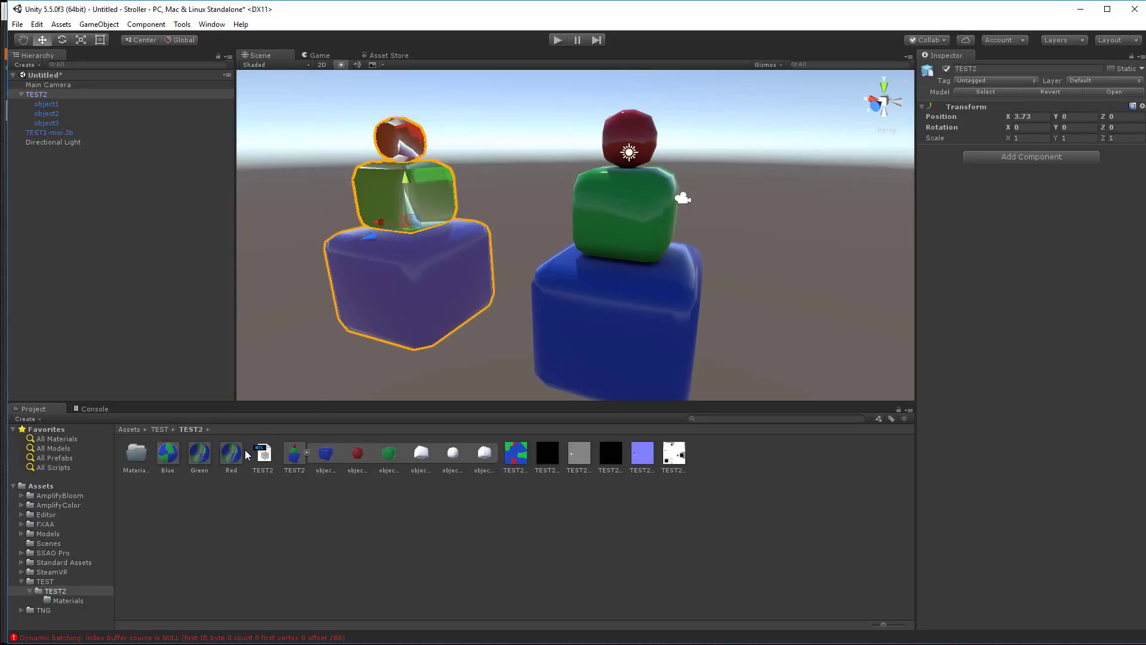
left_click(168, 455)
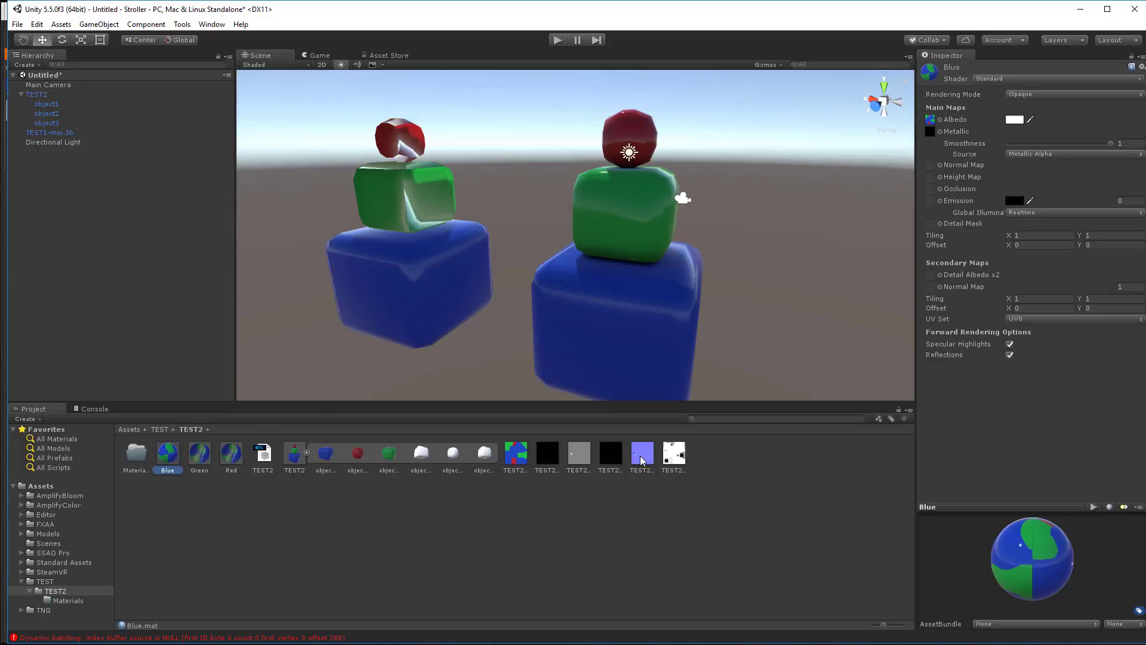
left_click_drag(641, 460, 932, 167)
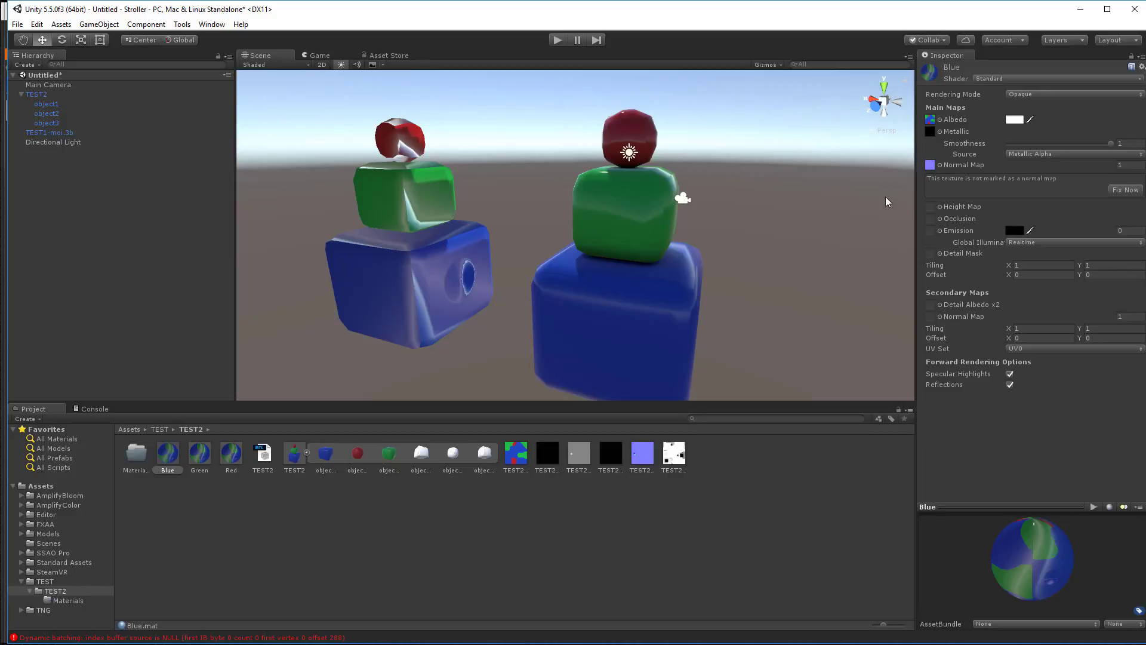
- Fix the unmarked texture so it is imported as a normal map, and check the TEST2 tower
left_click_drag(764, 212, 735, 205, "alt")
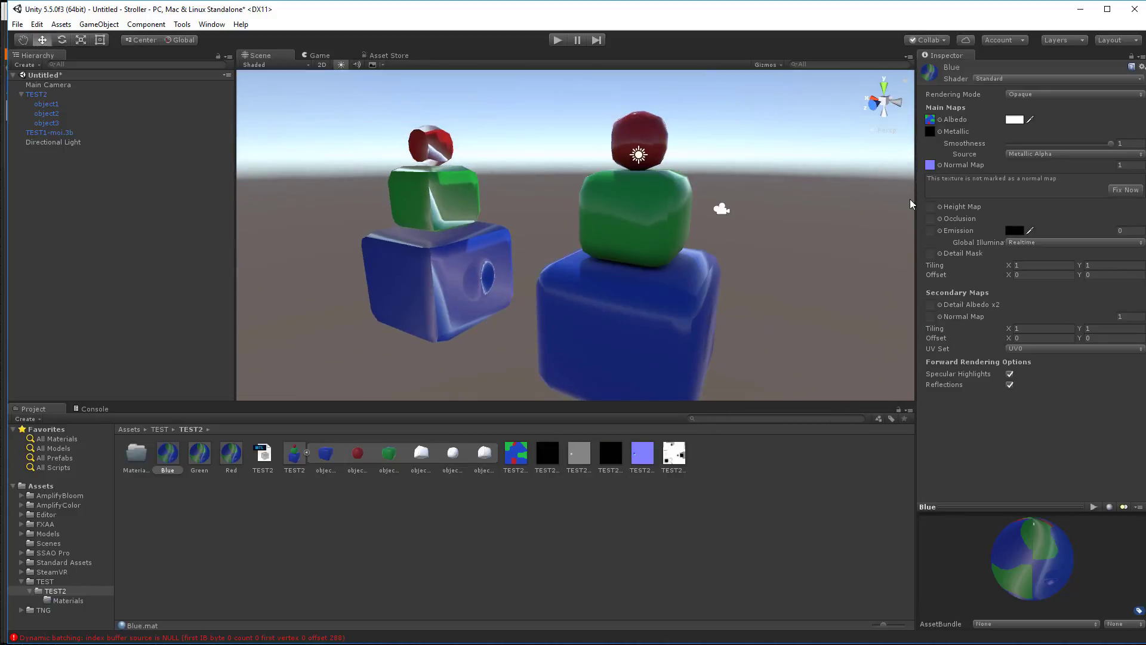
left_click(1125, 190)
left_click(425, 200)
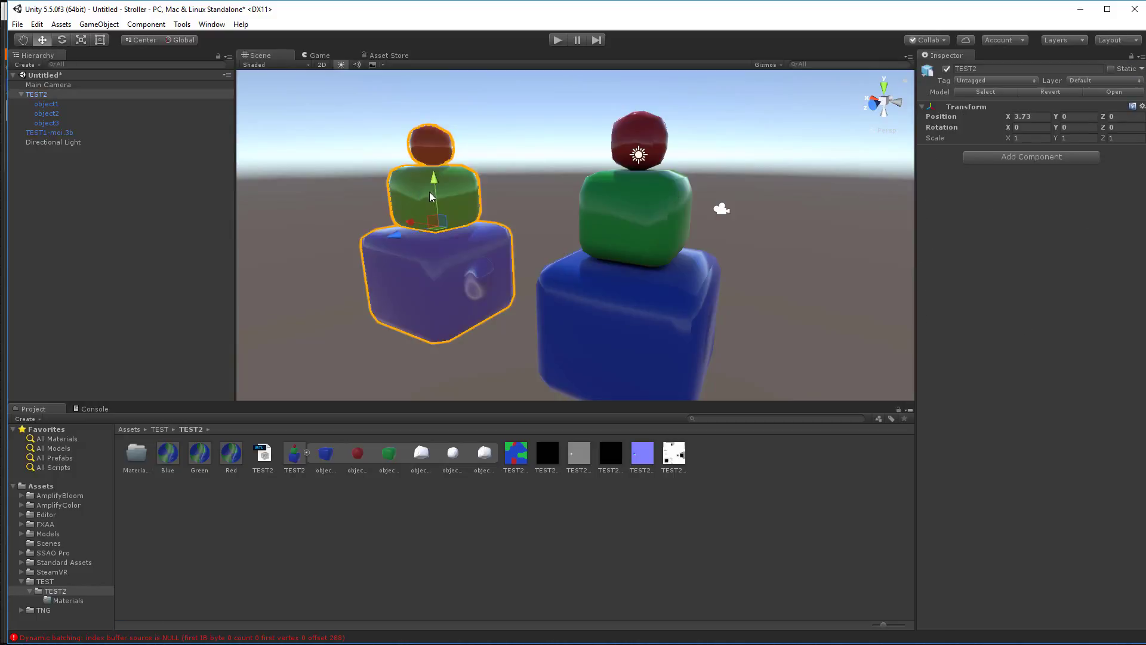
- Review the Green material's maps and compare the TEST2 tower's surface with the TEST1-moi.3b tower up close
left_click(191, 461)
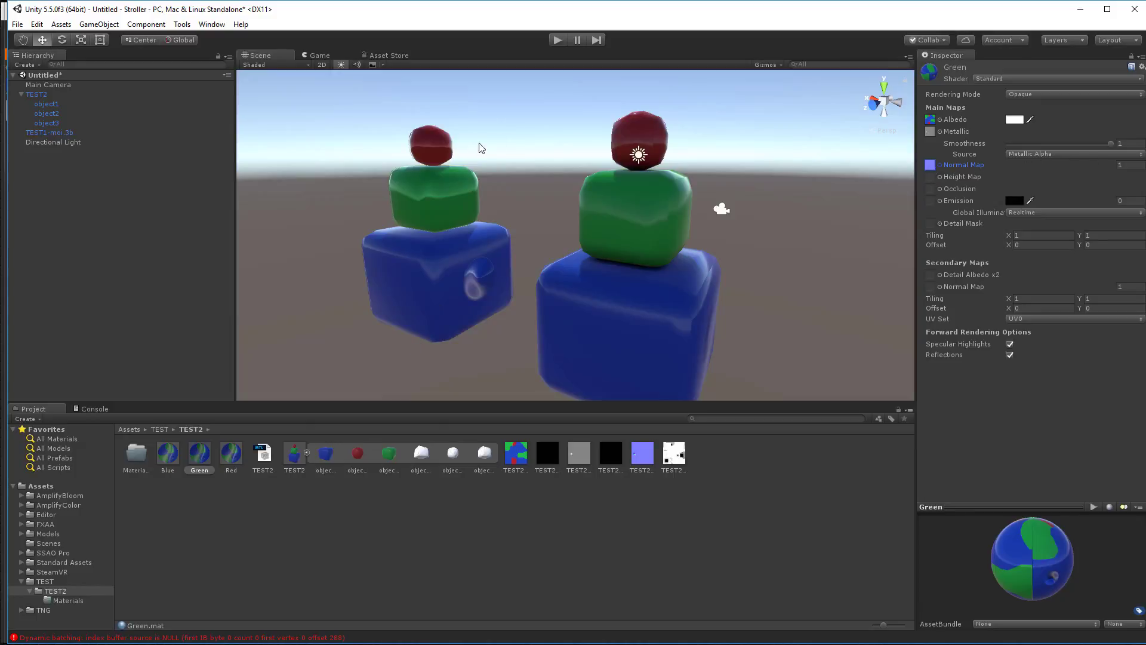
left_click_drag(481, 148, 519, 128, "alt")
right_click_drag(521, 253, 647, 308, "alt")
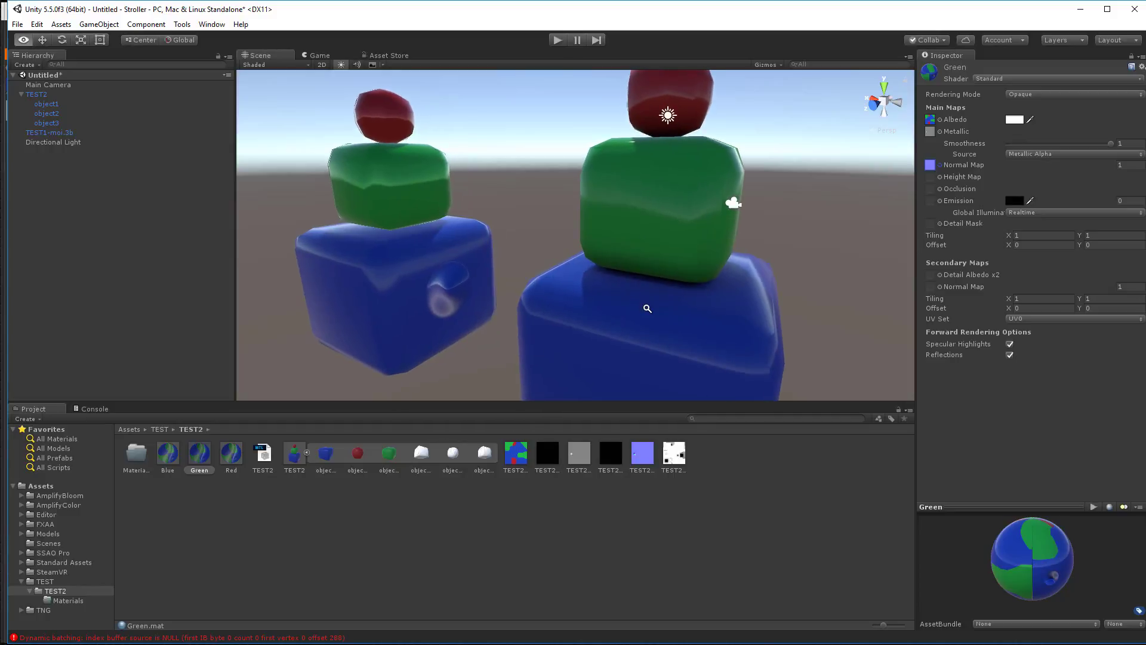
left_click_drag(647, 308, 652, 278, "alt")
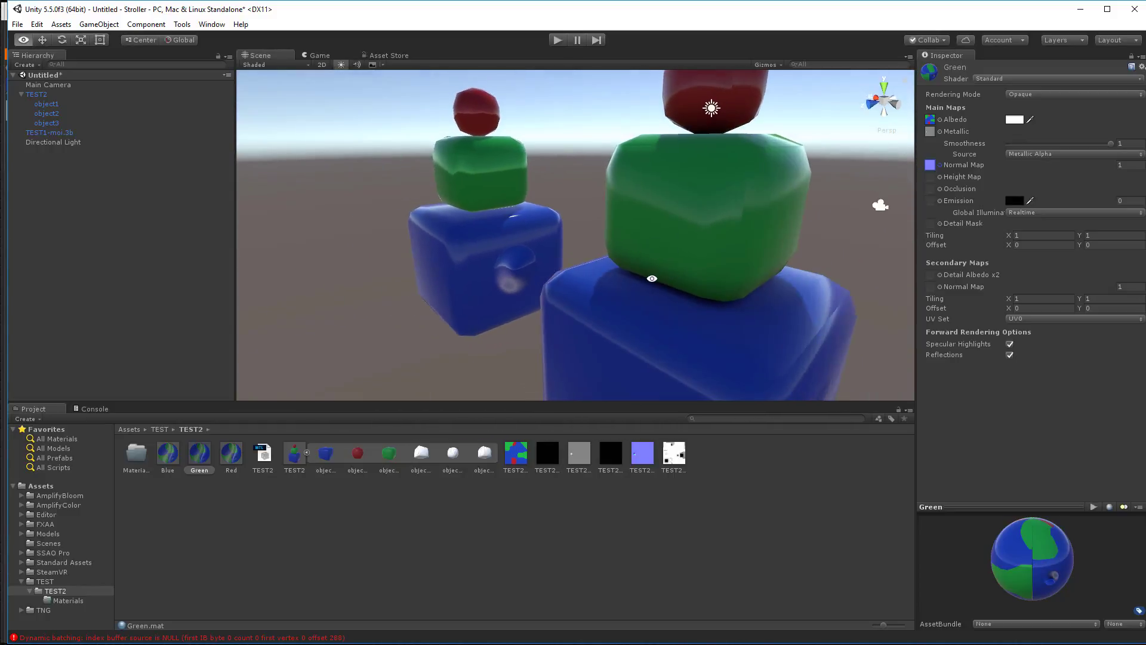
left_click_drag(729, 224, 686, 325, "alt")
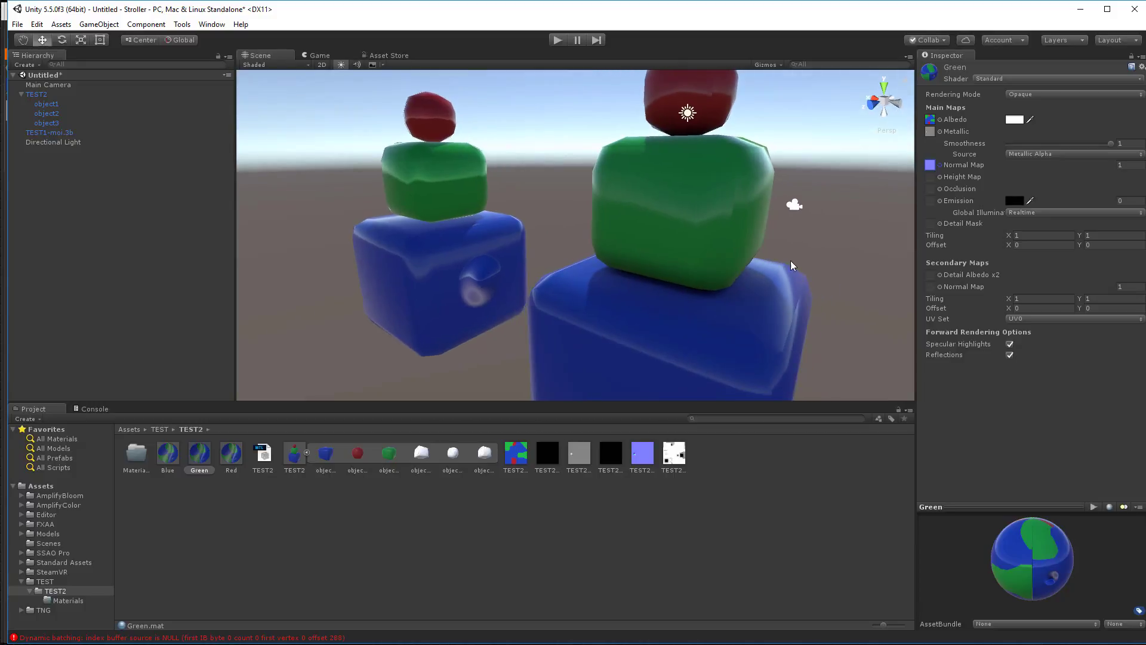
left_click(720, 223)
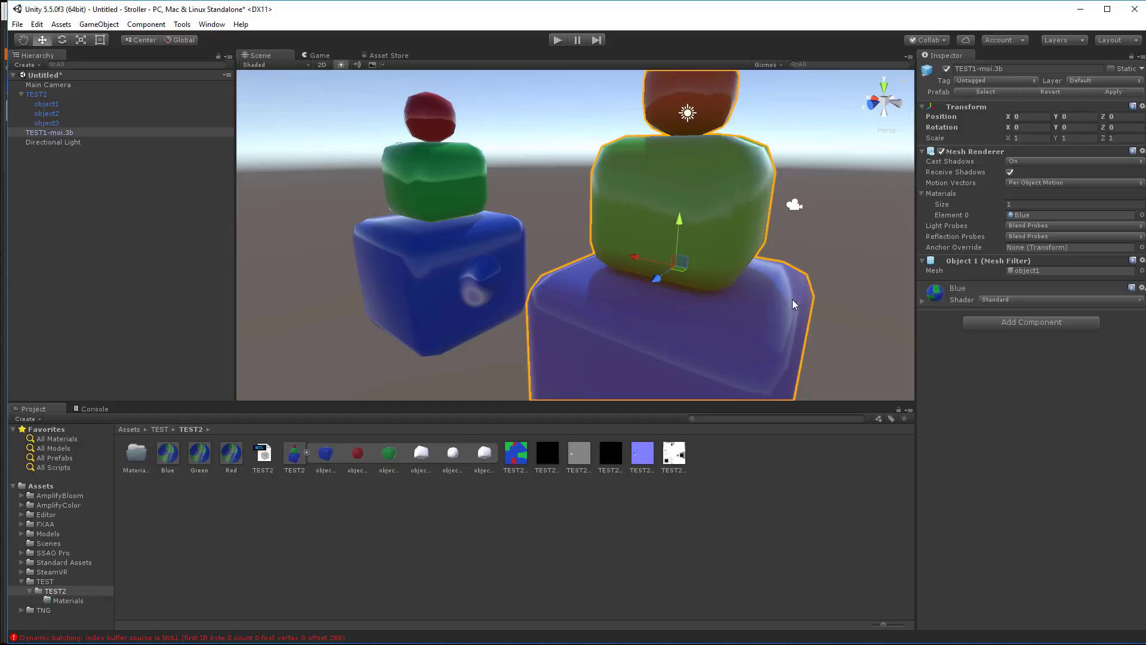
- Set the Normal Map strength of the TEST1-moi.3b tower's Blue material to 0, and compare both towers up close
left_click(921, 301)
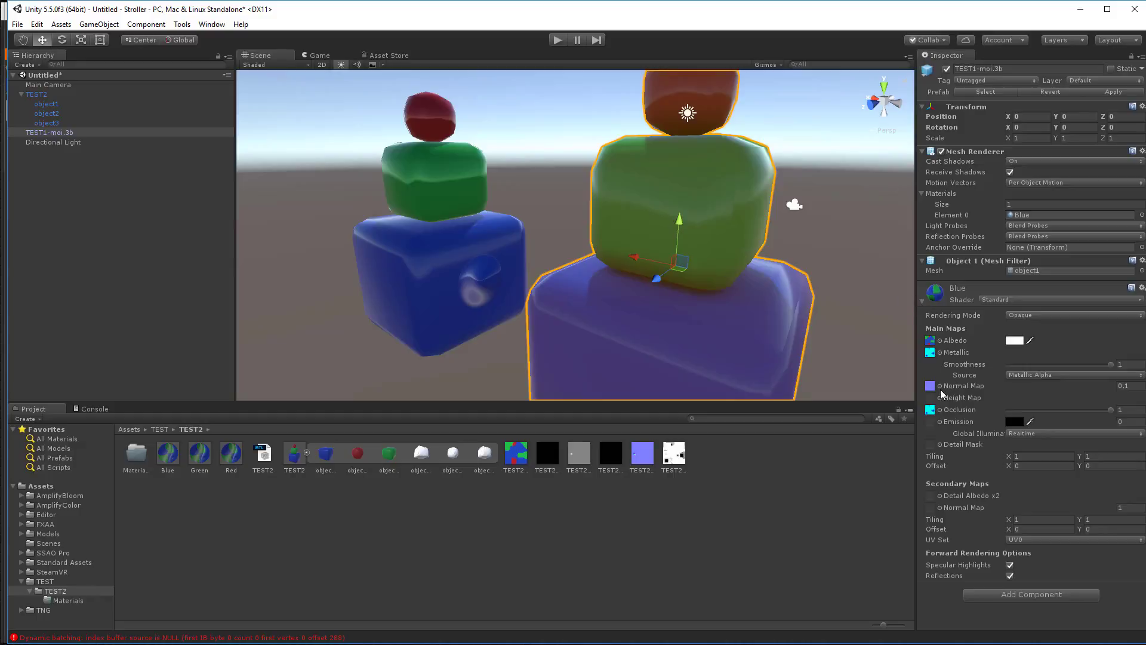
left_click(1132, 385)
type("0")
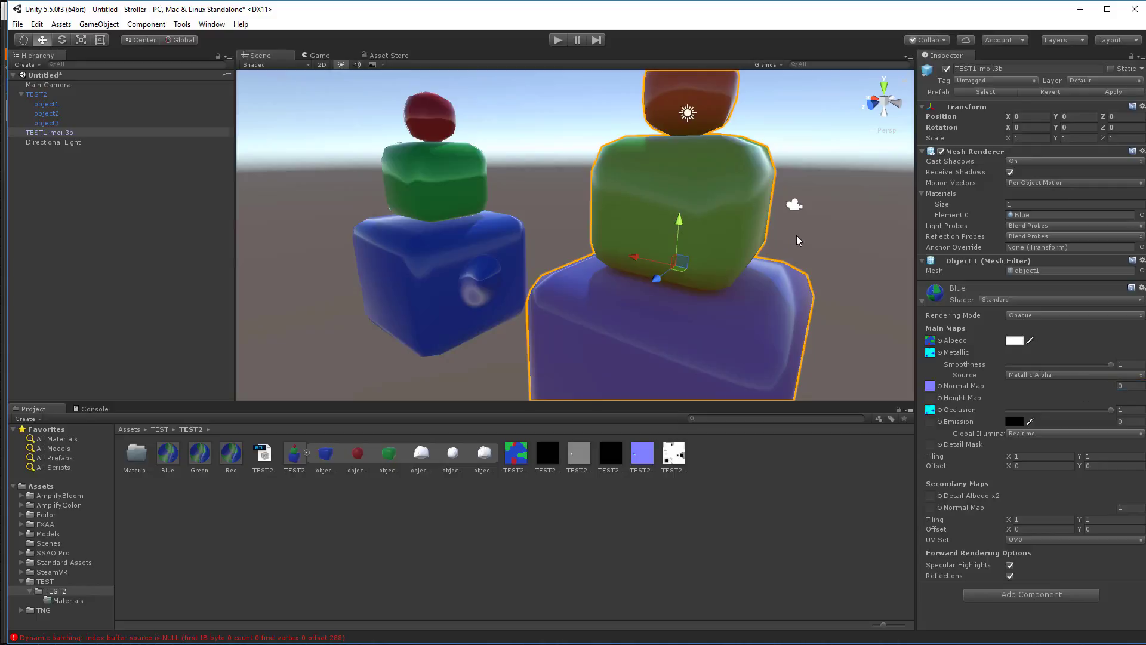
left_click(796, 236)
left_click_drag(796, 236, 925, 408, "alt")
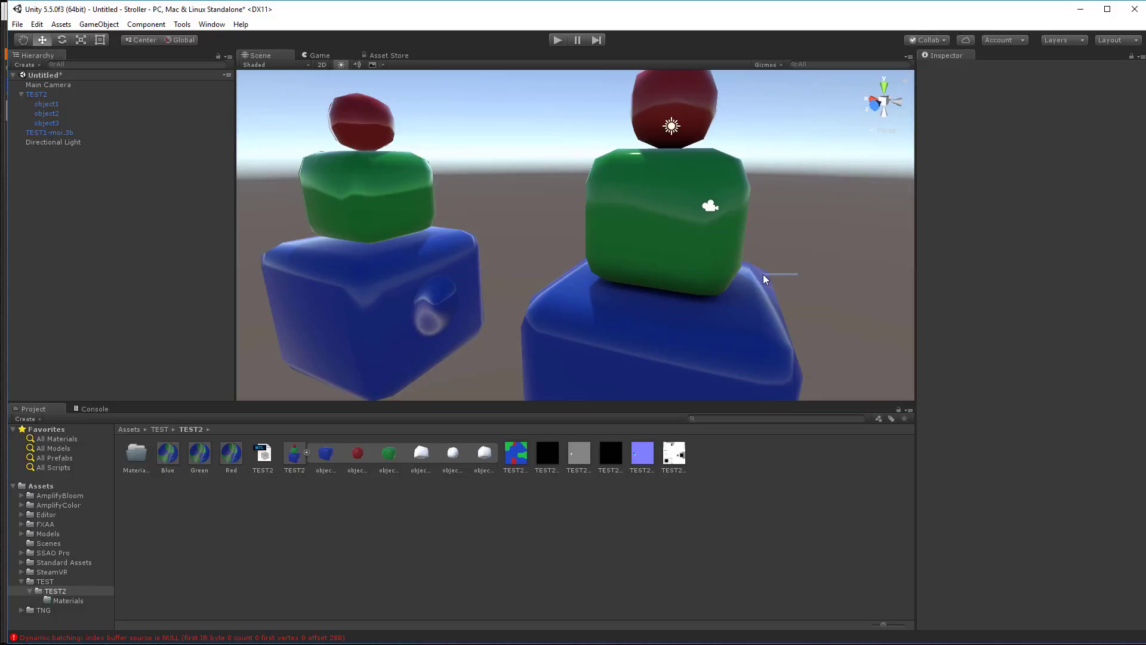
left_click_drag(819, 266, 767, 242, "alt")
middle_click_drag(769, 243, 690, 202)
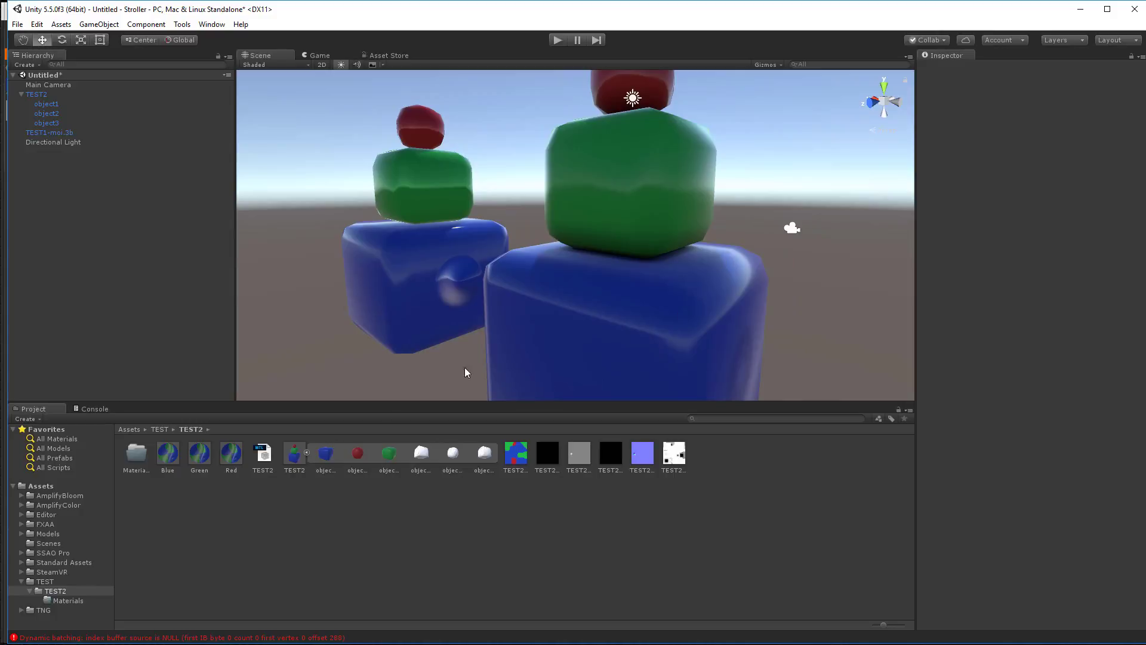
- Try moving the TEST2 tower's blue object1 straight down away from the green block, and undo the move
left_click(323, 456)
left_click(48, 104)
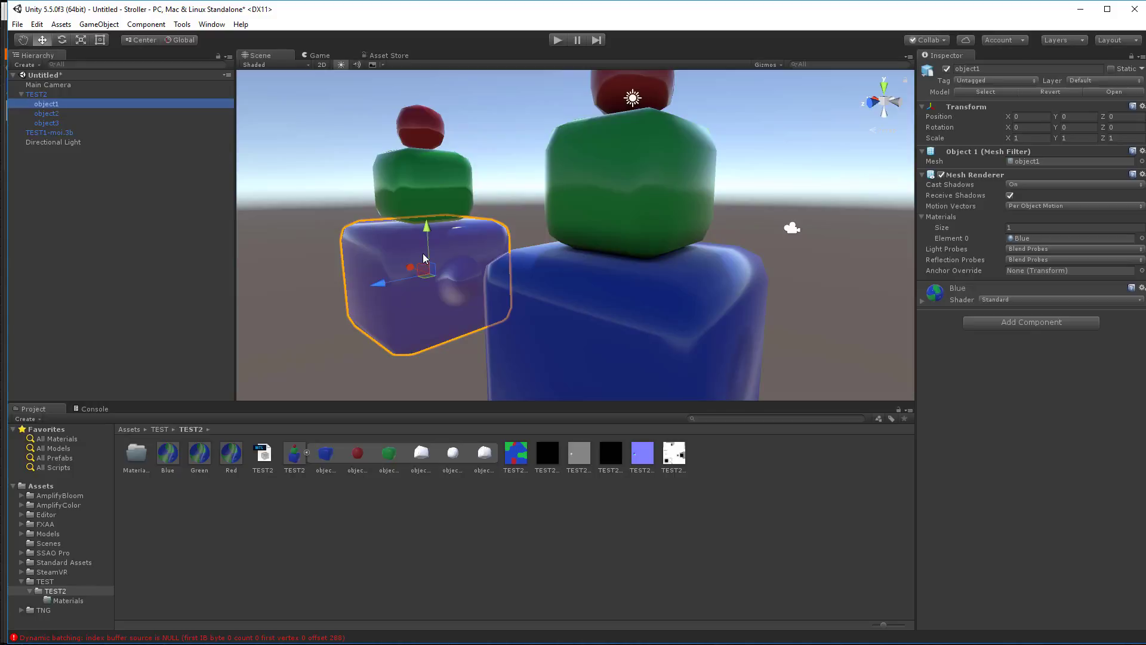
left_click_drag(428, 229, 429, 276)
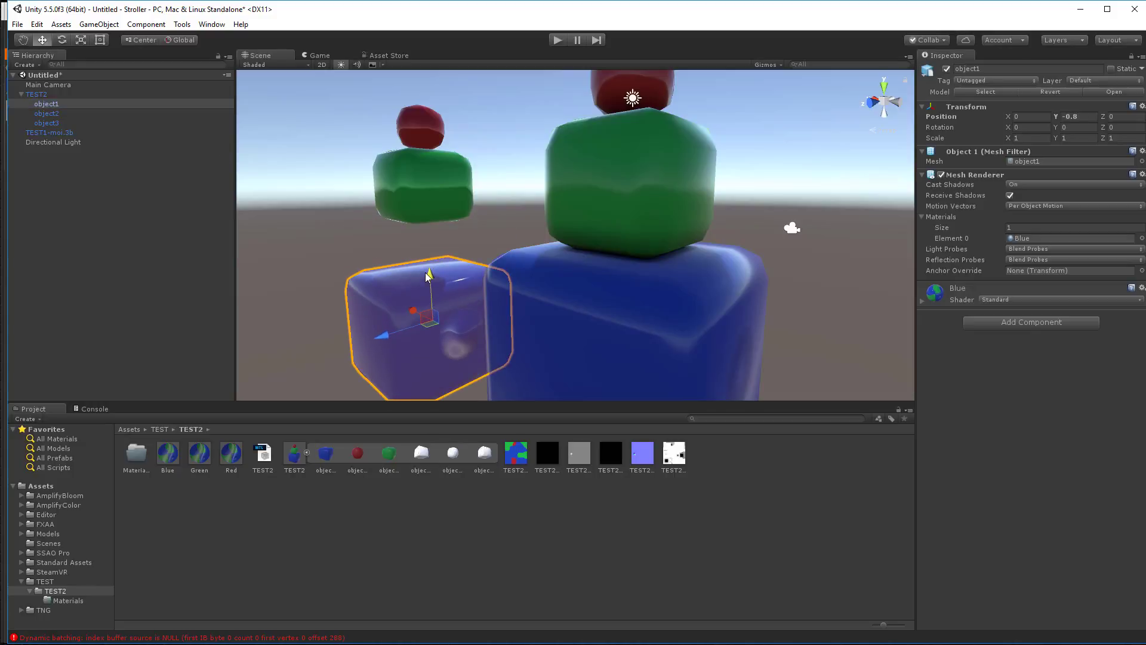
key("ctrl+z")
left_click(467, 505)
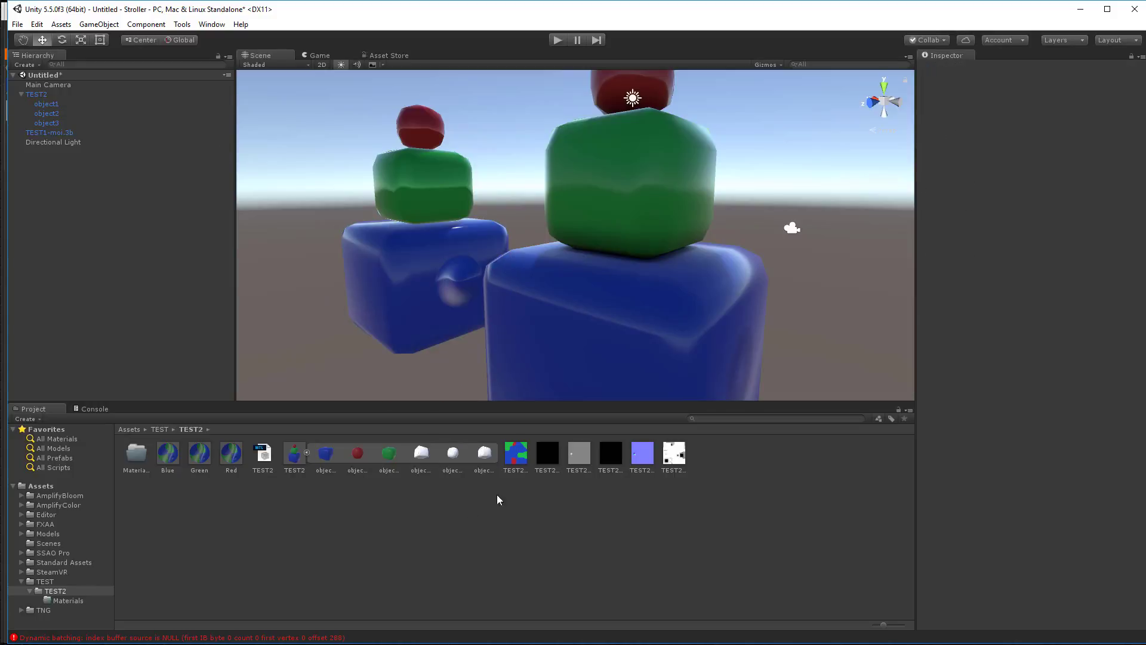
- Assign the white TEST2 occlusion texture to the Occlusion map of the TEST2 Blue material, and check the towers' shading
left_click(402, 296)
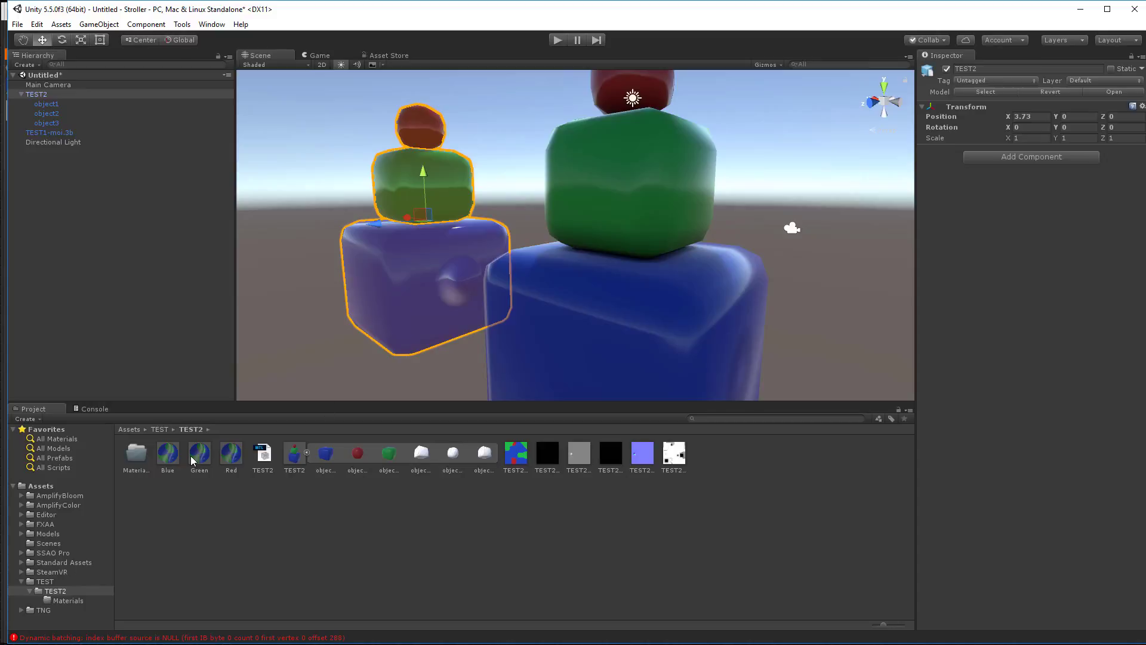
left_click(172, 456)
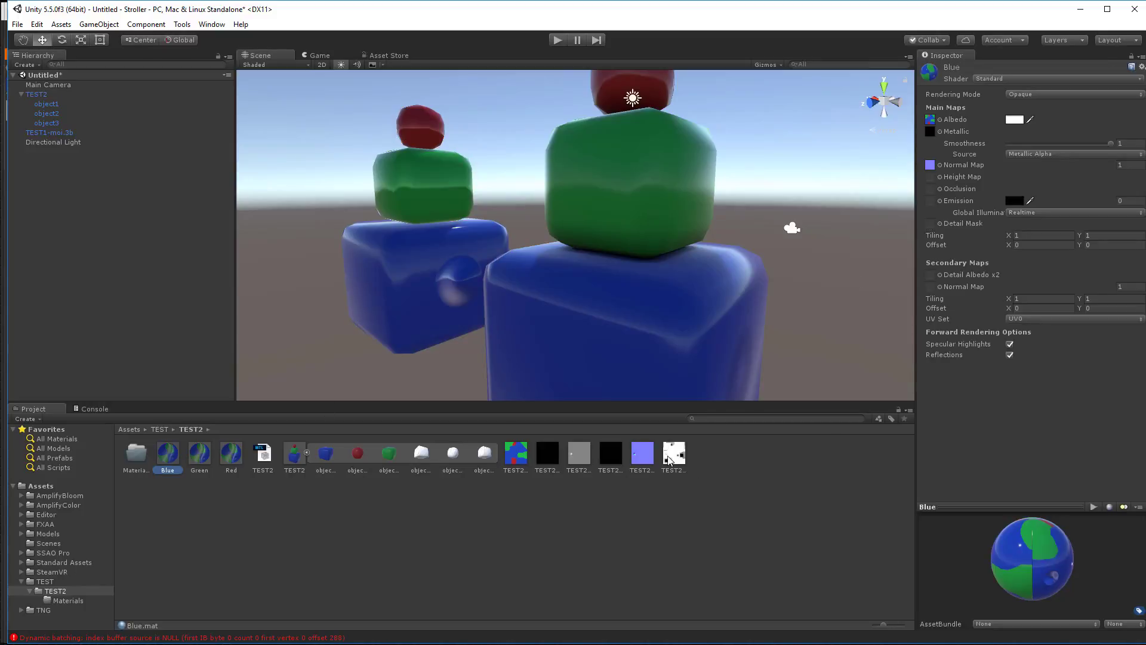
left_click_drag(674, 455, 928, 191)
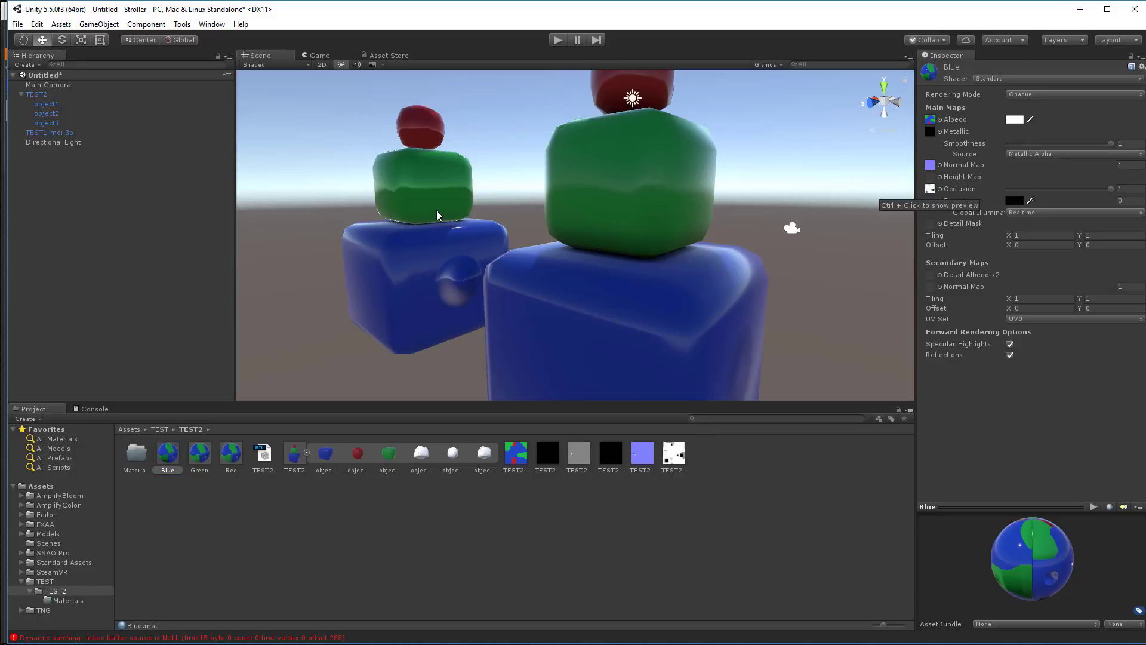
left_click_drag(438, 216, 519, 261, "alt")
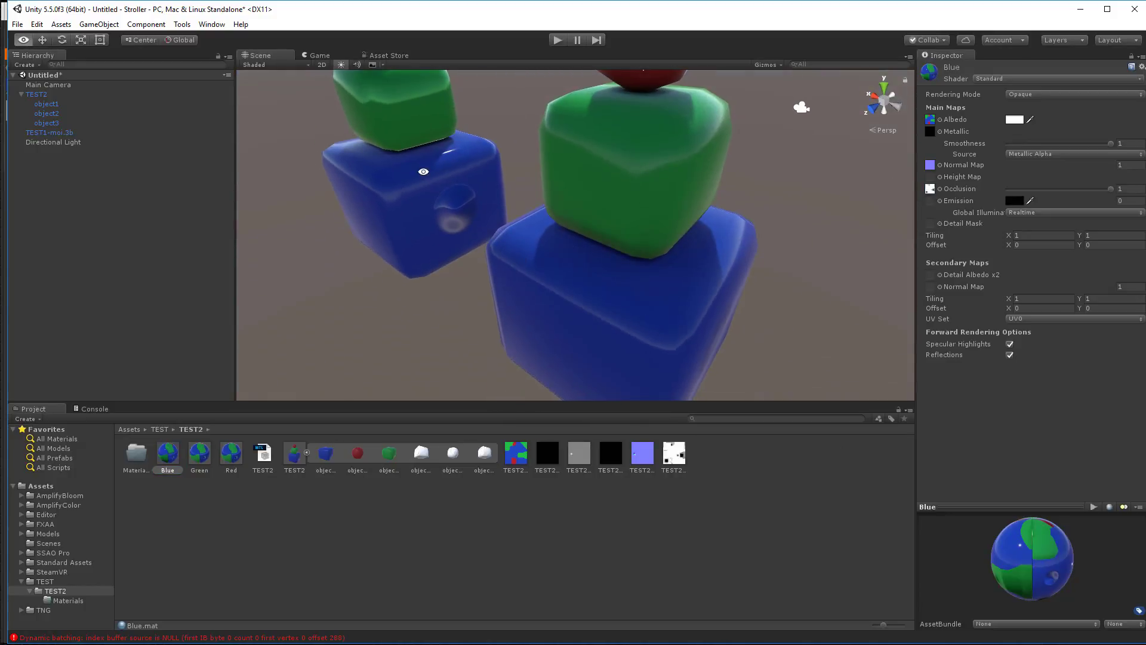
left_click_drag(586, 307, 594, 246, "alt")
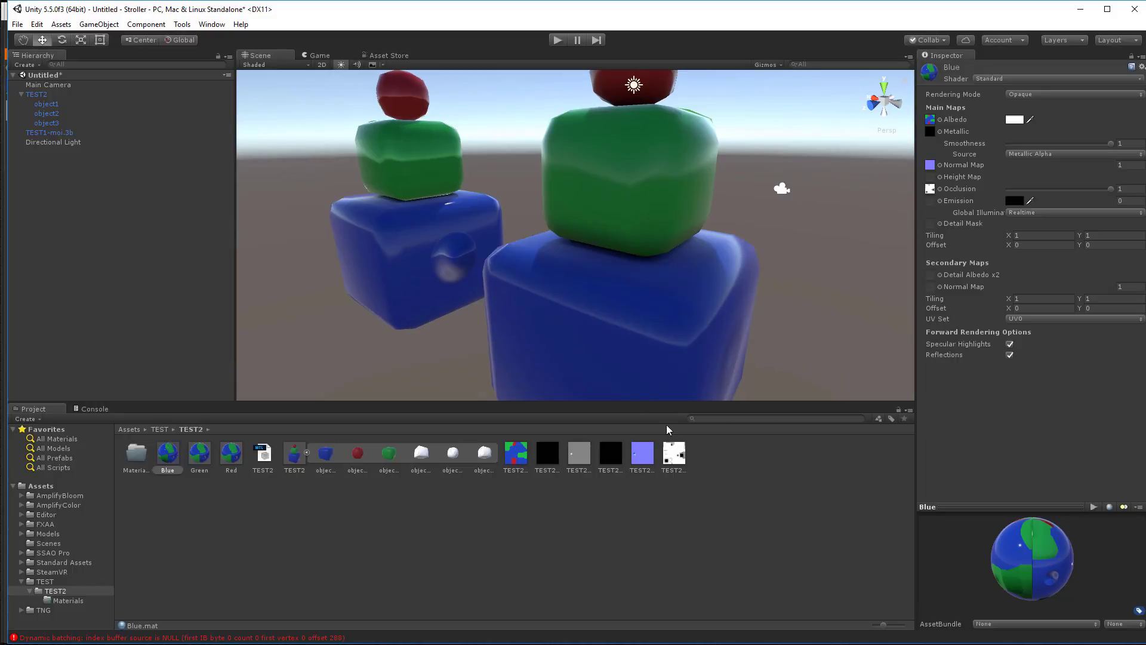
- Move the TEST2 tower's object1 out from under the green block to about Z 1.588, exposing its upper face
left_click(393, 277)
left_click_drag(375, 259, 296, 290)
left_click_drag(475, 275, 658, 296, "alt")
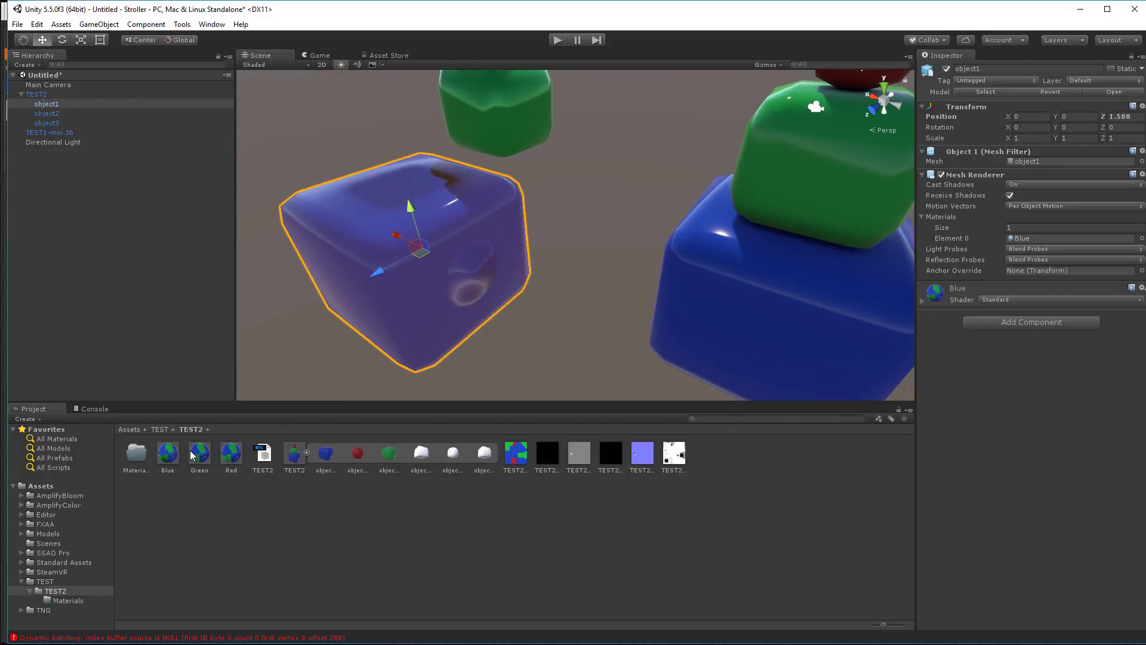
- Set the Occlusion strength of the TEST2 Blue material to 0, and compare the blue cubes of both towers
left_click(168, 454)
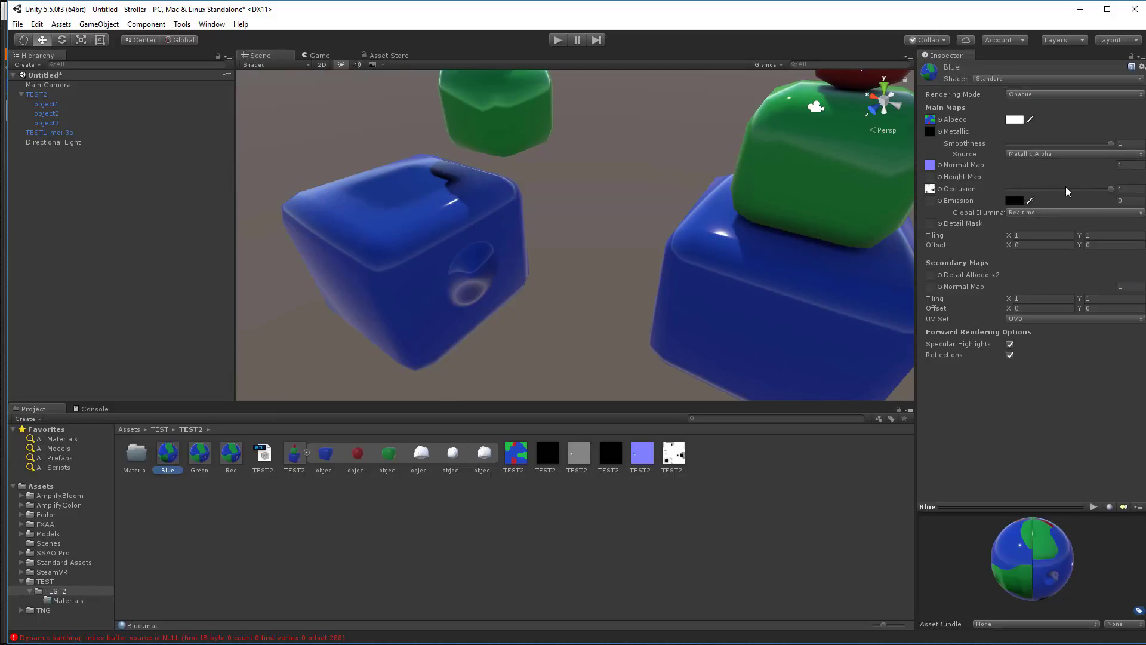
left_click_drag(1112, 189, 955, 169)
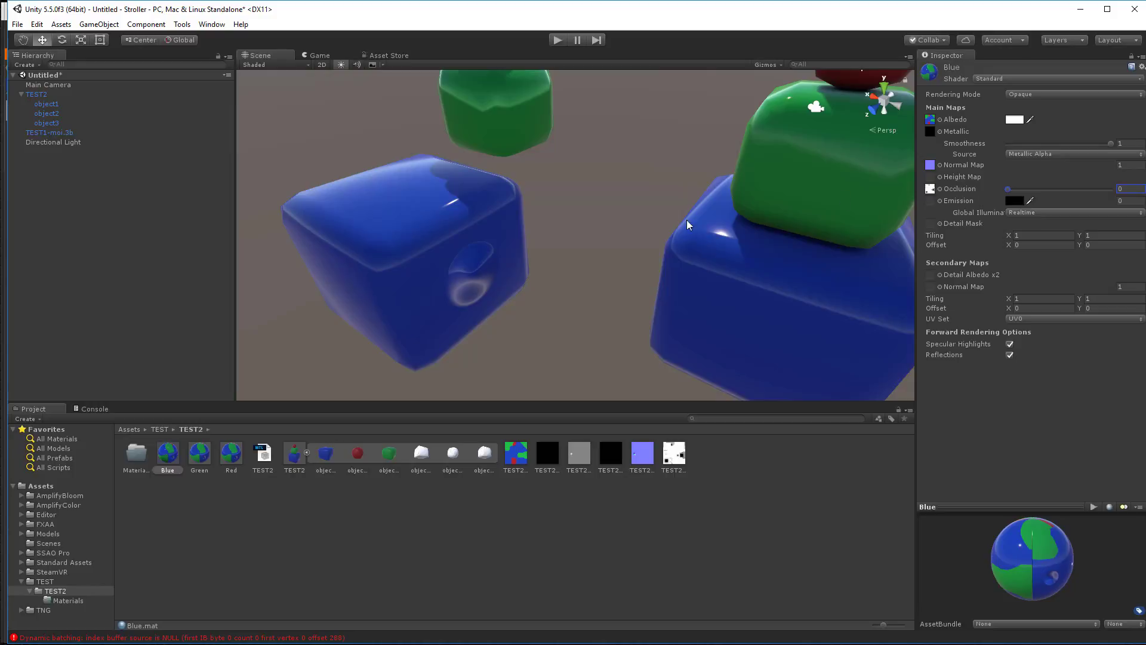
left_click_drag(629, 267, 734, 200, "alt")
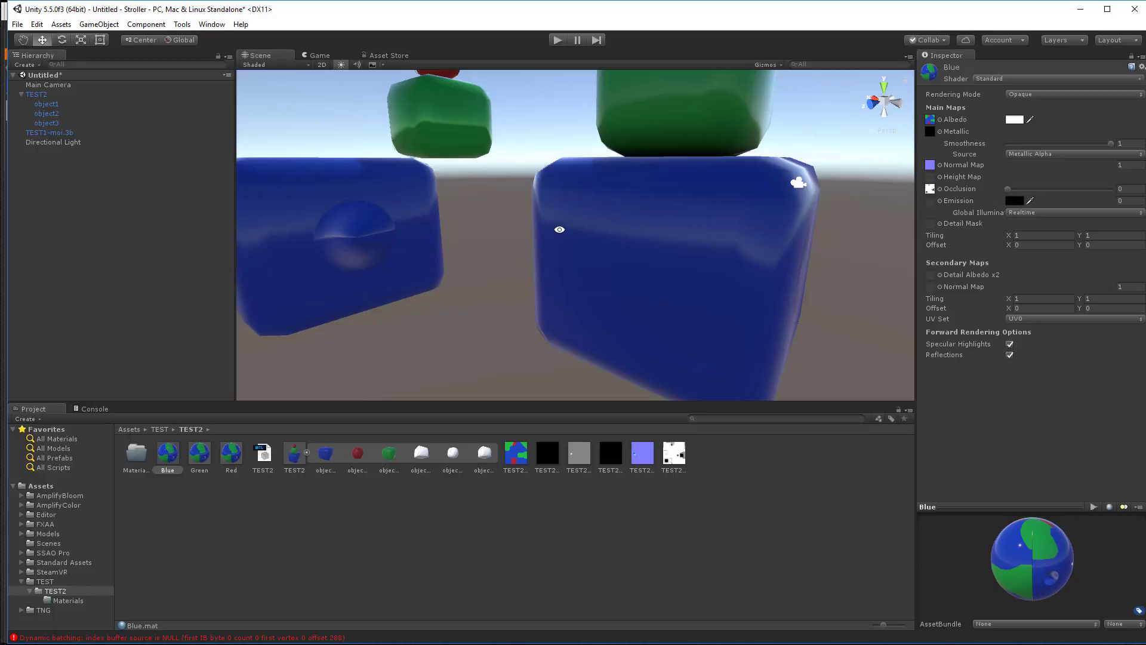
right_click_drag(590, 223, 609, 152, "alt")
left_click_drag(609, 152, 583, 125, "alt")
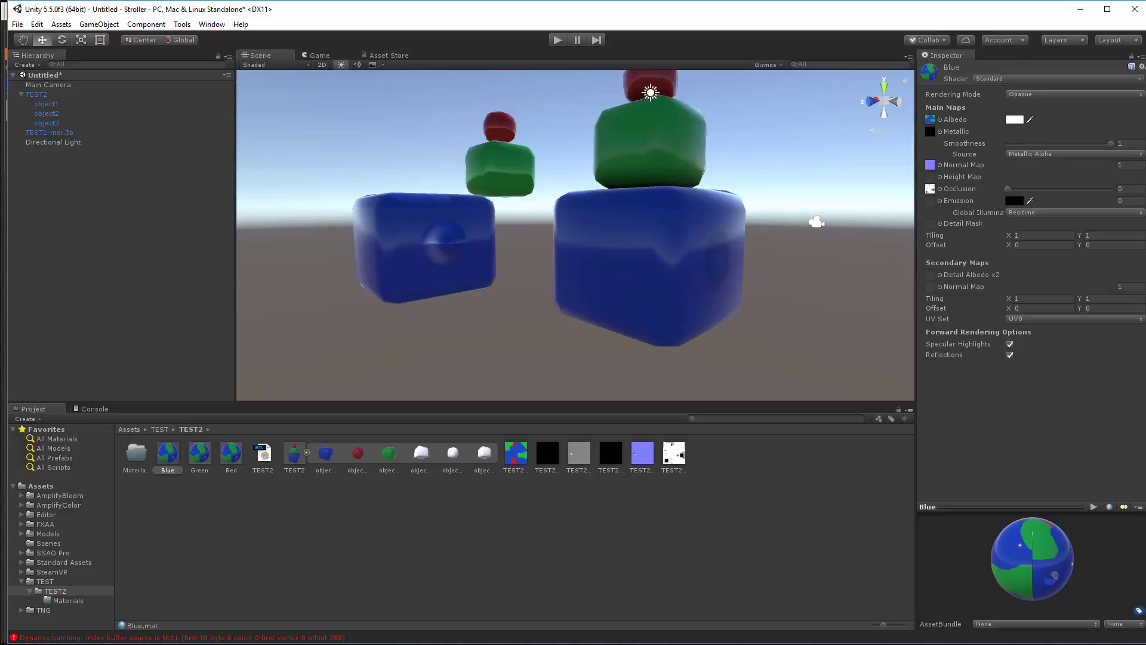
- Switch to 3D-Coat, choose a bright violet as the paint colour and fill the tower's blue cube with it
key("alt+Tab")
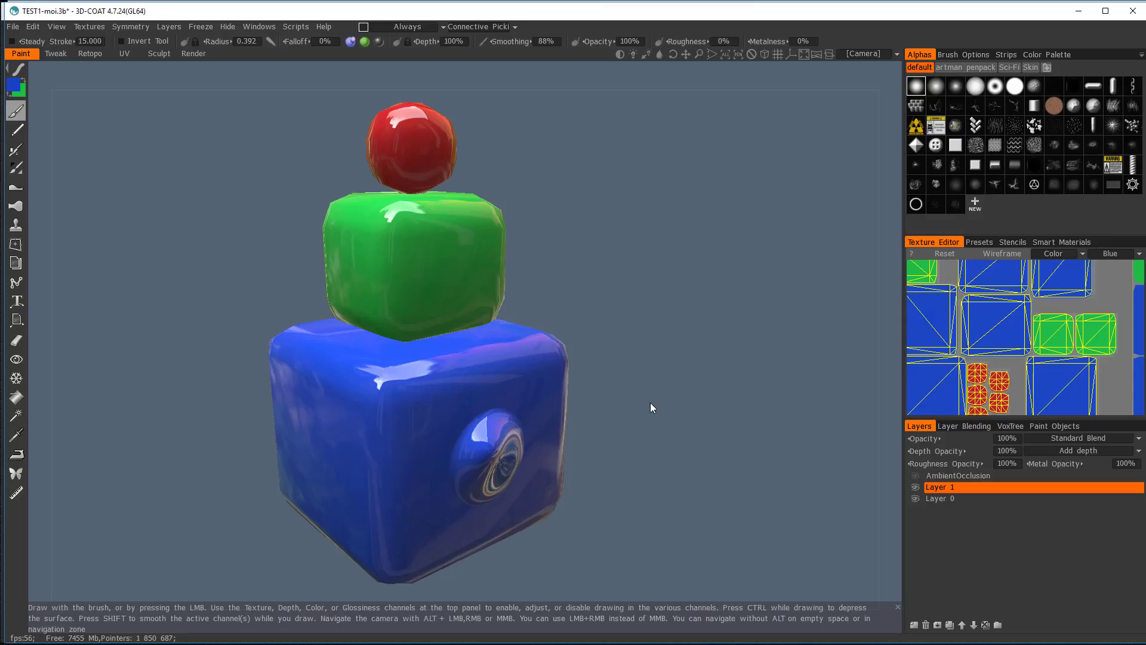
left_click(14, 87)
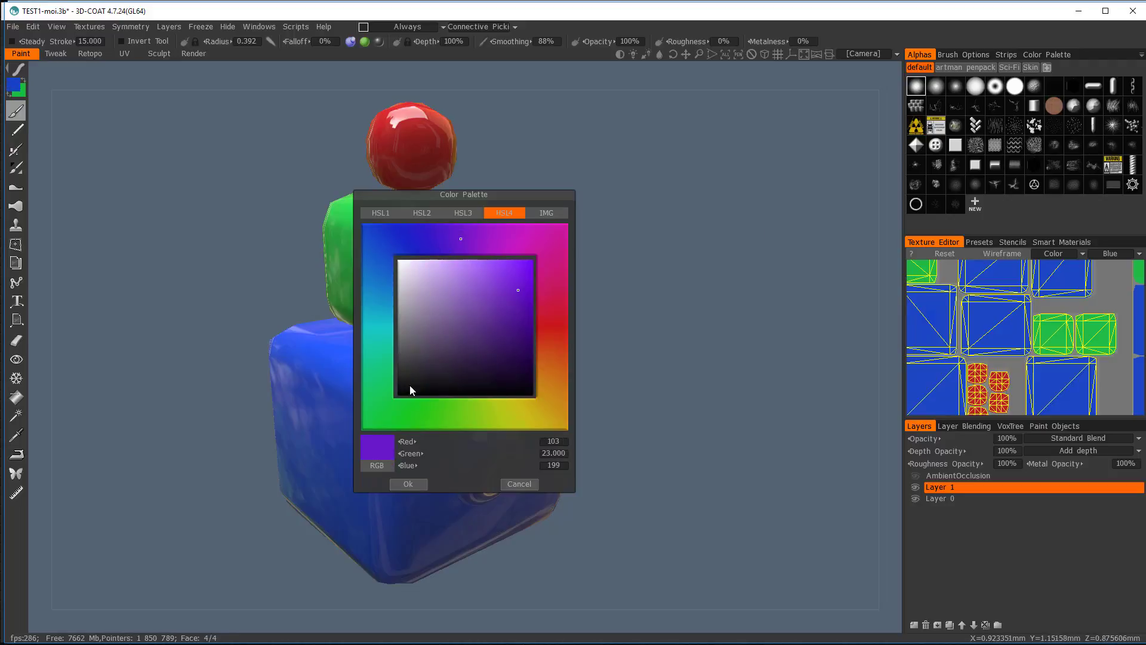
left_click_drag(505, 279, 551, 254)
left_click(412, 485)
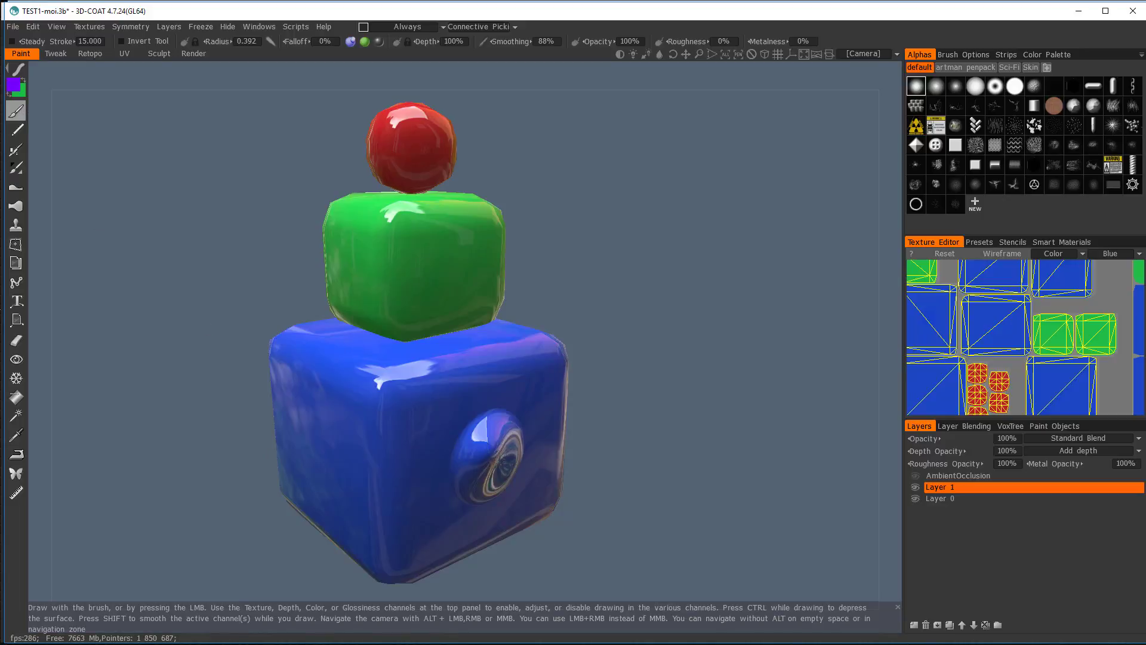
left_click(16, 397)
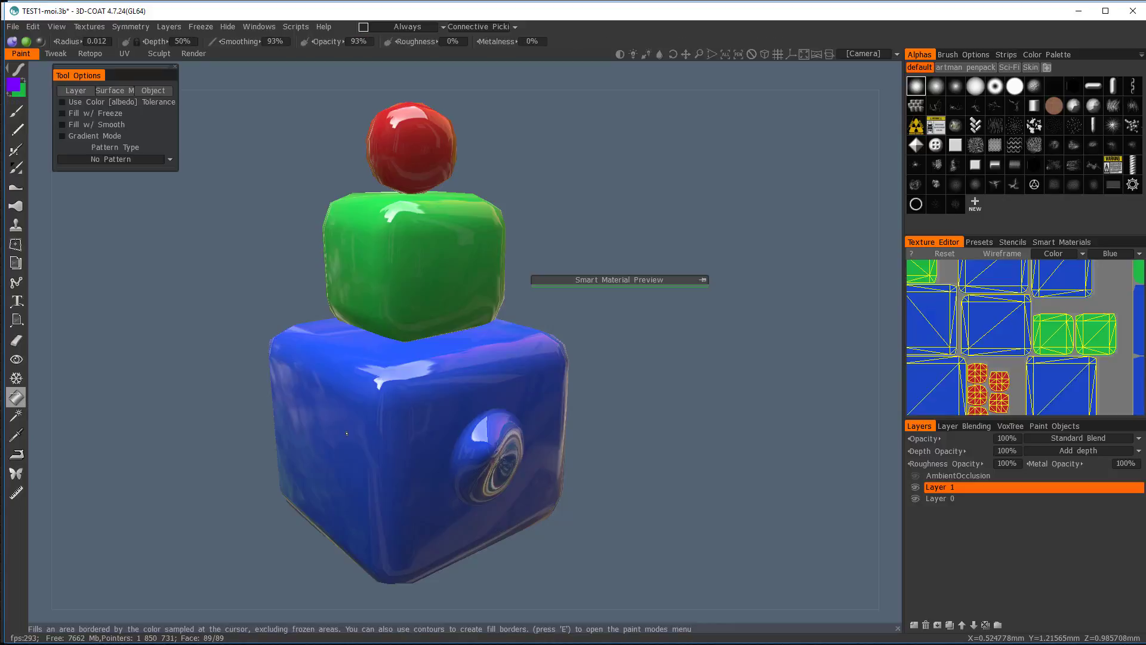
left_click(326, 459)
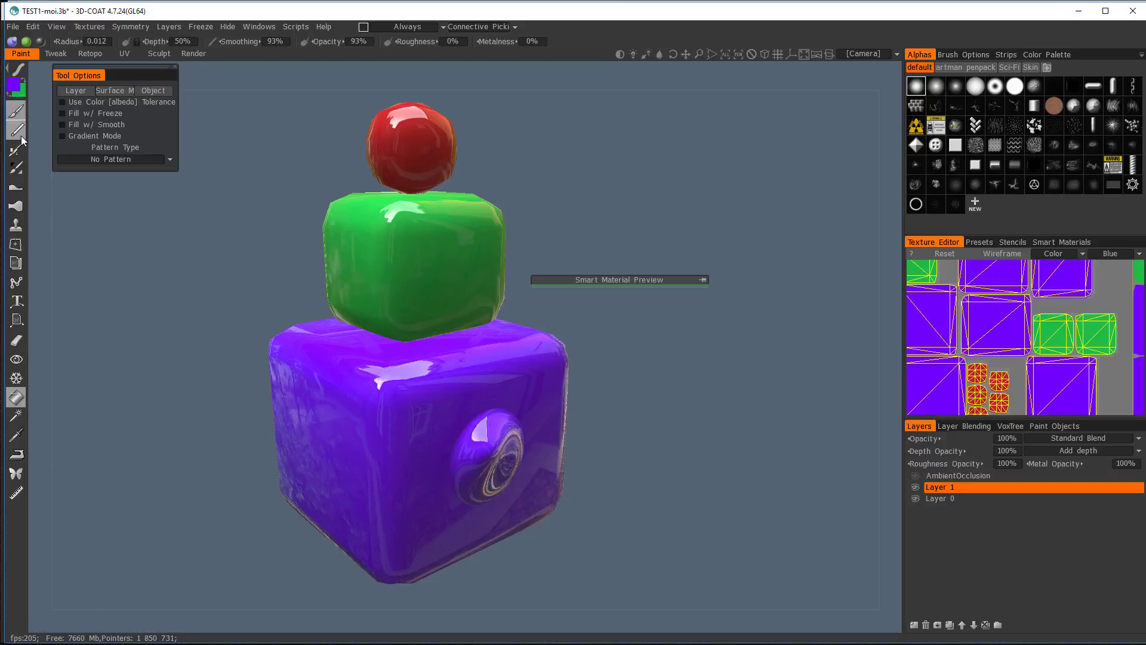
- Smooth down the bump on the violet cube's front face and paint a new raised bump on its adjacent side
left_click(16, 111)
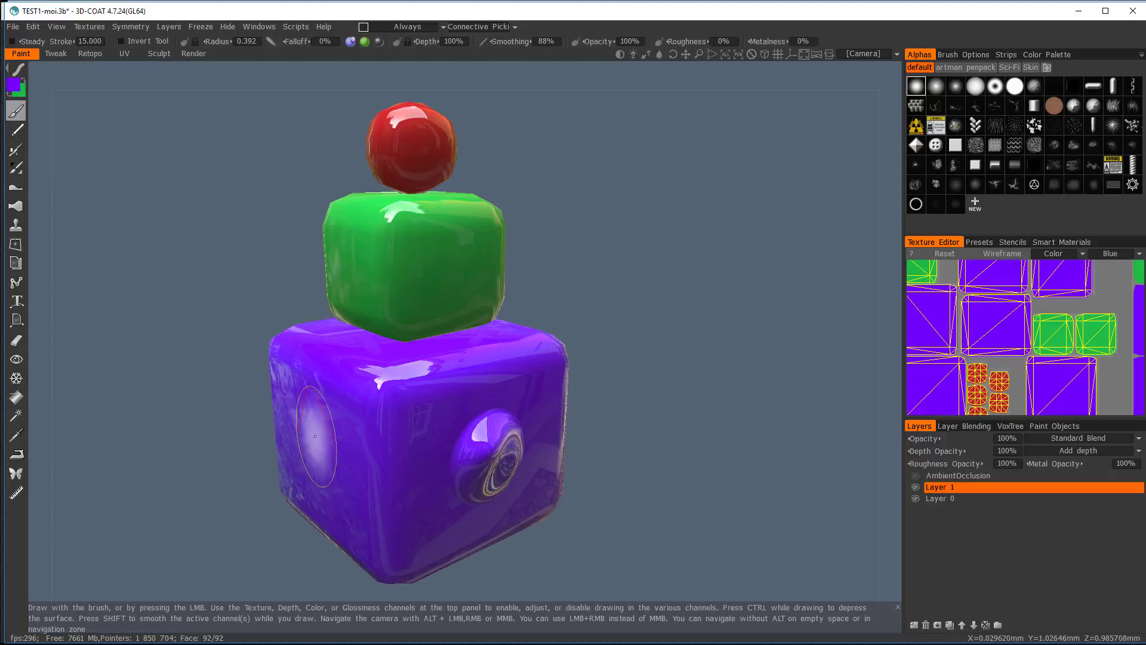
left_click_drag(480, 450, 493, 458, "shift")
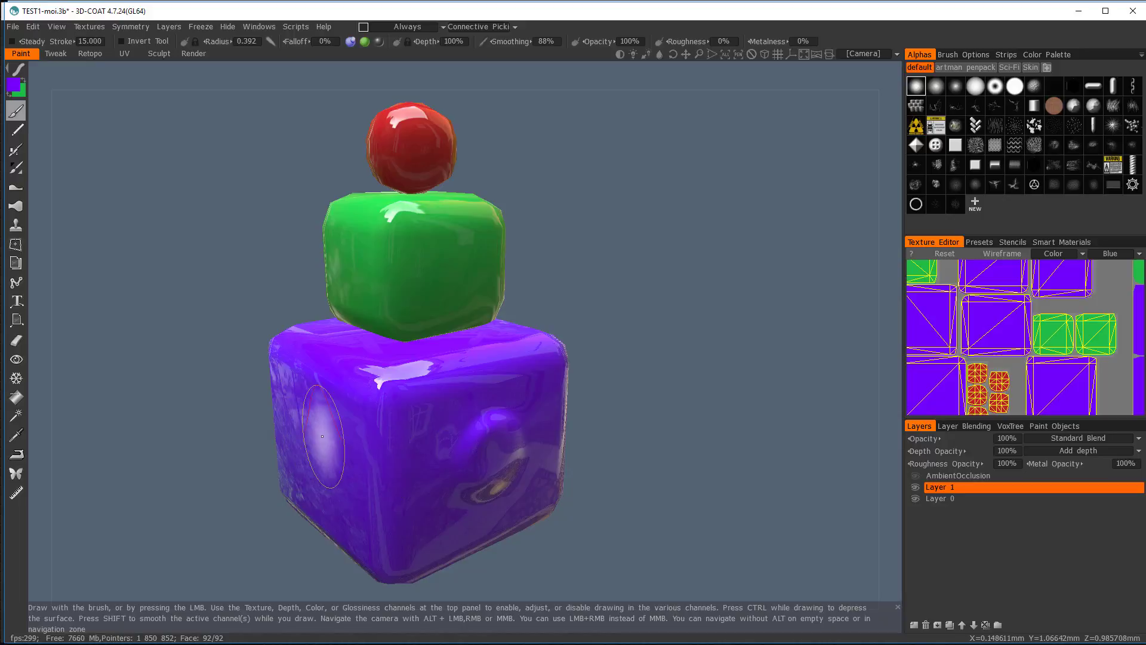
mouse_move(323, 439)
left_mouse_down()
mouse_move(328, 458)
mouse_move(308, 440)
left_mouse_up()
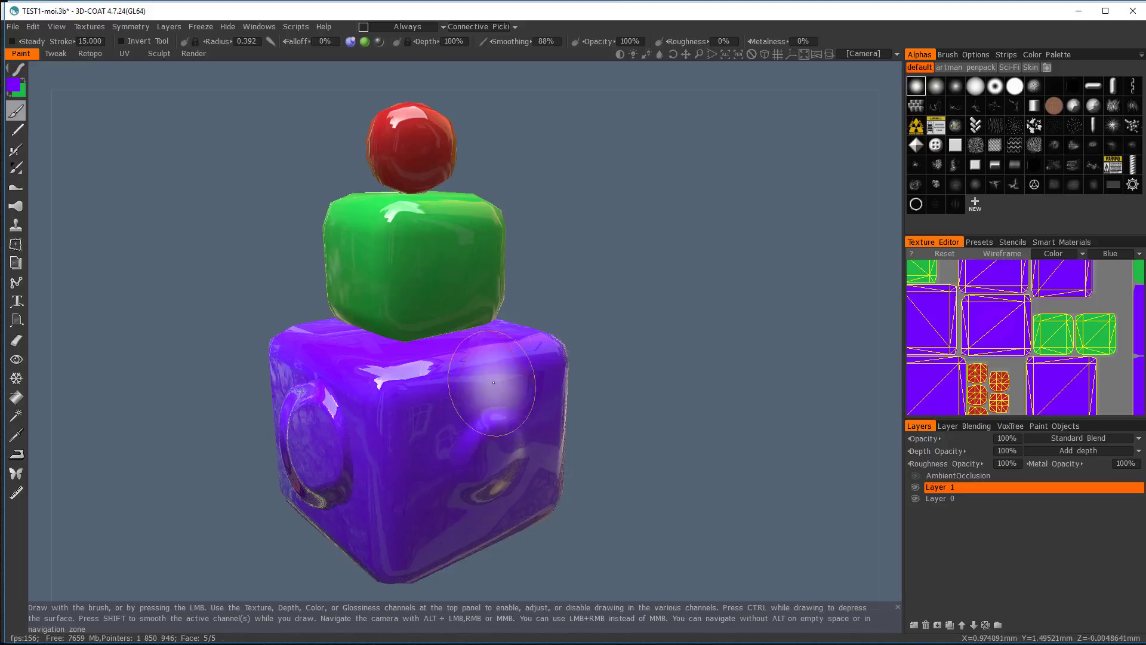
mouse_move(641, 312)
left_mouse_down()
mouse_move(696, 303)
mouse_move(737, 239)
mouse_move(661, 315)
left_mouse_up()
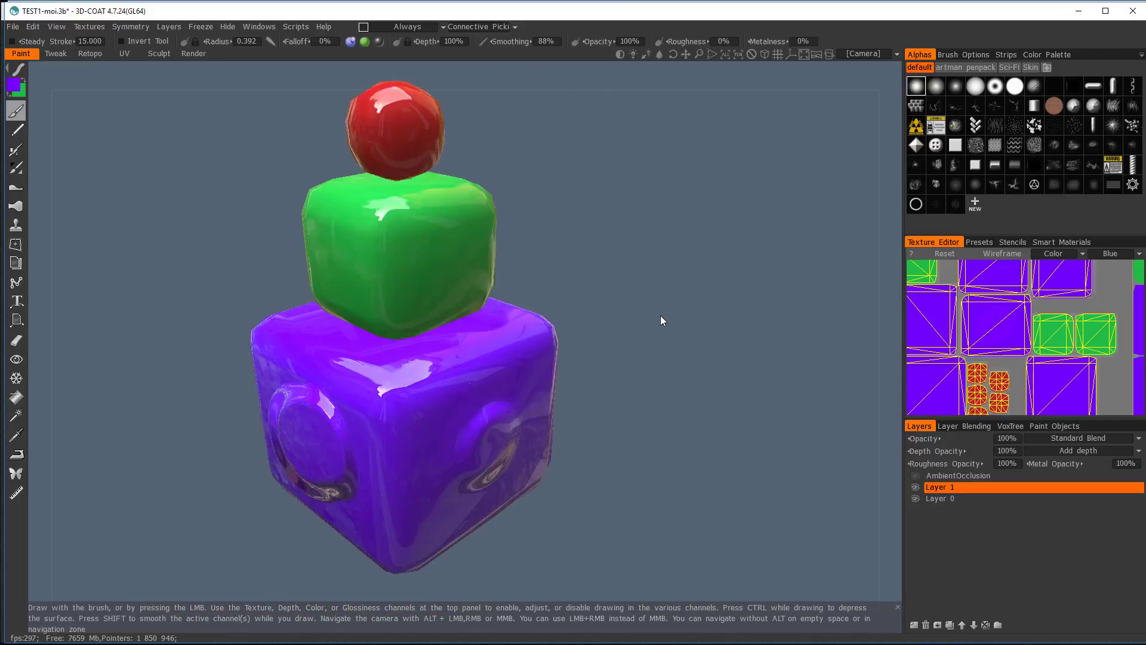
- Export the objects and textures to TEST2.obj with the Unity (Standard) preset
left_click(13, 26)
left_click(59, 189)
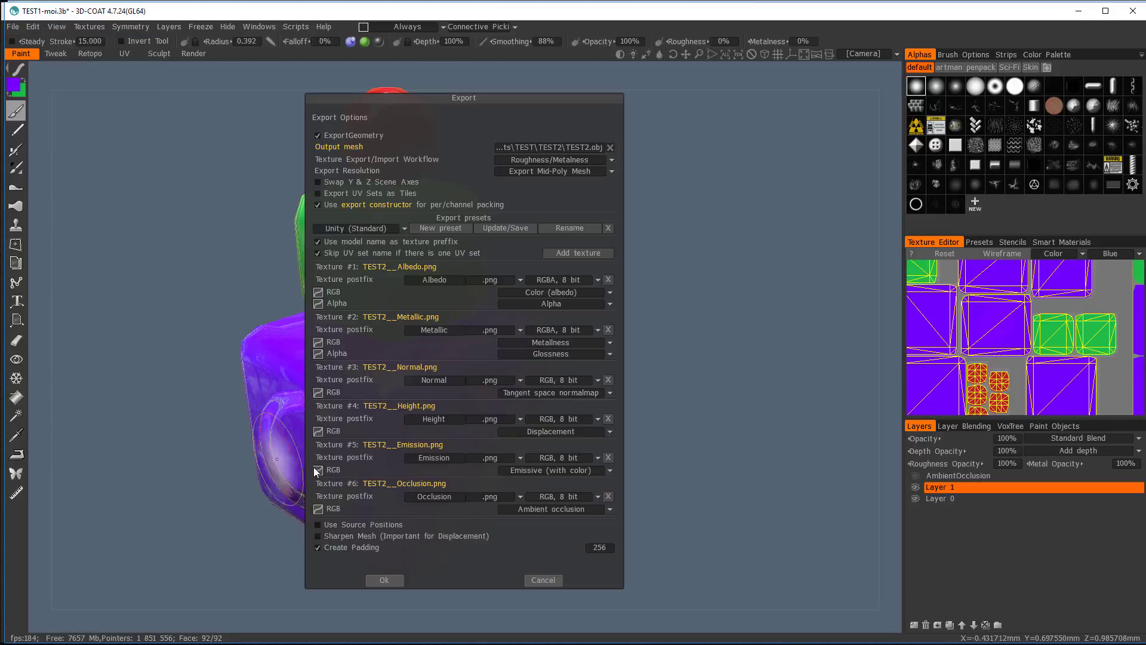
left_click(384, 581)
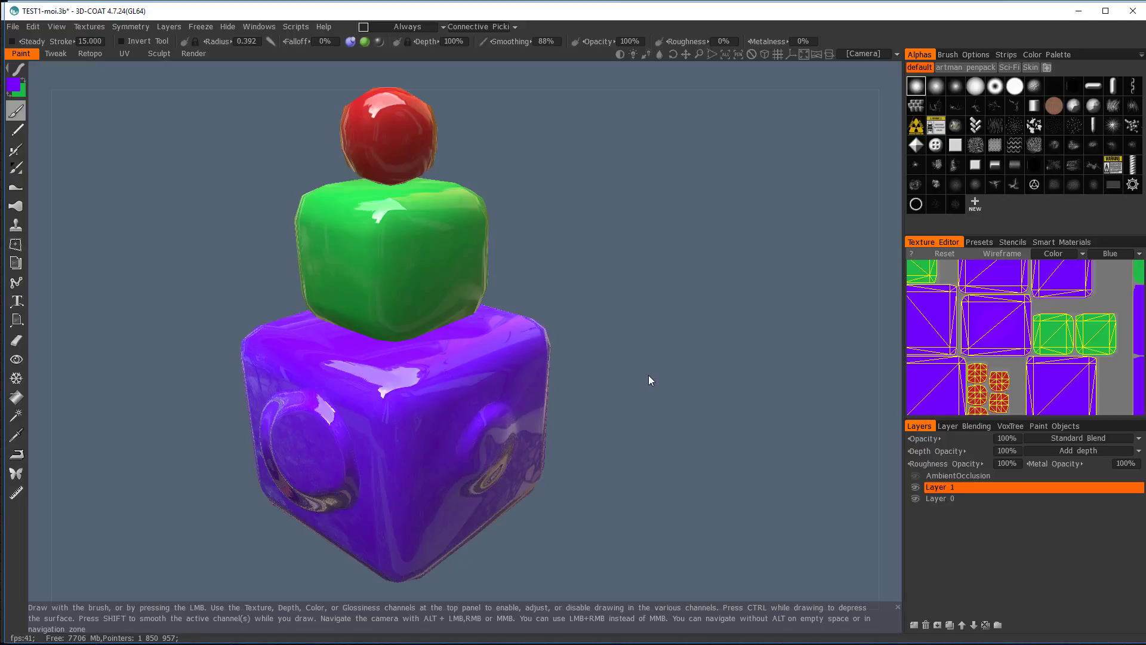
- Turn on the AmbientOcclusion layer and export the mesh and textures over TEST2.obj again with the Unity (Standard) preset
left_click(916, 476)
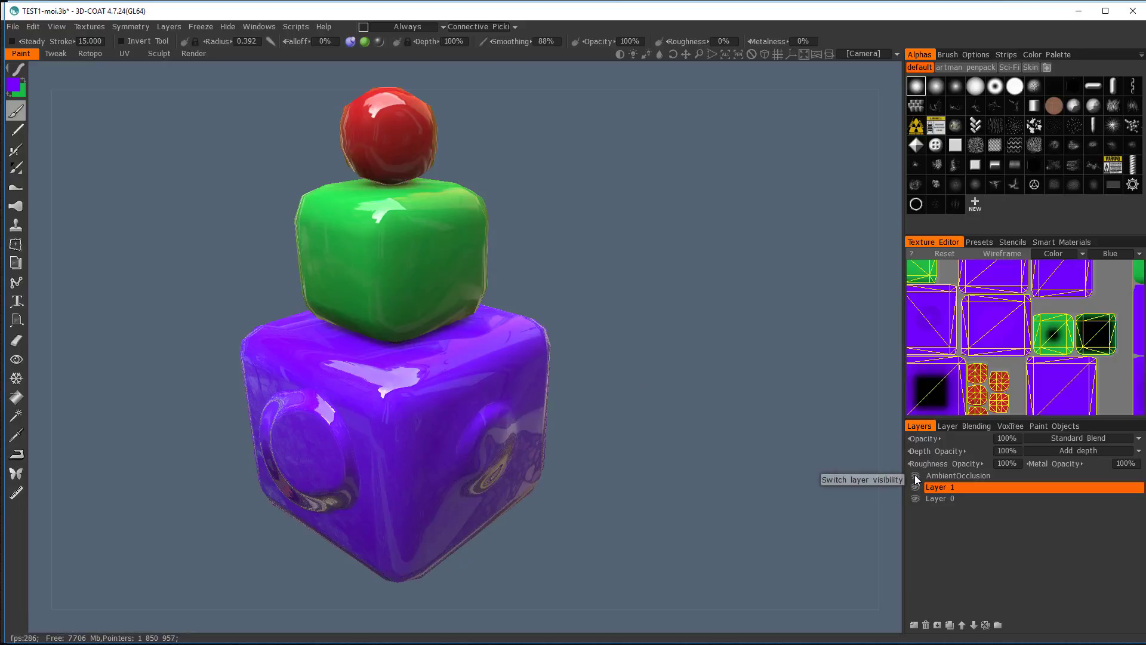
left_click(14, 27)
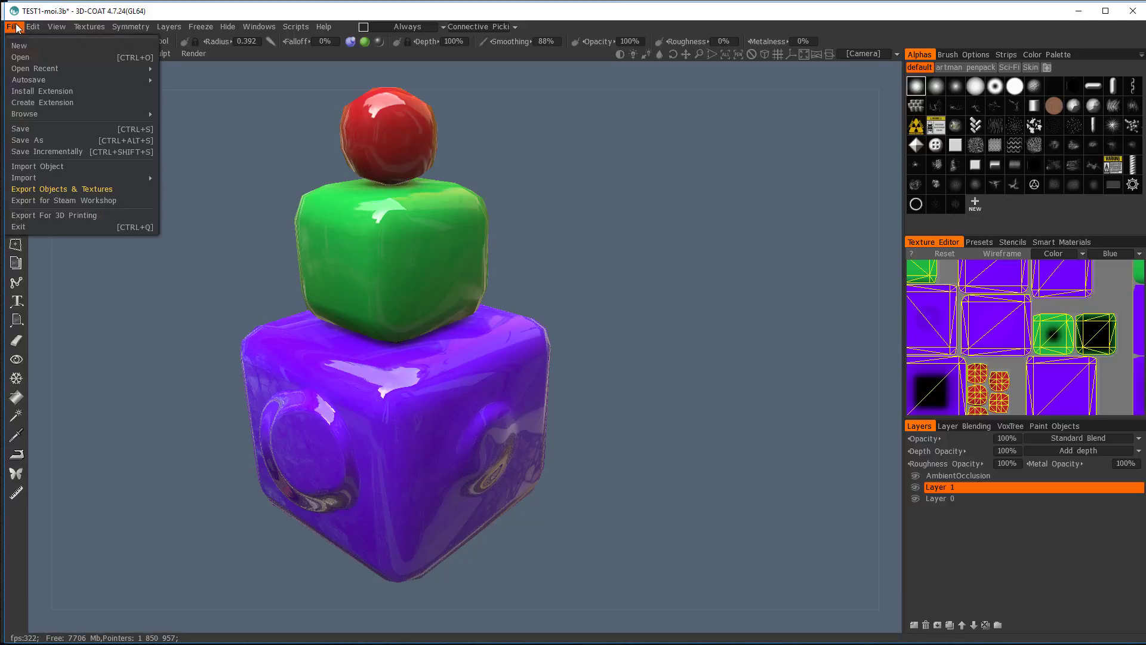
left_click(49, 188)
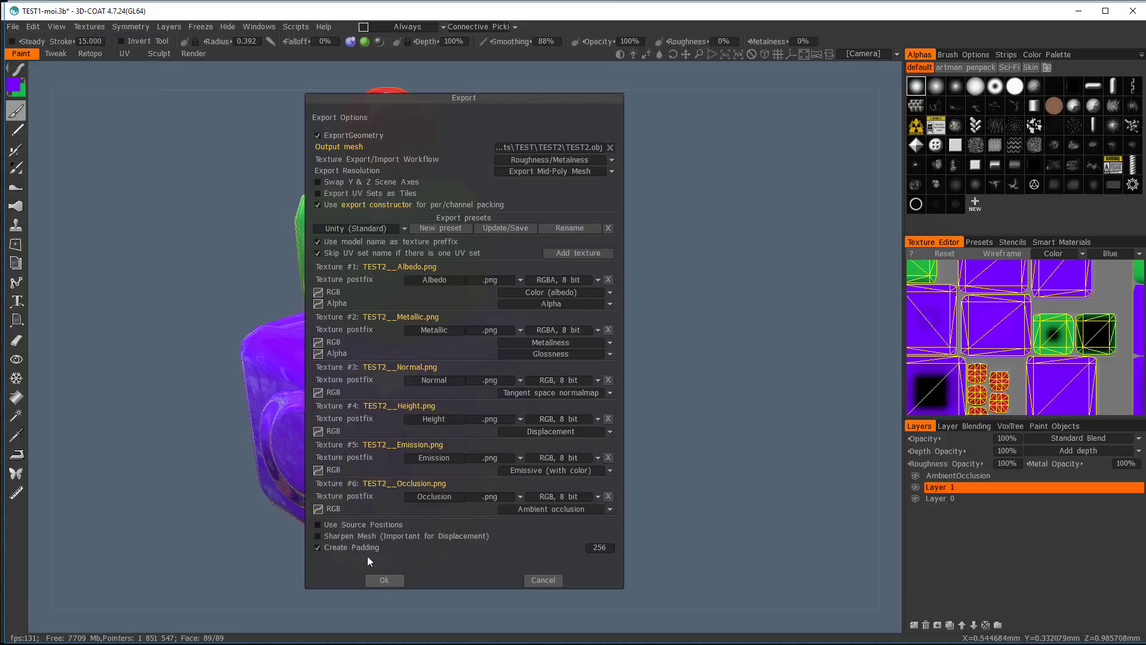
left_click(375, 579)
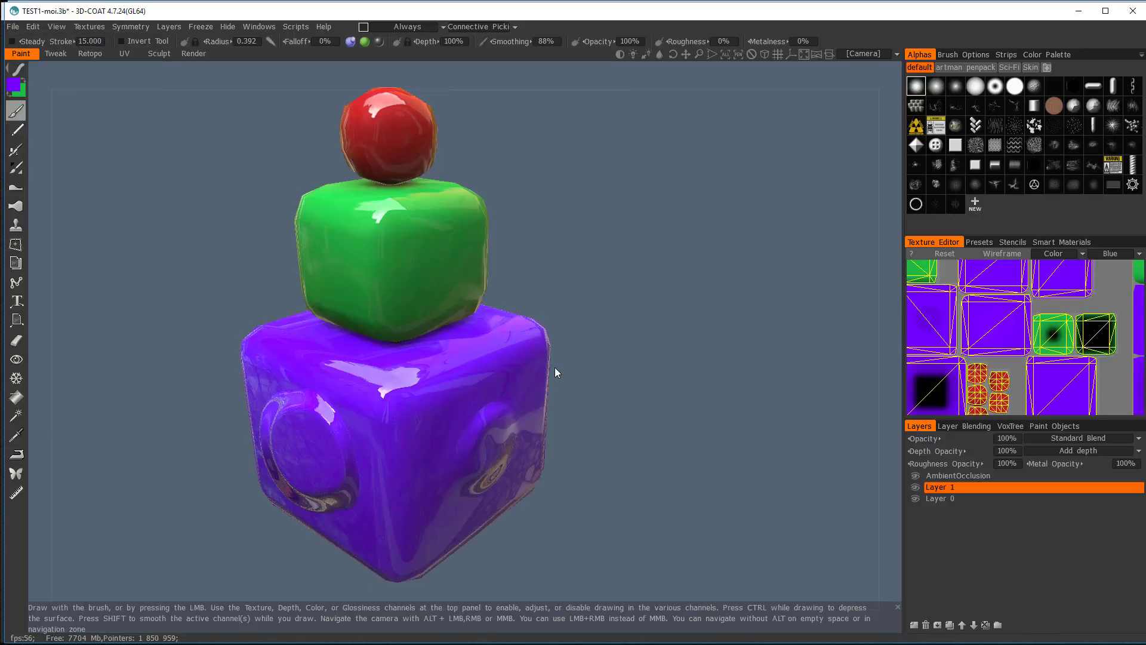
- Switch back to Unity, inspect the updated TEST2 tower and remove the Occlusion texture from the Blue material
key("alt+Tab")
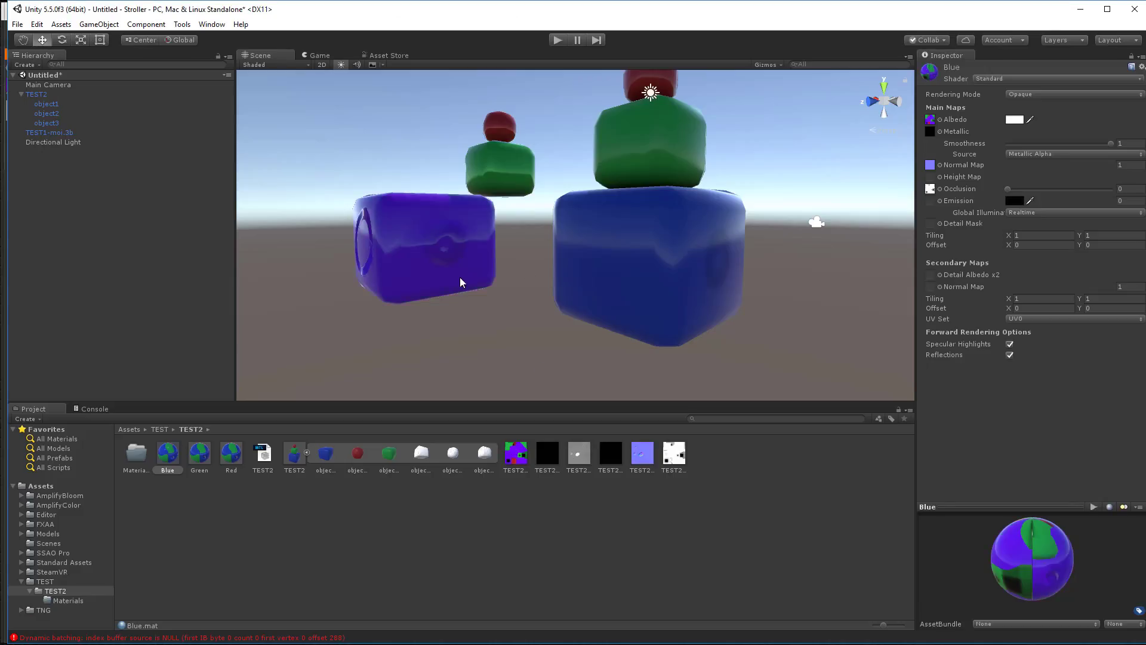
left_click_drag(476, 289, 417, 272, "alt")
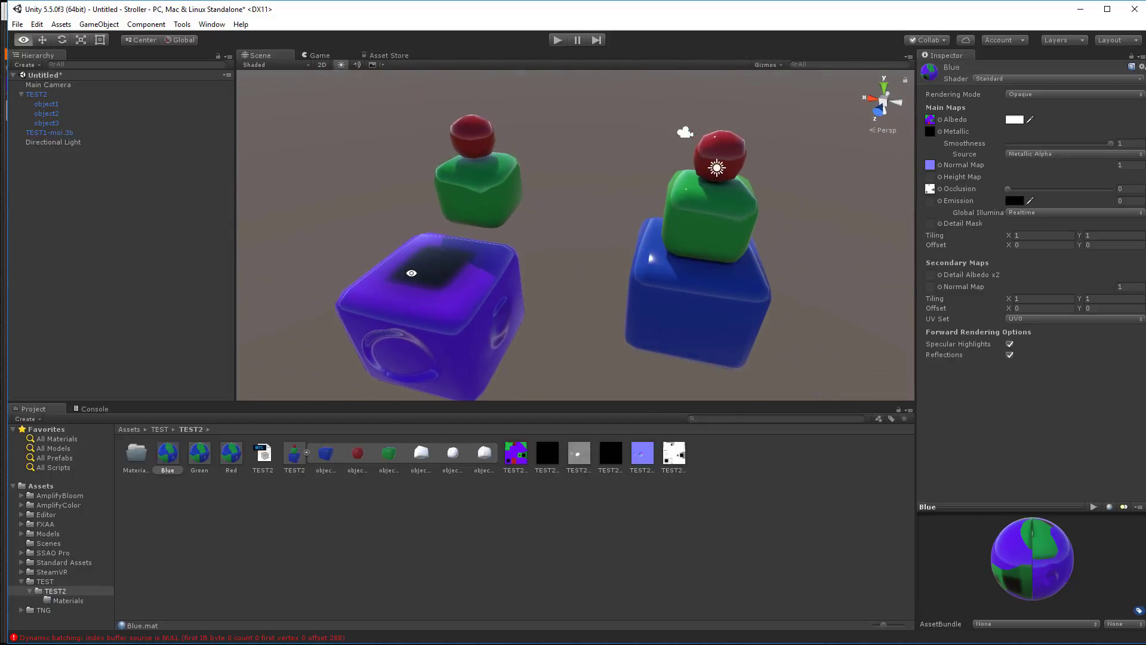
left_click(931, 188)
key("Delete")
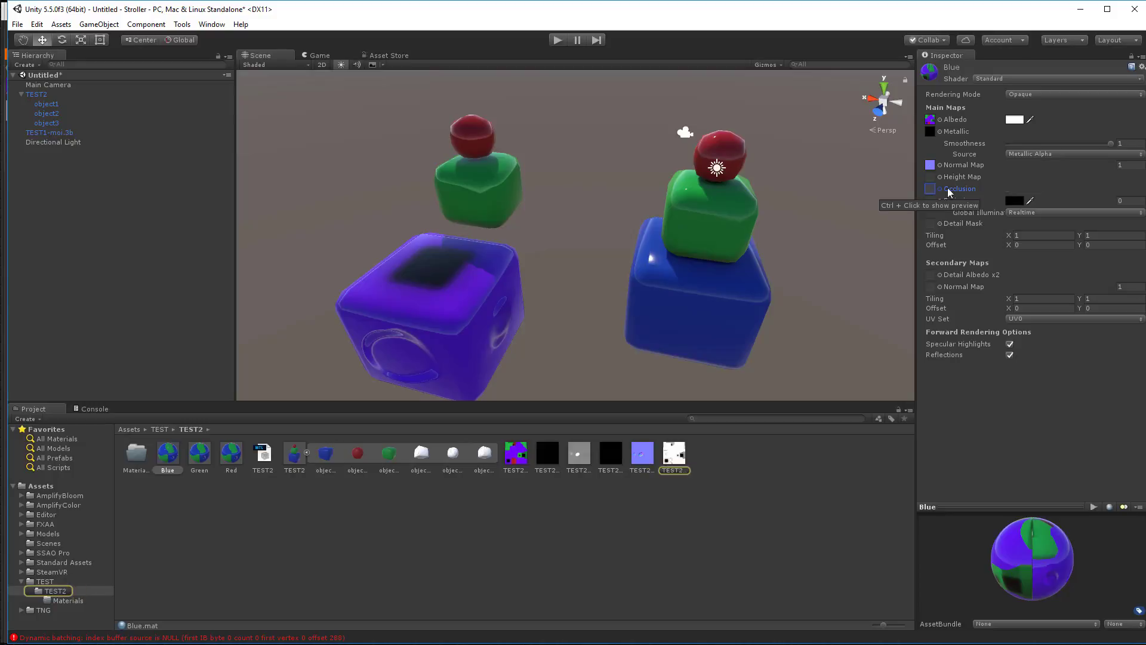
- Reassign the TEST2 occlusion texture to the Blue material's Occlusion map and set its strength to 0
left_click_drag(449, 316, 448, 278)
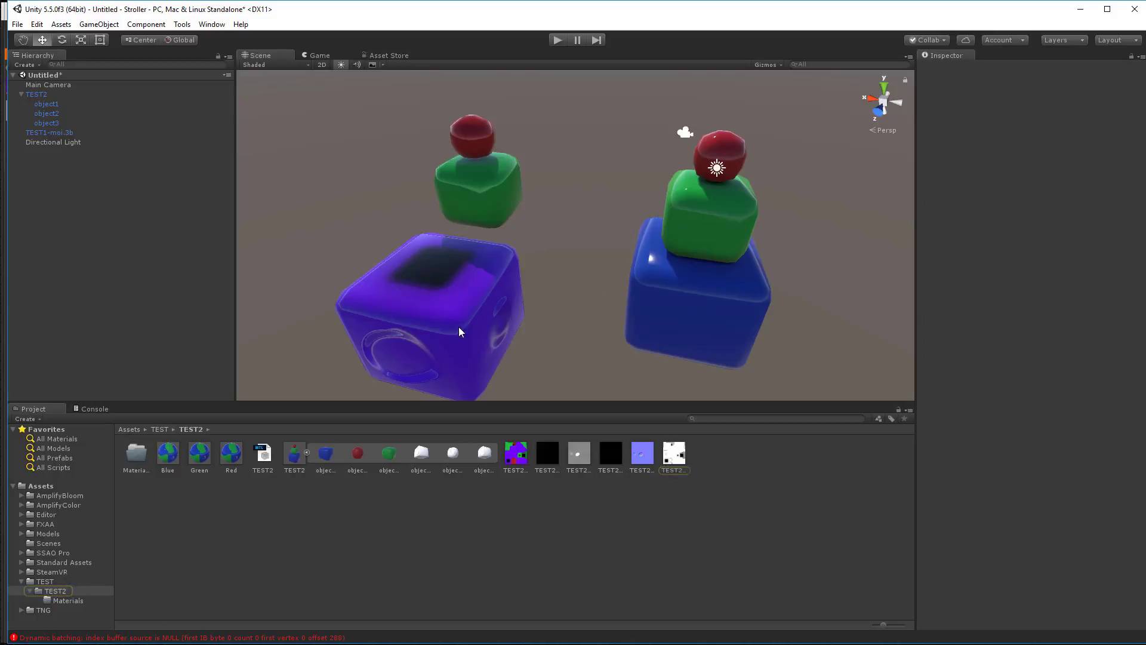
middle_click_drag(459, 327, 448, 289)
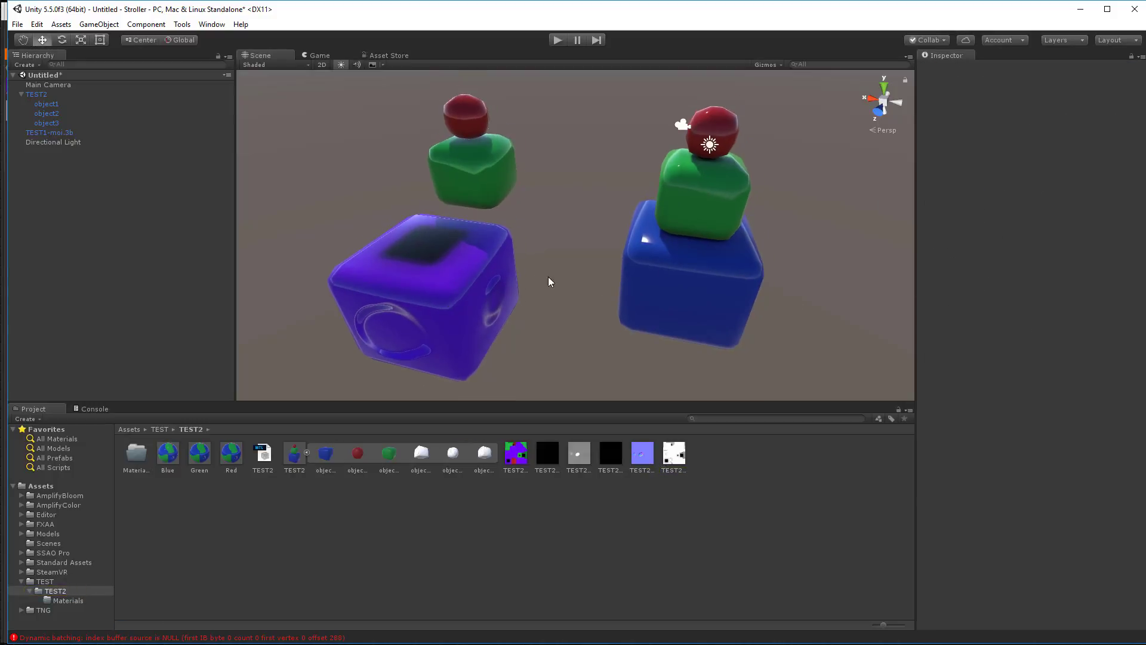
left_click(167, 455)
left_click_drag(674, 454, 932, 194)
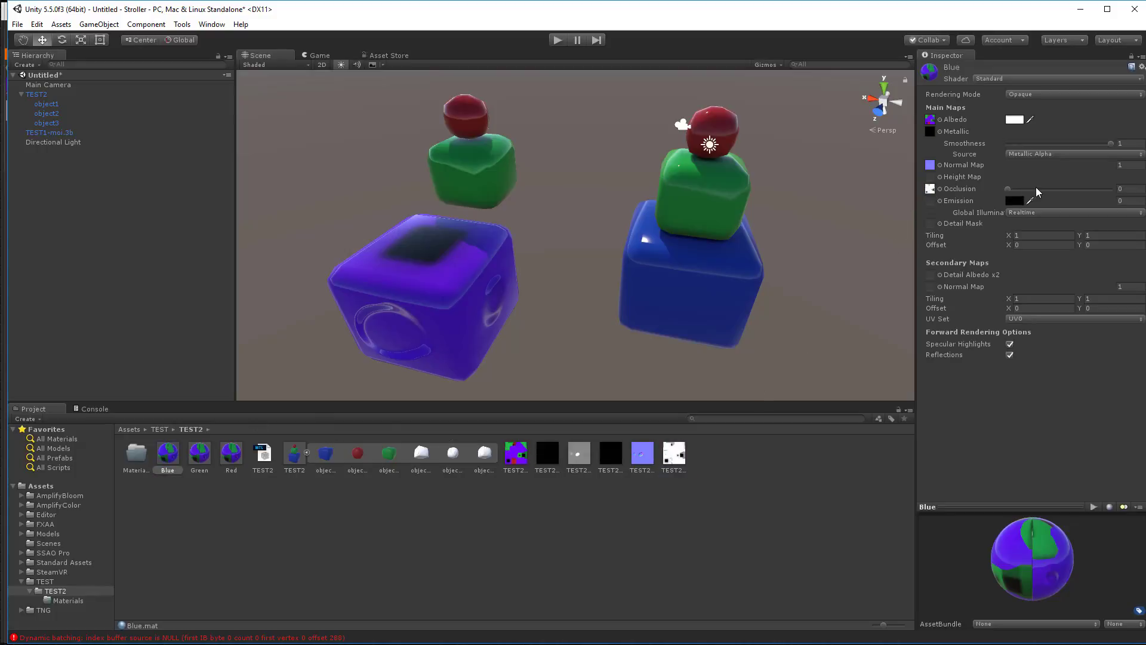
mouse_move(1005, 190)
left_mouse_down()
mouse_move(1111, 189)
mouse_move(953, 195)
left_mouse_up()
- Switch to 3D-Coat, hide the AmbientOcclusion layer and re-export the mesh and textures over TEST2.obj with the Unity (Standard) preset
key("alt+Tab")
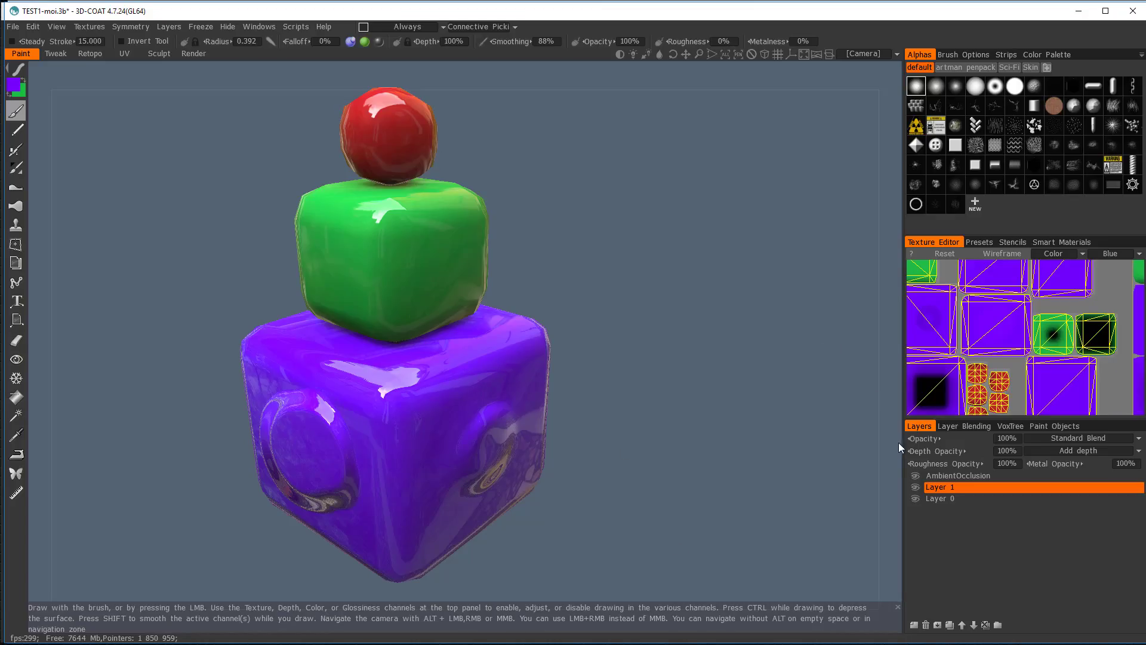
left_click(915, 476)
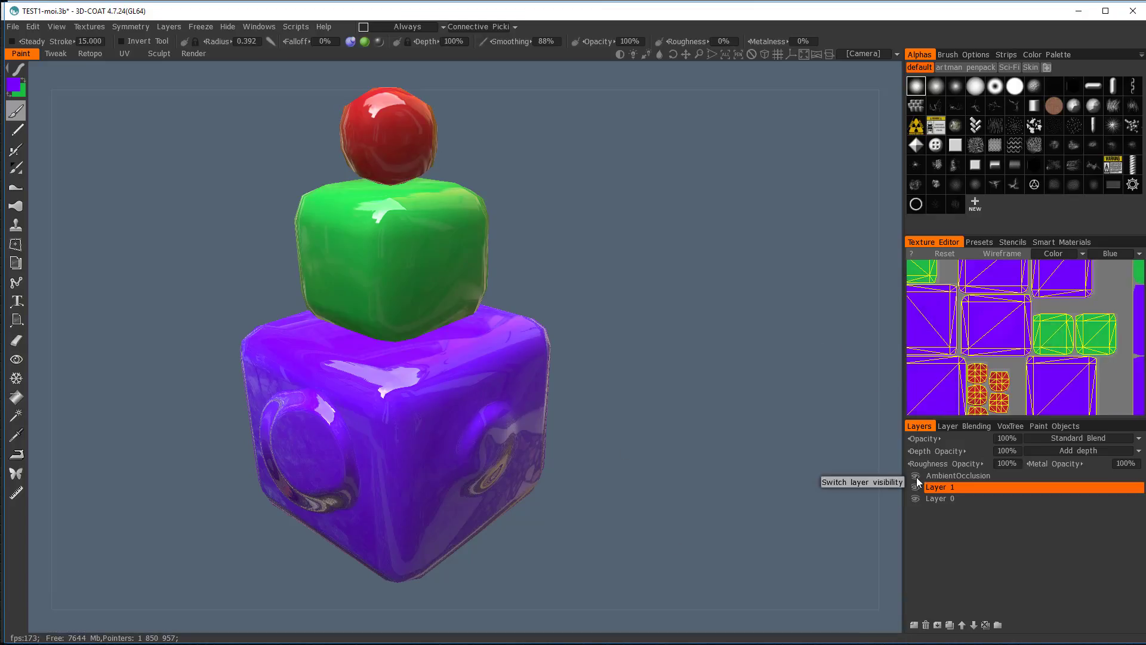
left_click(13, 27)
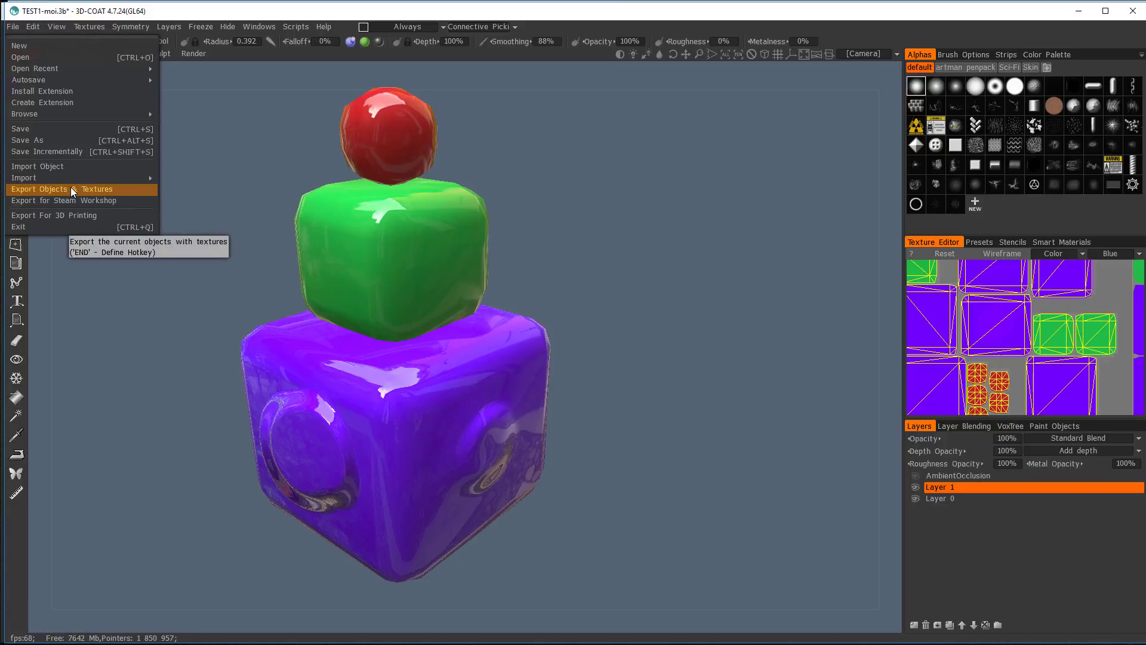
left_click(78, 189)
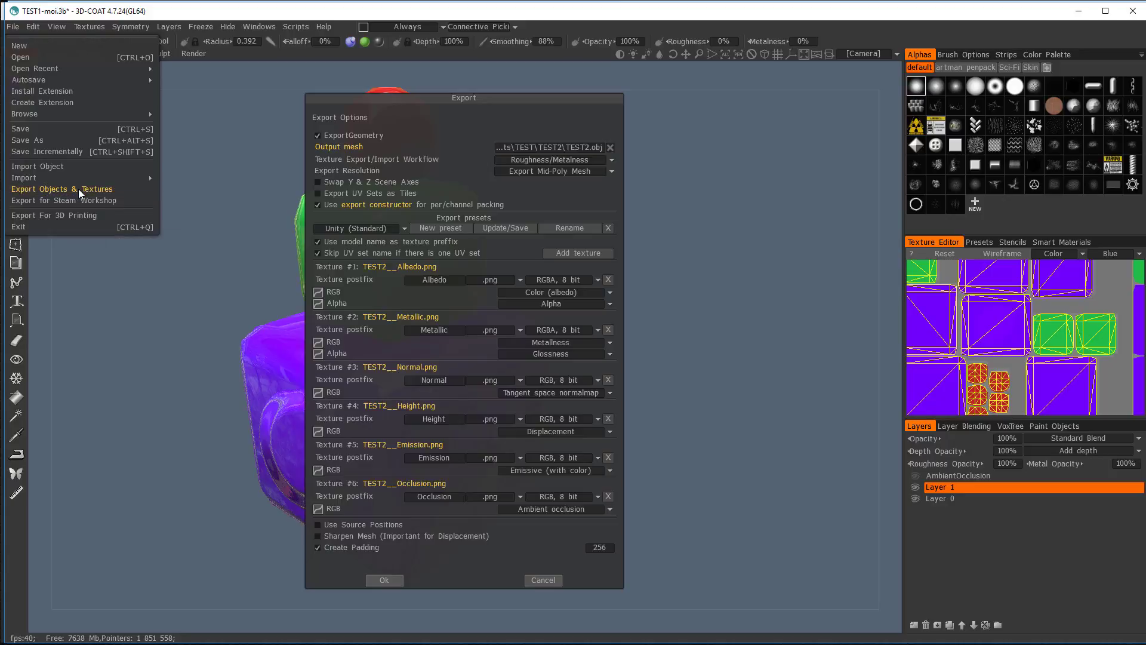
left_click(384, 580)
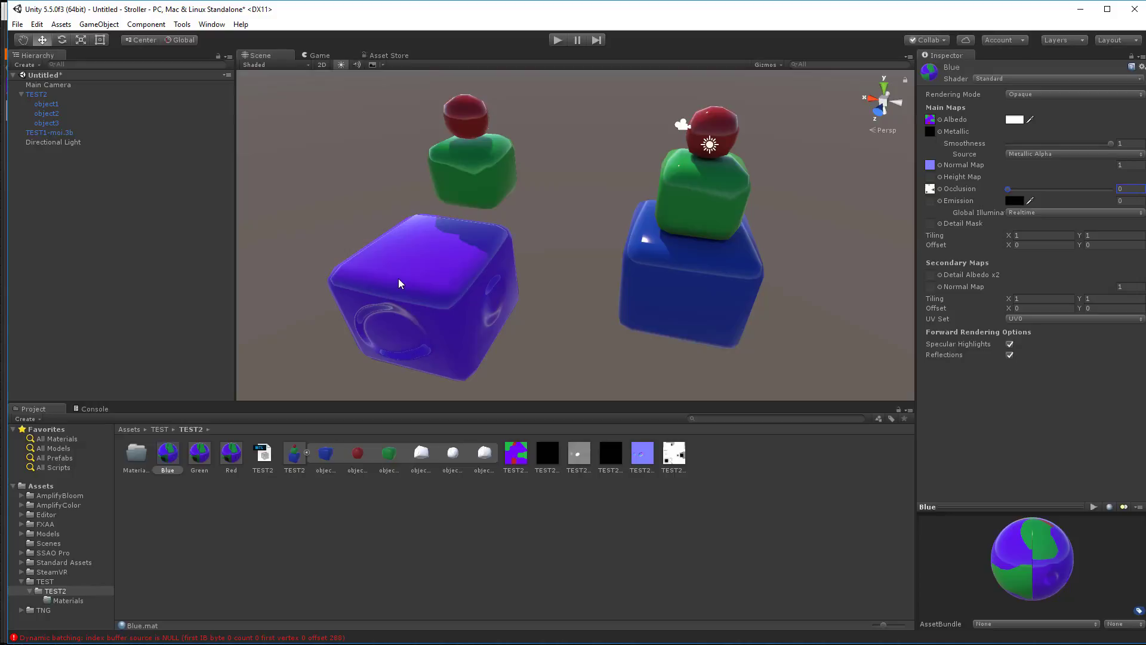
left_click_drag(657, 281, 634, 230, "alt")
- Switch to MoI and select all three solids of the tower
key("alt+Tab")
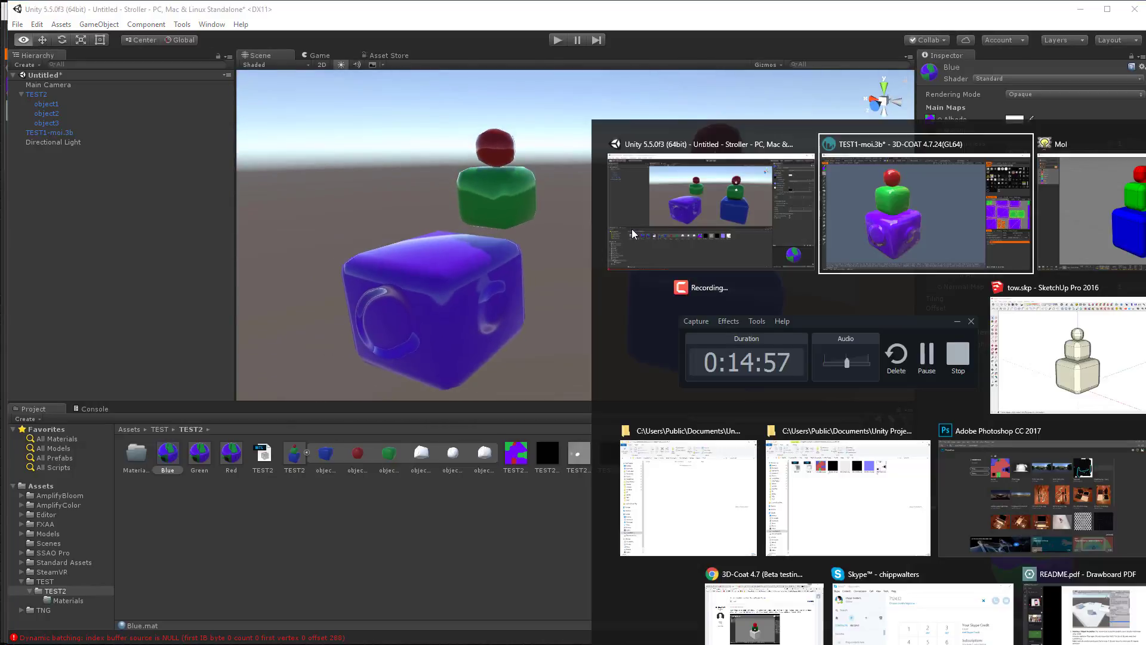
key("alt+Tab")
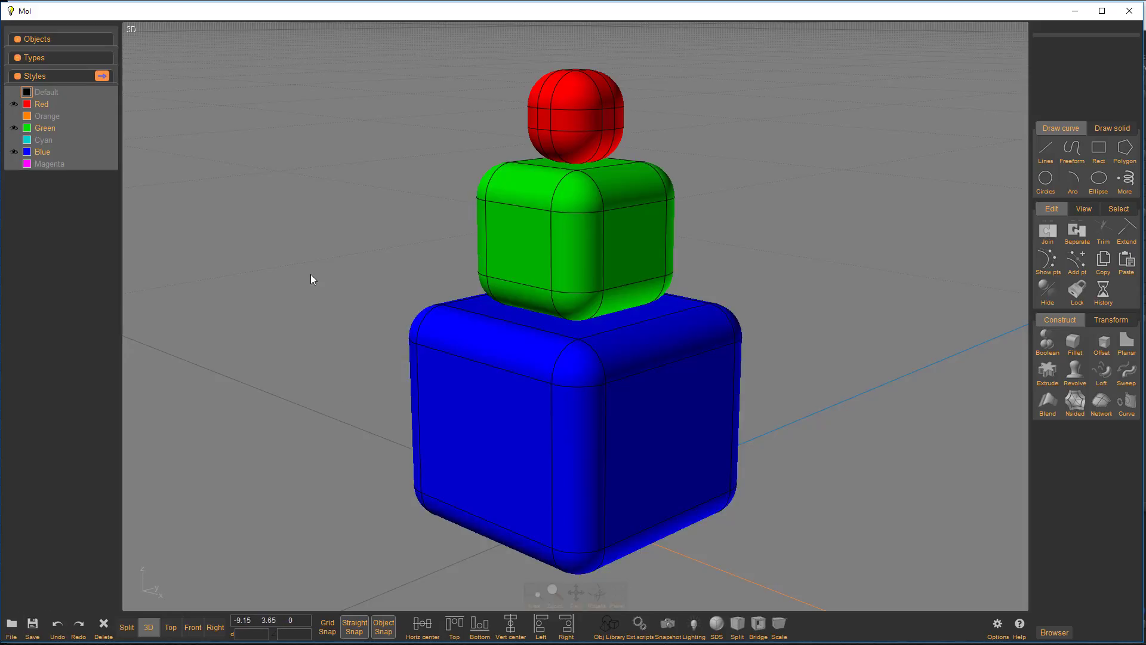
key("ctrl+a")
- Try to export the selected solids over tow.skp in Downloads with a meshing angle of 50
left_click(12, 624)
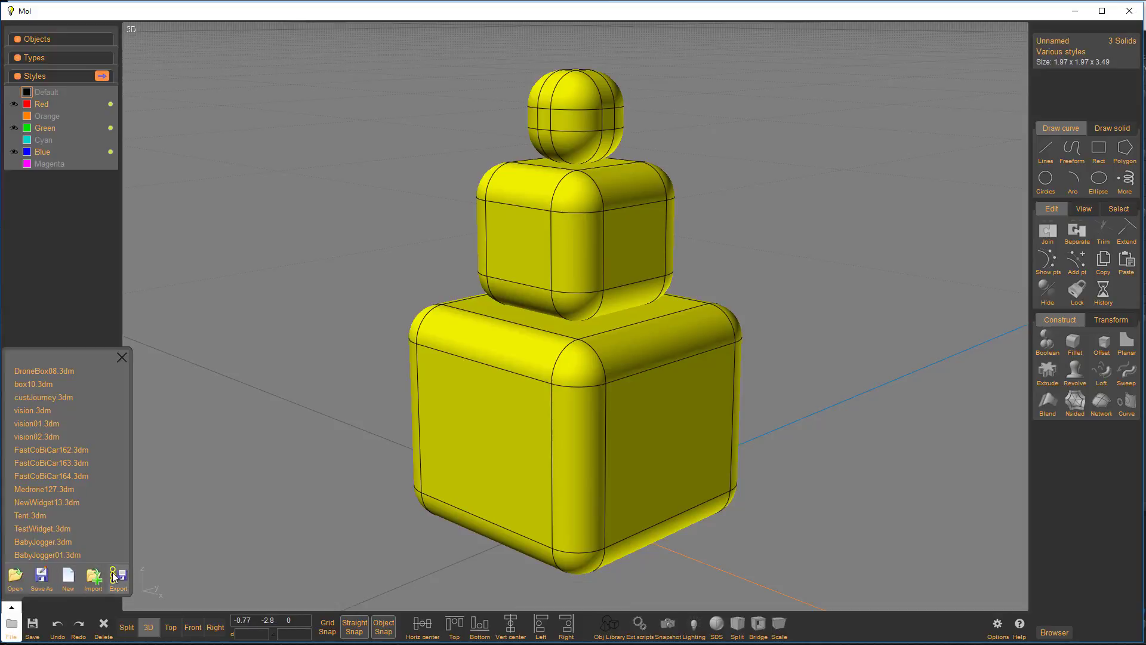
left_click(113, 573)
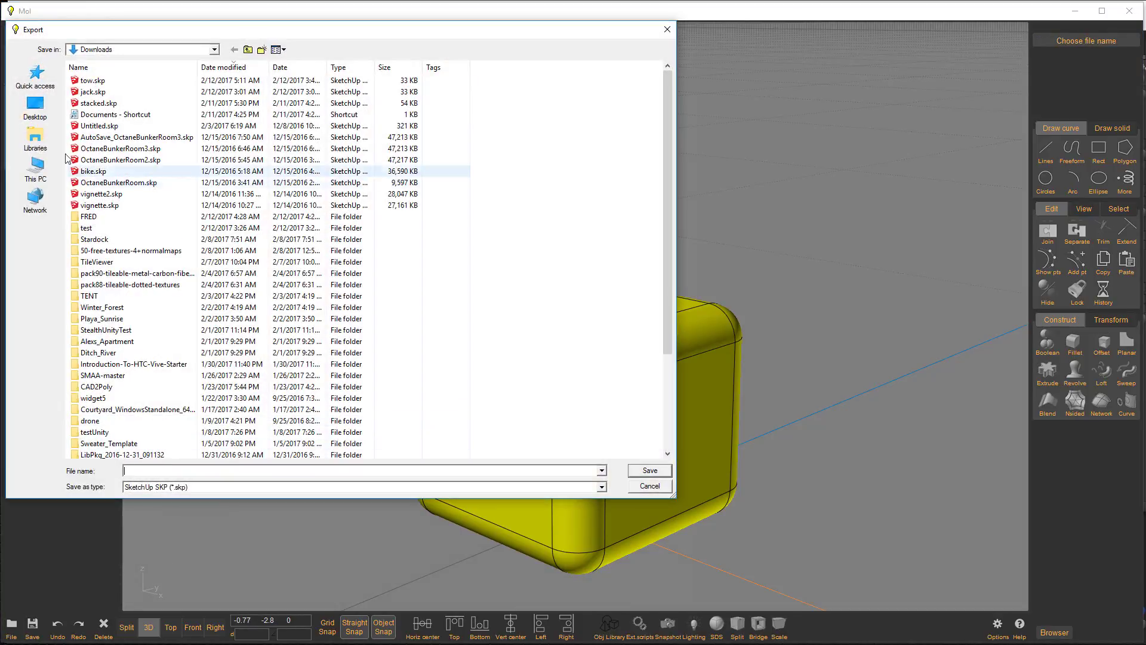
left_click(96, 80)
left_click(646, 471)
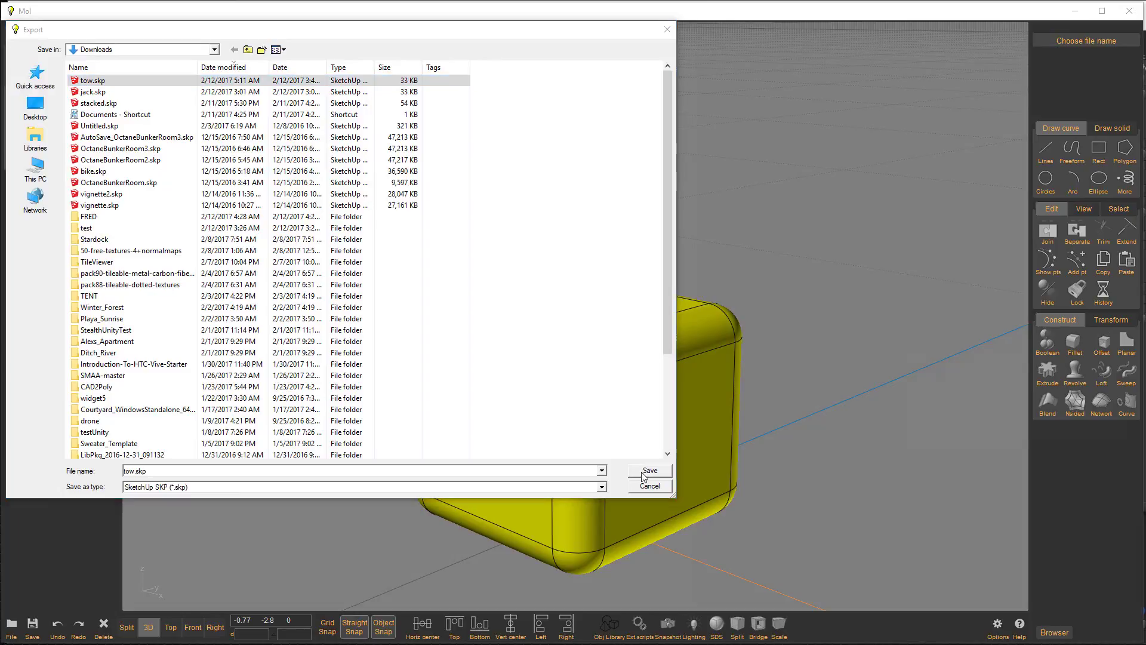
left_click(1060, 430)
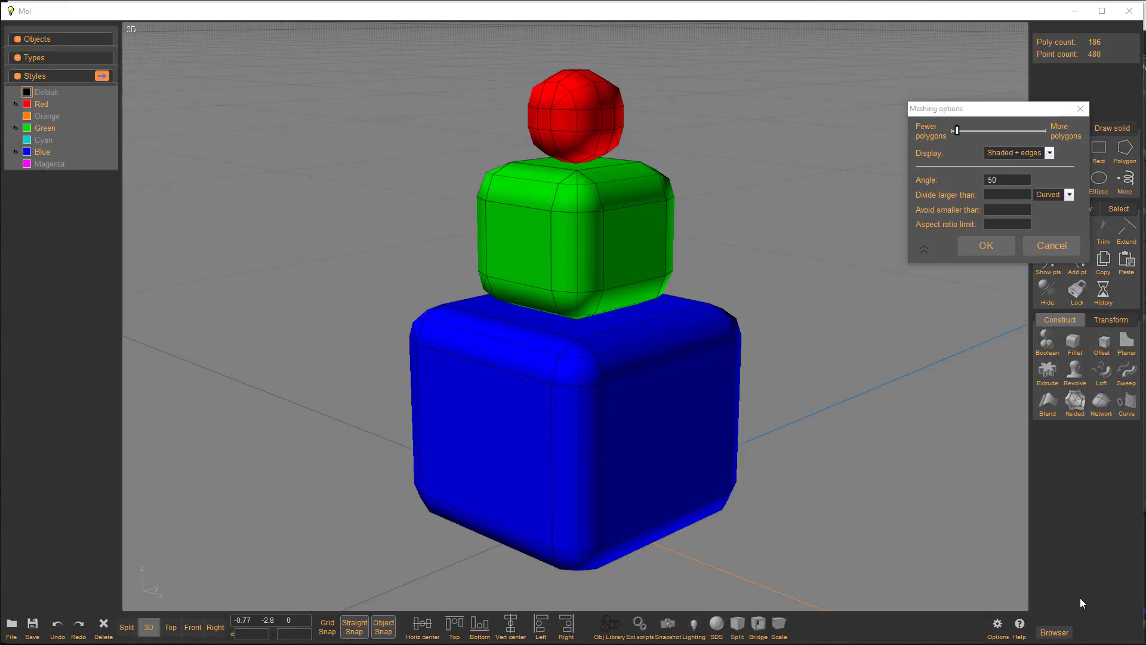
left_click(985, 246)
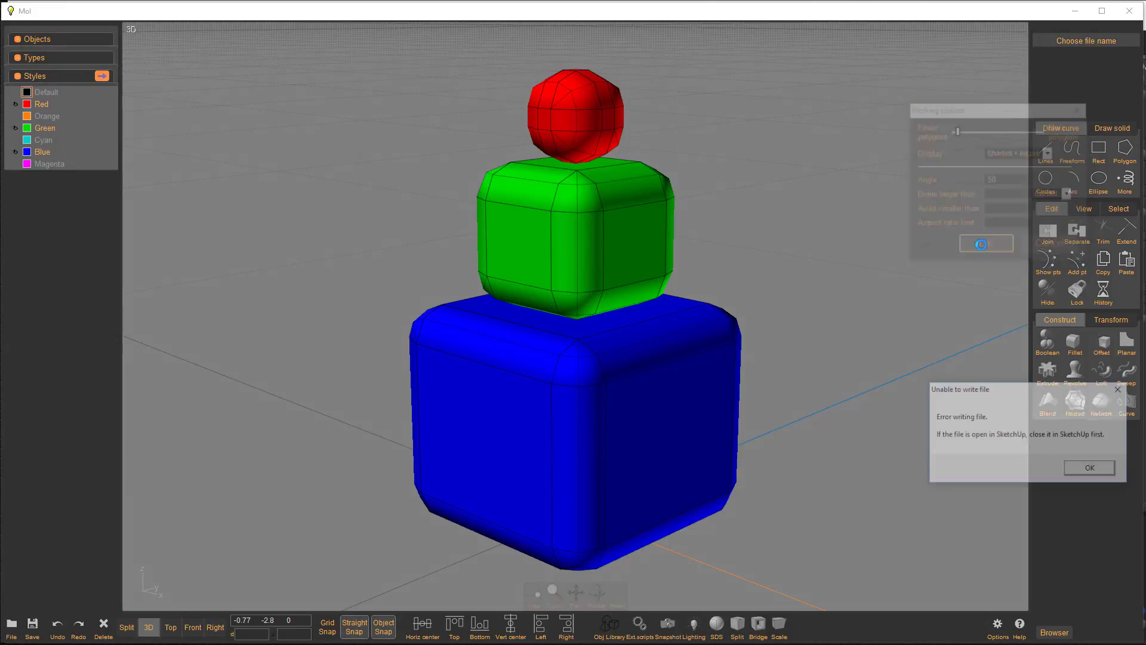
left_click(1090, 470)
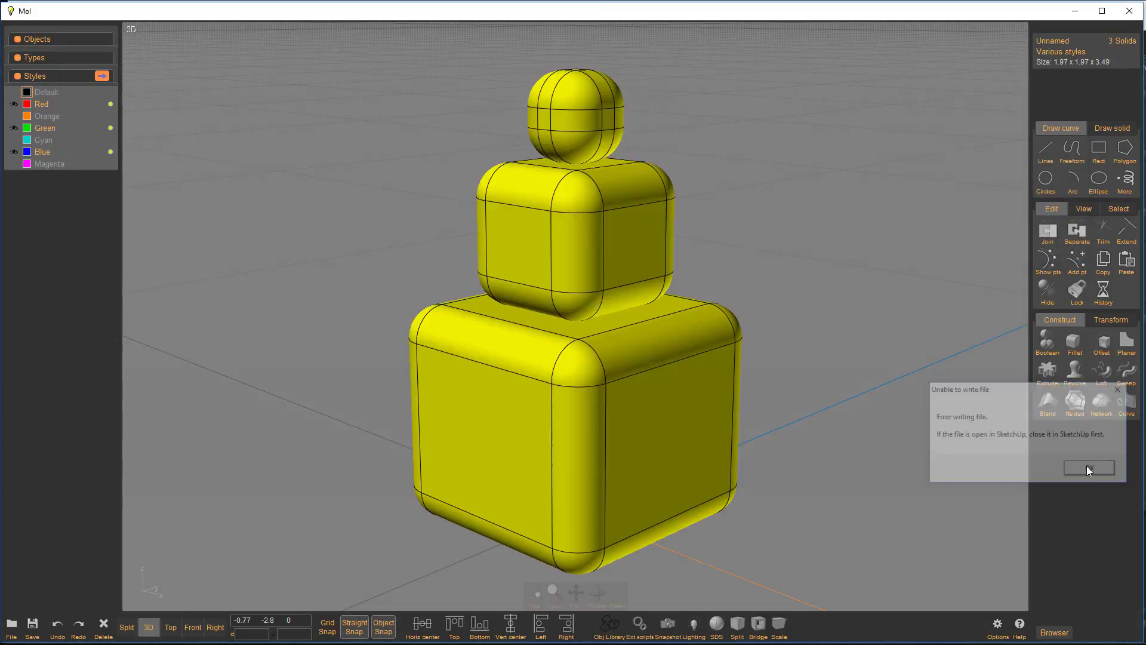
- Export the selected solids over towSu.skp in Downloads as SketchUp SKP with a meshing angle of 50
left_click(11, 626)
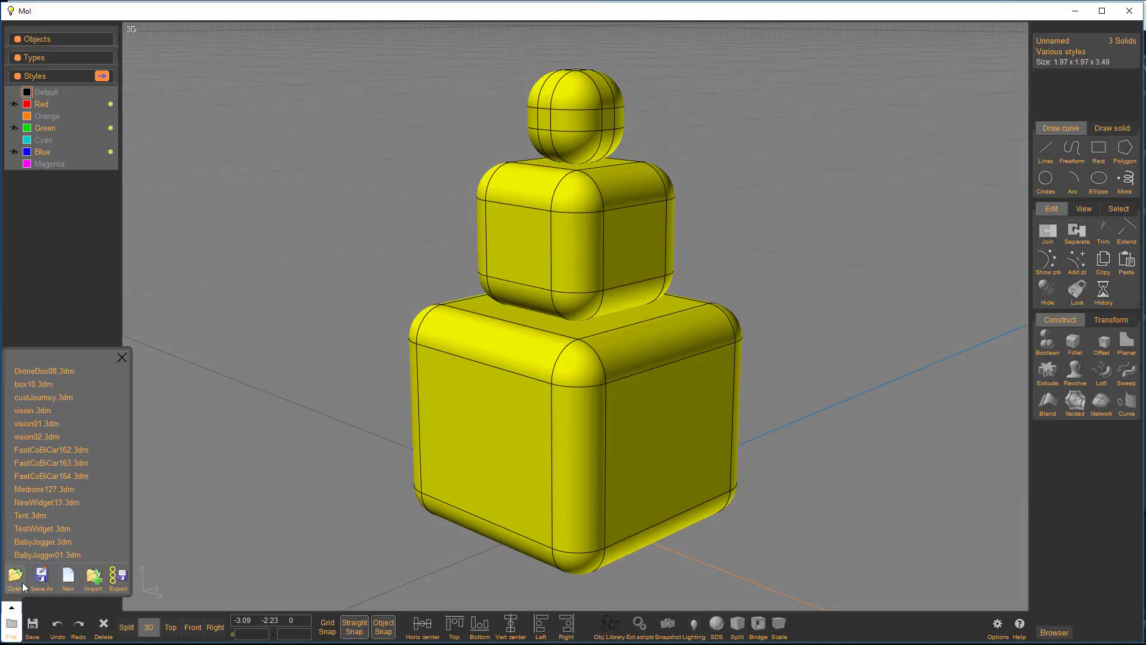
left_click(124, 575)
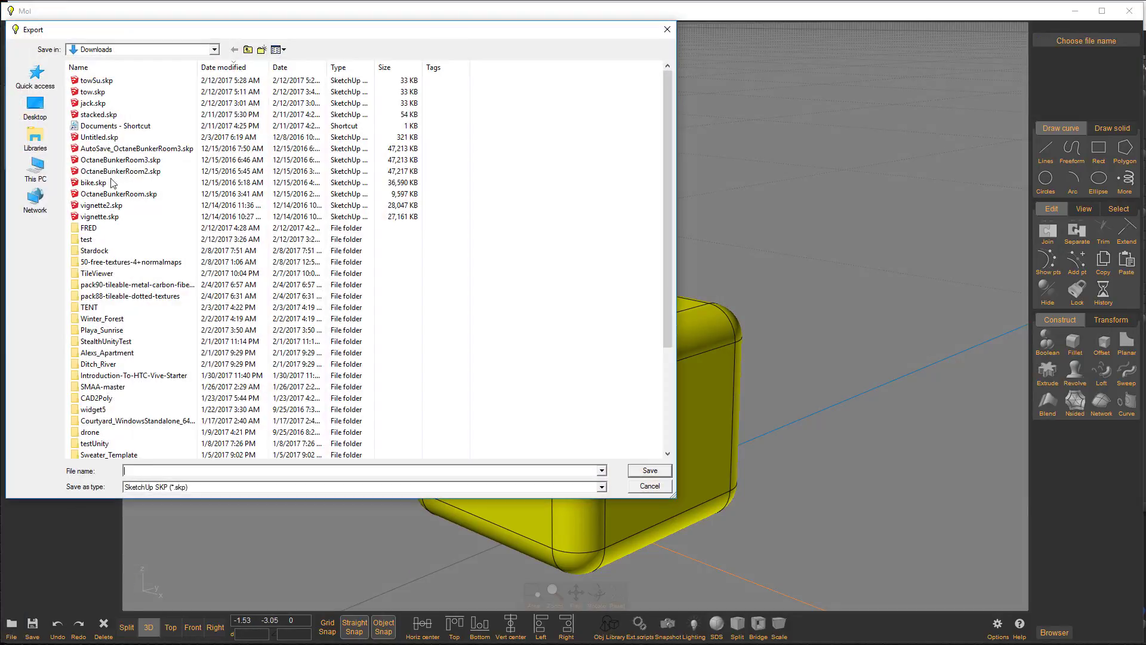
left_click(105, 80)
left_click(644, 473)
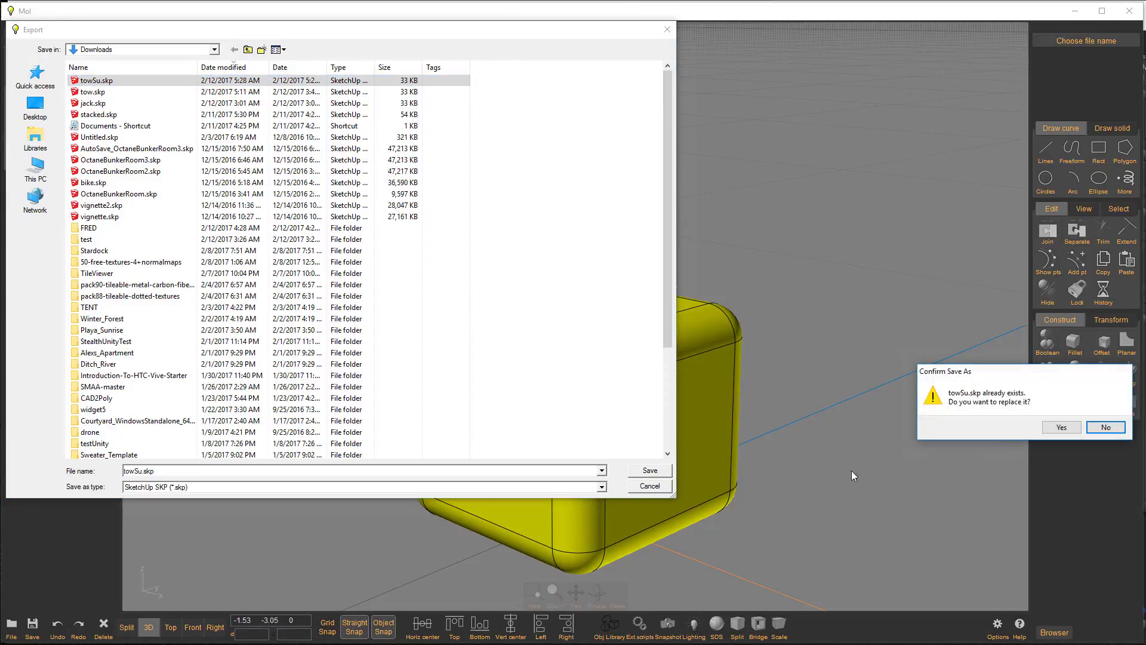
left_click(1061, 428)
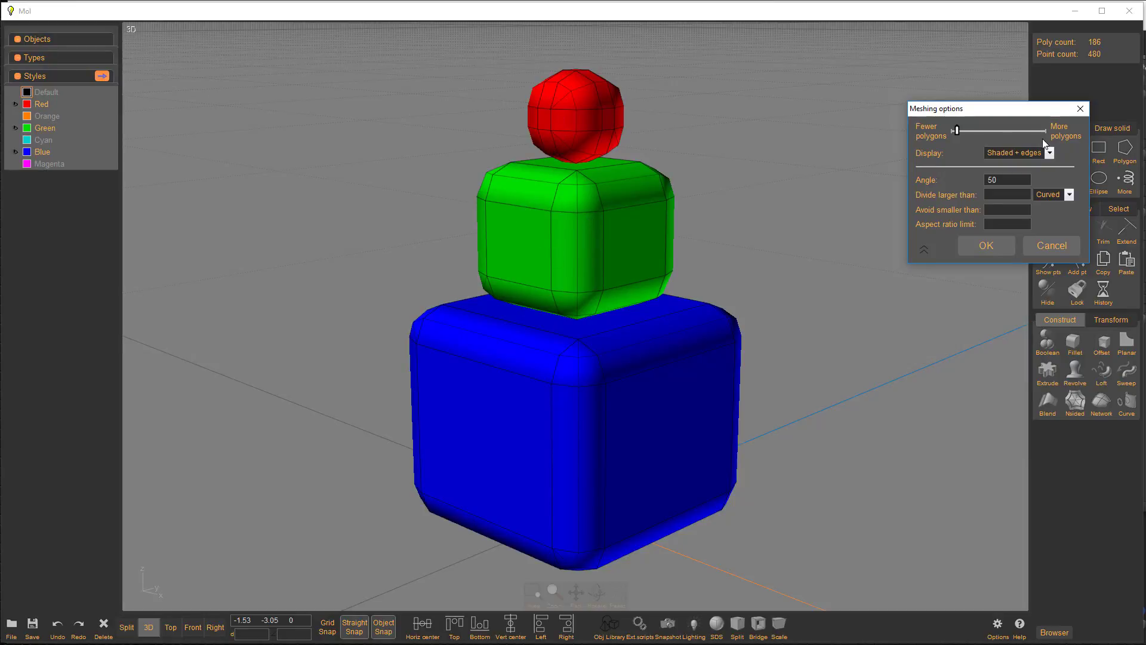
left_click(986, 246)
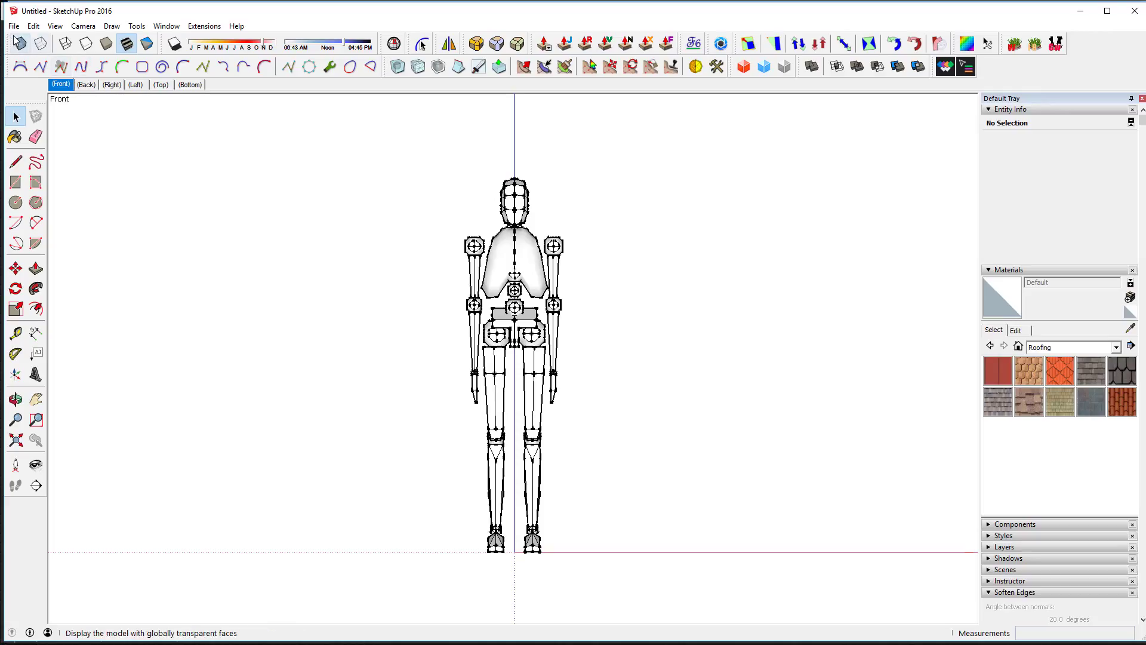
- Open towSu.skp from Downloads in SketchUp and accept the file version notice
left_click(14, 26)
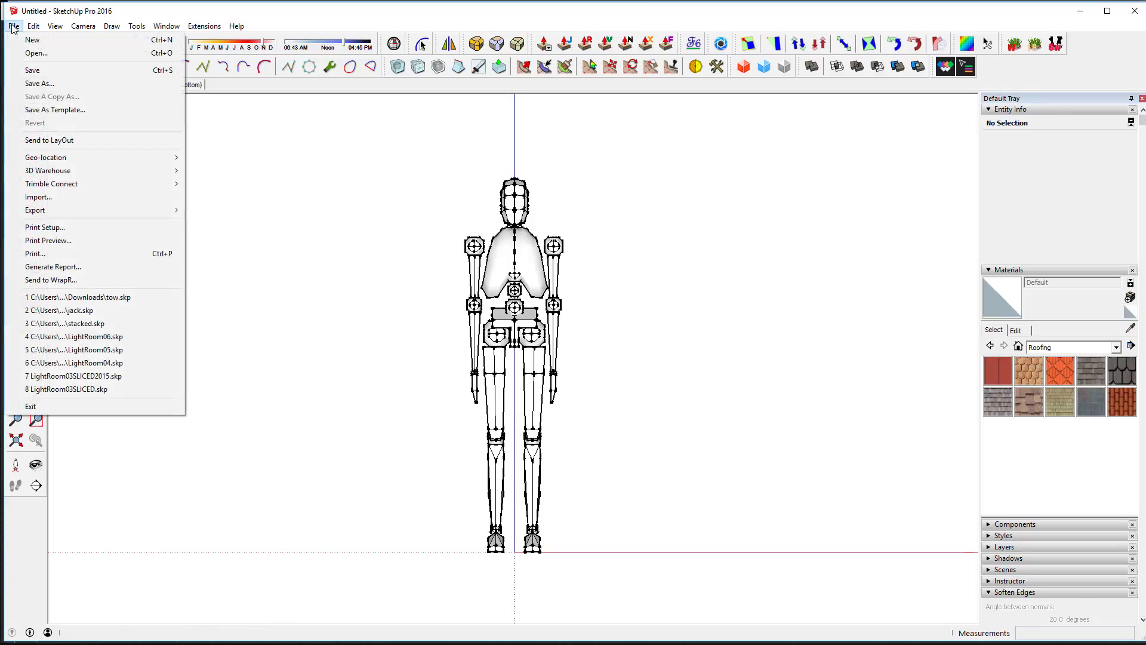
left_click(25, 54)
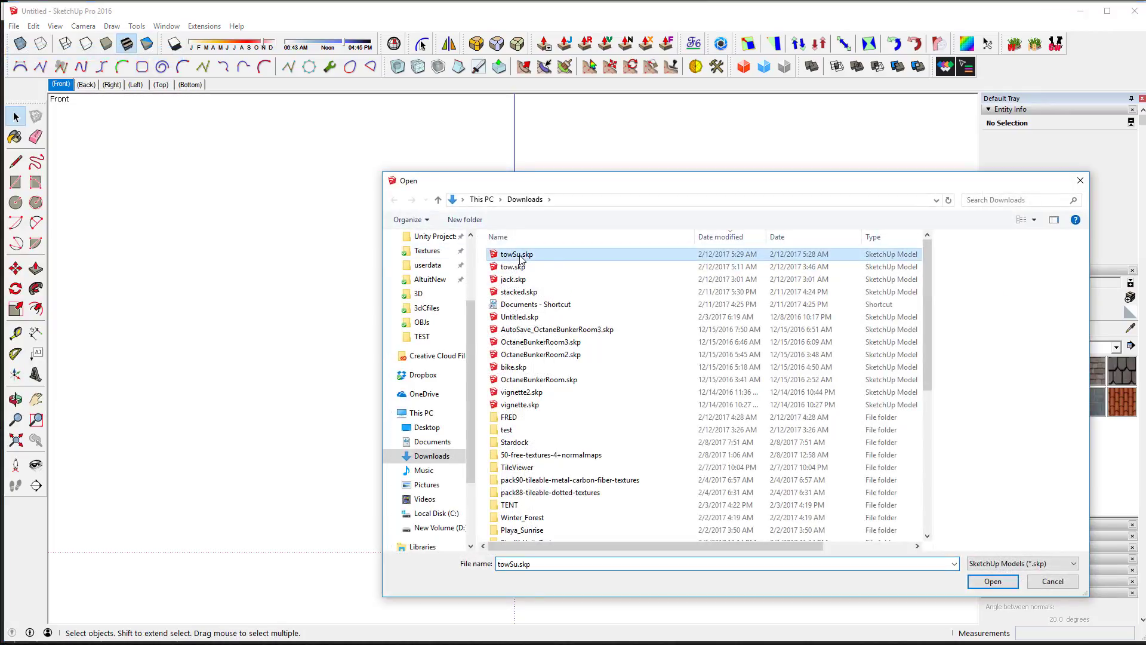
double_click(517, 255)
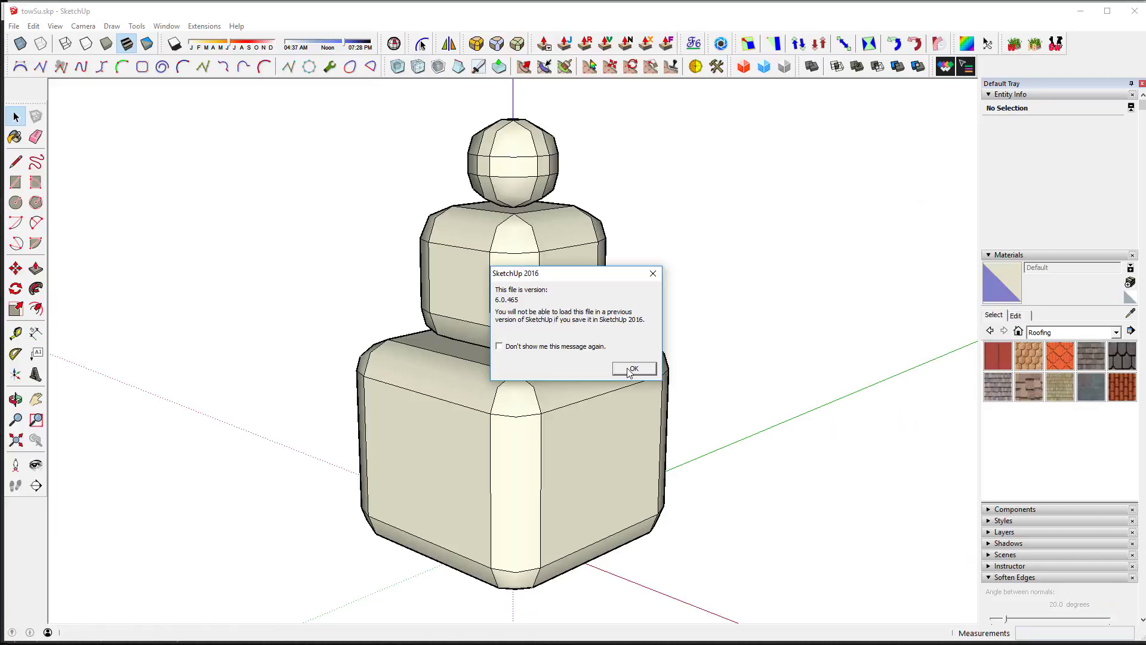
left_click(634, 369)
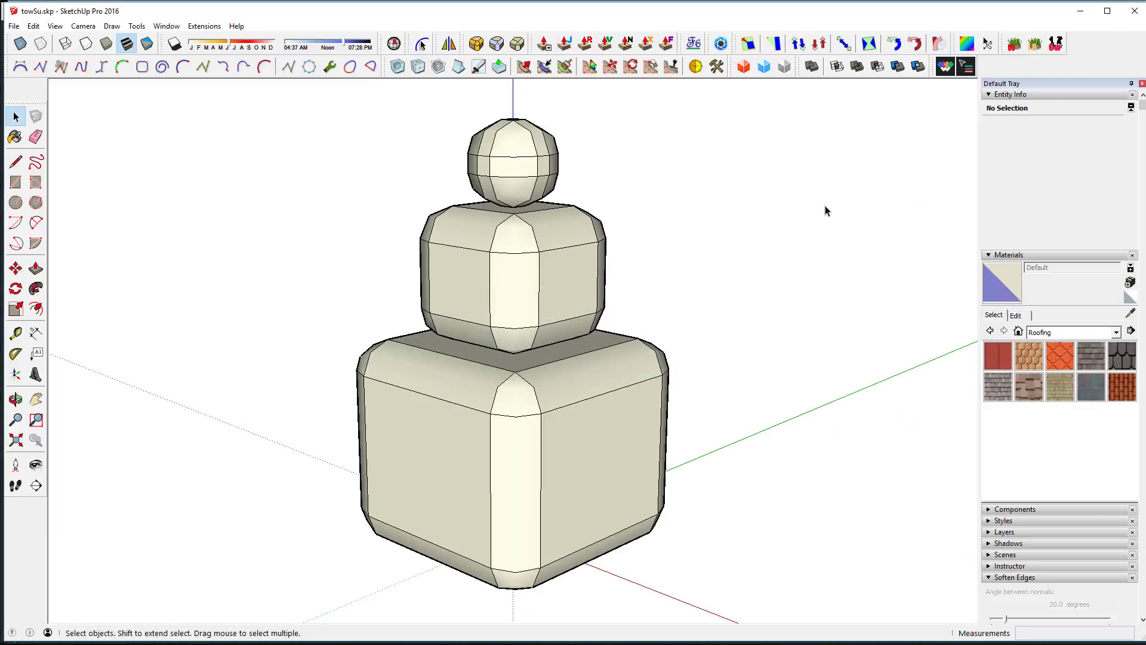
left_click_drag(825, 211, 750, 260)
middle_click_drag(768, 265, 824, 264)
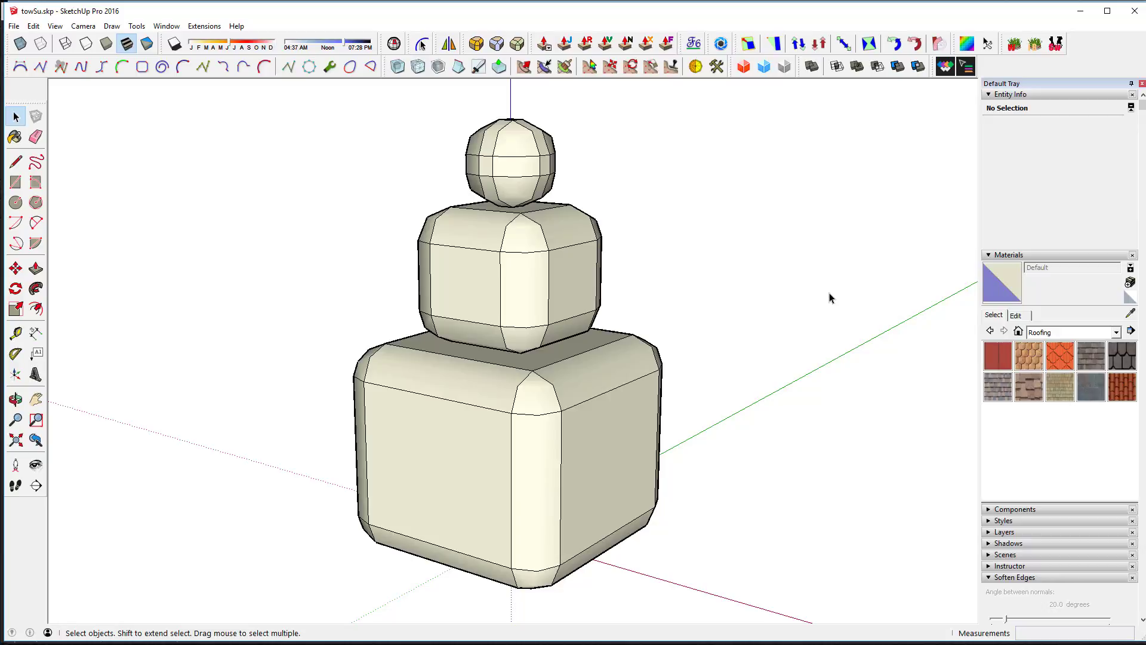
- Make a separate group from each of the tower's three shapes: the ball, the middle cube and the large base cube
triple_click(533, 165)
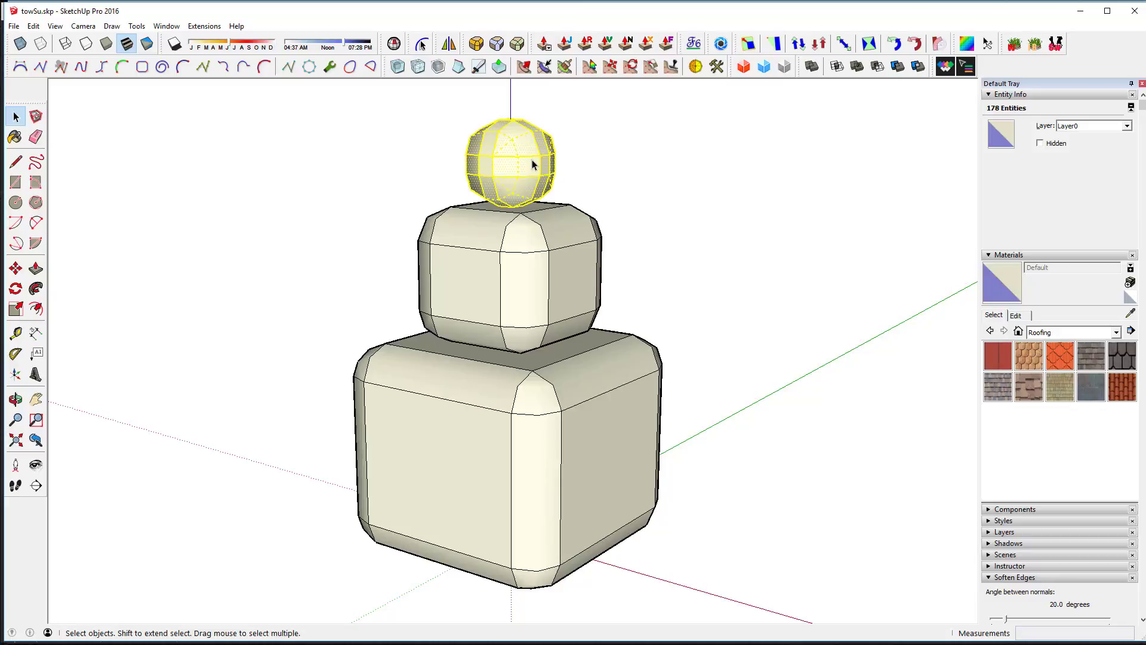
right_click(533, 165)
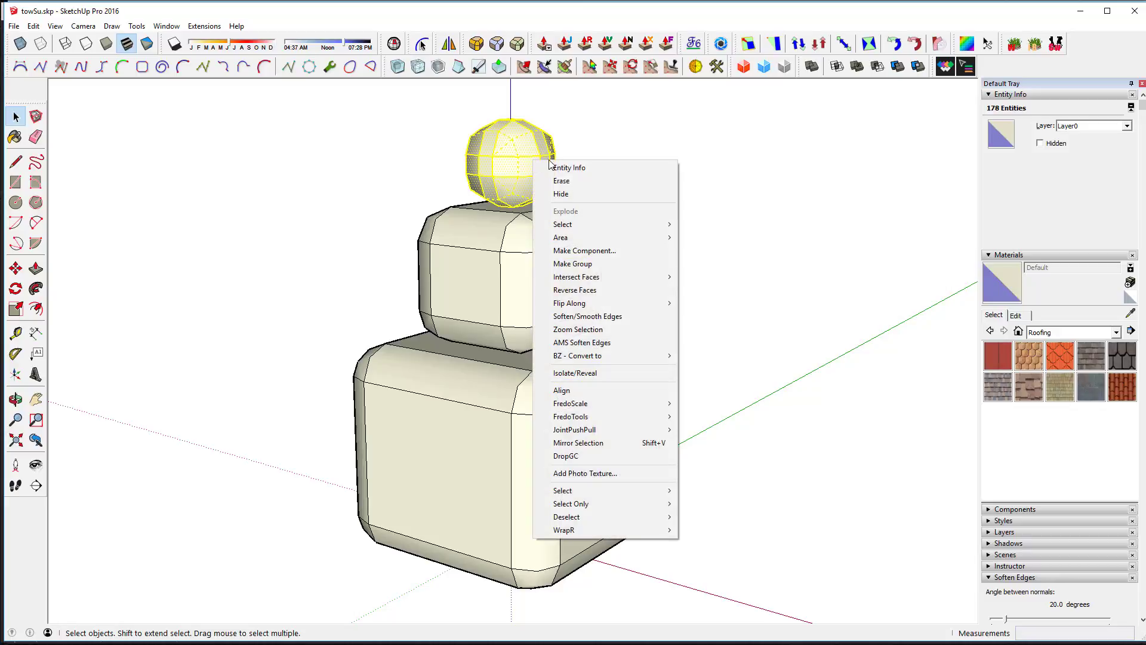
left_click(593, 267)
right_click(529, 267)
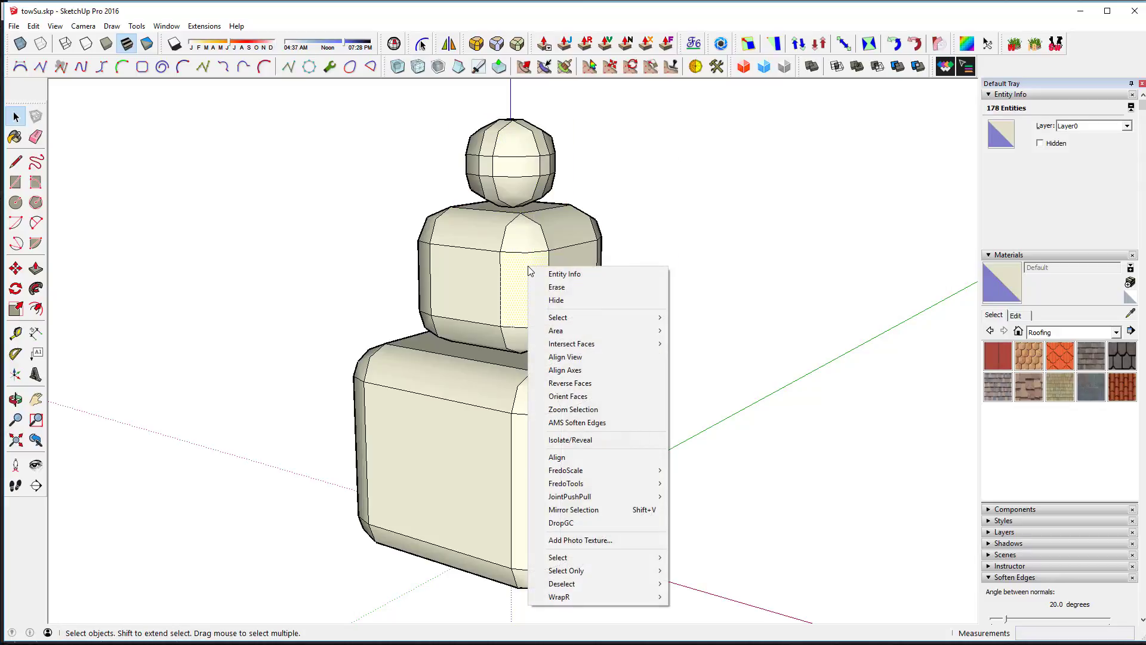
triple_click(519, 269)
right_click(520, 271)
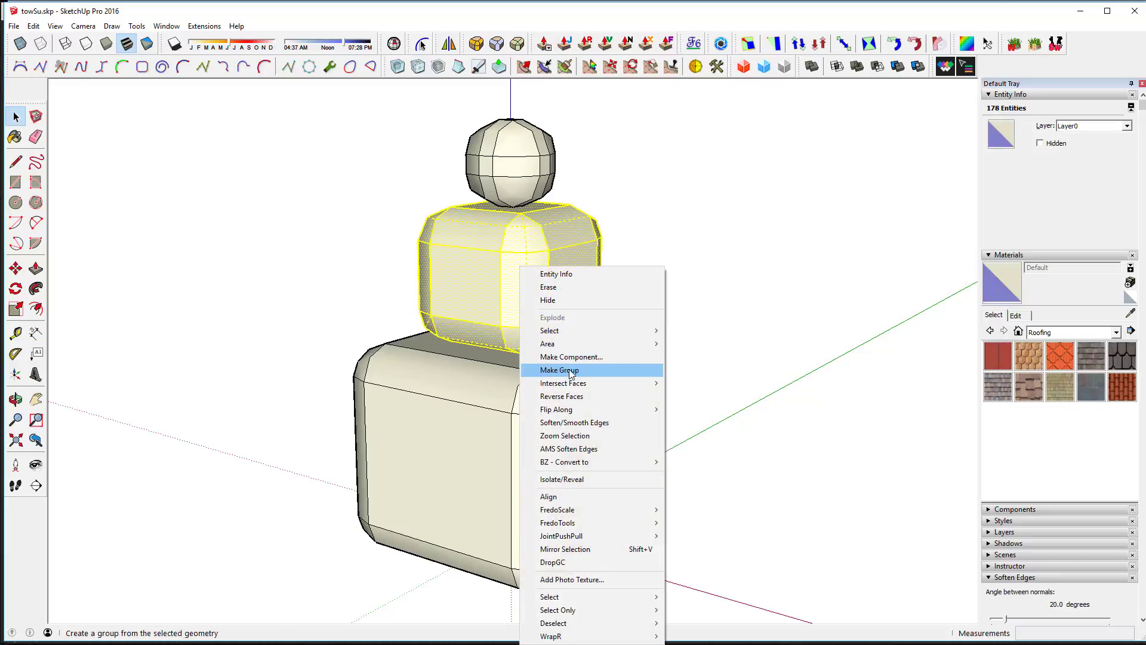
left_click(525, 373)
triple_click(502, 425)
right_click(501, 424)
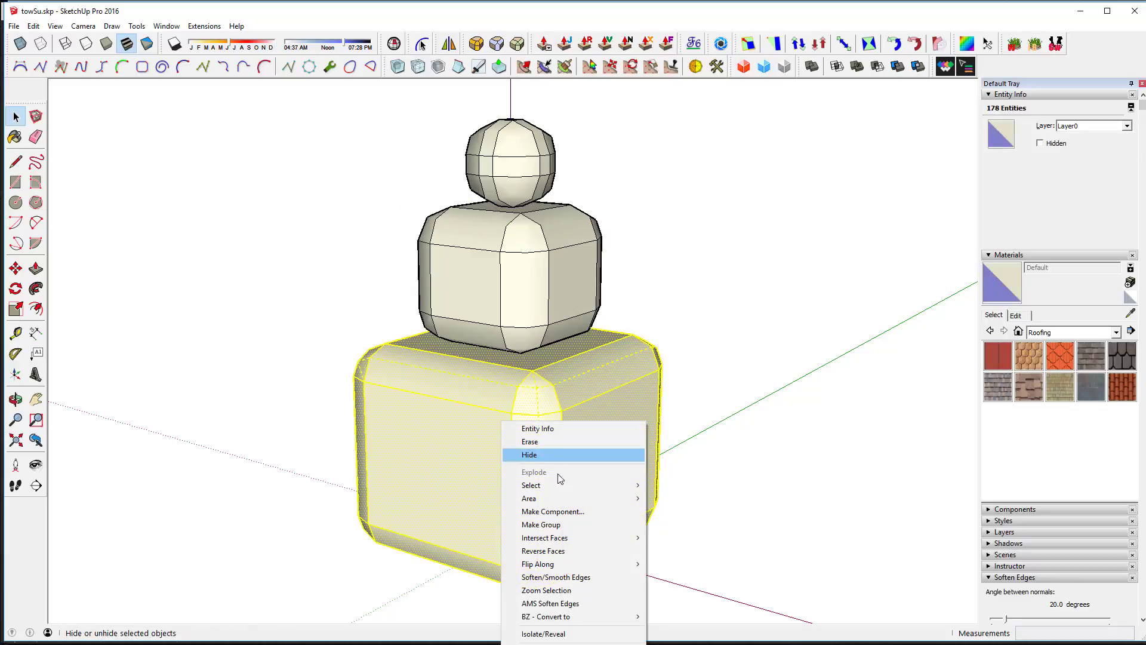
left_click(575, 518)
left_click(730, 258)
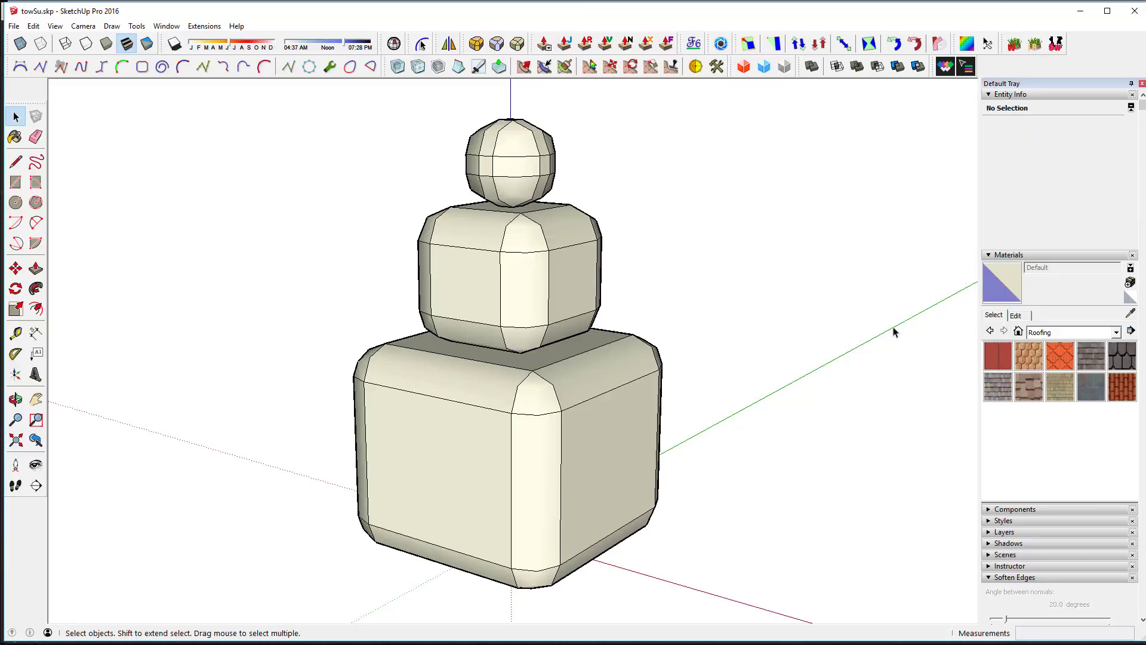
- Paint the ball group with 0020_Red from the Colors-Named material collection
left_click(1033, 337)
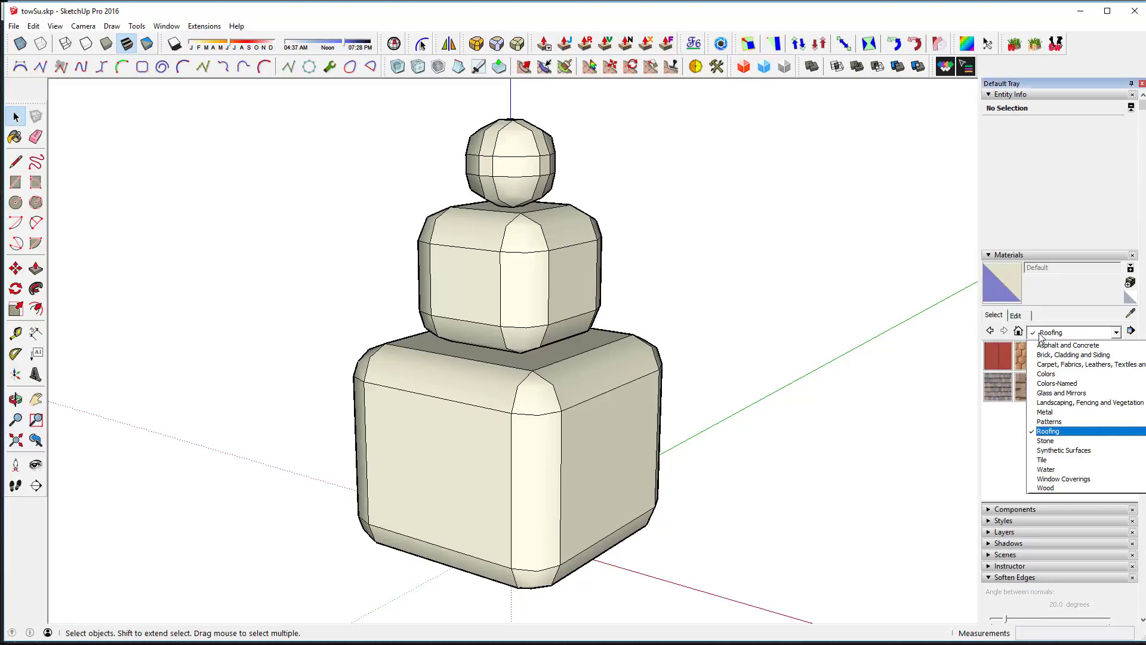
left_click(1056, 383)
scroll(1044, 412, "down", 3)
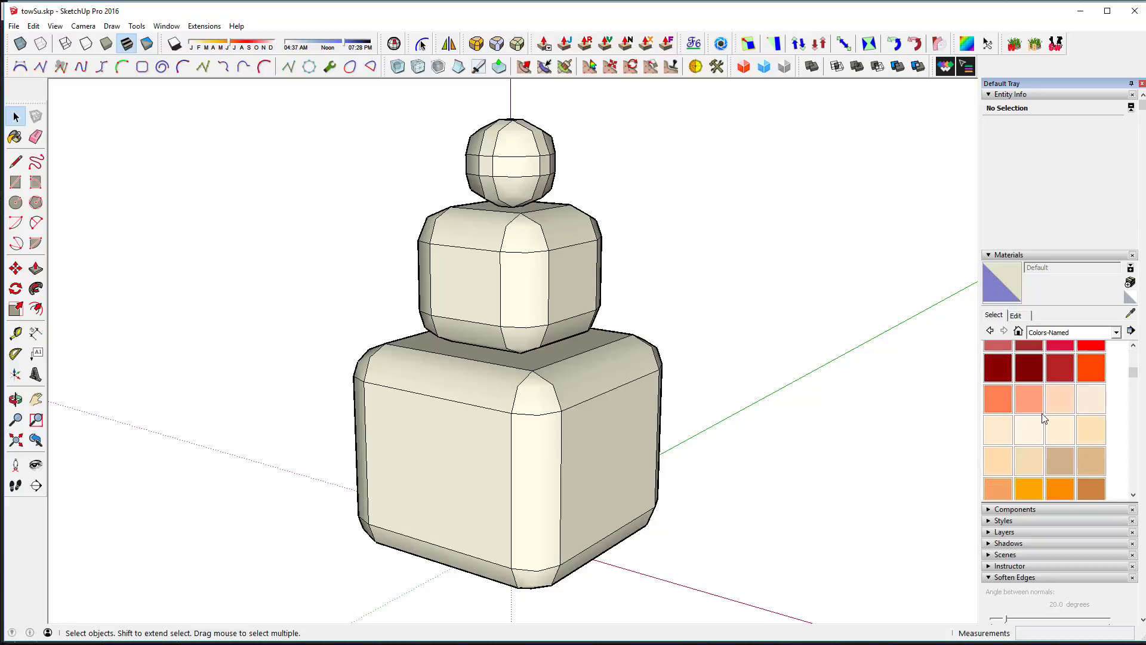
scroll(1044, 416, "up", 1)
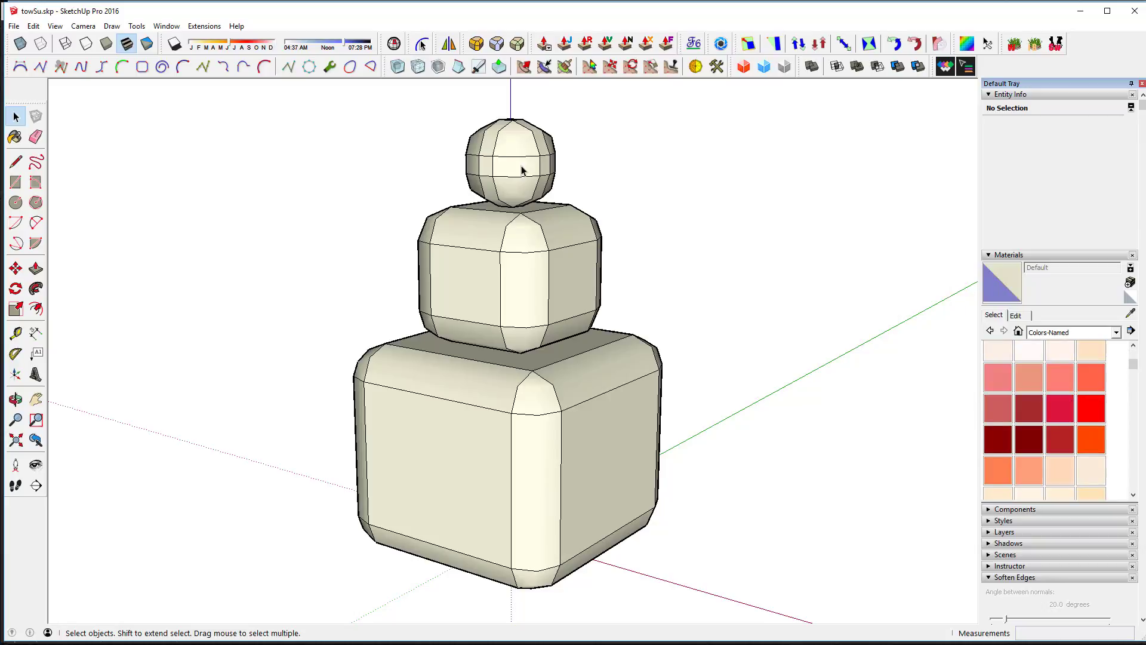
left_click(1091, 408)
left_click(501, 165)
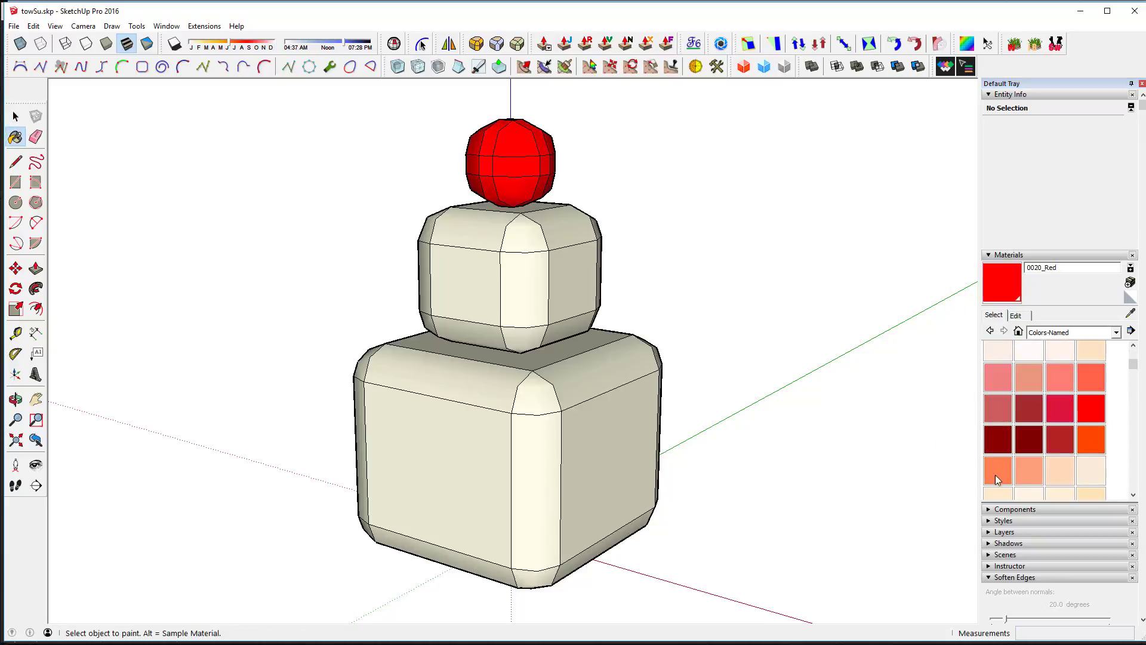
- Paint the middle cube group 0065_Lime and the large base cube group 0103_Blue
scroll(1061, 457, "down", 3)
scroll(1061, 457, "down", 3)
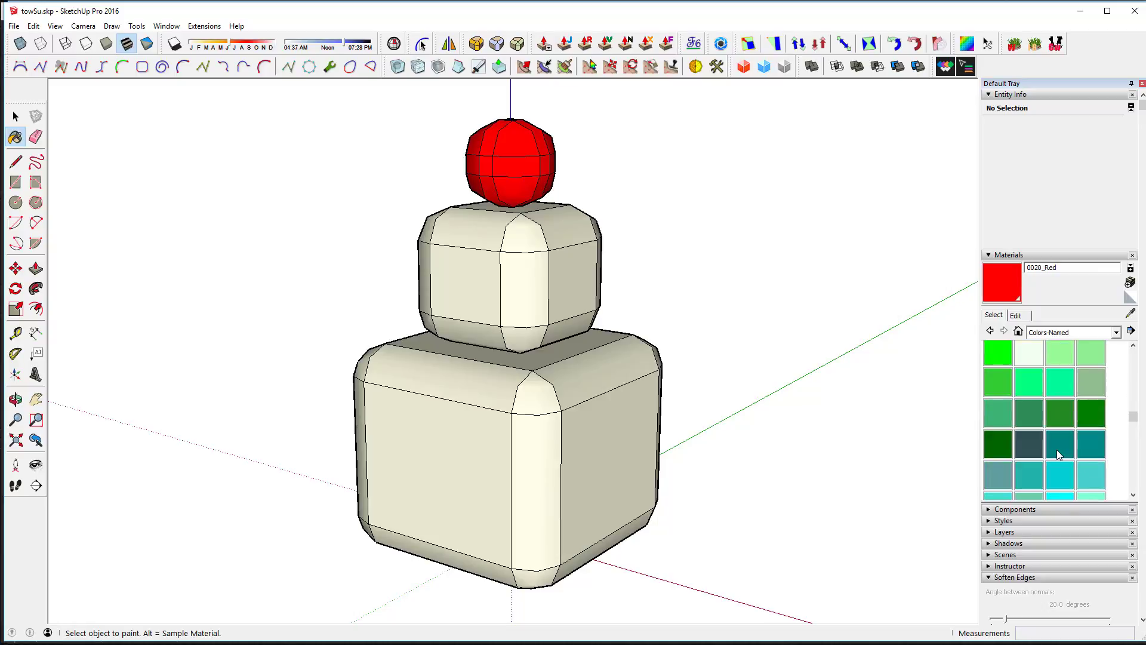
left_click(998, 353)
left_click(517, 276)
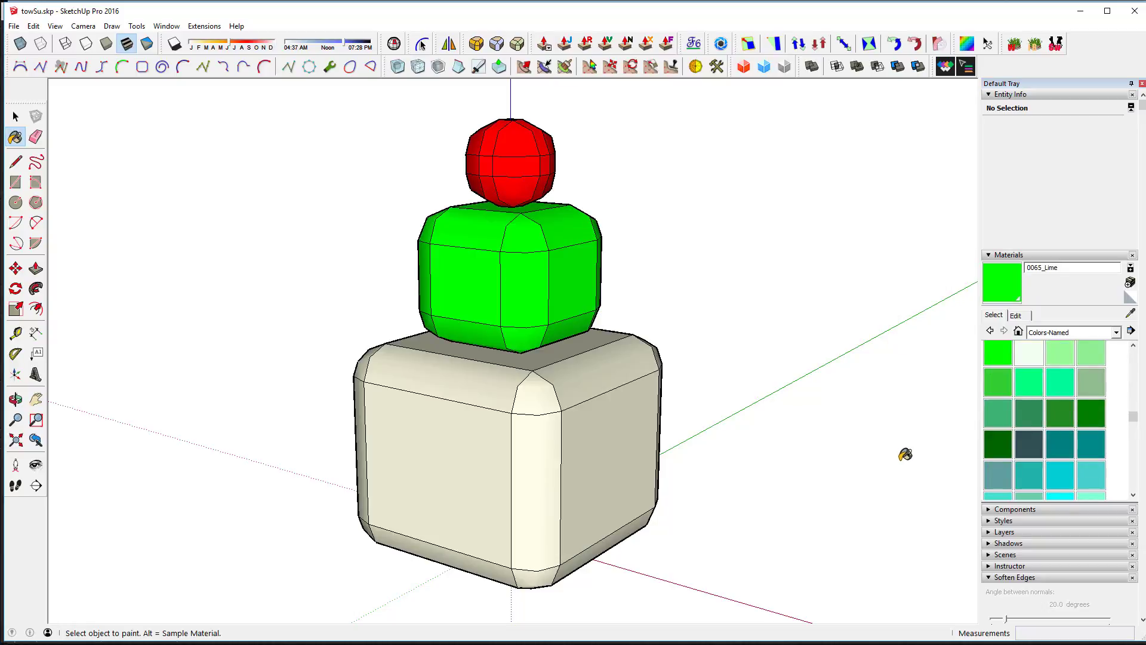
scroll(1061, 472, "down", 3)
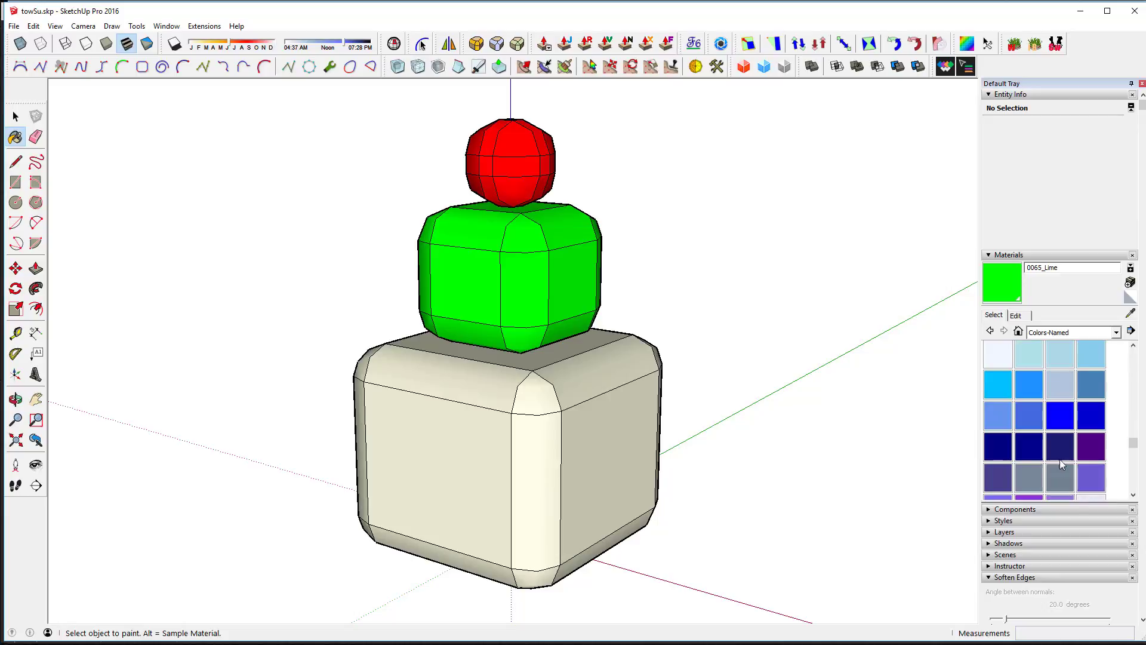
left_click(1067, 421)
left_click(529, 412)
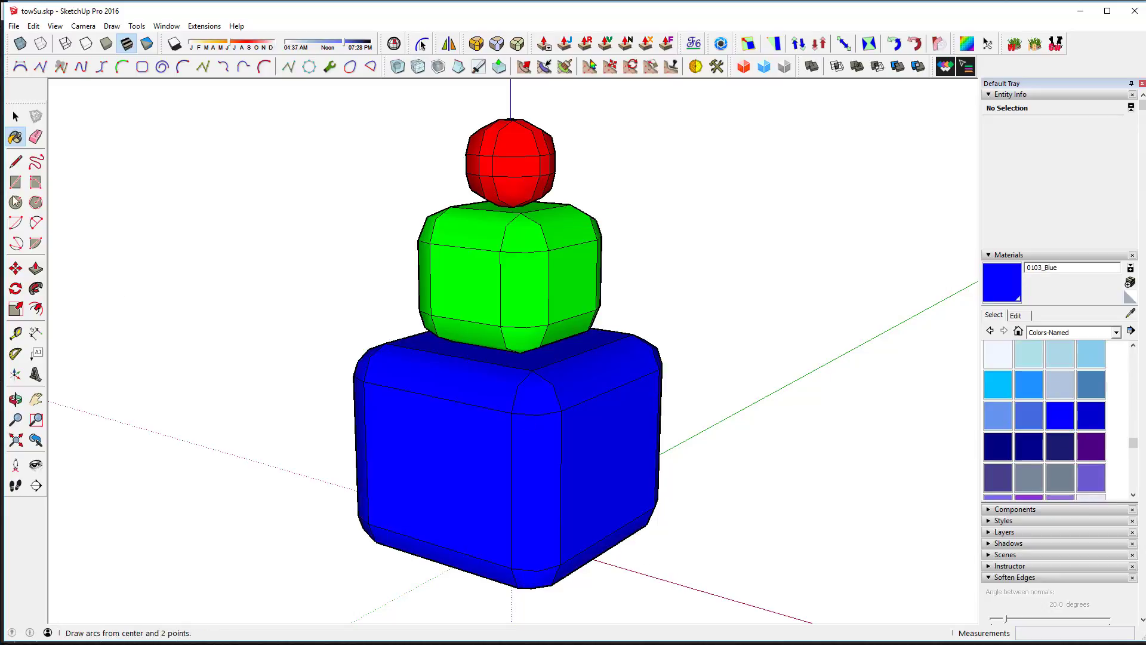
left_click(14, 117)
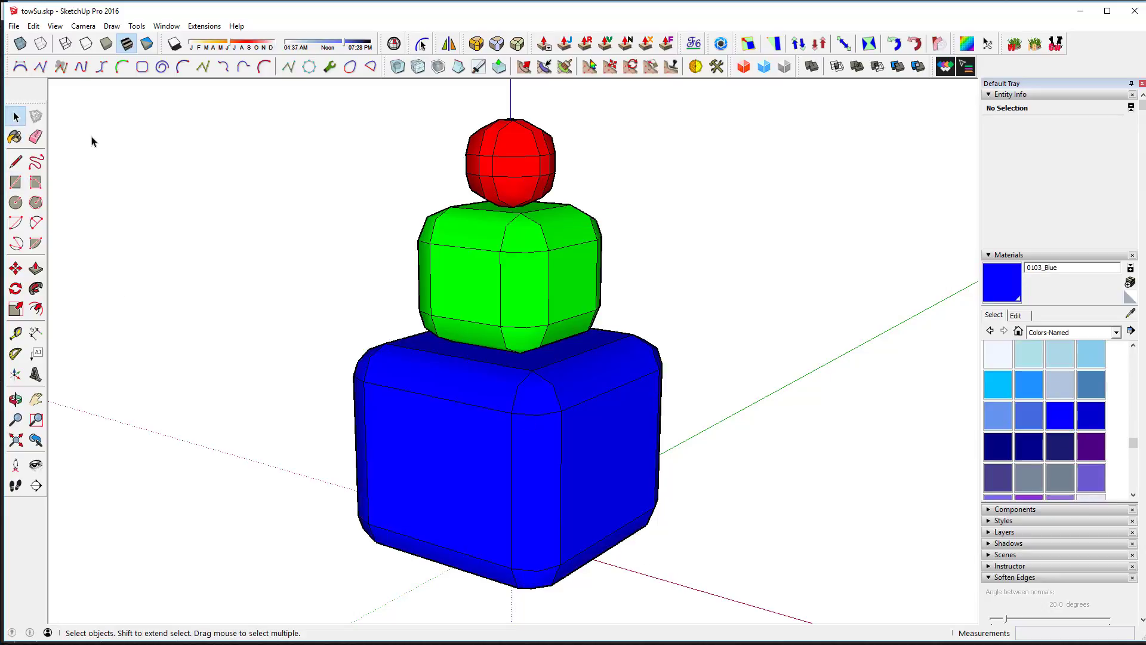
- Export the colored tower as the OBJ file towSu.obj in Downloads and dismiss the export results
left_click(13, 27)
mouse_move(84, 212)
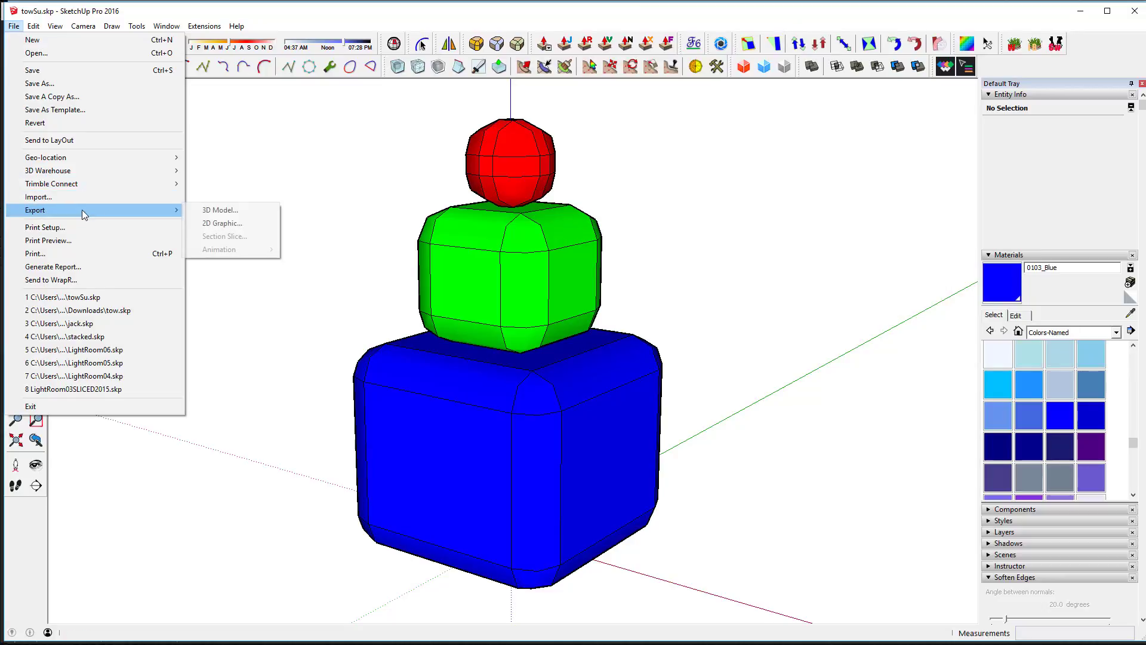
left_click(245, 214)
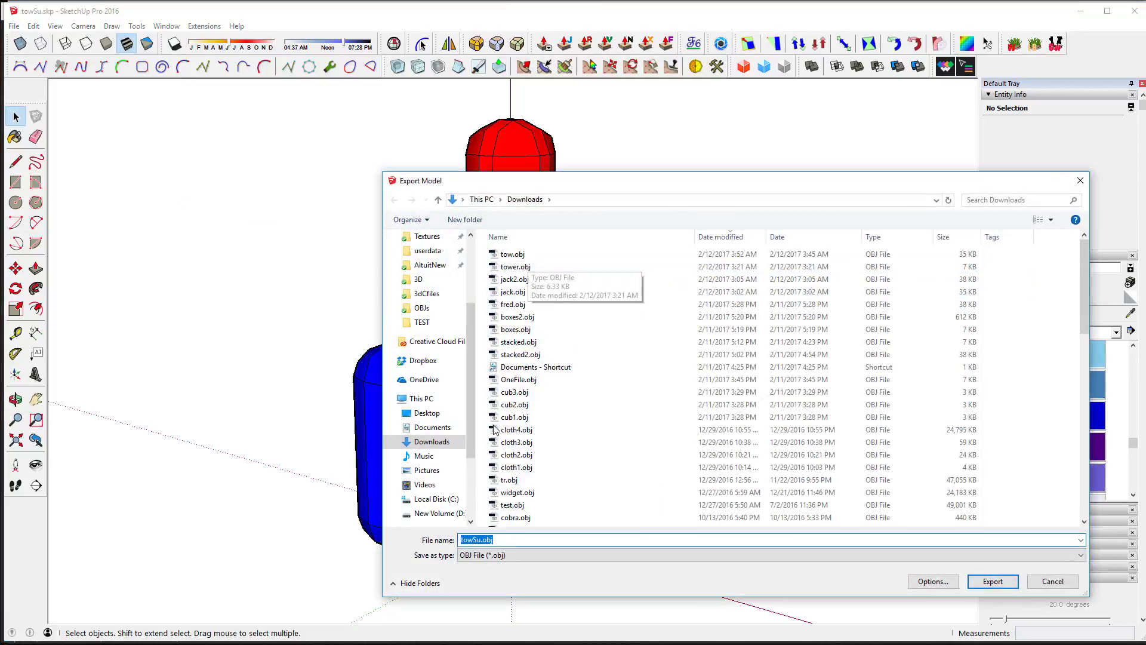
left_click(991, 580)
left_click(640, 420)
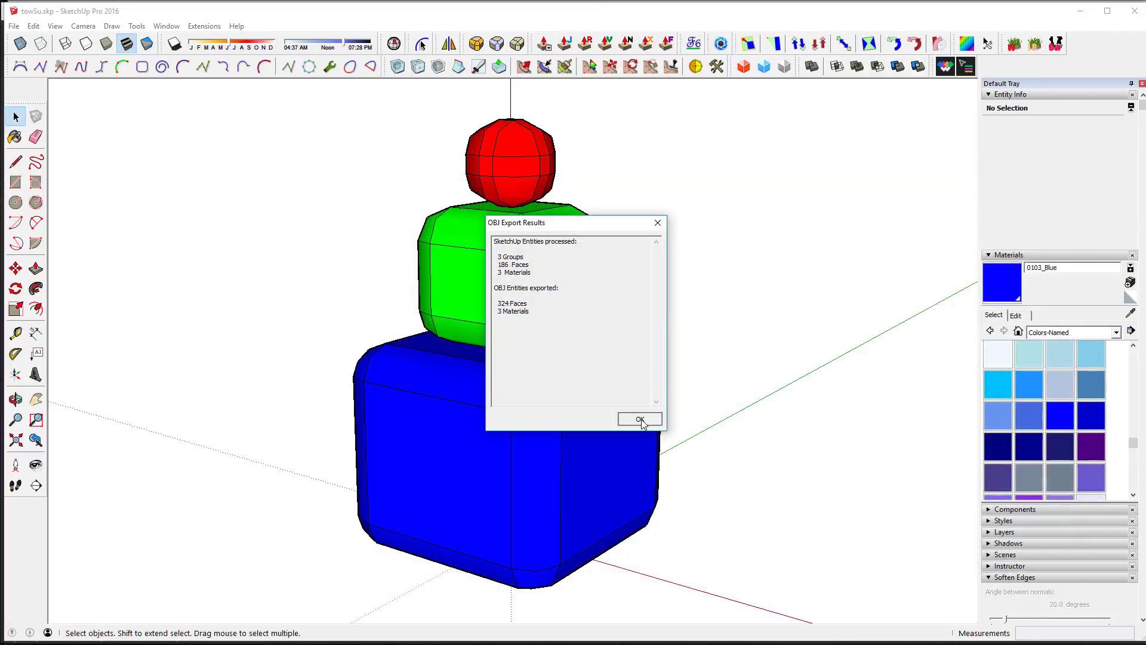
- Switch to 3D-Coat and import towSu.obj from Downloads for per-pixel painting, keeping its UVs and 1024 textures per material
key("alt+Tab")
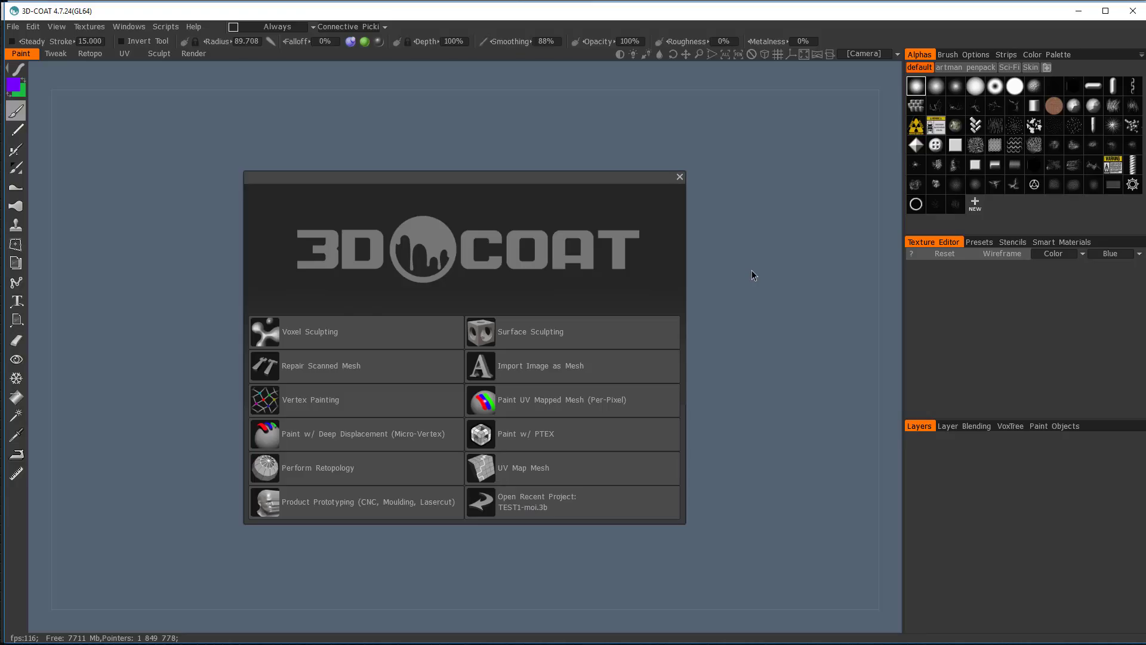
left_click(511, 397)
left_click(263, 330)
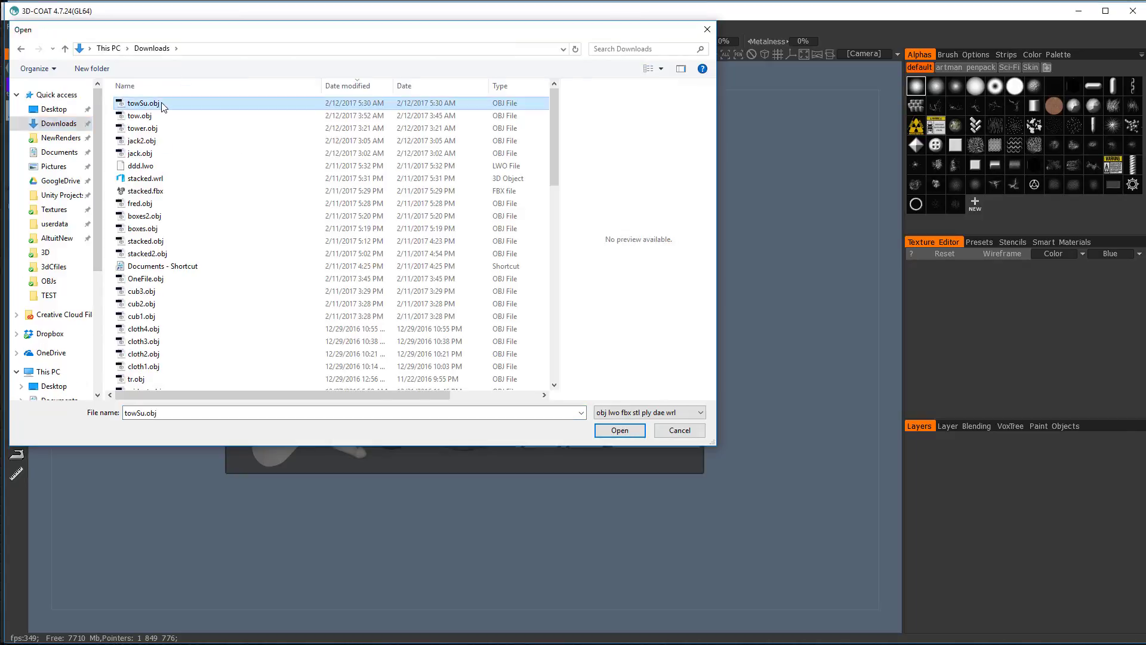
double_click(146, 110)
left_click(470, 375)
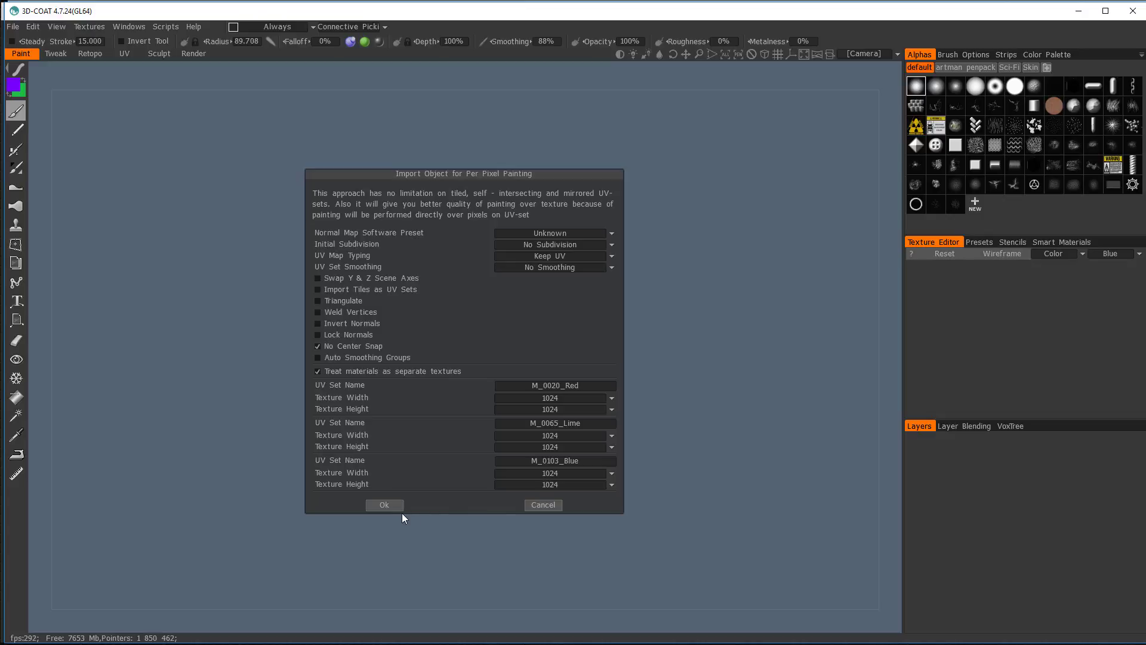
left_click(385, 506)
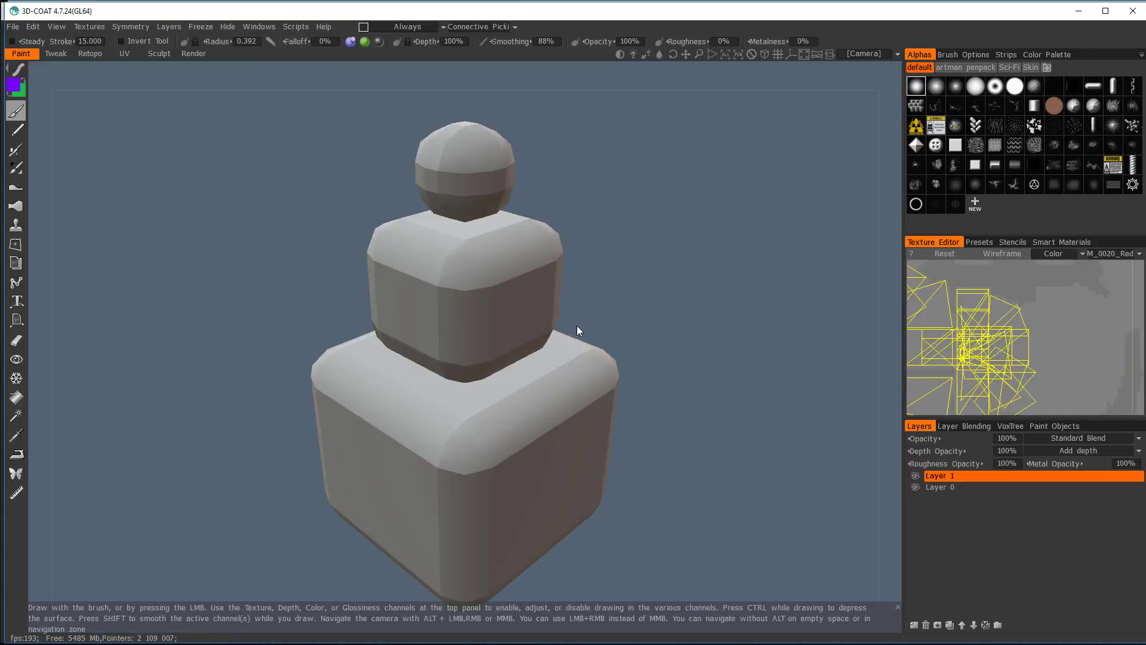
- Examine the list of UV sets and the UV layout of M_0020_Red in the texture editor
left_click(1124, 255)
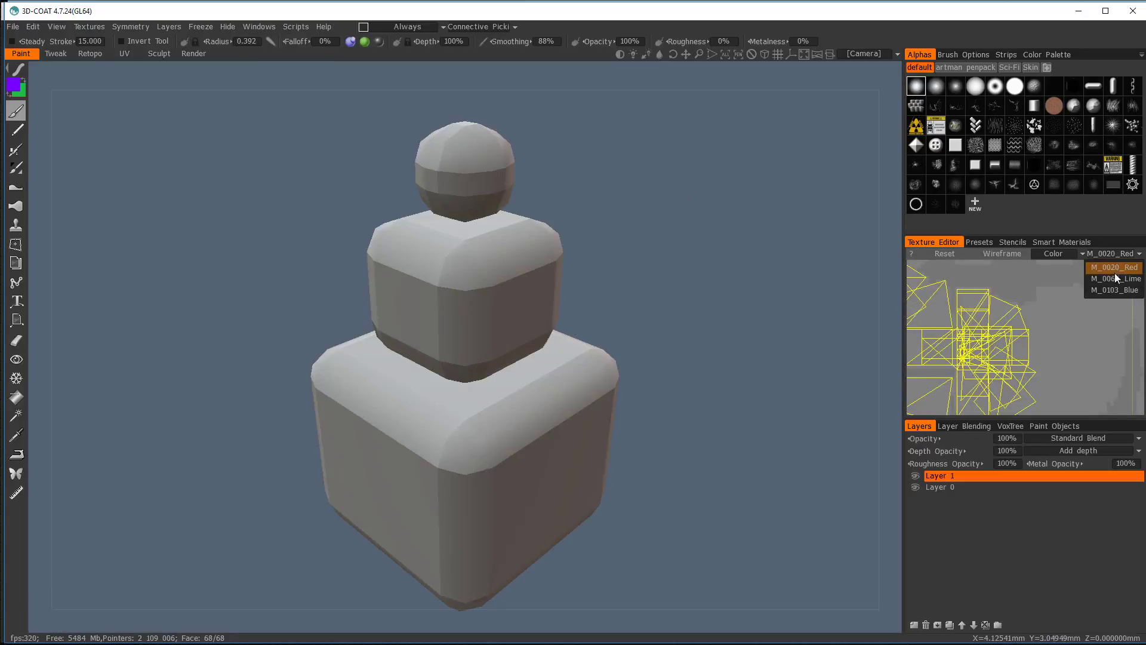
left_click(732, 248)
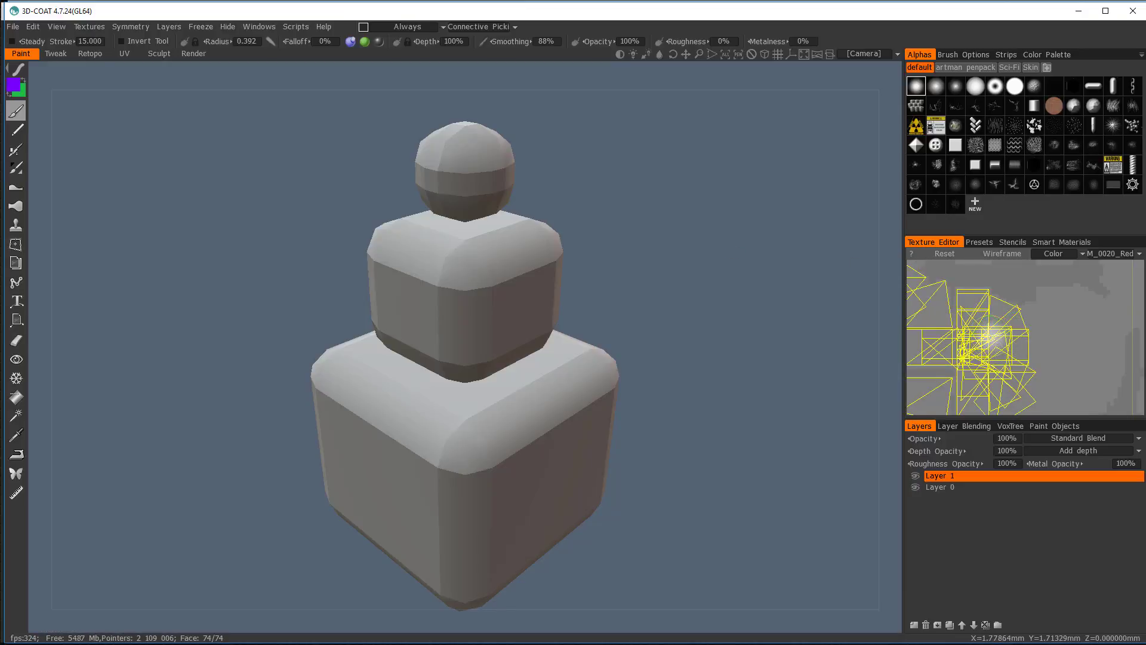
mouse_move(998, 339)
middle_mouse_down()
mouse_move(1116, 327)
mouse_move(1099, 334)
mouse_move(1126, 337)
middle_mouse_up()
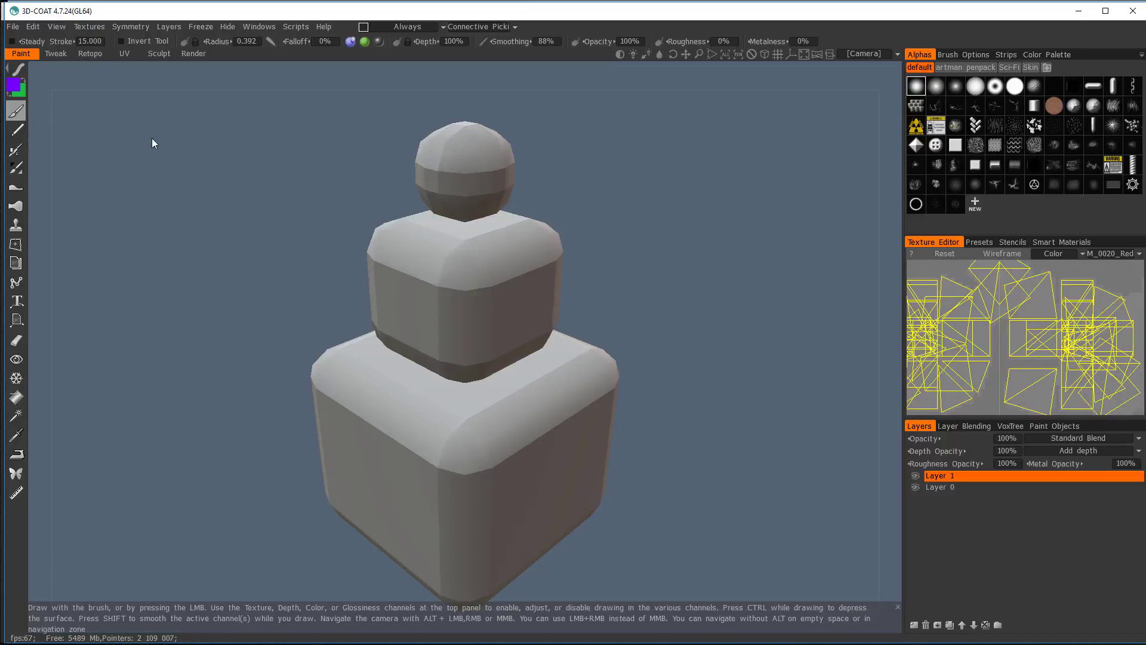
- Enter the UV room and automap the ball's M_0020_Red UV set
left_click(124, 53)
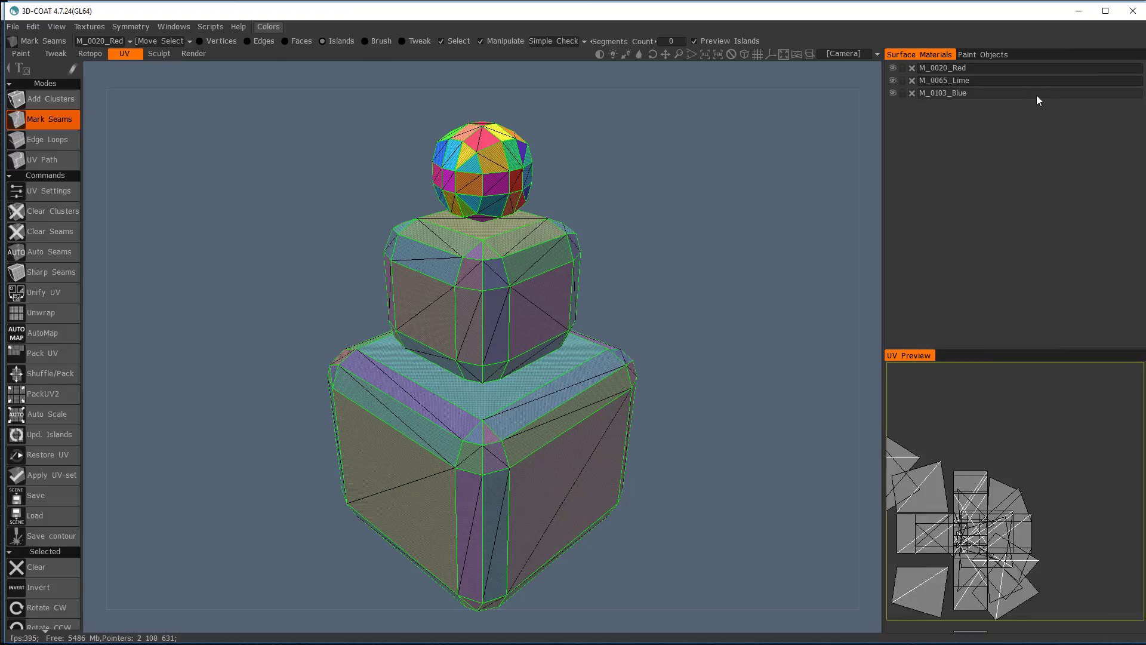
left_click(99, 40)
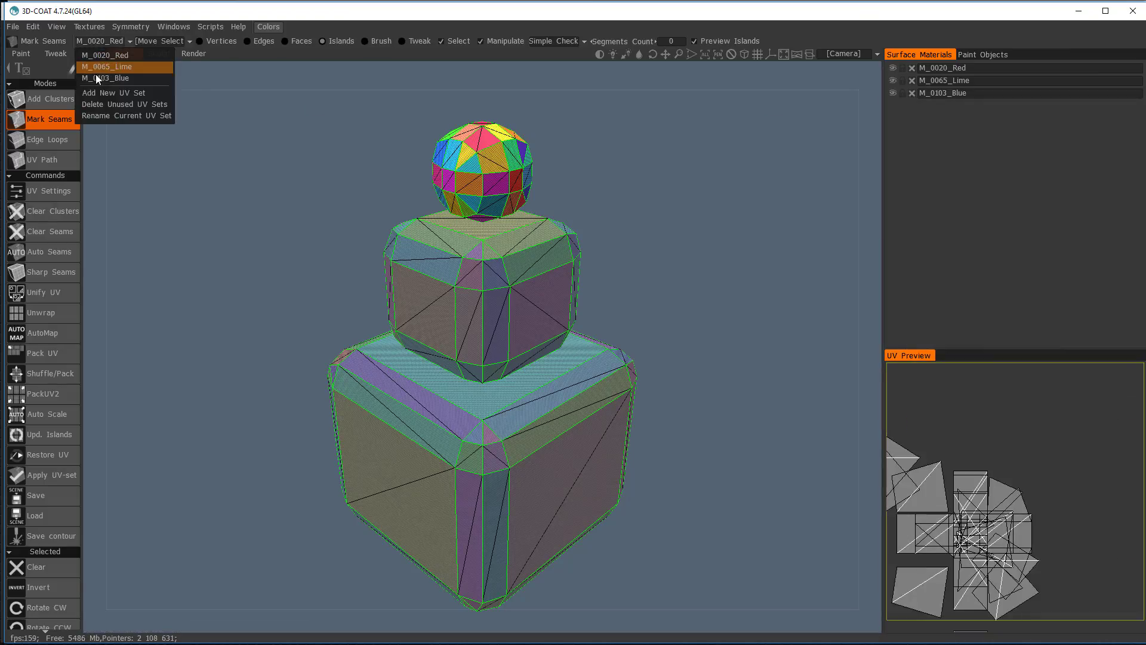
left_click(98, 54)
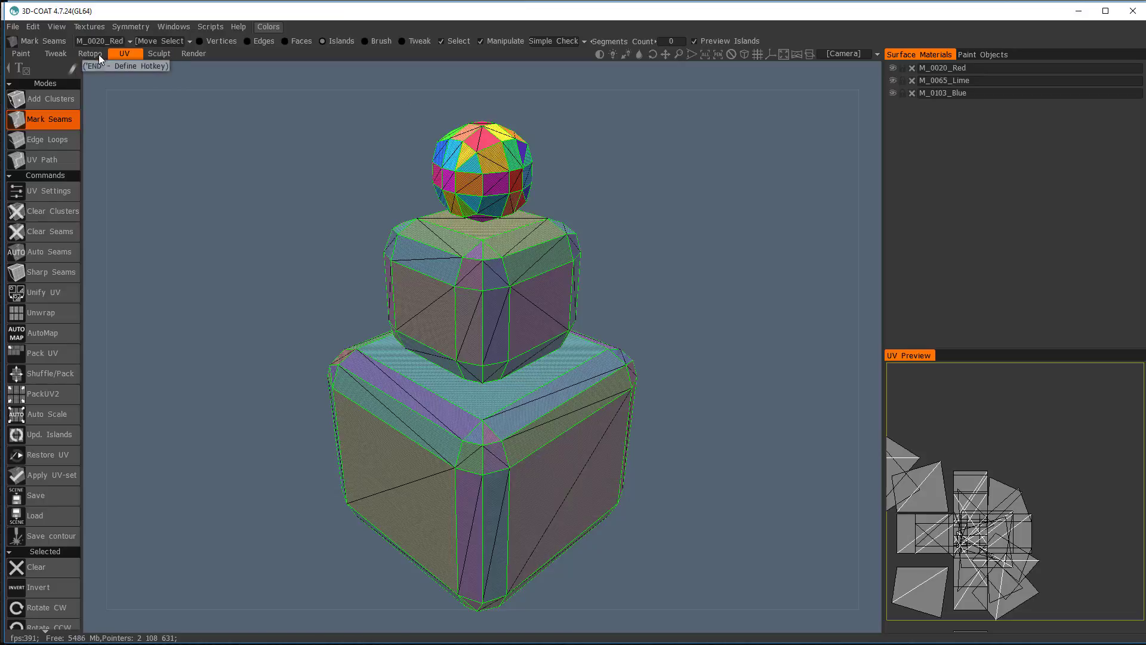
left_click(45, 334)
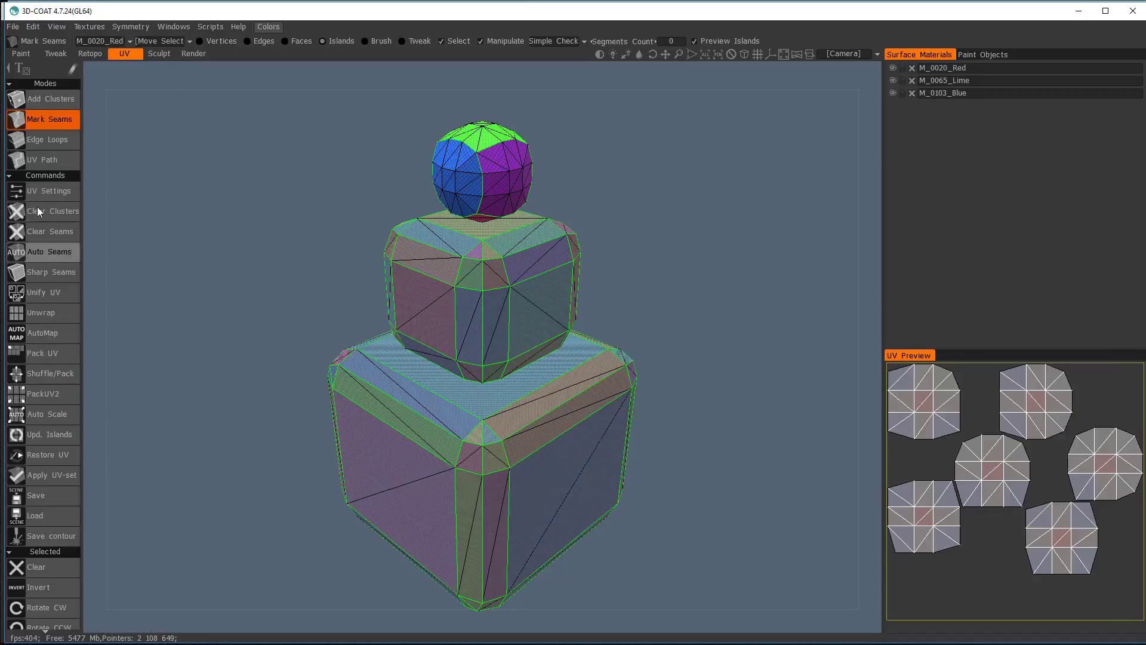
- Automap the middle cube's M_0065_Lime UV set
left_click(98, 41)
left_click(96, 64)
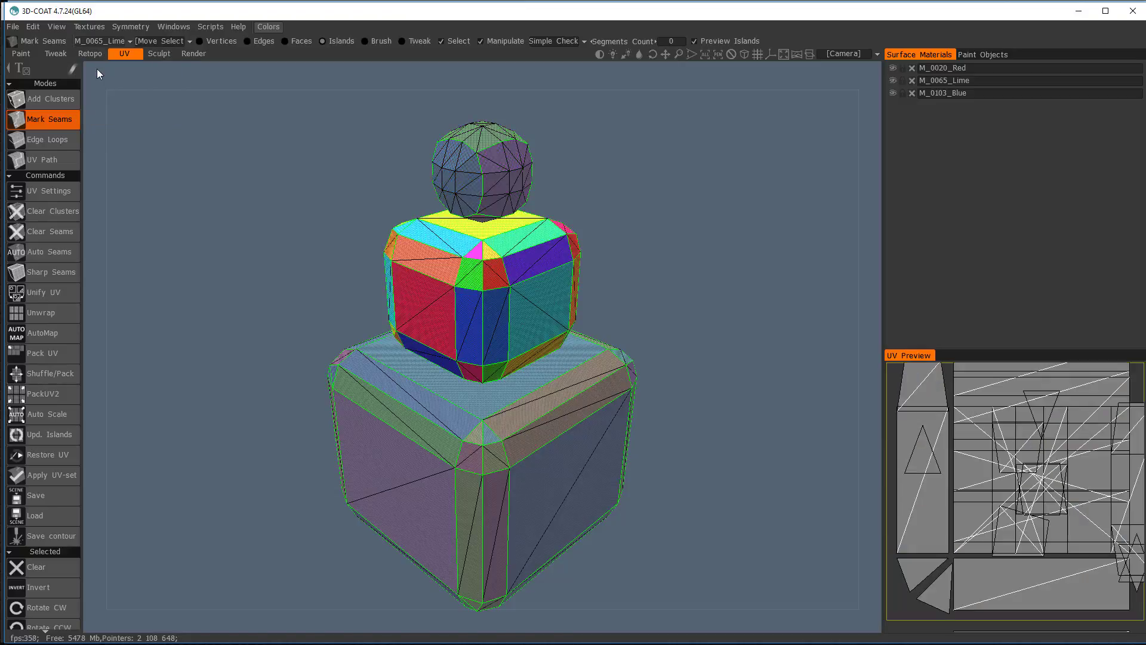
left_click(66, 340)
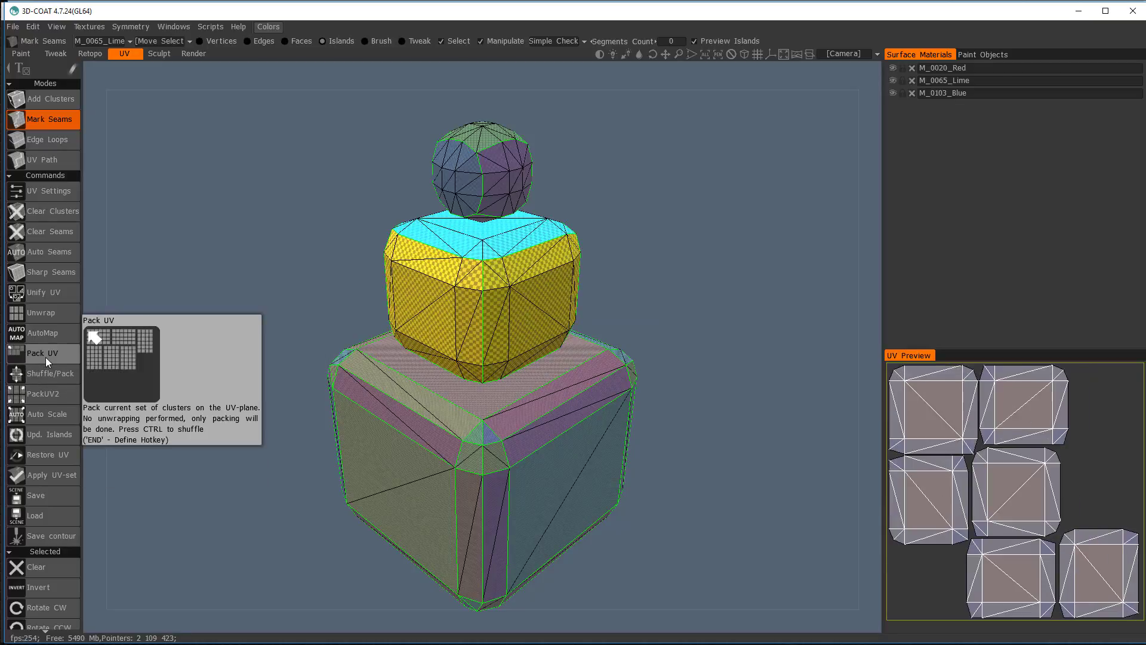
- Rearrange the M_0020_Red islands using Pack UV and Shuffle/Pack, with Auto Scale applied to them
left_click(99, 41)
left_click(101, 54)
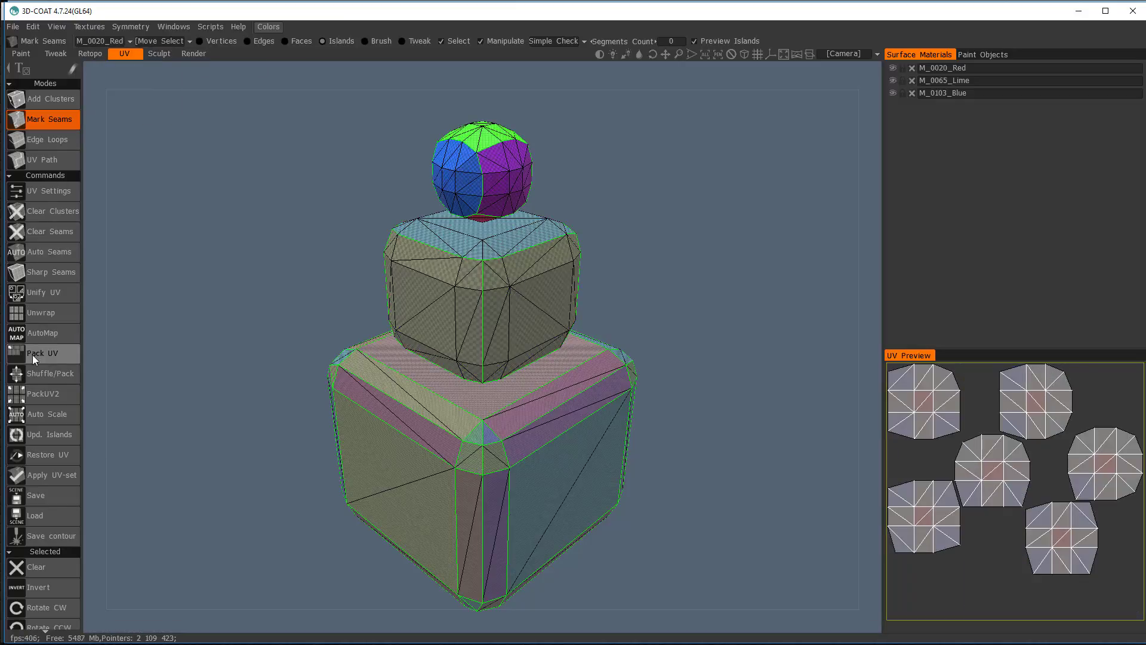
left_click(33, 357)
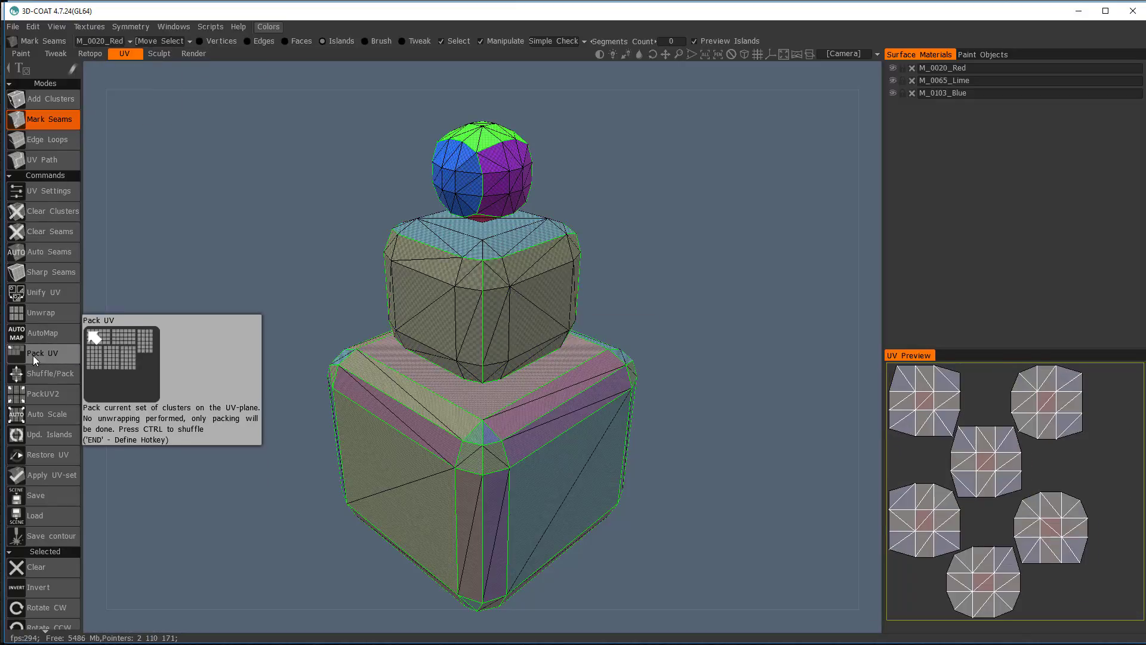
left_click(33, 356)
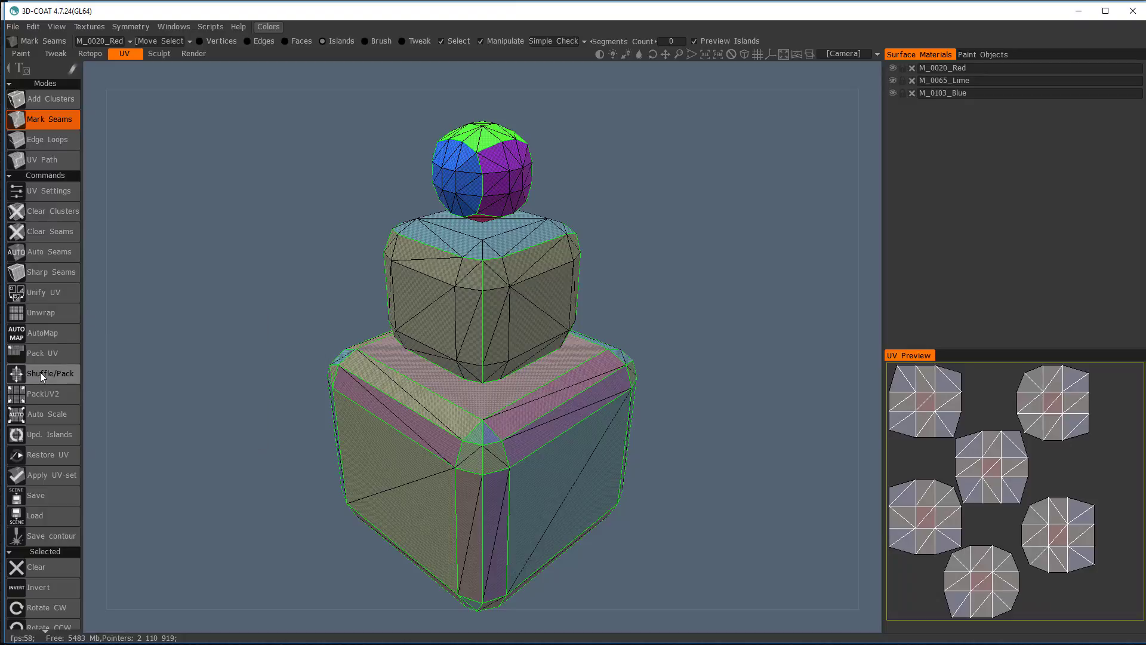
left_click(41, 373)
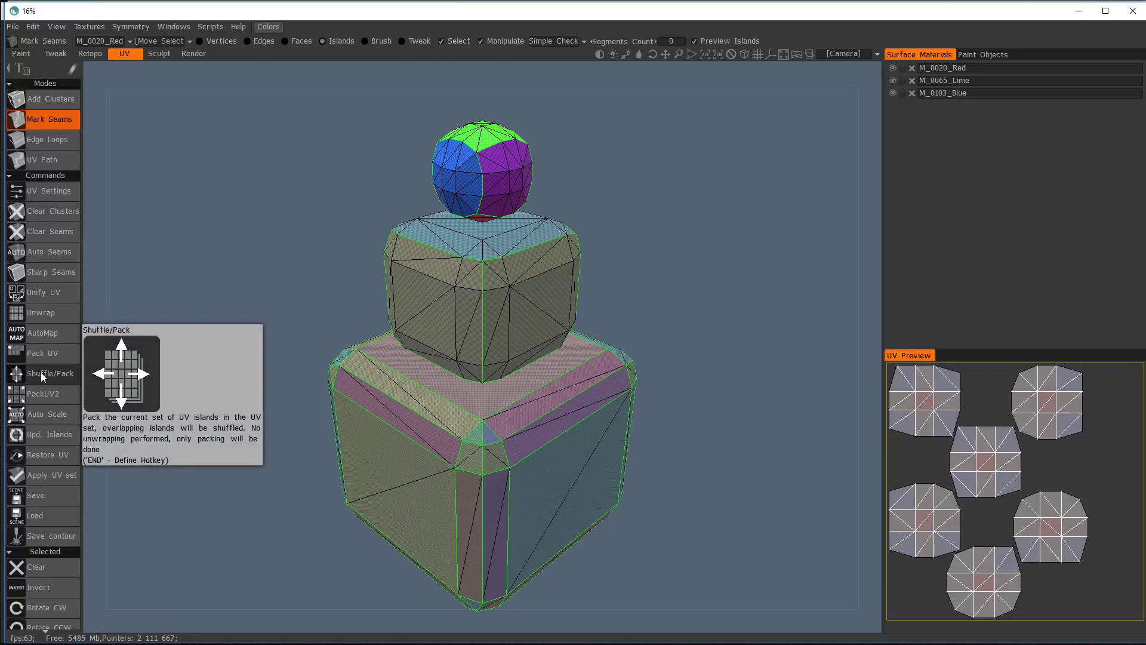
left_click(59, 420)
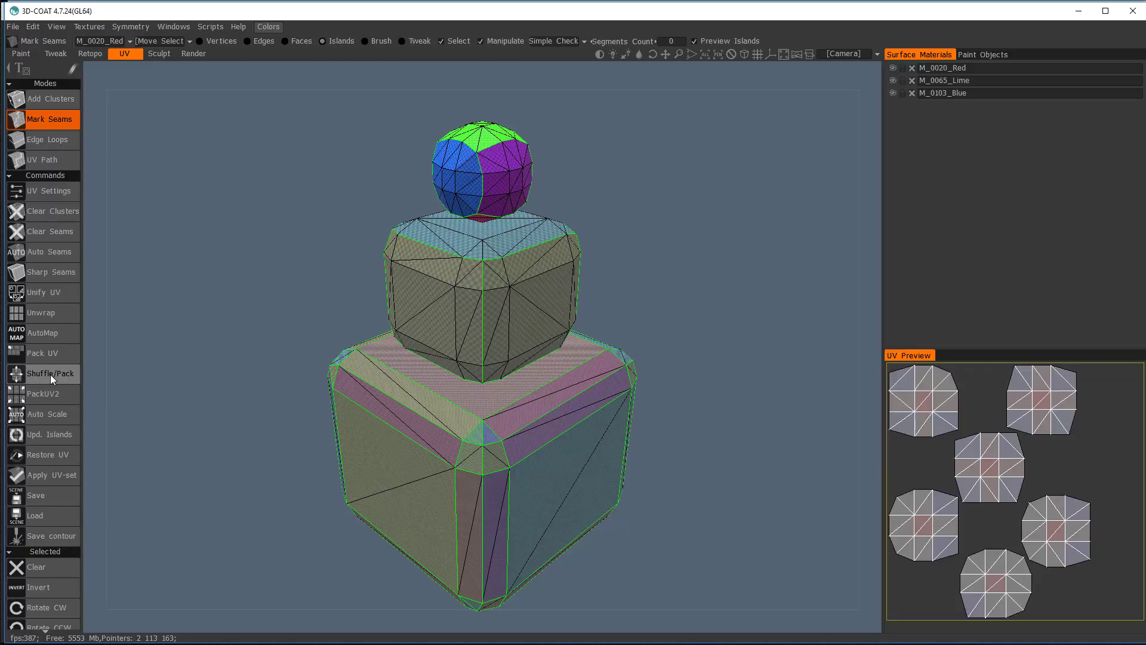
left_click(49, 352)
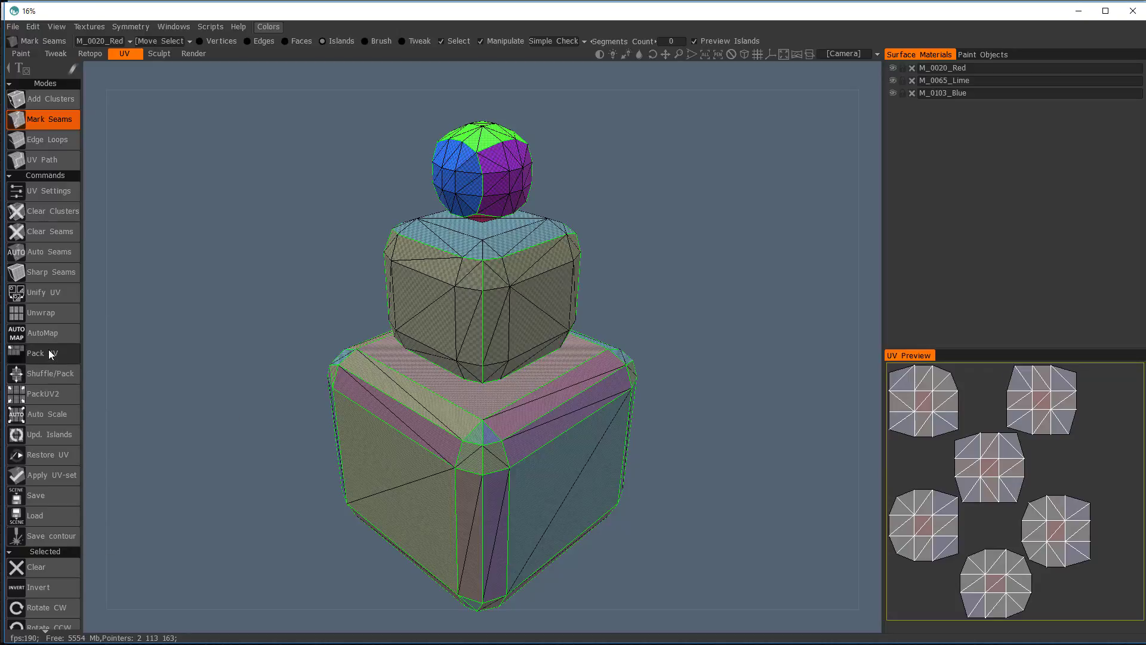
- Create auto seams on the base cube's M_0103_Blue UV set, then automap and pack its islands
left_click(101, 42)
left_click(123, 79)
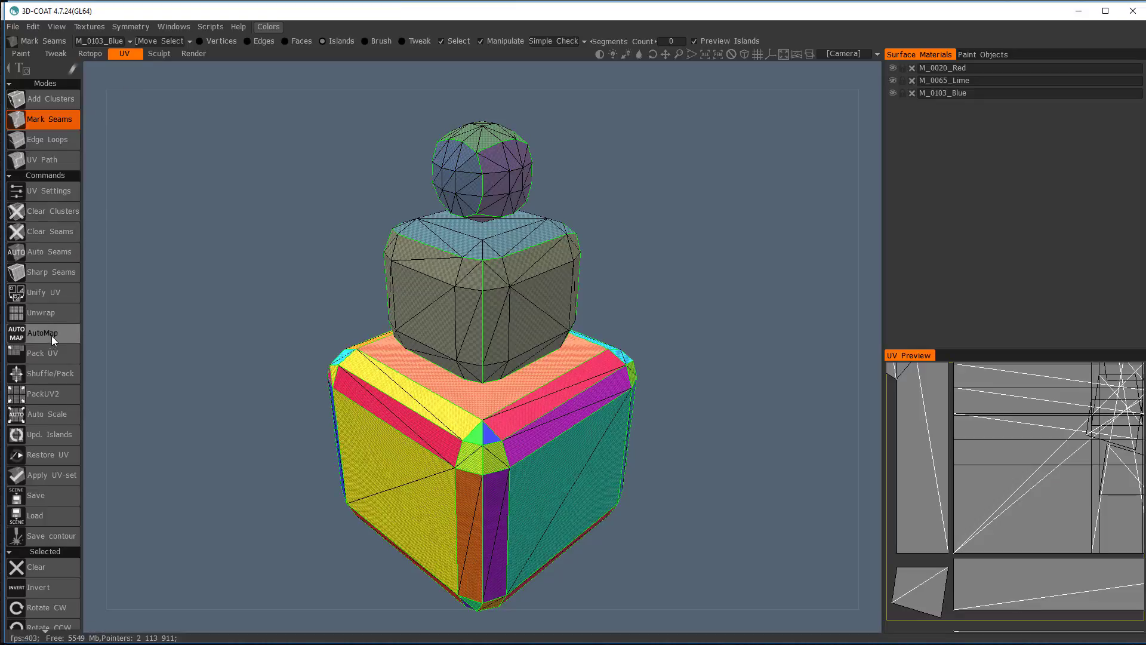
left_click(60, 256)
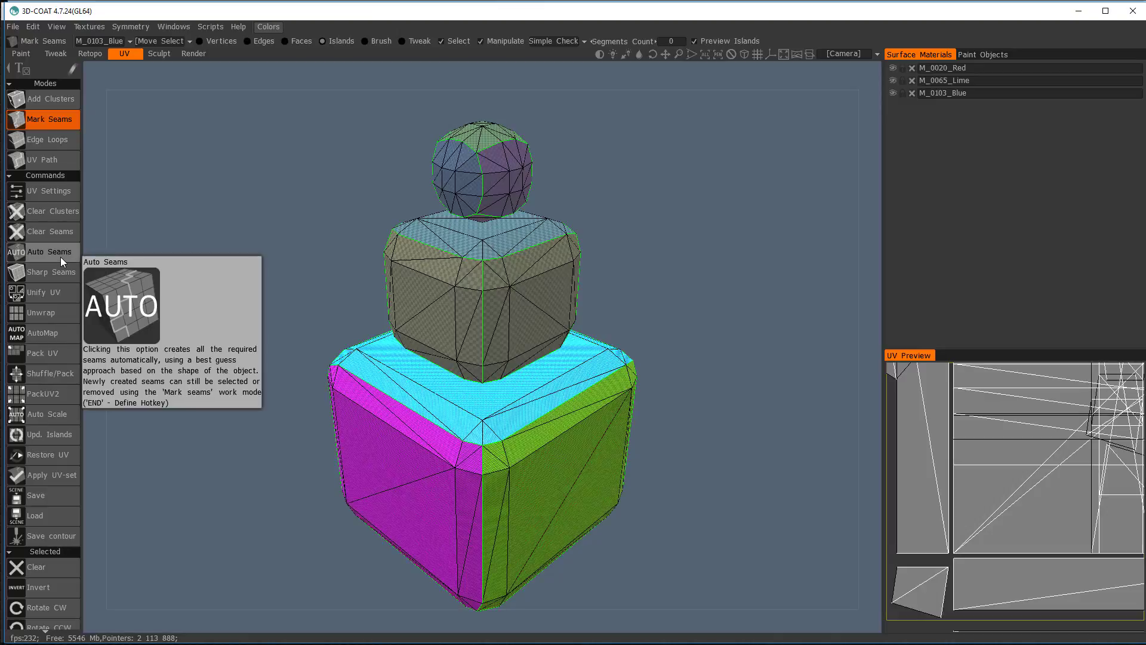
left_click(59, 339)
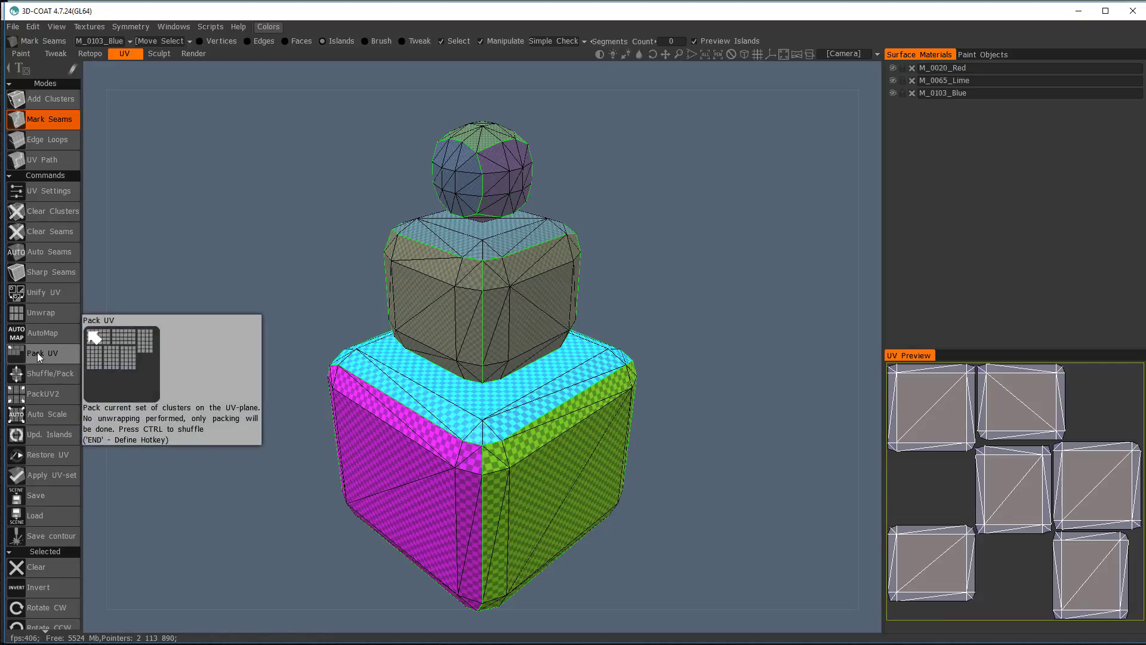
left_click(37, 352)
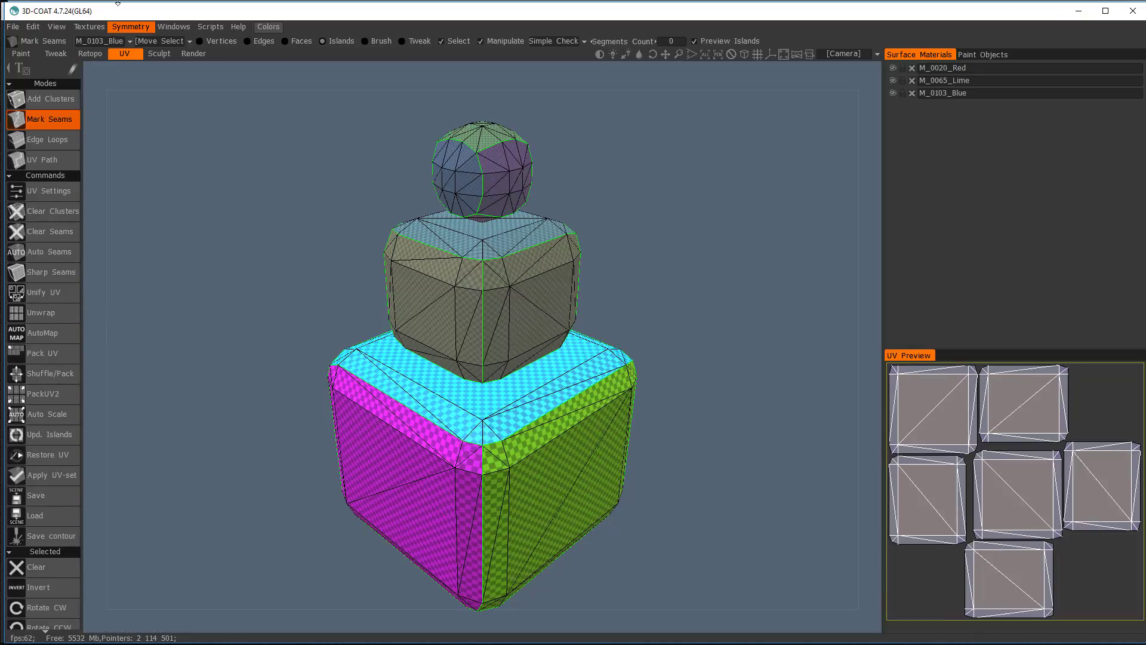
- Return to the Paint room and apply the pending UV changes to the model
left_click(21, 55)
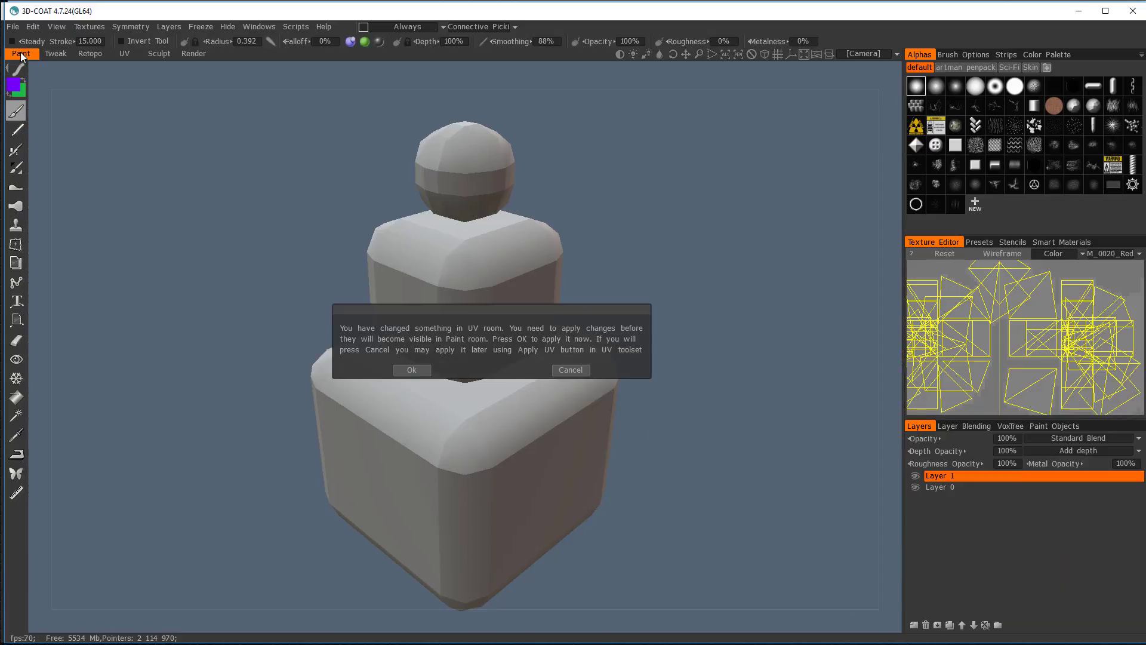
left_click(417, 369)
left_click(395, 368)
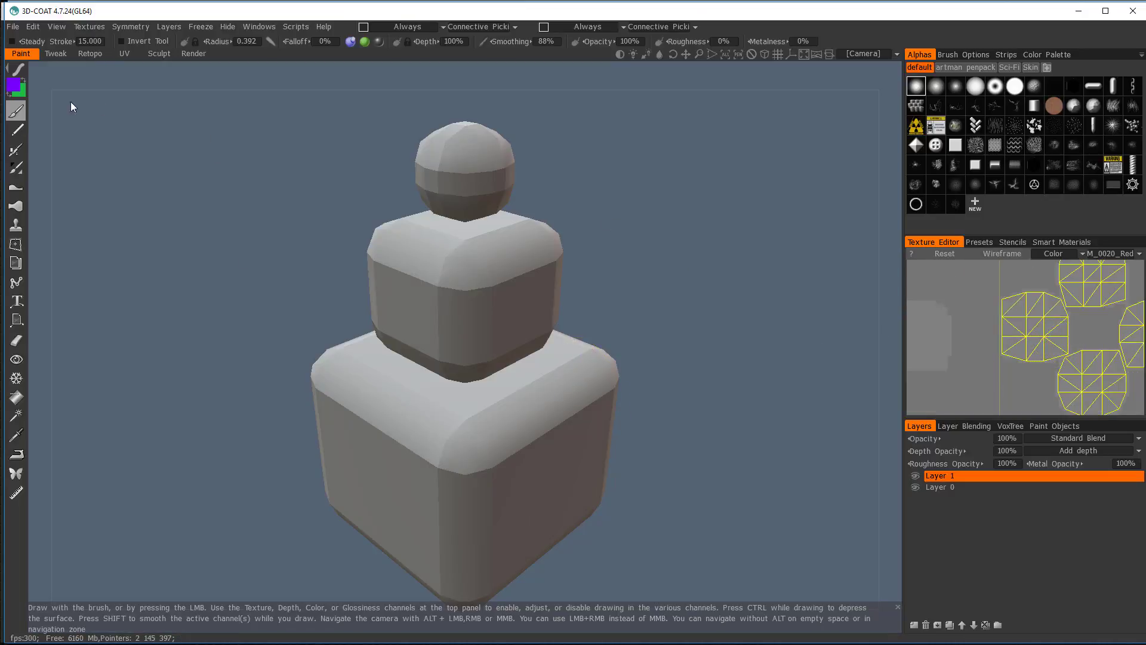
- Fill the base cube with a blue color of about RGB 0, 69, 255
left_click(13, 85)
left_click(376, 242)
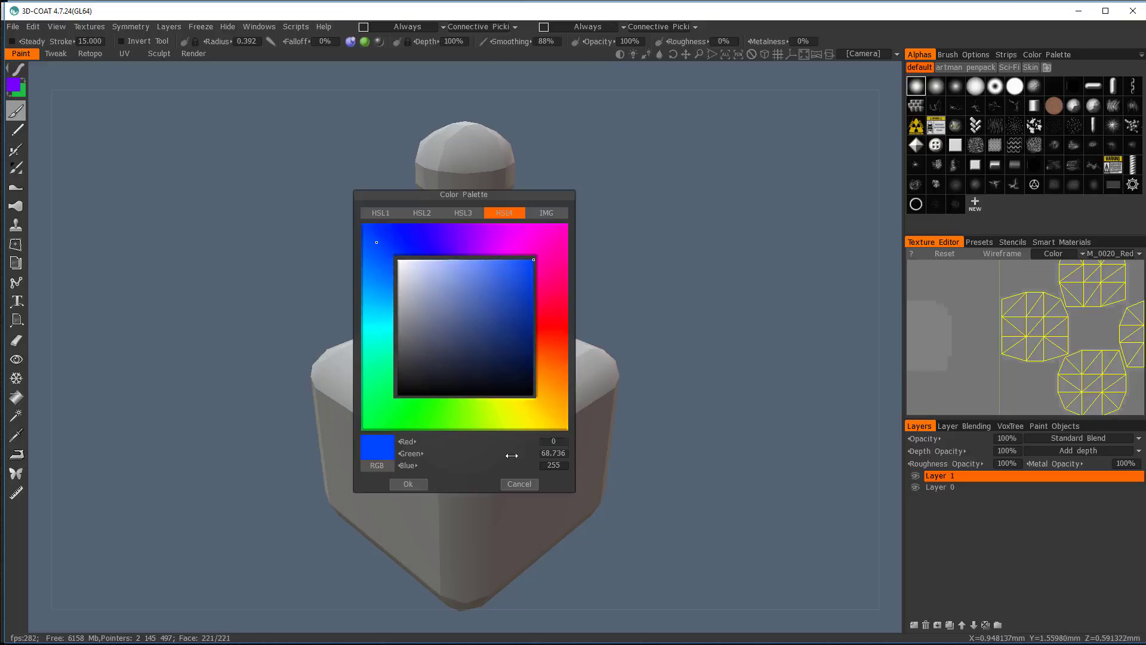
left_click(409, 484)
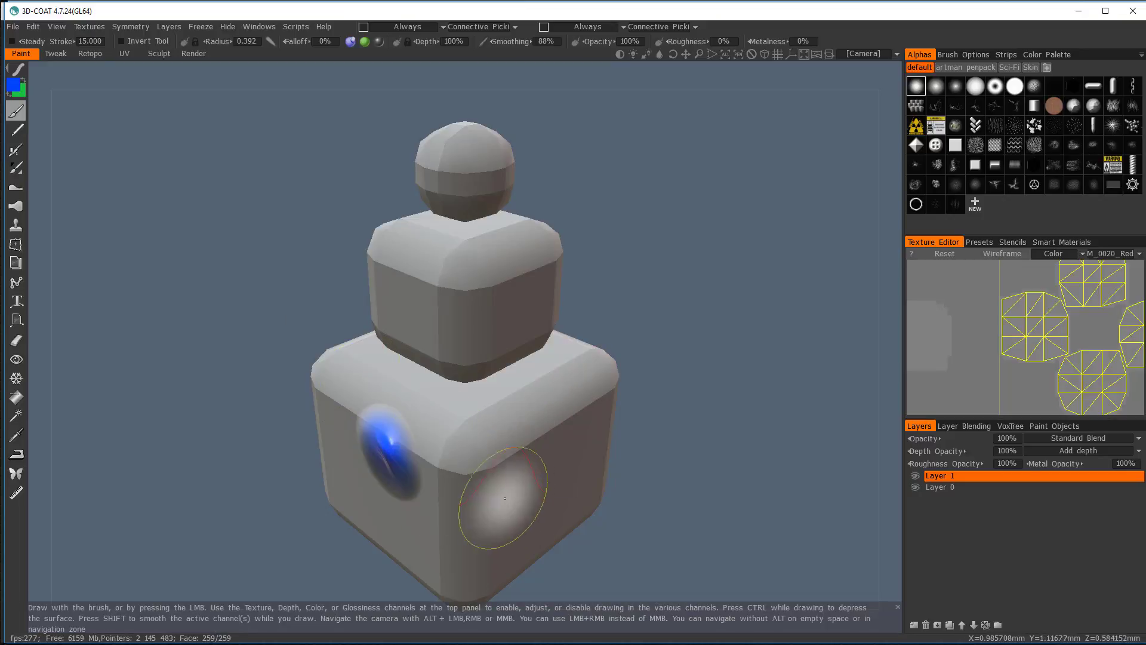
left_click(21, 396)
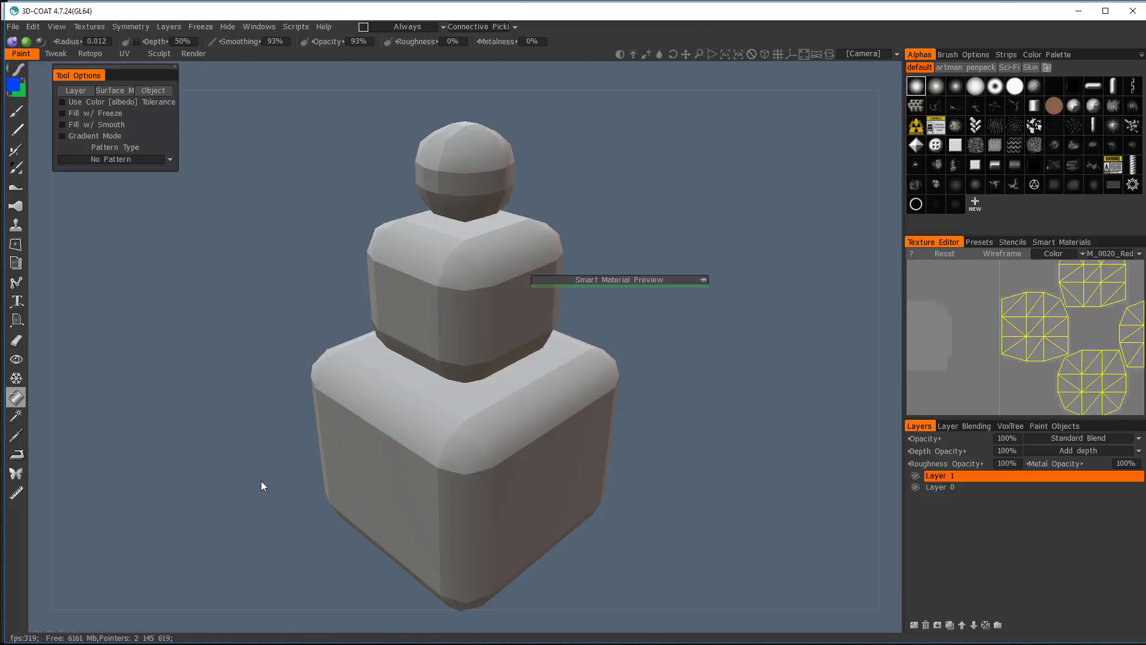
left_click(418, 489)
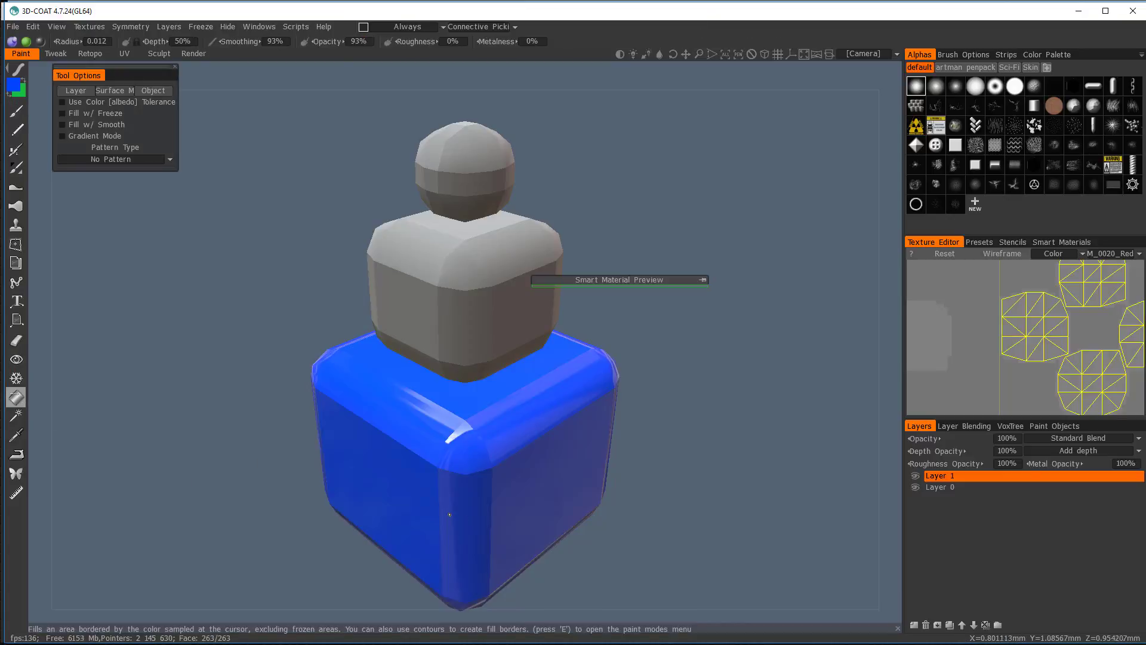
- Fill the ball with a red color of about RGB 255, 0, 19
left_click(13, 85)
left_click(566, 302)
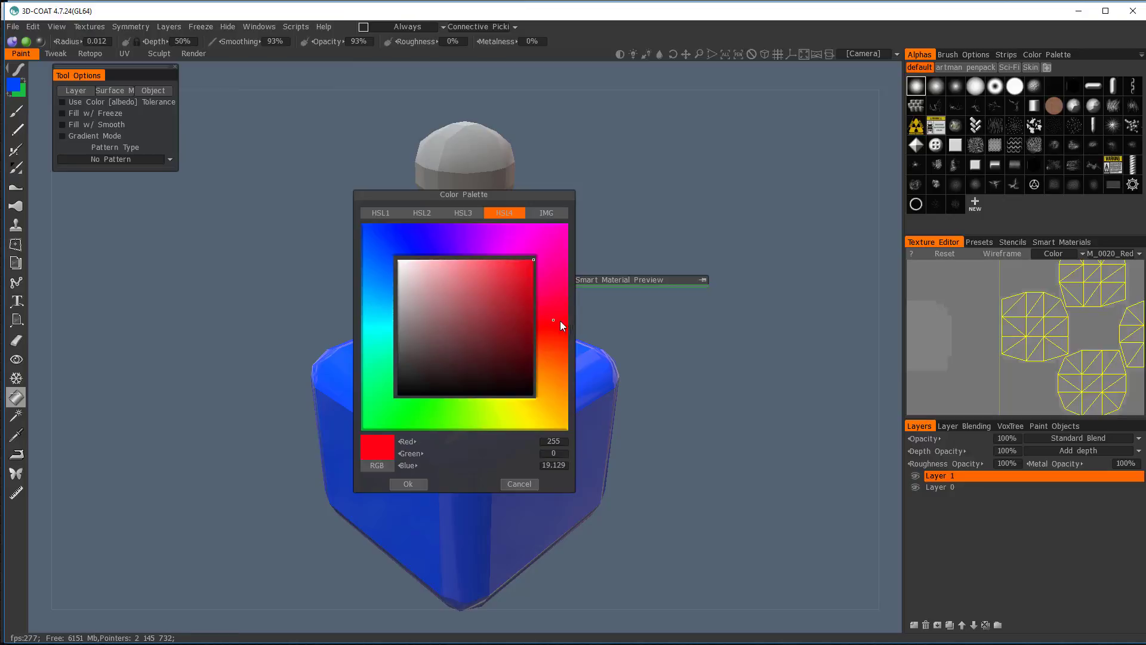
left_click(409, 485)
left_click(468, 148)
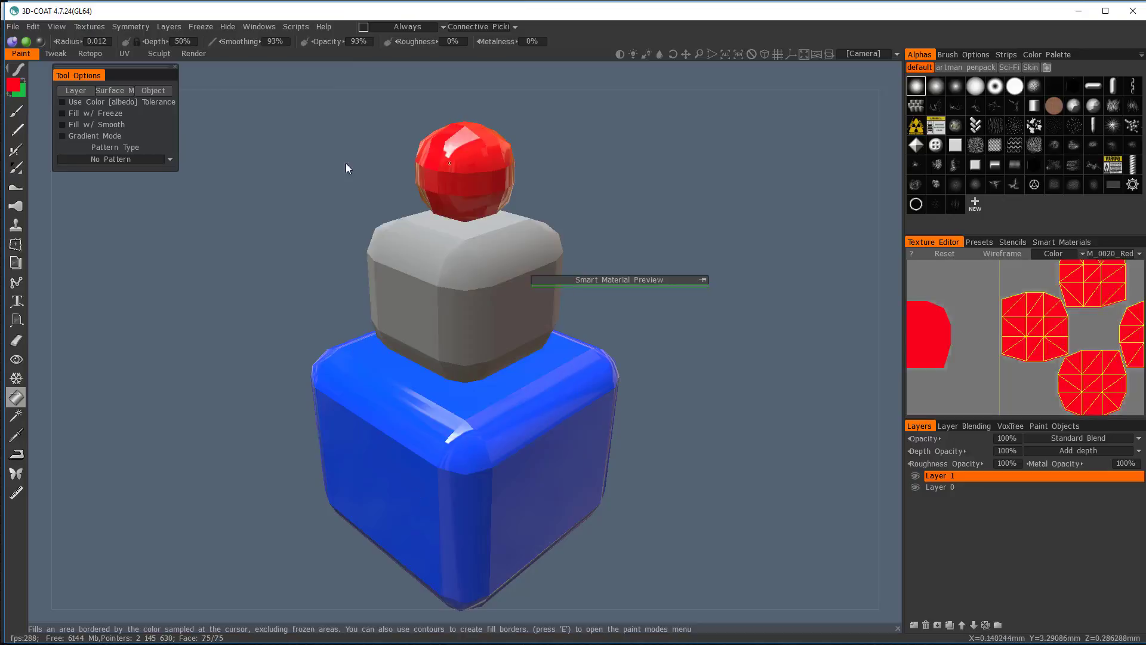
- Fill the middle cube with a dark green color of about RGB 0, 165, 41
left_click(13, 86)
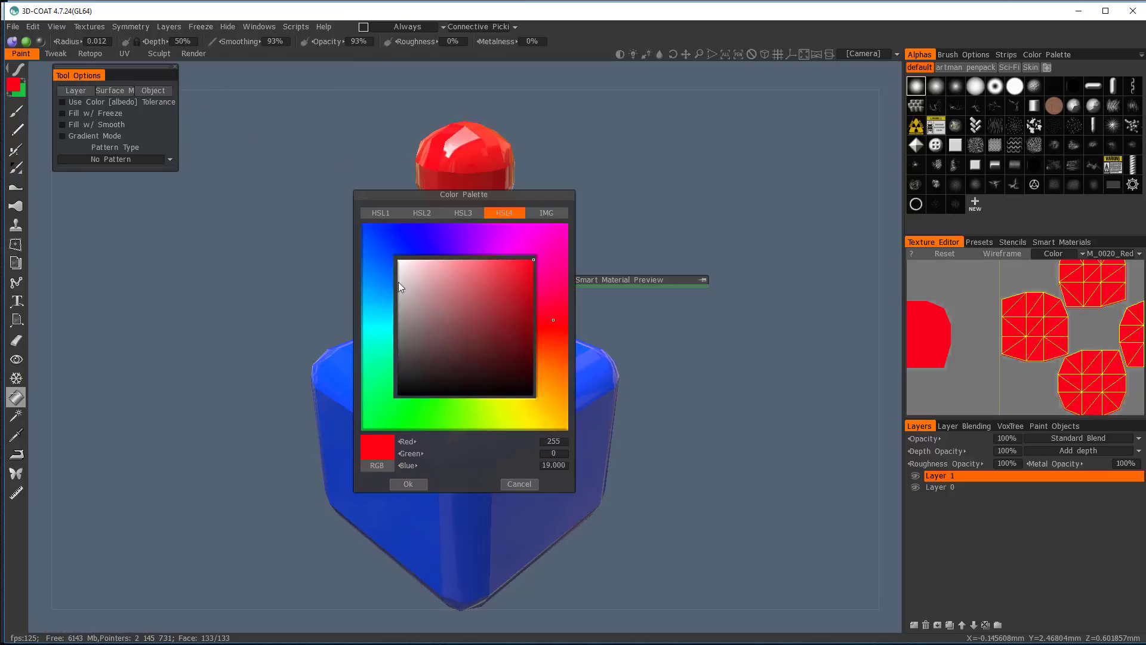
left_click(376, 415)
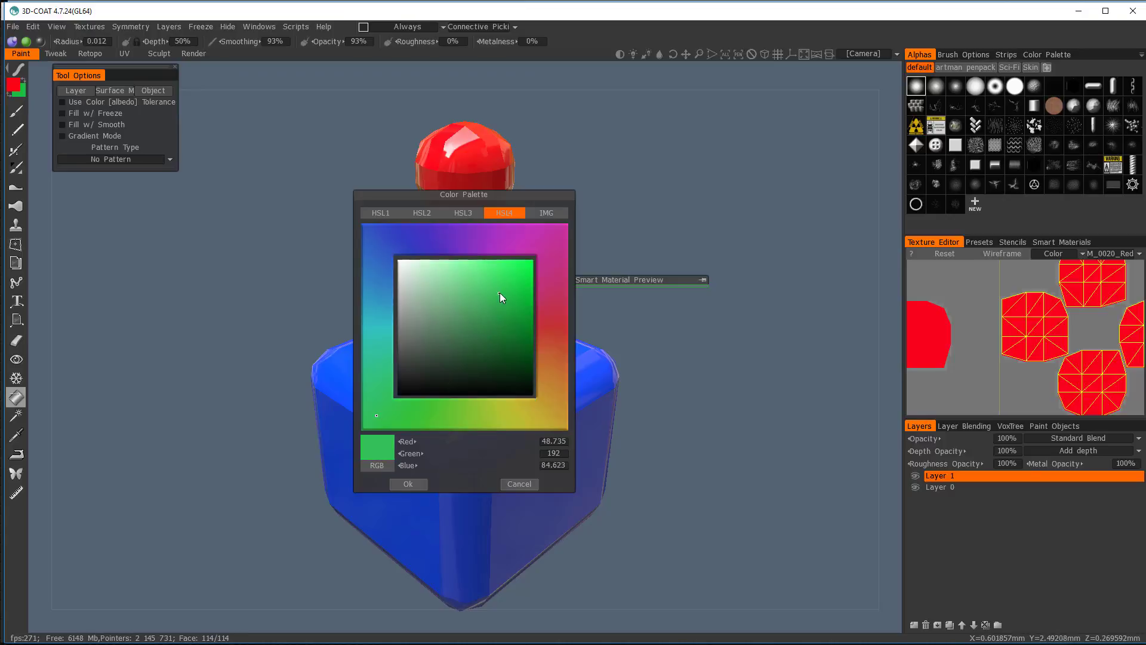
left_click(498, 325)
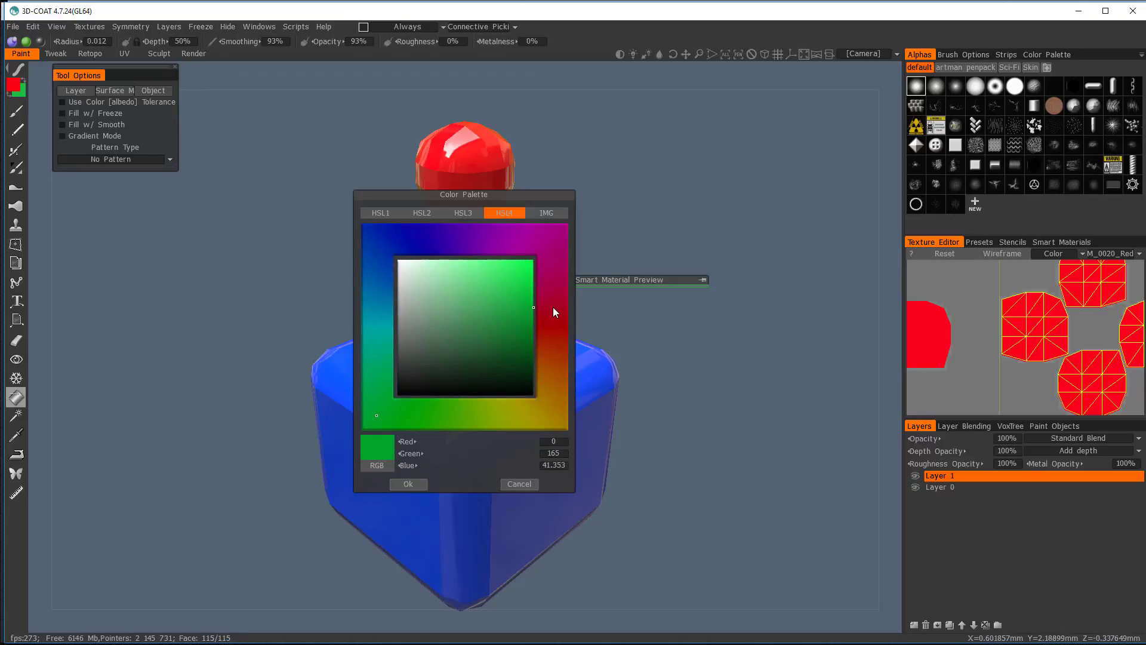
left_click(409, 484)
left_click(464, 315)
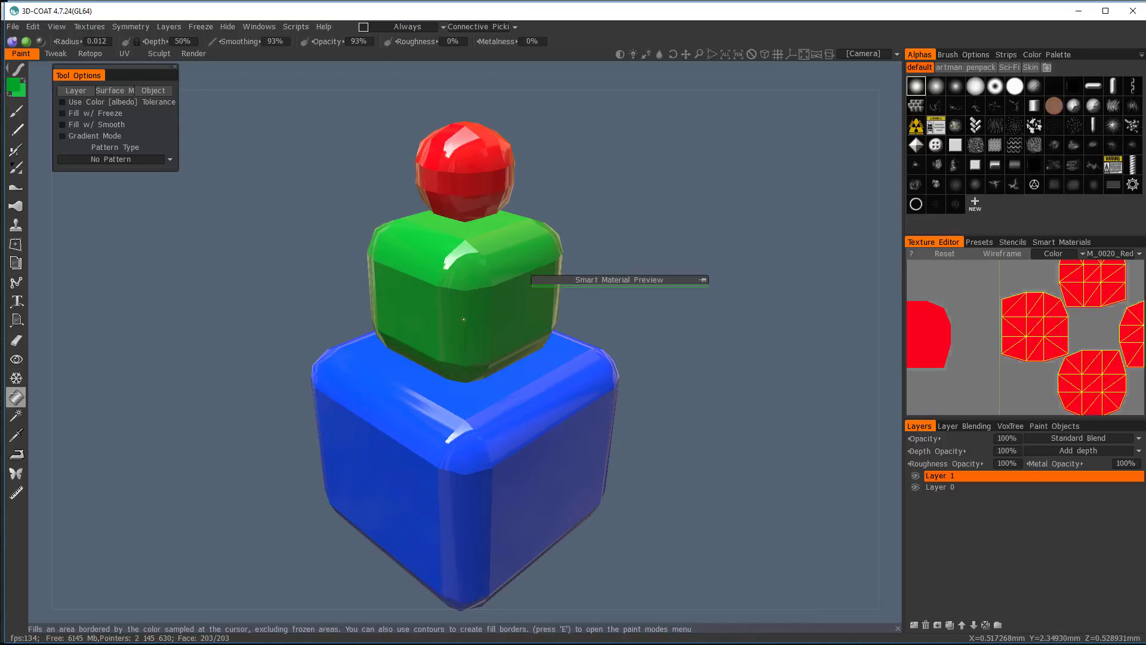
mouse_move(709, 299)
left_mouse_down()
mouse_move(676, 274)
mouse_move(752, 303)
left_mouse_up()
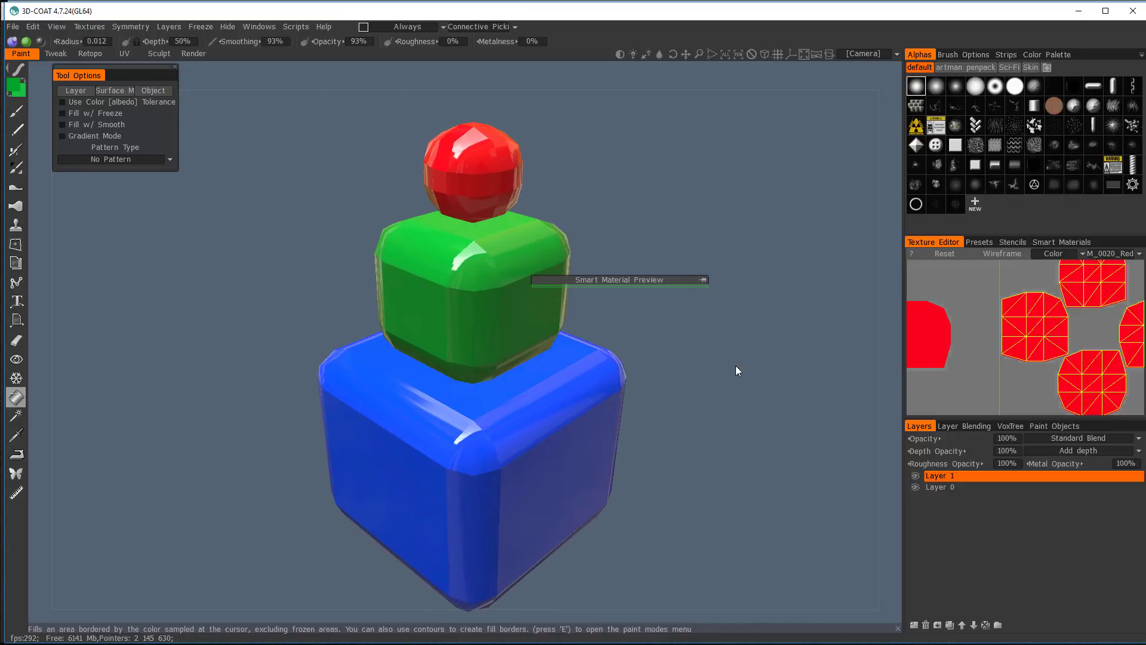
left_click_drag(704, 392, 806, 376)
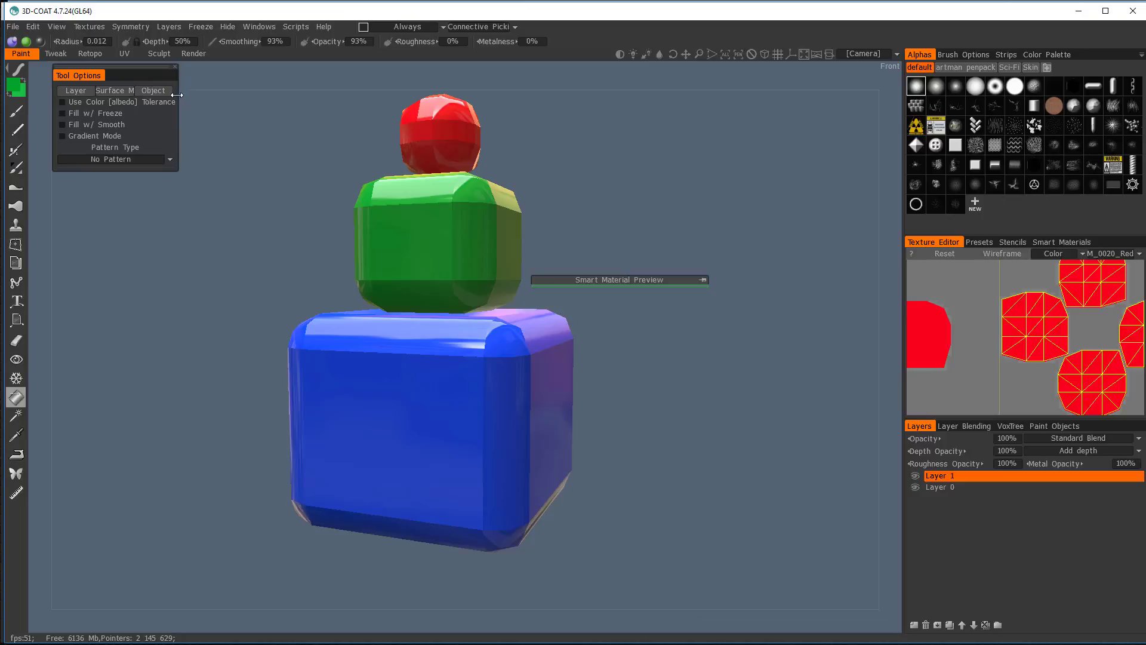
- Save the painted model as TEST1-SU.3b in the Unity project's TEST assets folder
left_click(13, 26)
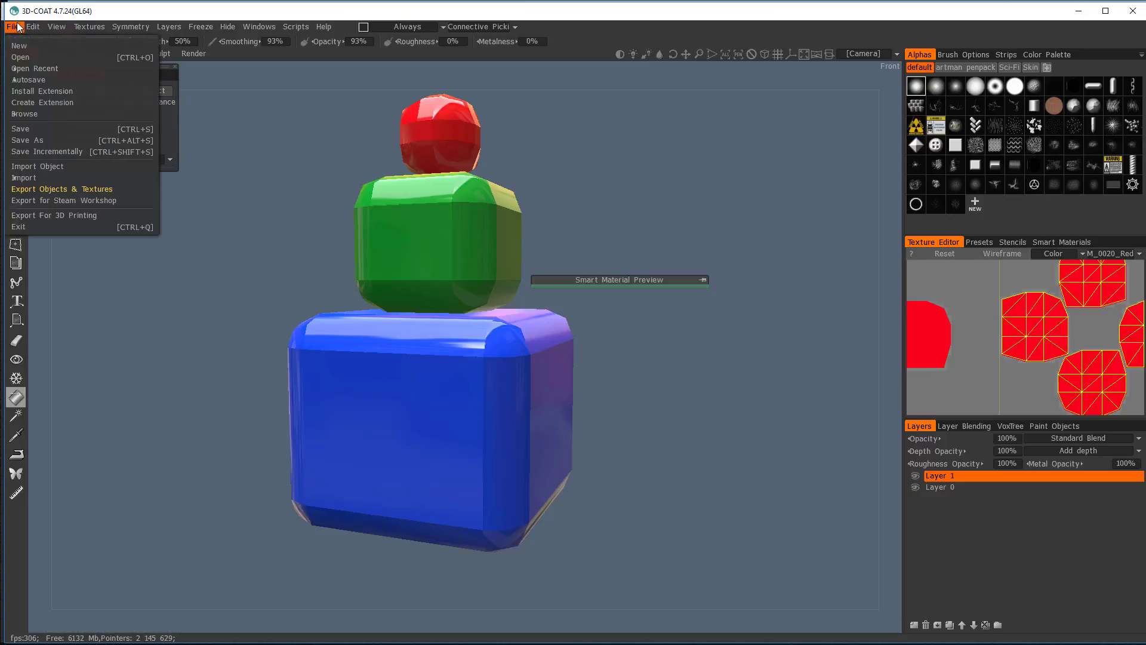
left_click(37, 144)
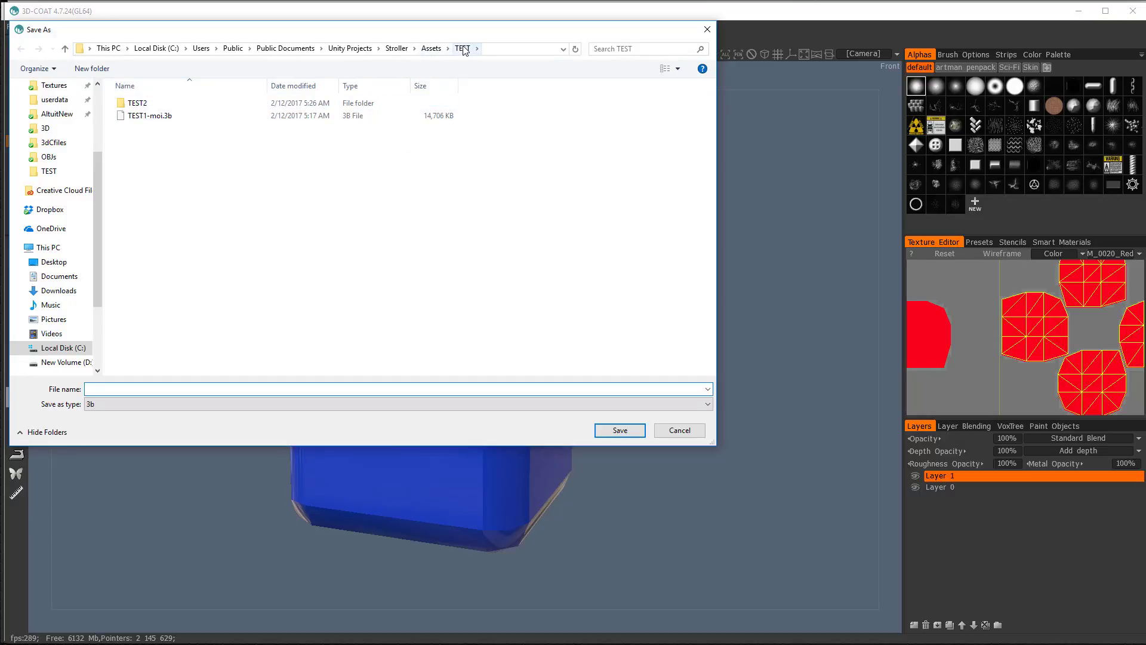
left_click(146, 118)
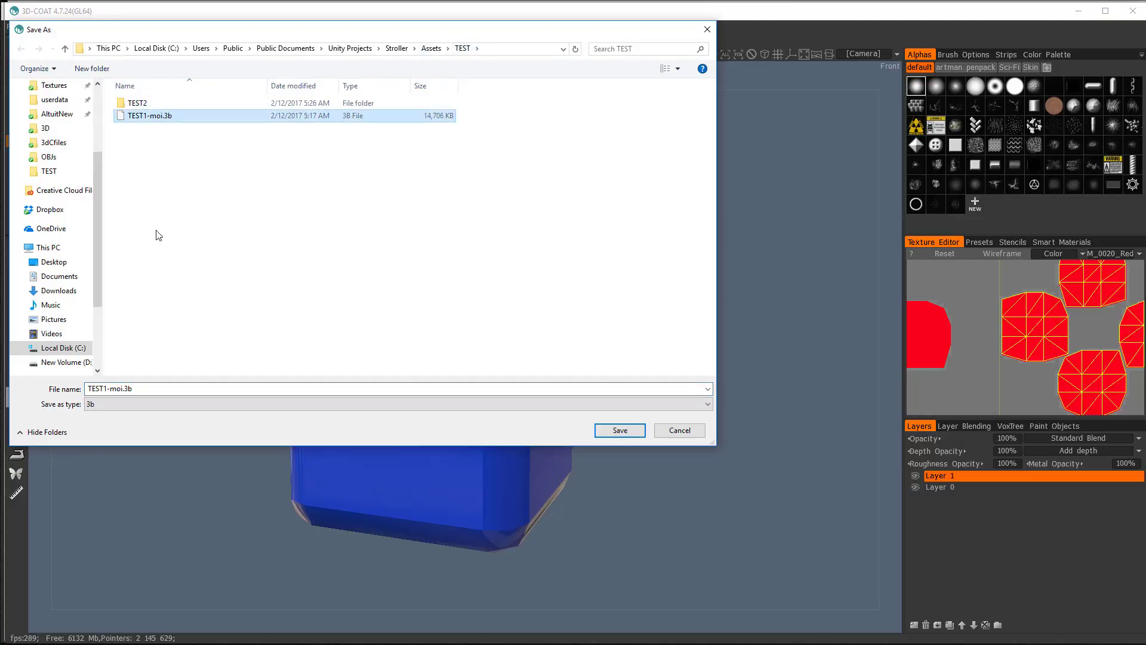
double_click(107, 389)
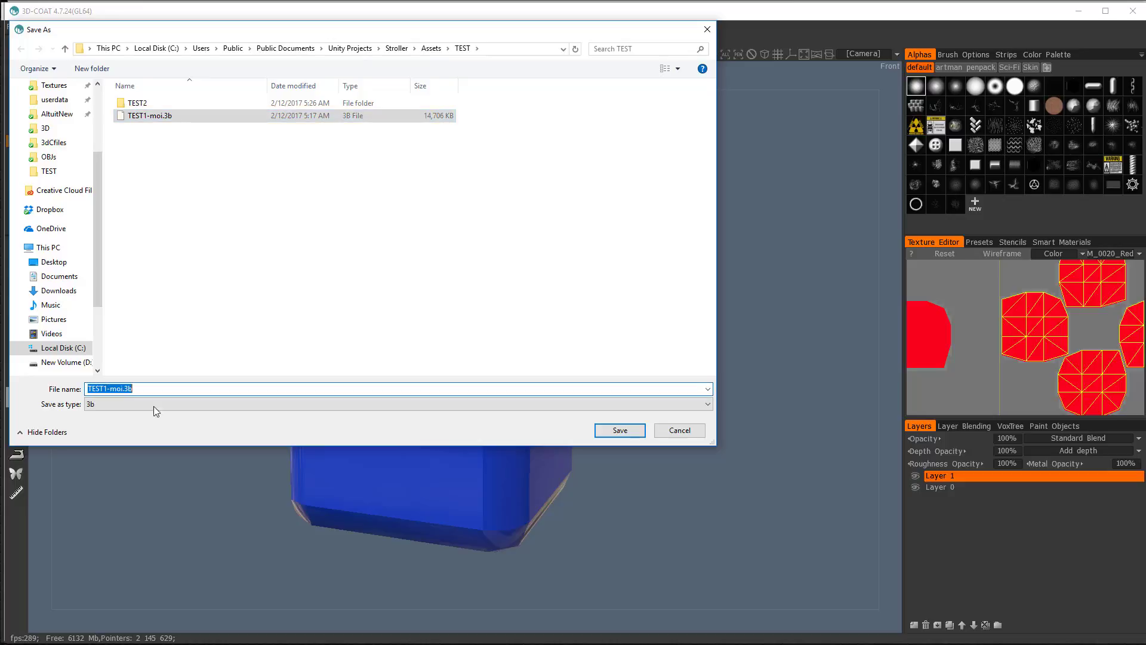
left_click(107, 388)
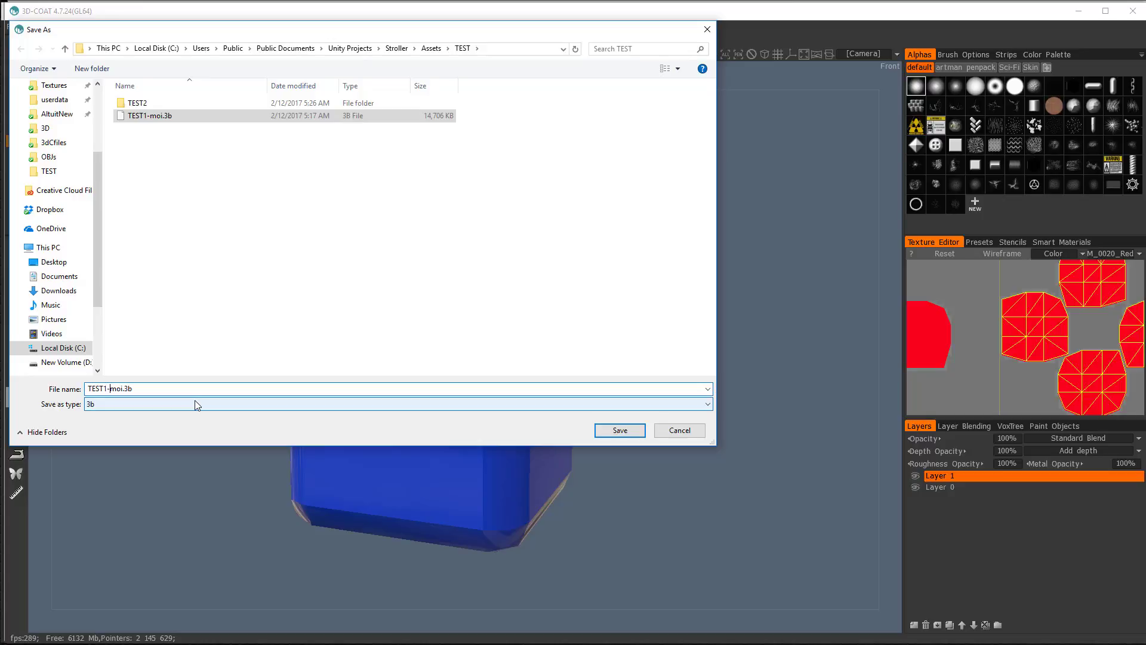
key("Delete")
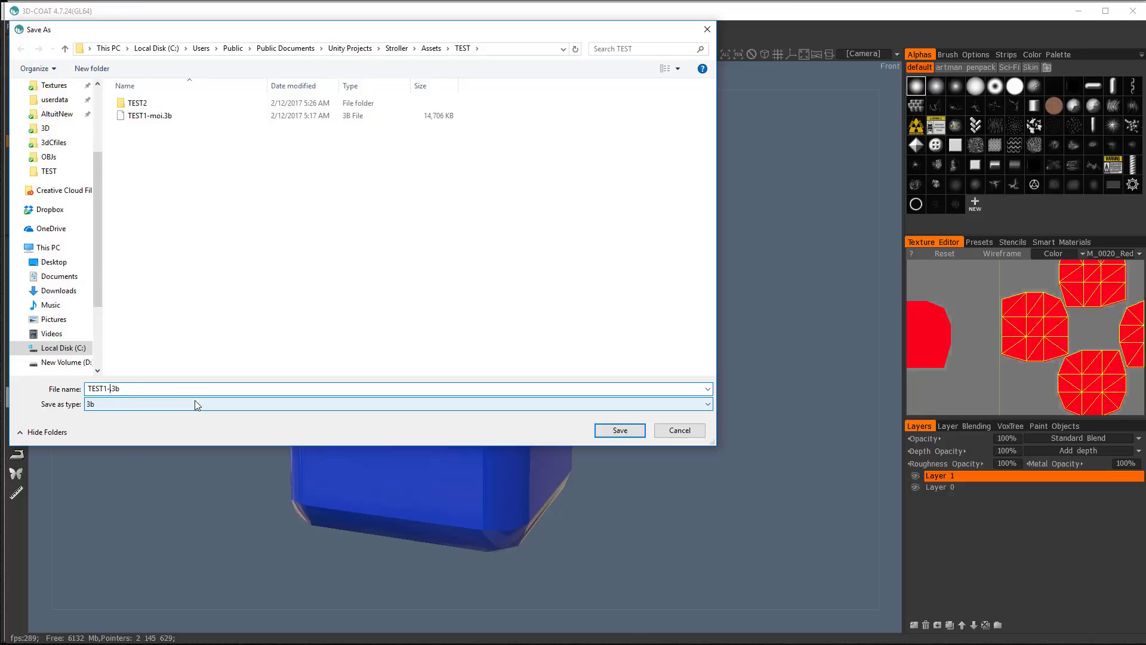
left_click(635, 431)
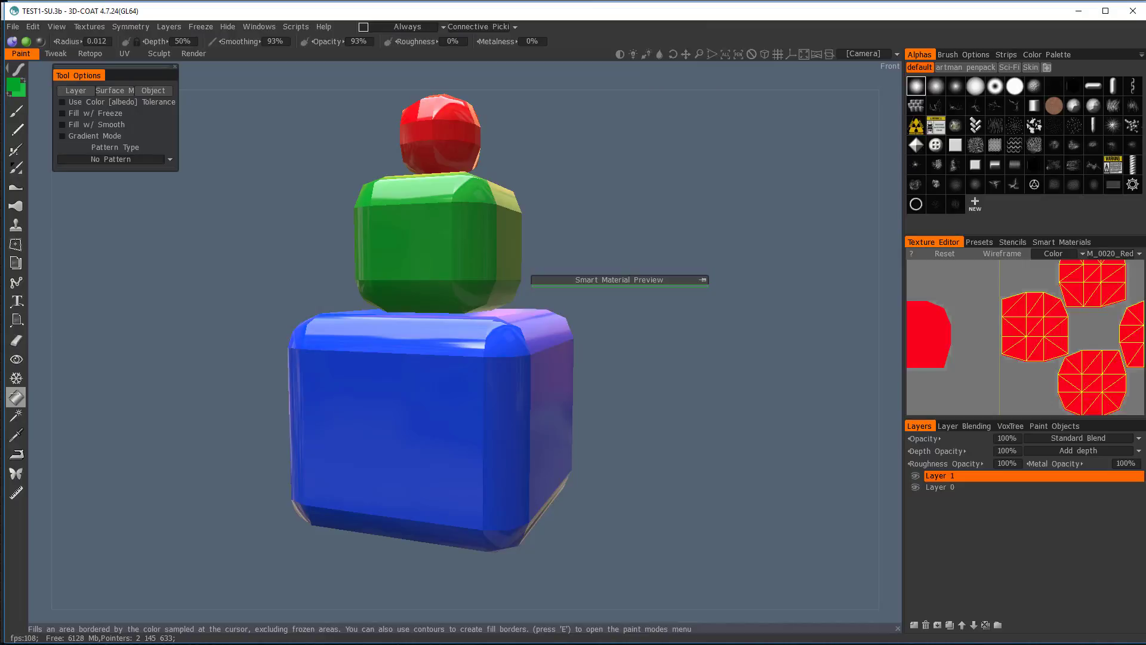
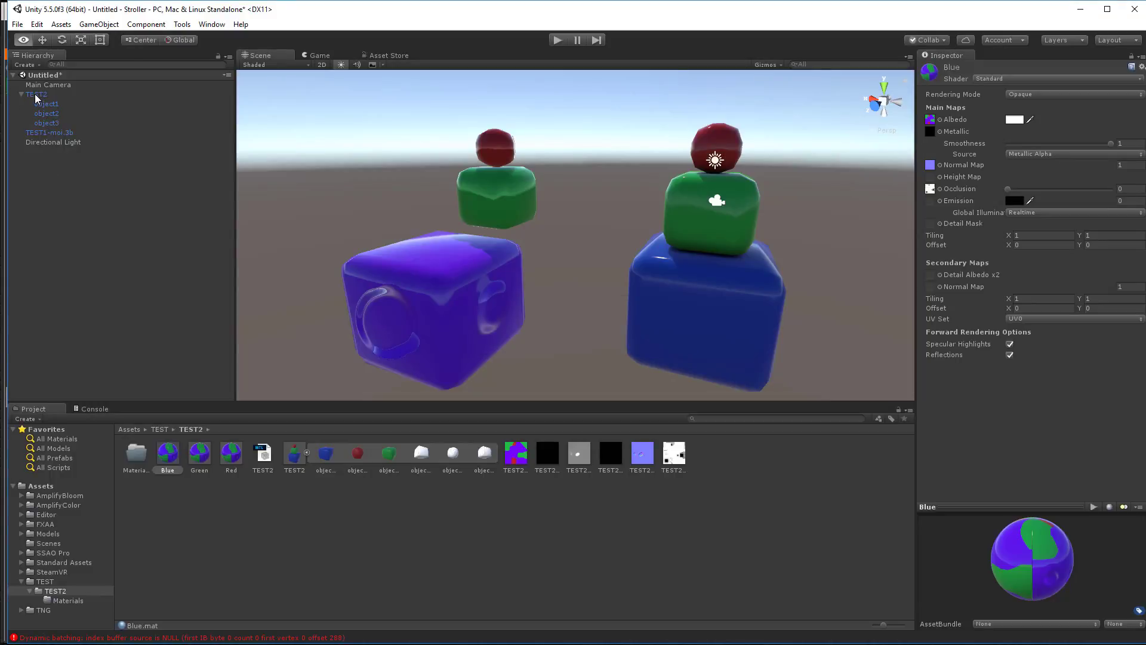
- Switch to Unity and deactivate the TEST2 object in the scene
left_click(36, 95)
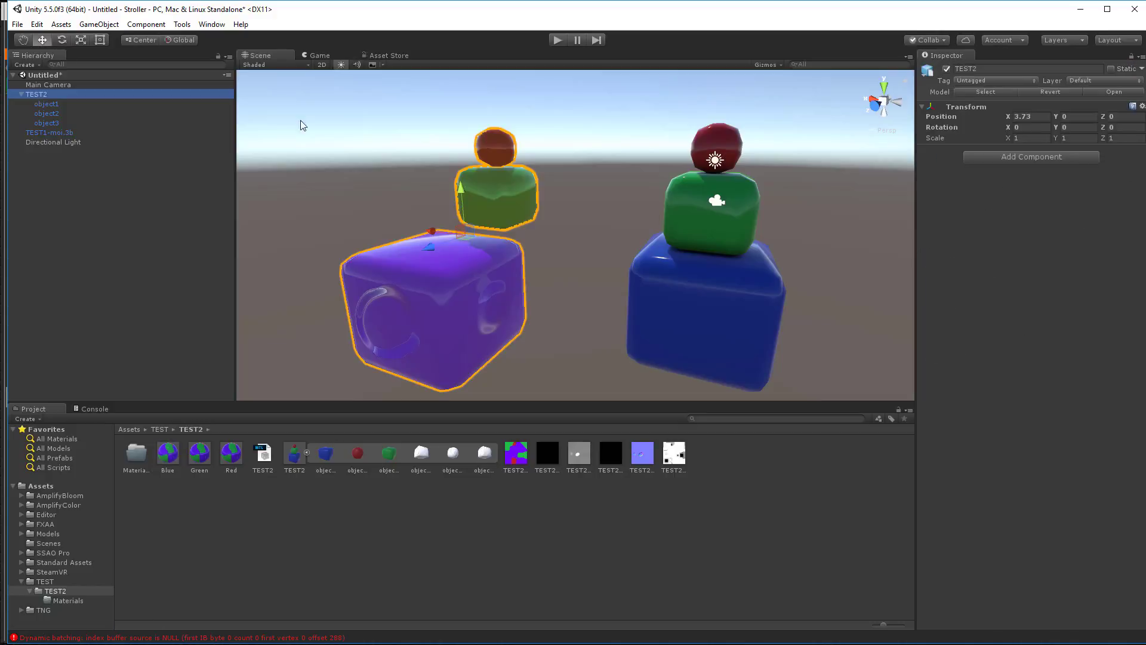
left_click(947, 69)
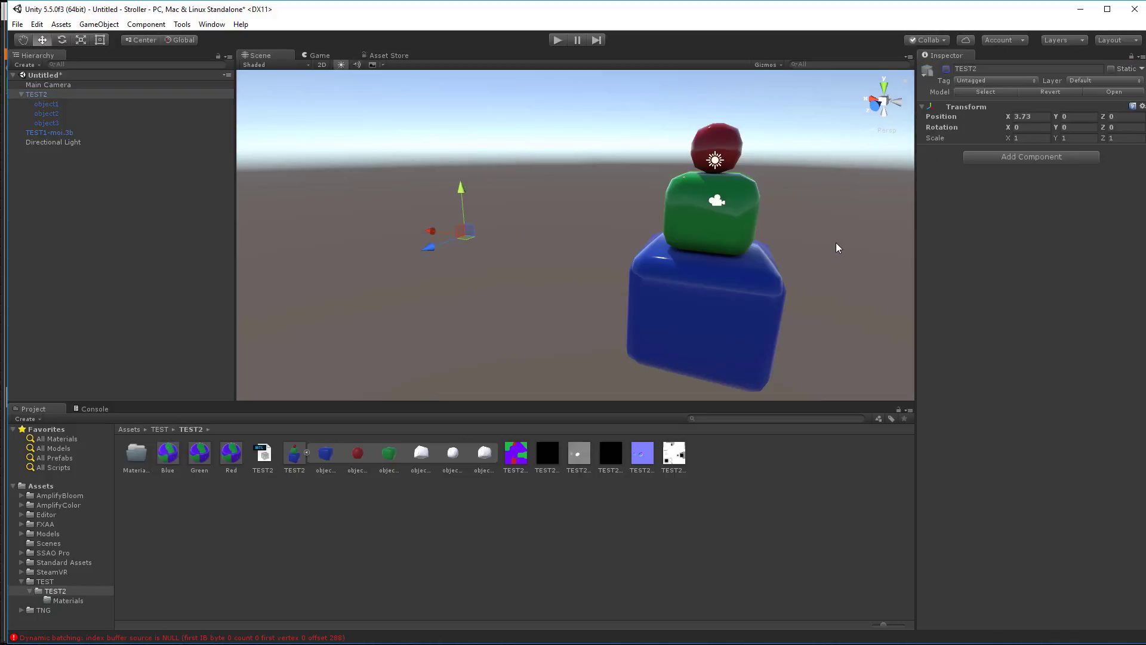
middle_click_drag(836, 248, 568, 217)
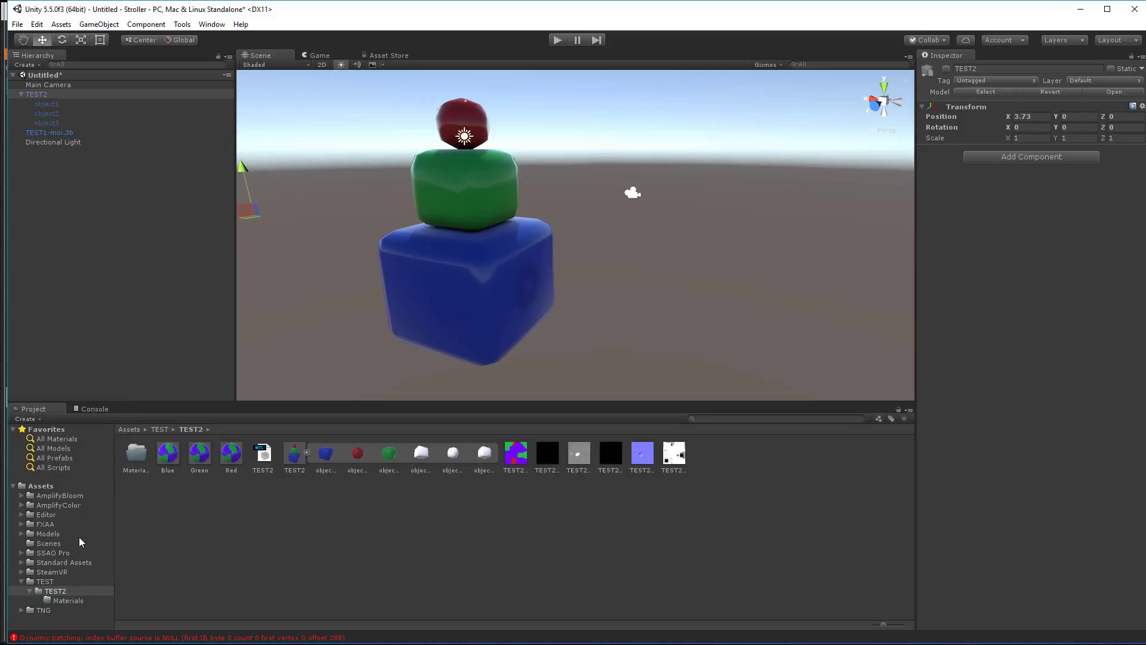
- Open the TEST assets folder and place the TEST1-SU.3b prefab in the scene
left_click(45, 584)
left_click(188, 535)
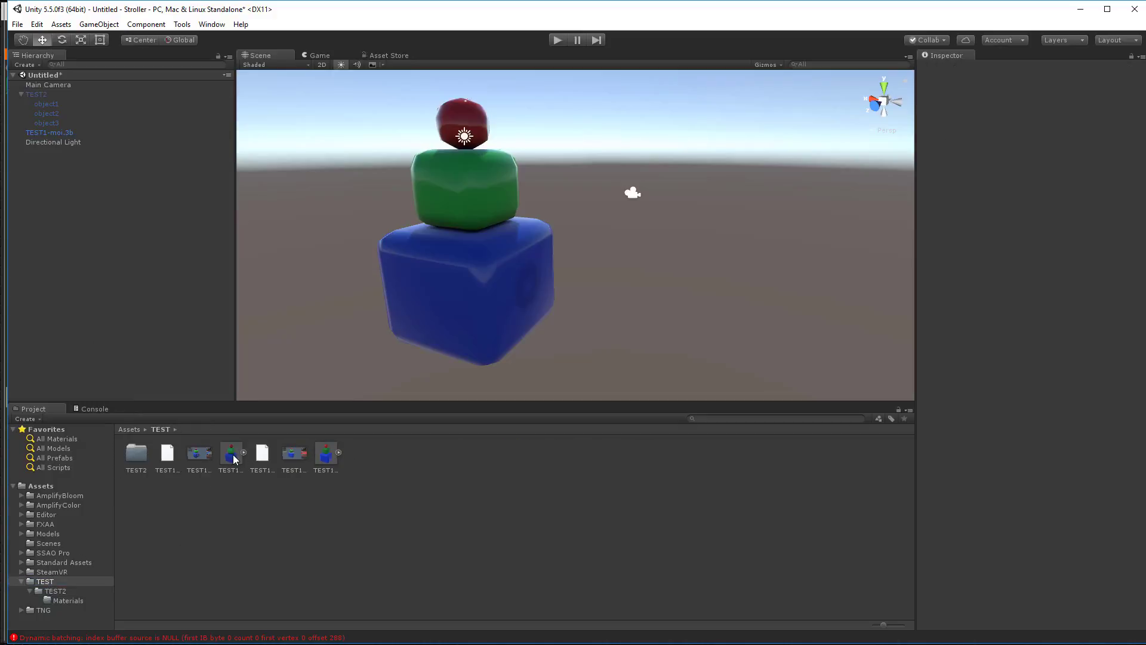
left_click(232, 455)
left_click(329, 458)
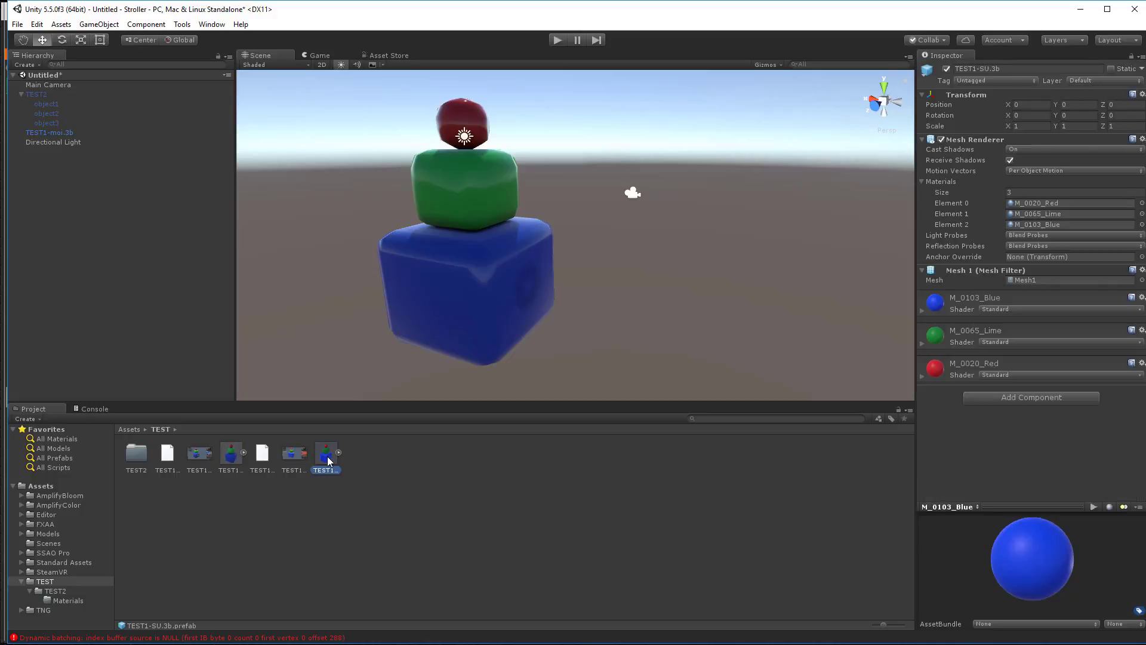
left_click_drag(319, 460, 638, 306)
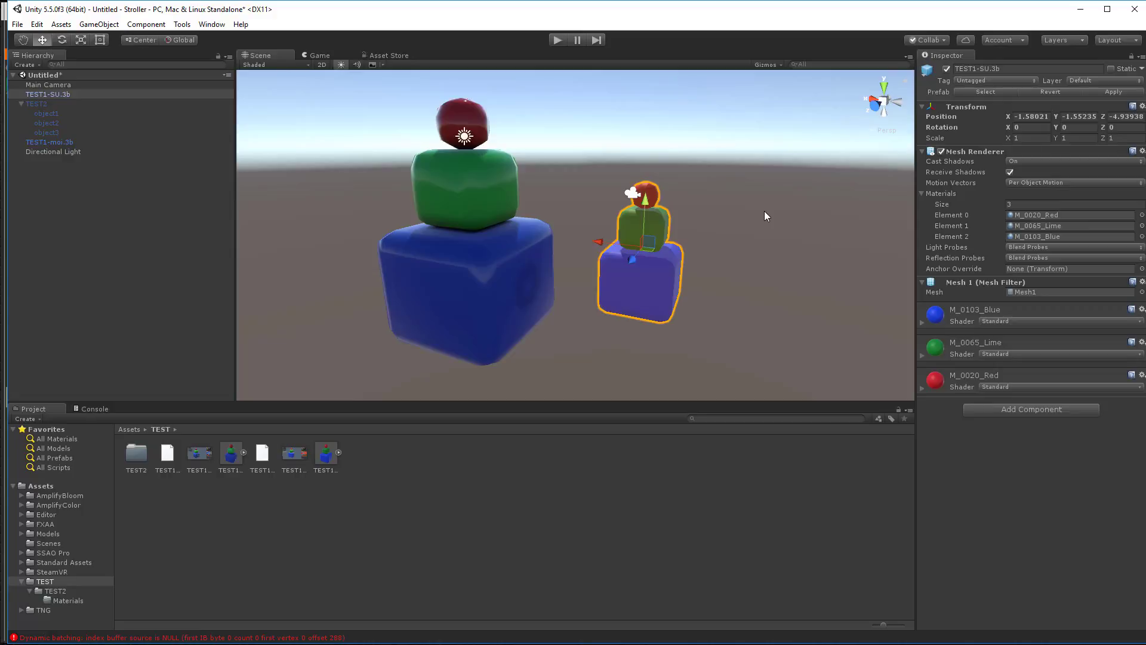
- Reset TEST1-SU.3b's position to 0, 0, 0 and move it along X to -2.583, beside the TEST1-moi.3b tower
left_click(1023, 116)
type("0")
key("Tab")
type("0")
key("Tab")
type("0")
key("Tab")
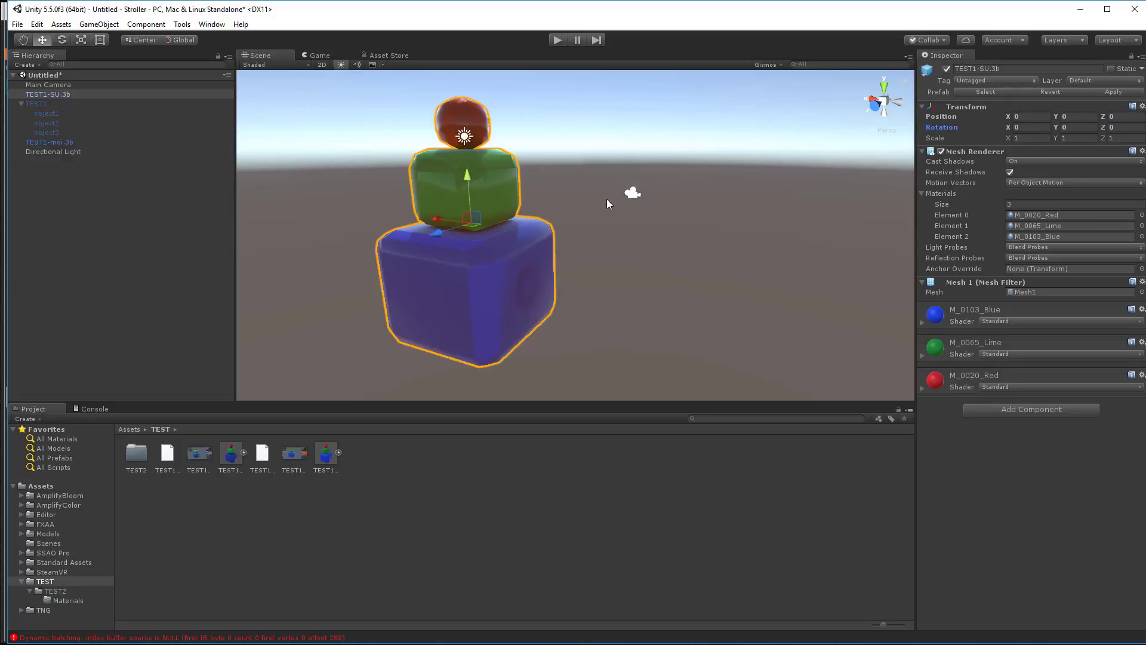
left_click_drag(435, 217, 561, 241)
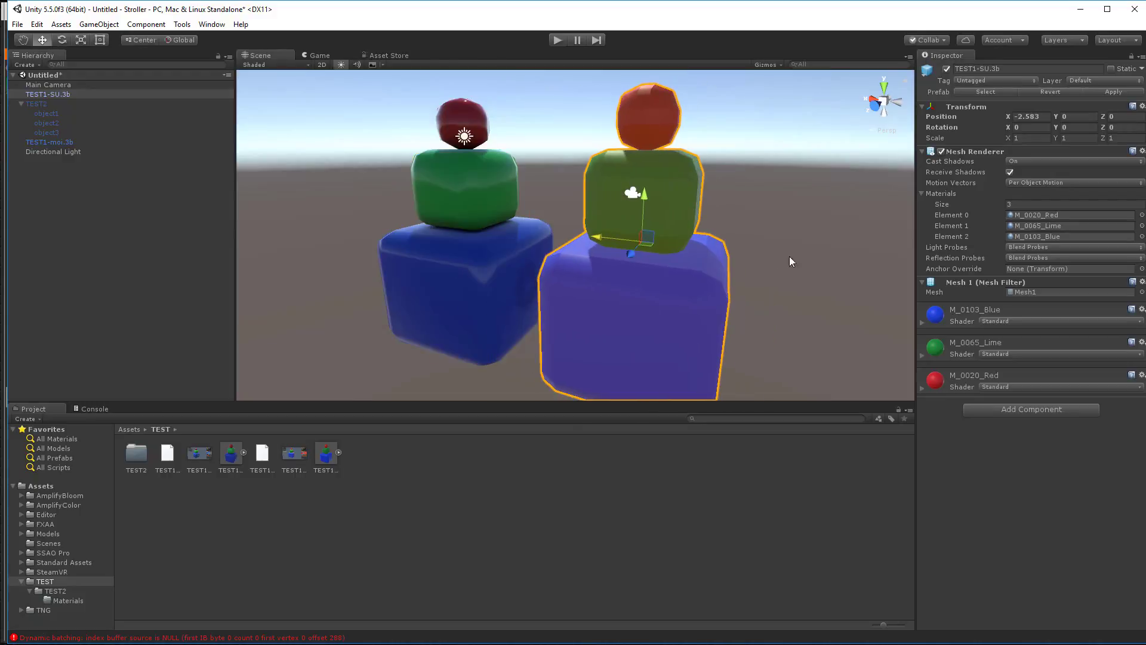
left_click_drag(789, 261, 881, 236, "alt")
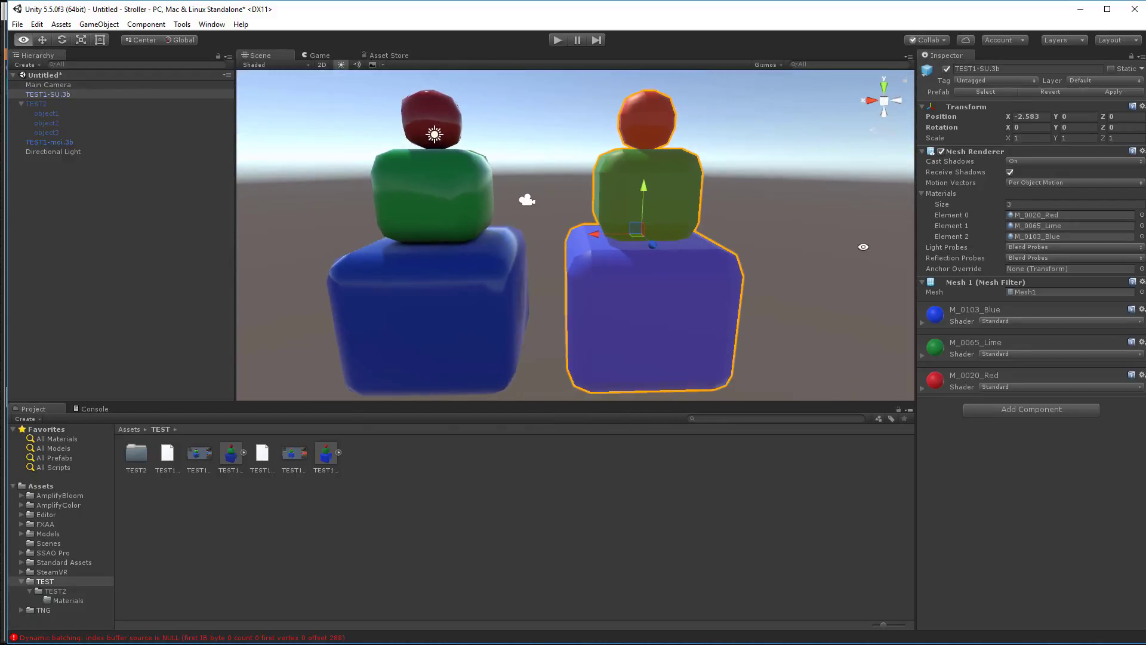
- Expand the TEST1-SU.3b prefab and examine its red, lime and blue materials and how the two towers shade from different angles
left_click(337, 452)
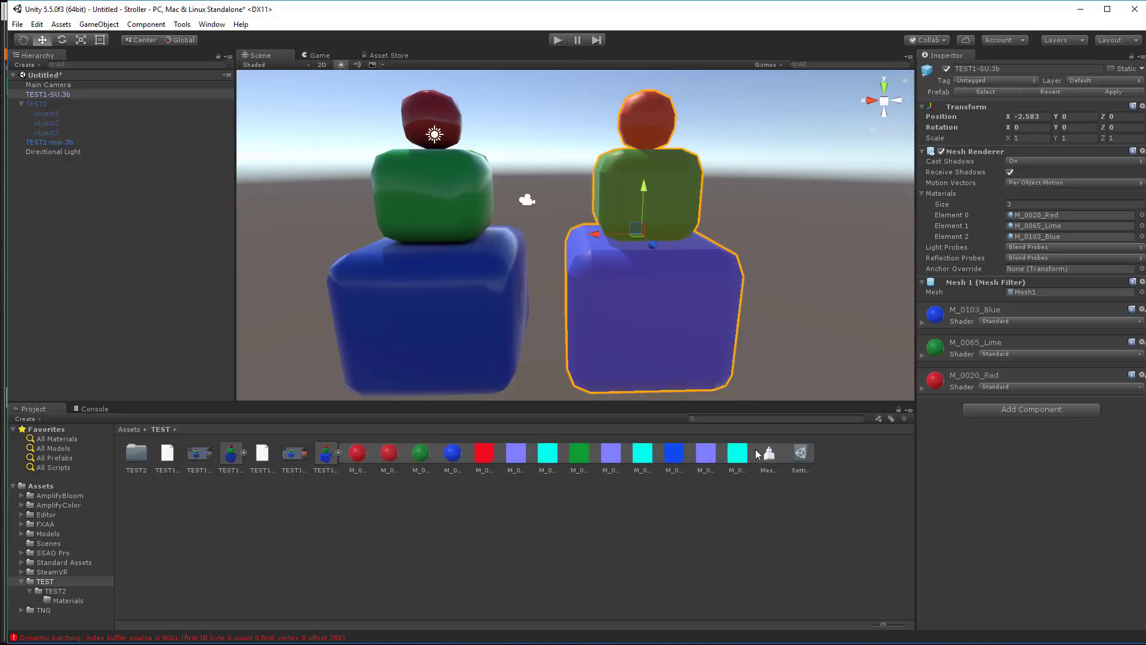
left_click(357, 454)
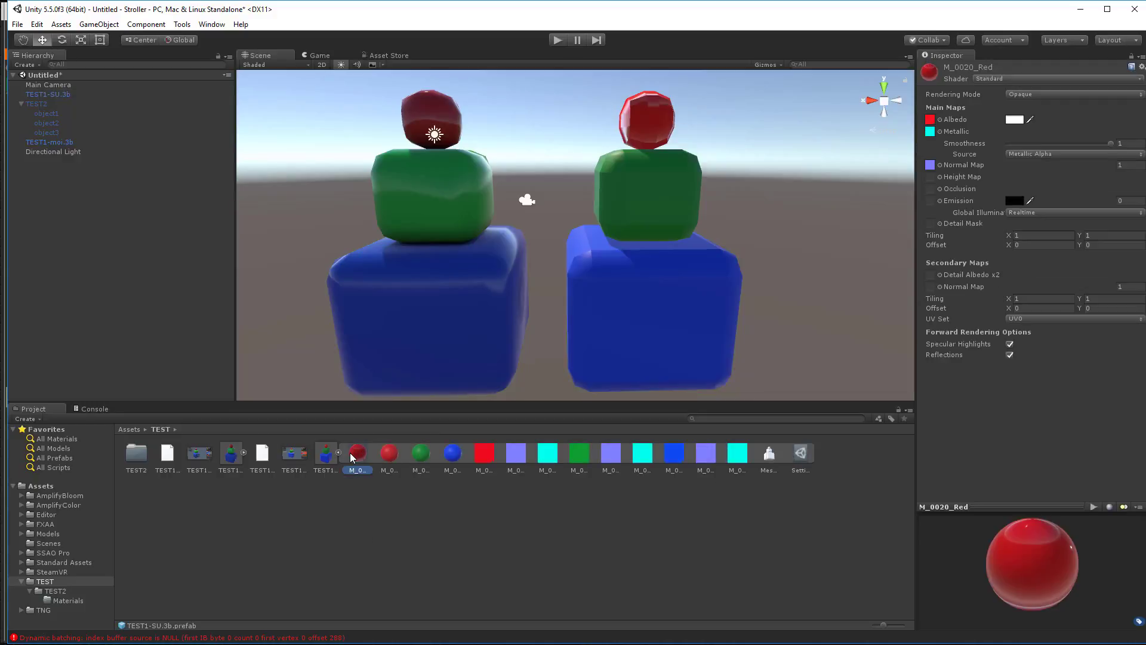
left_click(389, 453)
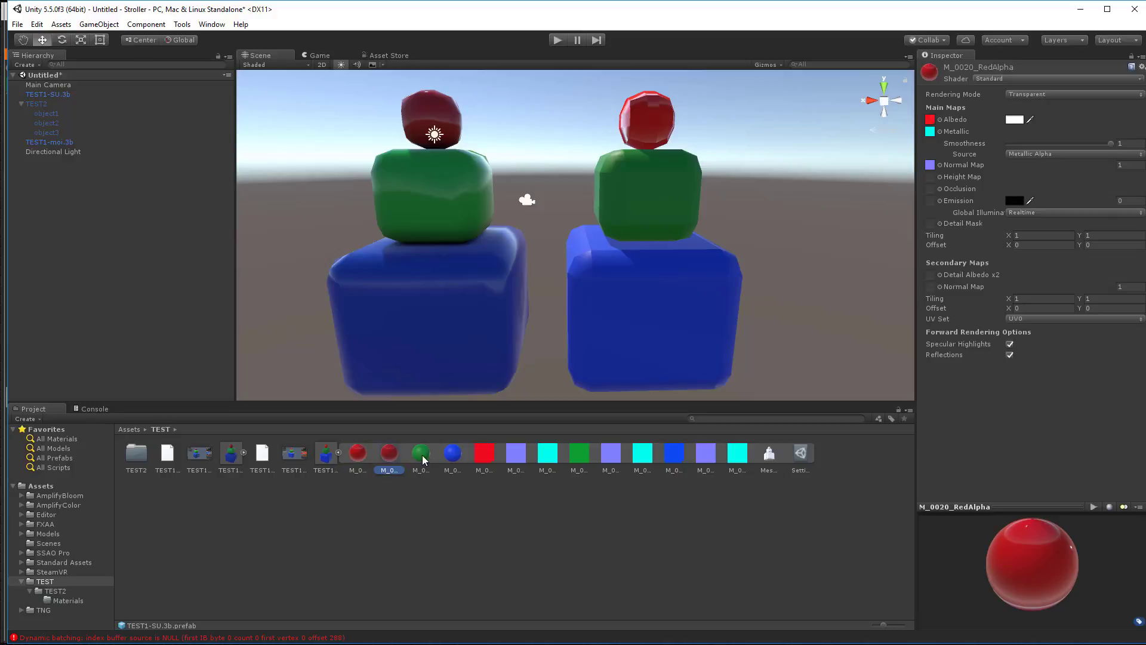
left_click(421, 452)
left_click(452, 452)
mouse_move(807, 229)
left_mouse_down("alt")
mouse_move(841, 231)
mouse_move(836, 323)
mouse_move(825, 238)
mouse_move(711, 261)
mouse_move(764, 199)
mouse_move(802, 246)
left_mouse_up("alt")
left_click_drag(739, 279, 824, 287, "alt")
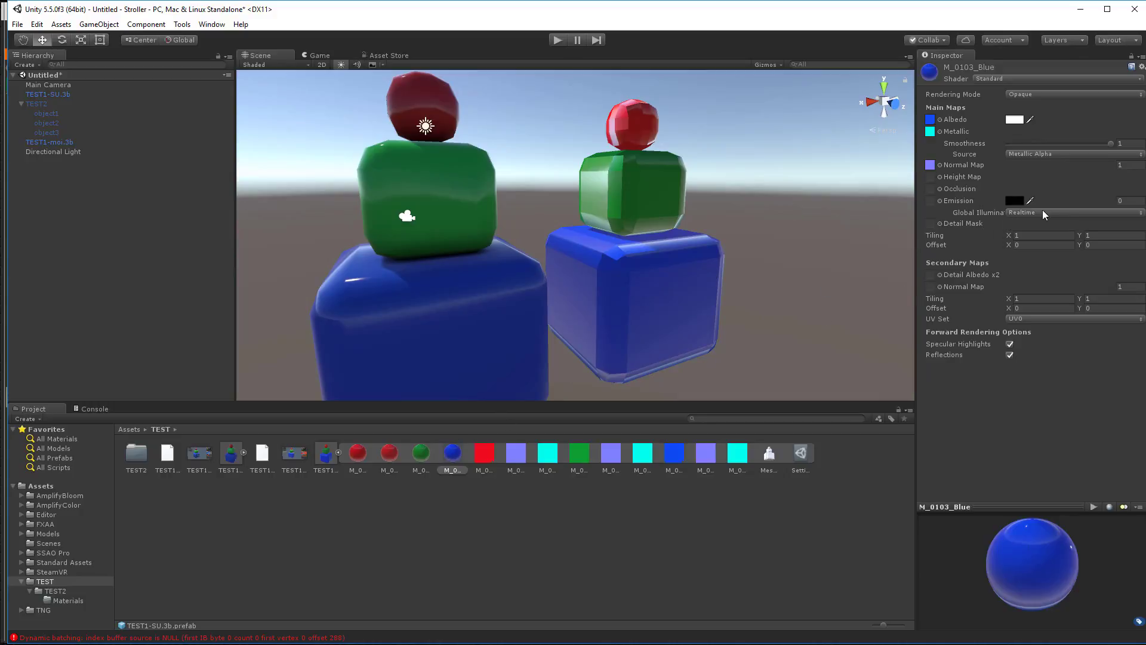
- Set the normal map strength of the M_0103_Blue and M_0065_Lime materials to 0.01
left_click(1125, 166)
type(".")
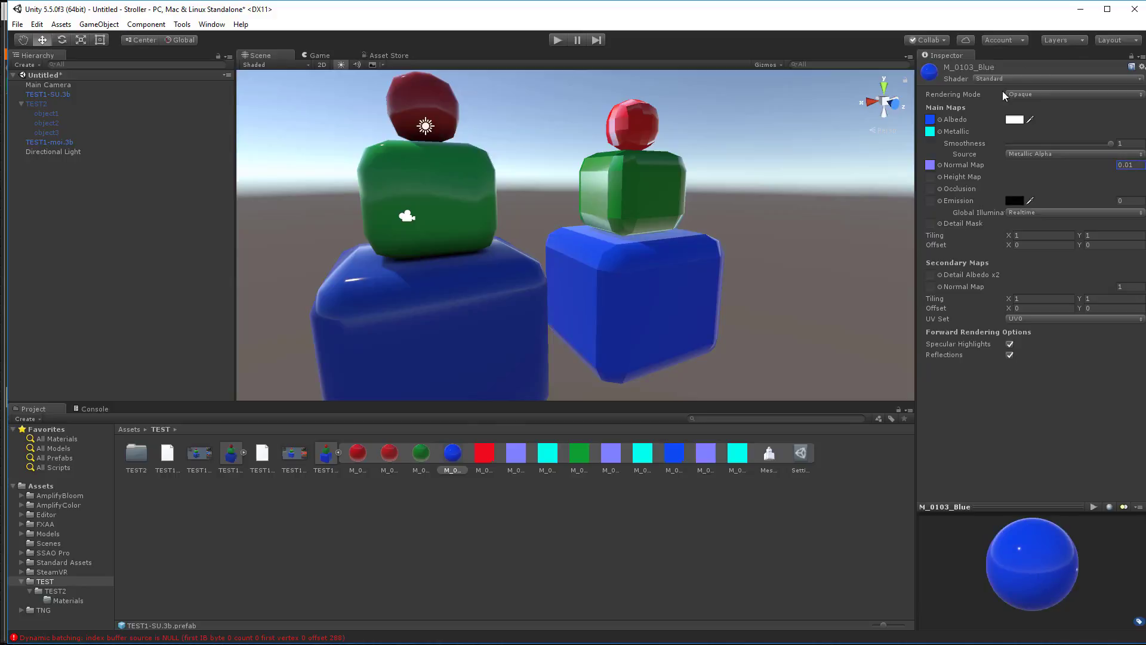
left_click(669, 187)
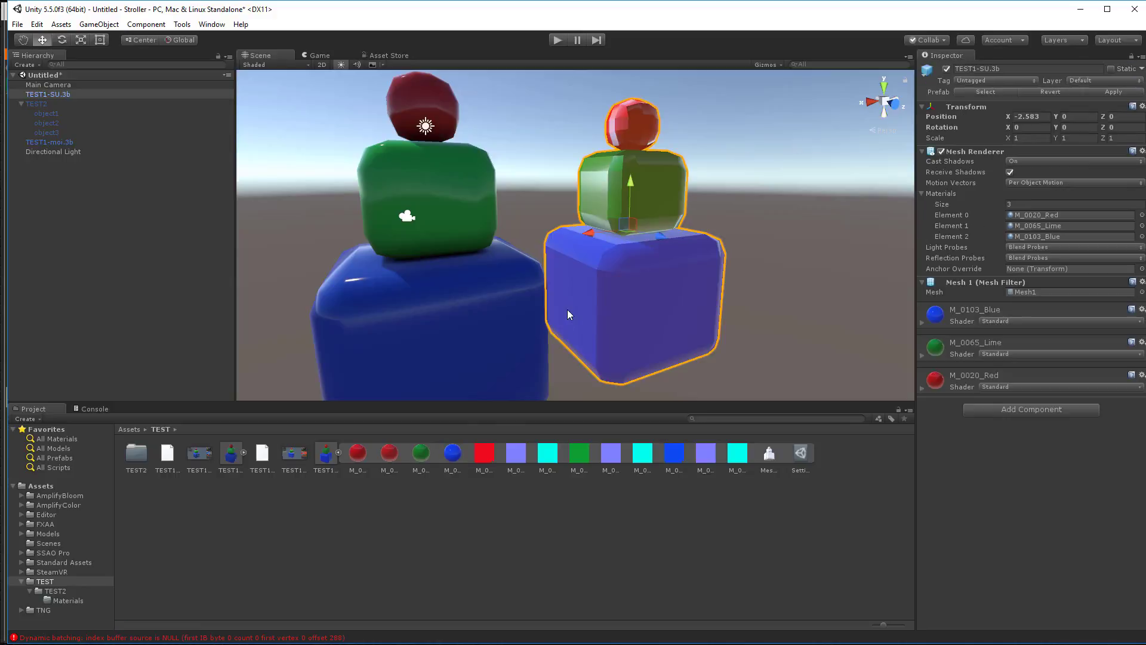
left_click(422, 454)
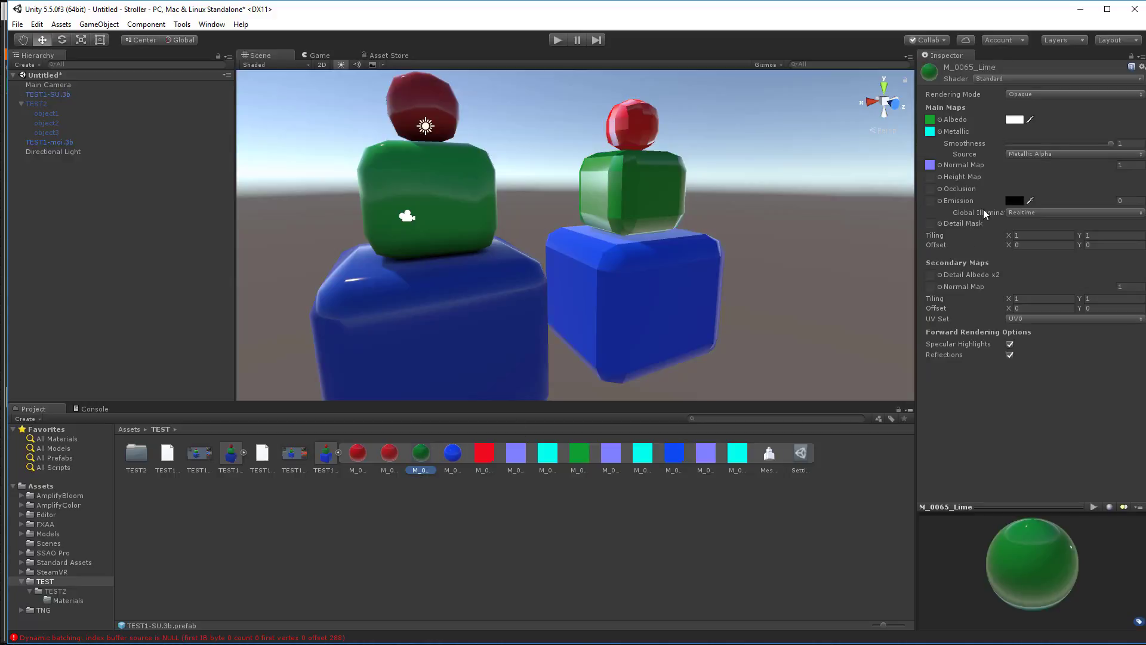
left_click(1133, 167)
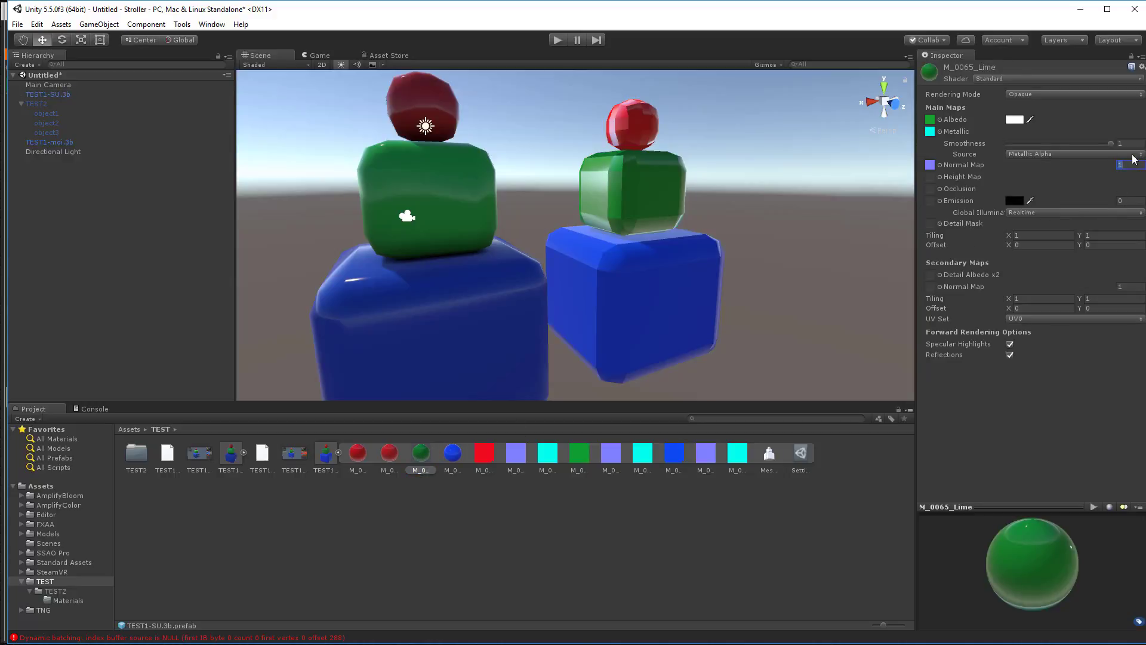
key("BackSpace")
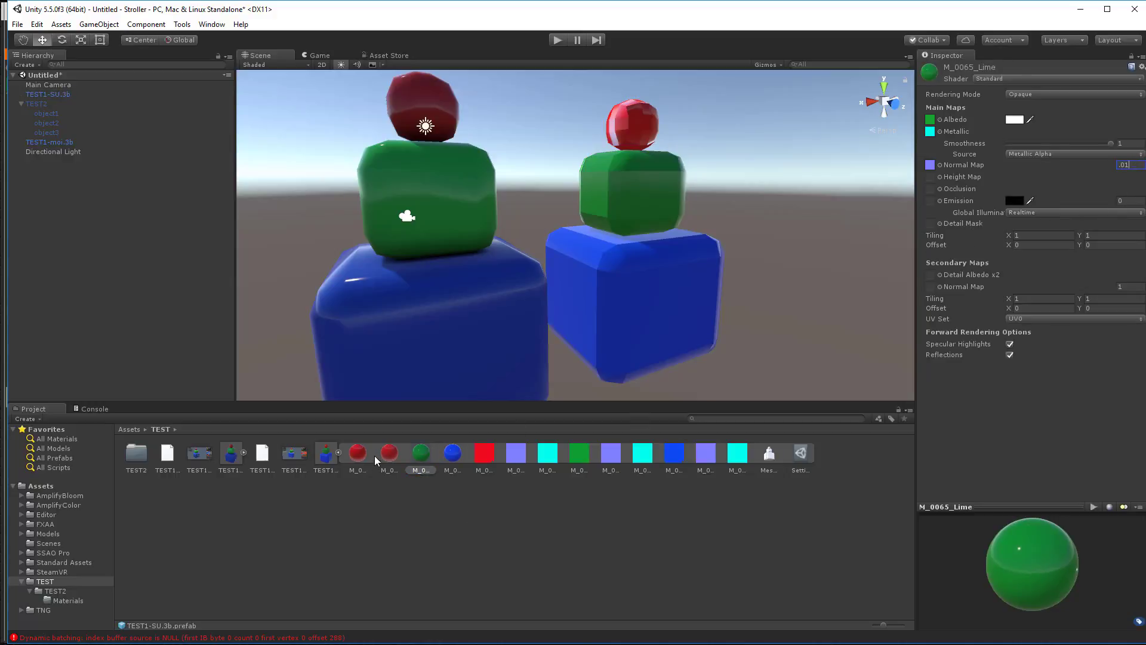
- Set the normal map strength of the M_0020_RedAlpha and M_0020_Red materials to 0.01
left_click(391, 455)
left_click(1126, 165)
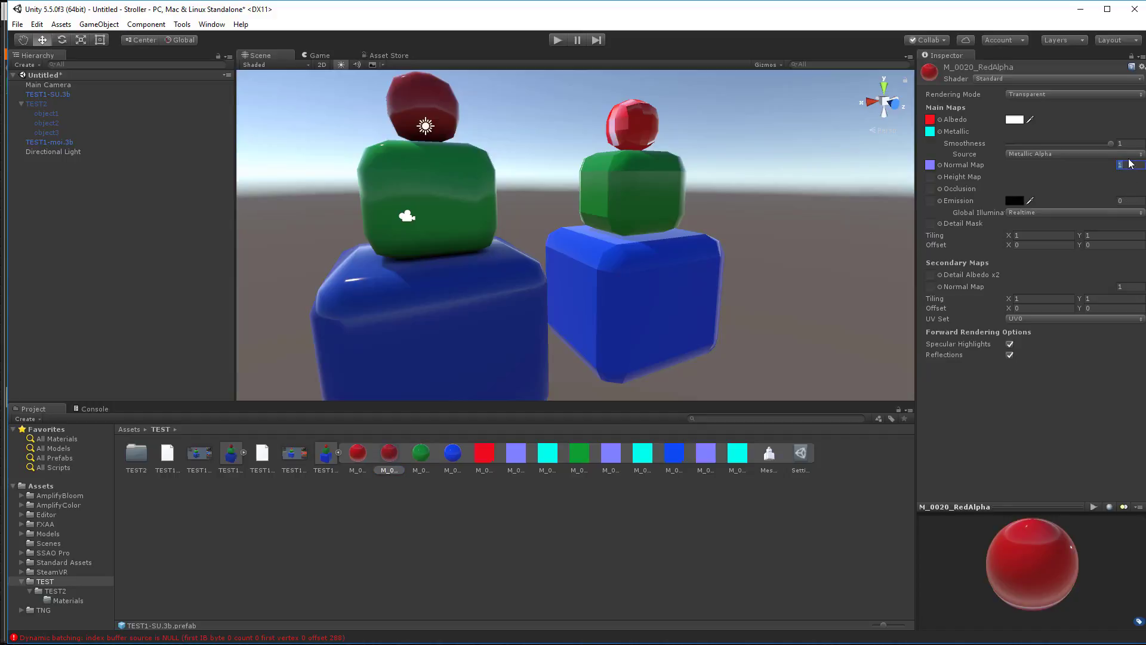
type(".01")
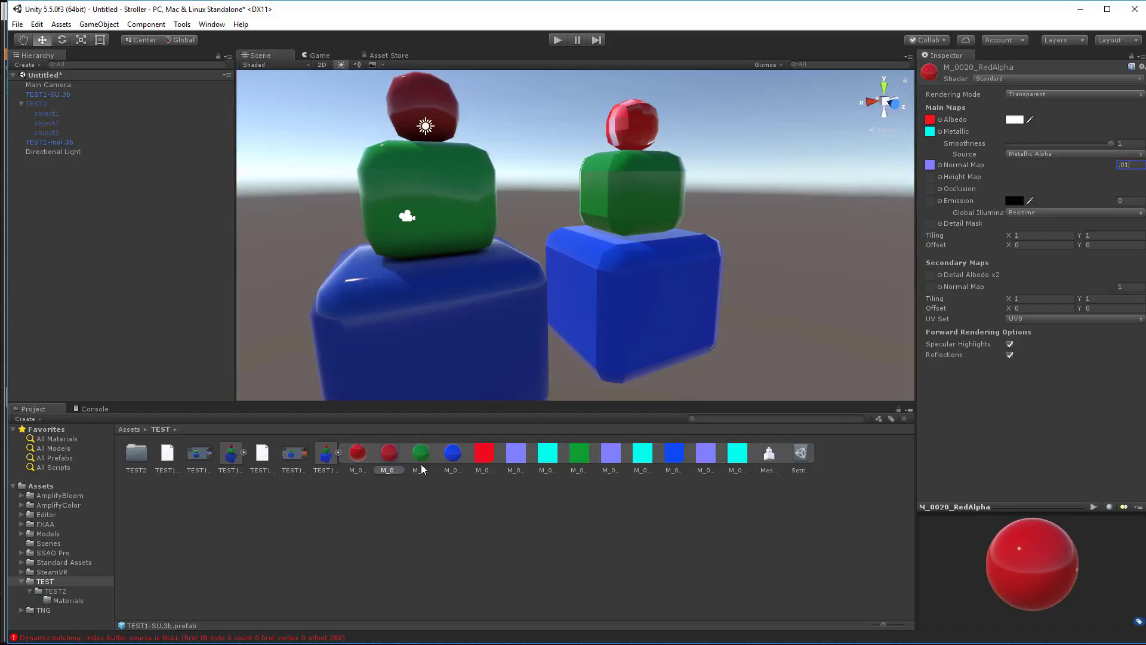
left_click(604, 508)
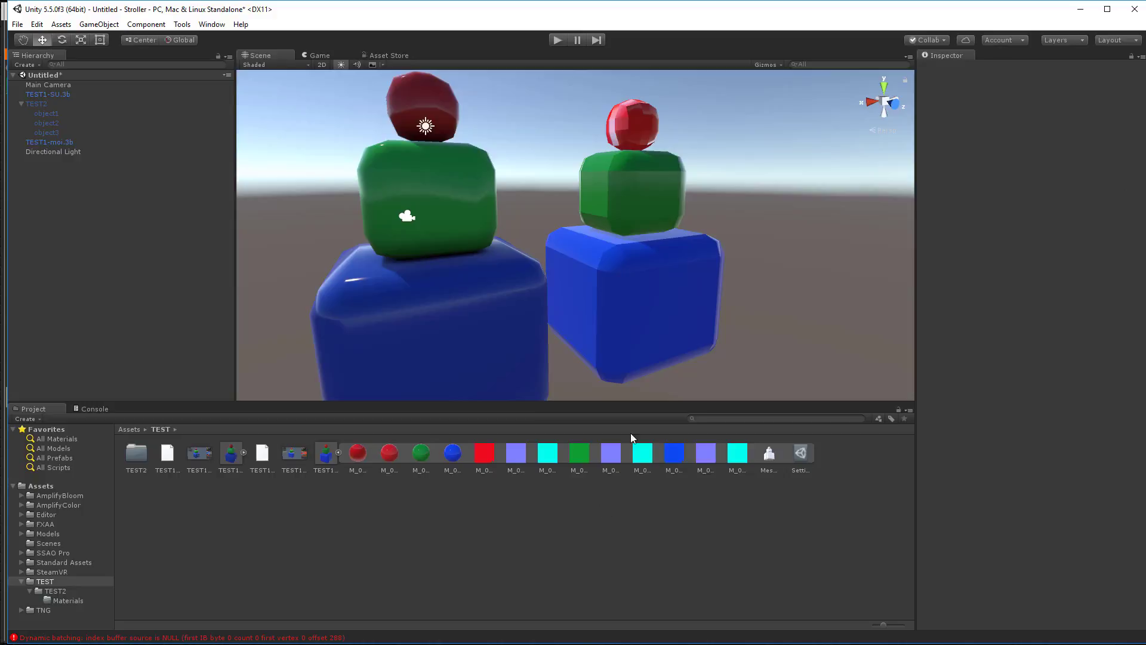
left_click(626, 126)
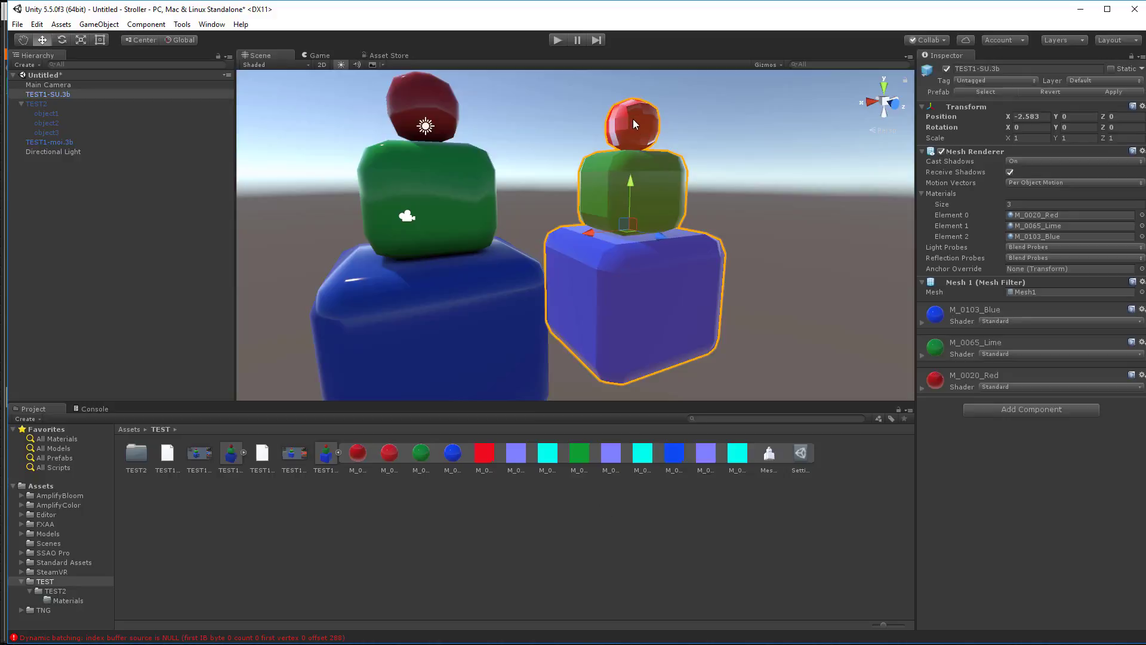
left_click(361, 454)
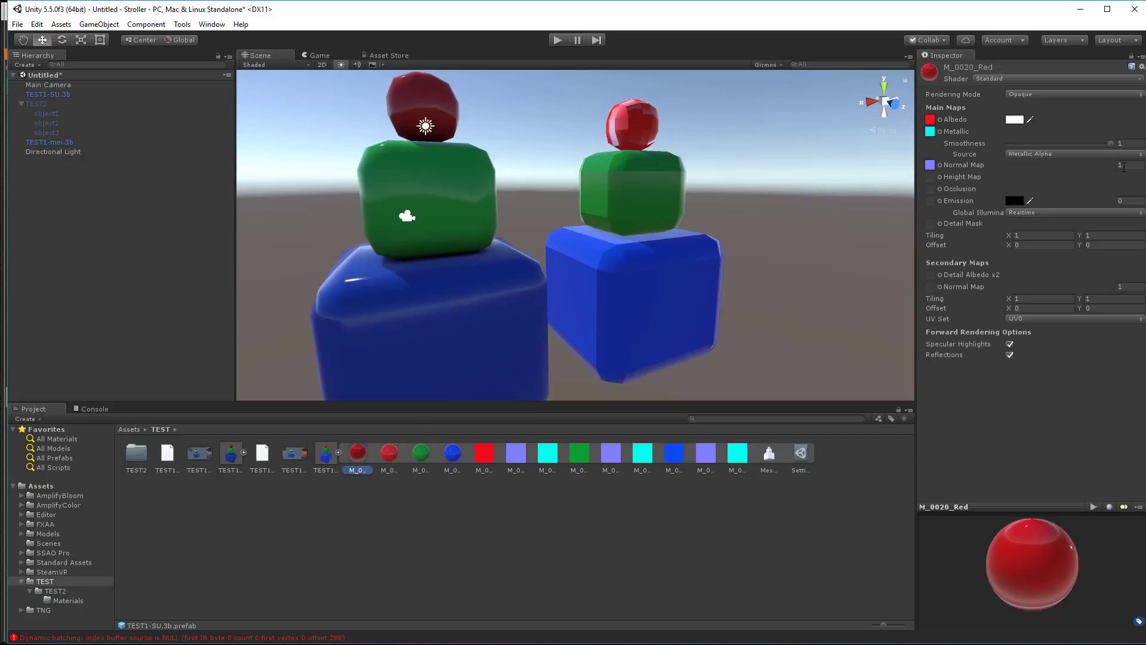
left_click(1123, 166)
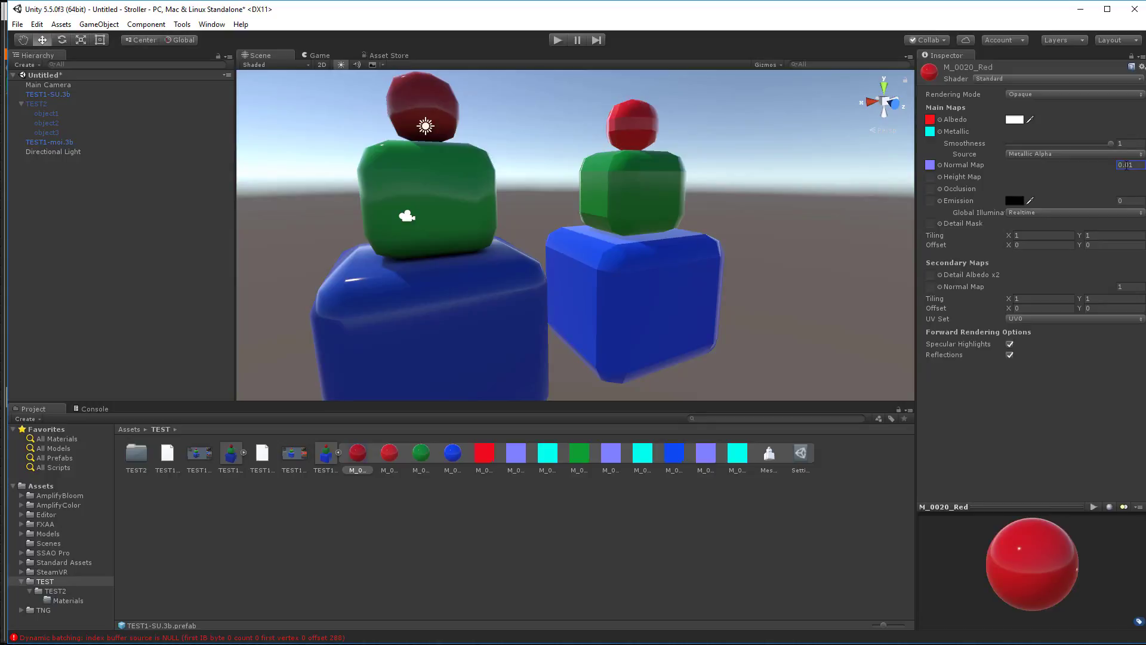
- Examine from several angles how the bevels and faces of the SketchUp tower shade compared with the MoI tower
left_click_drag(711, 172, 263, 317, "alt")
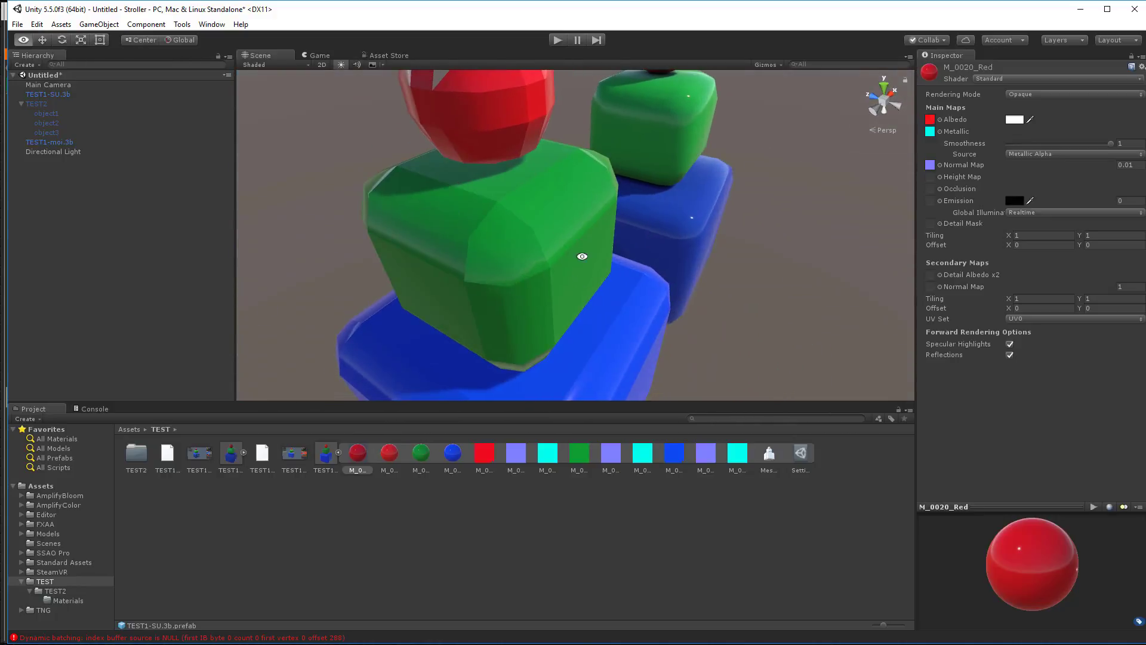
right_click_drag(486, 208, 516, 228)
left_click_drag(517, 228, 634, 173, "alt")
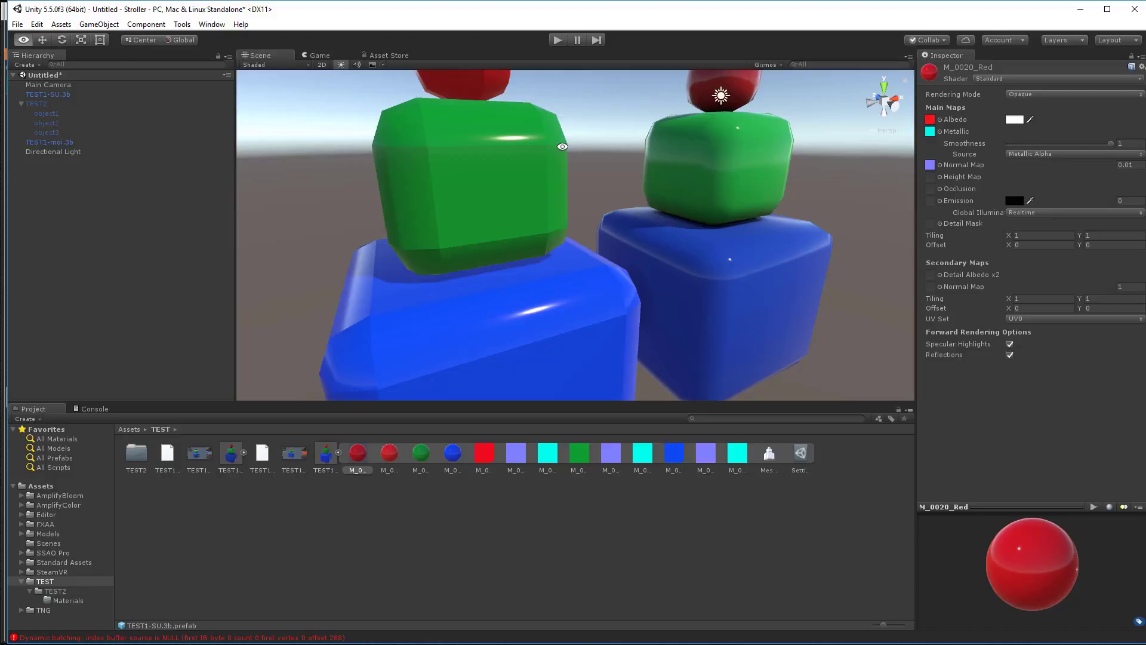
left_click_drag(697, 258, 696, 234, "alt")
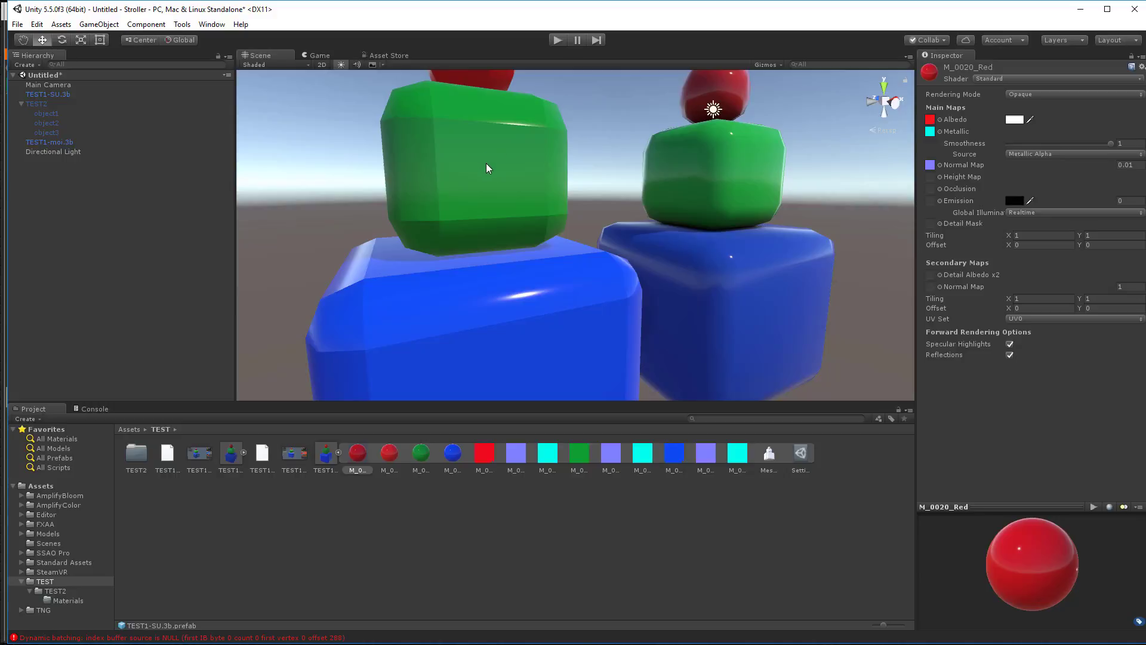
right_click_drag(504, 179, 523, 149, "alt")
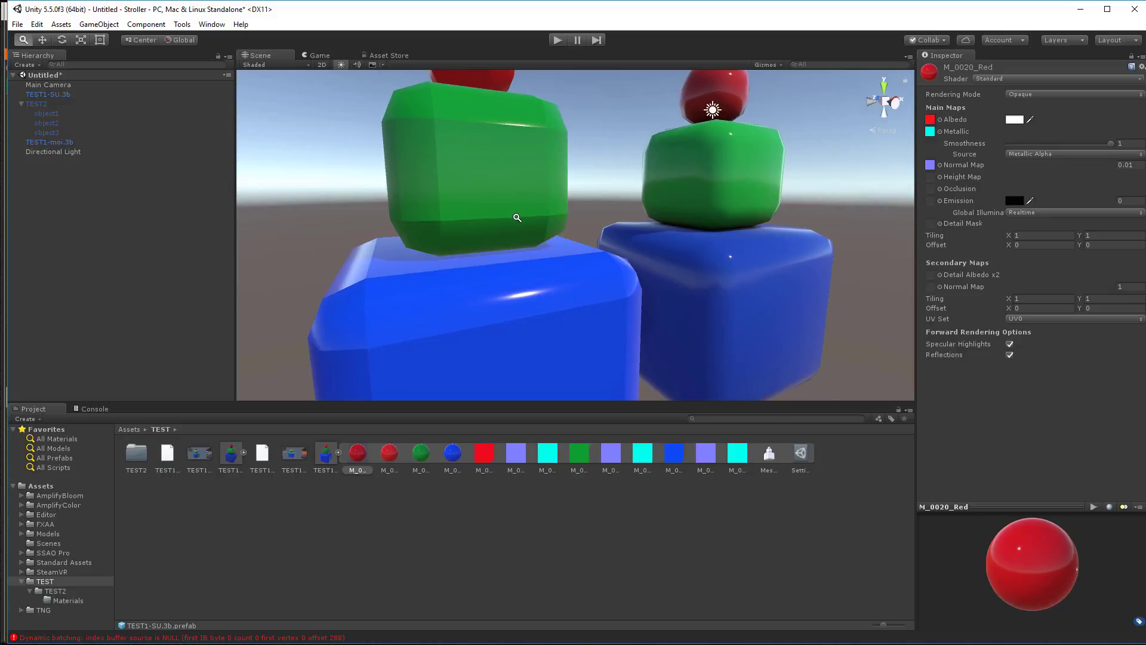
left_click_drag(523, 148, 727, 241, "alt")
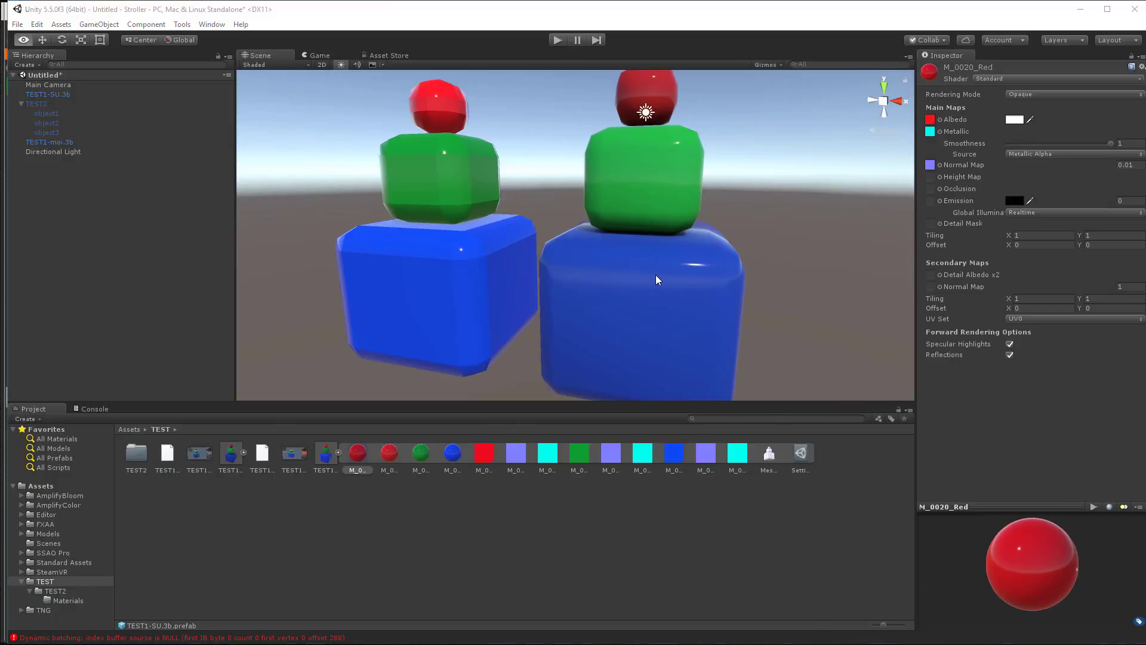
- Switch to the TEST1-SU.3b project in 3D-Coat
key("alt+Tab")
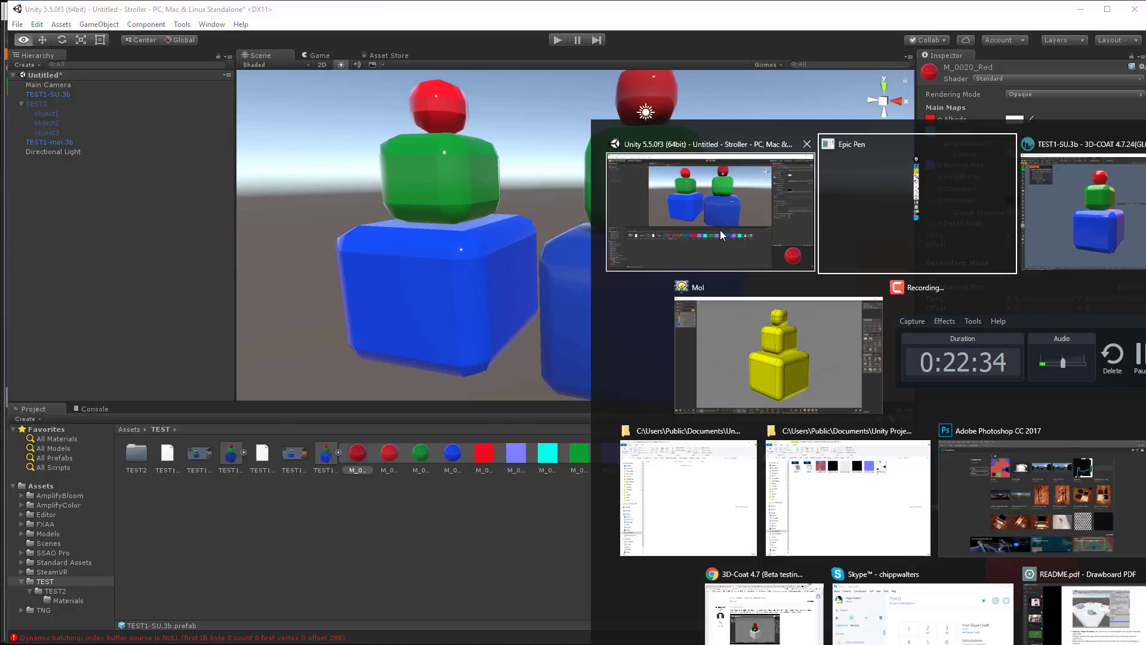
left_click(1073, 230)
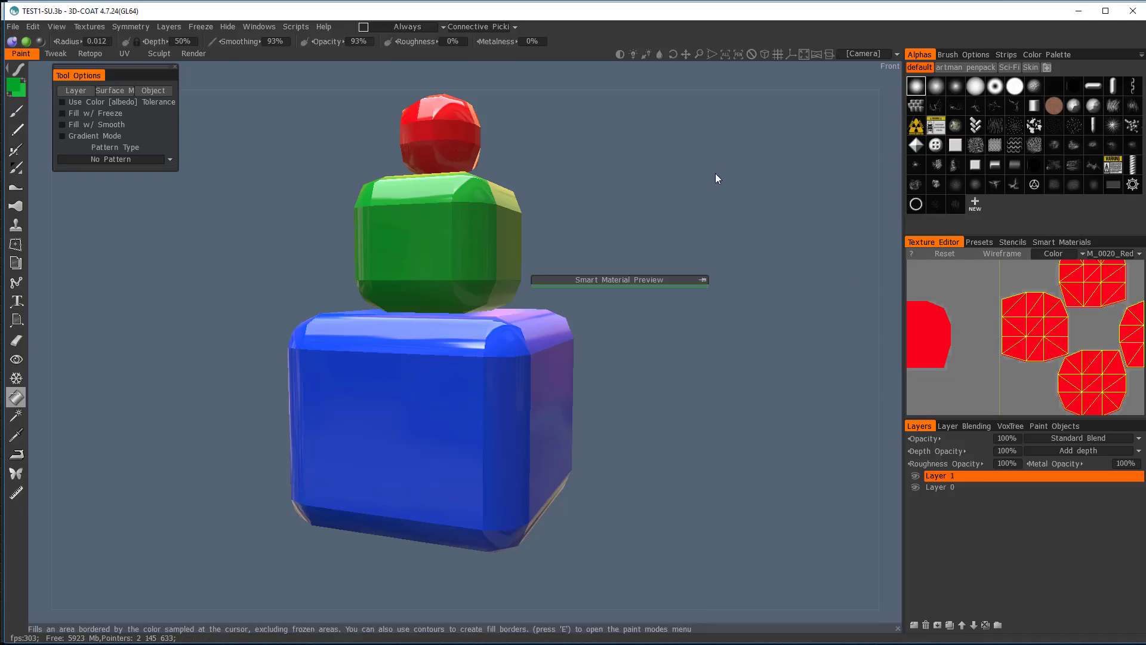
left_click_drag(715, 173, 764, 192)
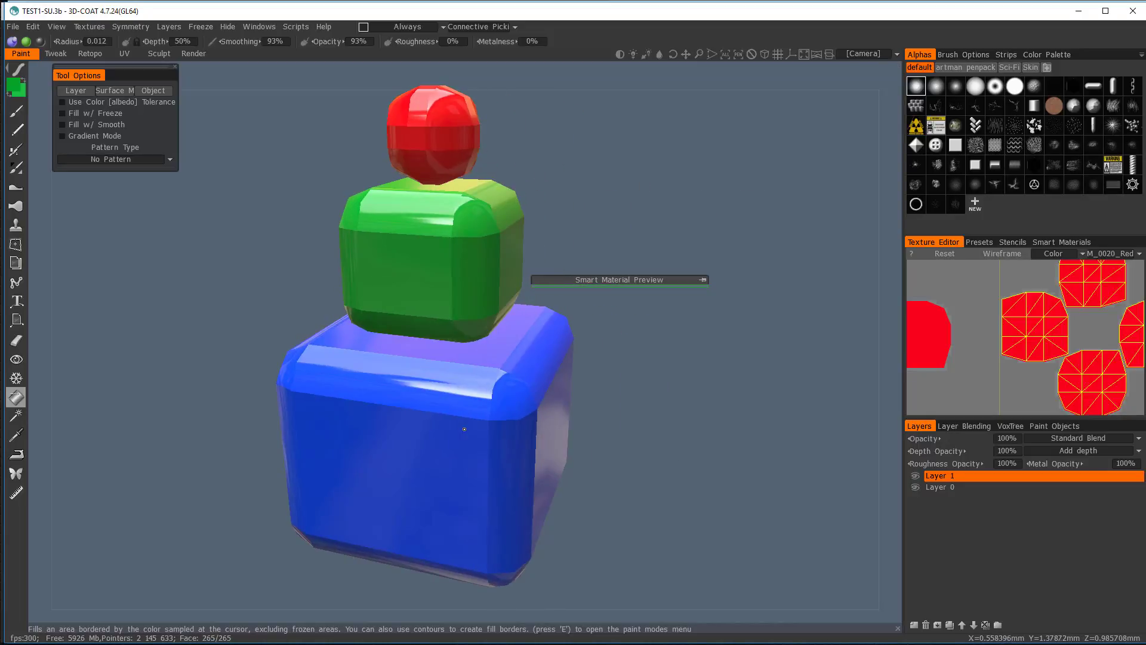
- Calculate the tower's ambient occlusion into a new layer using Sphere light sources and a light count of 2048, and hide that layer
left_click(104, 27)
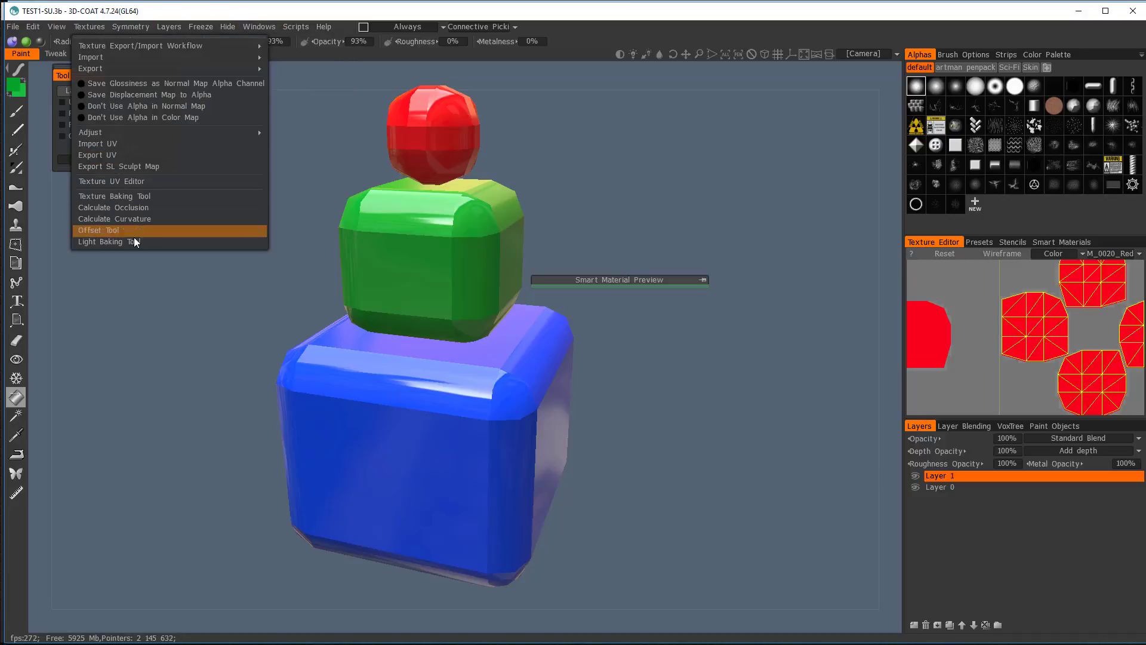
left_click(137, 209)
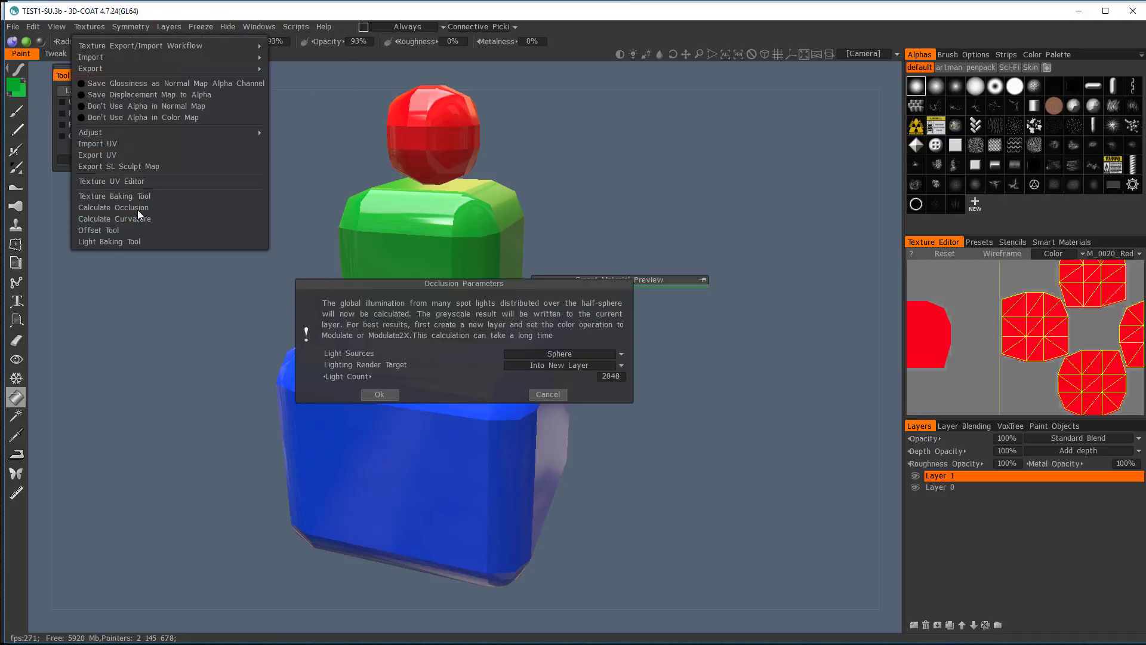
left_click(375, 395)
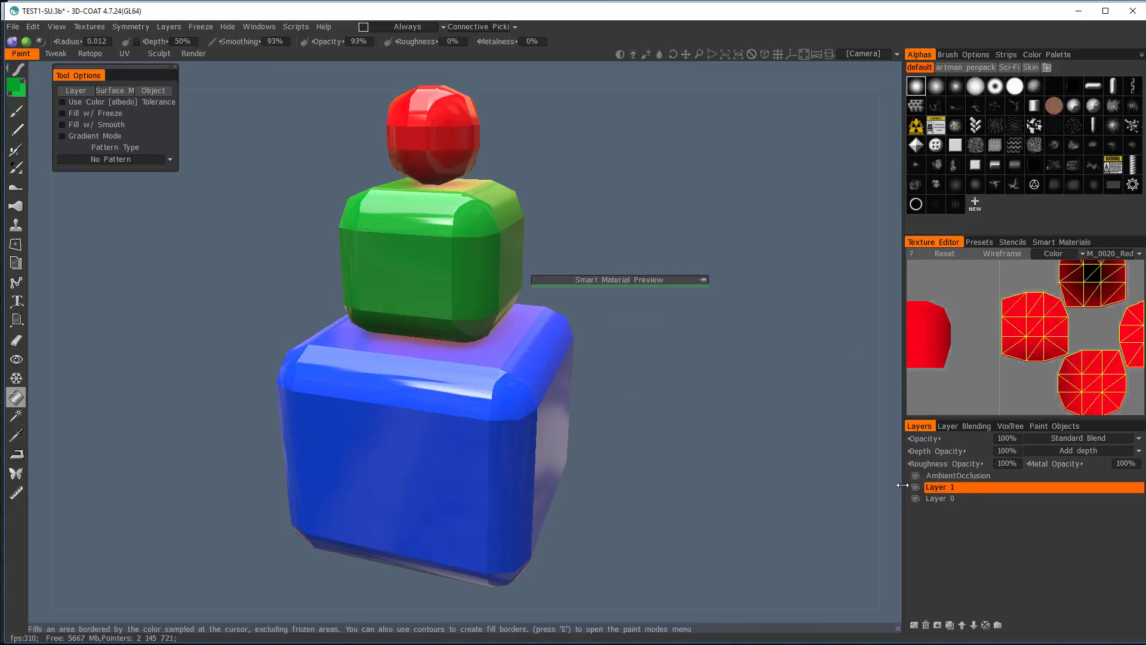
left_click_drag(653, 374, 715, 380)
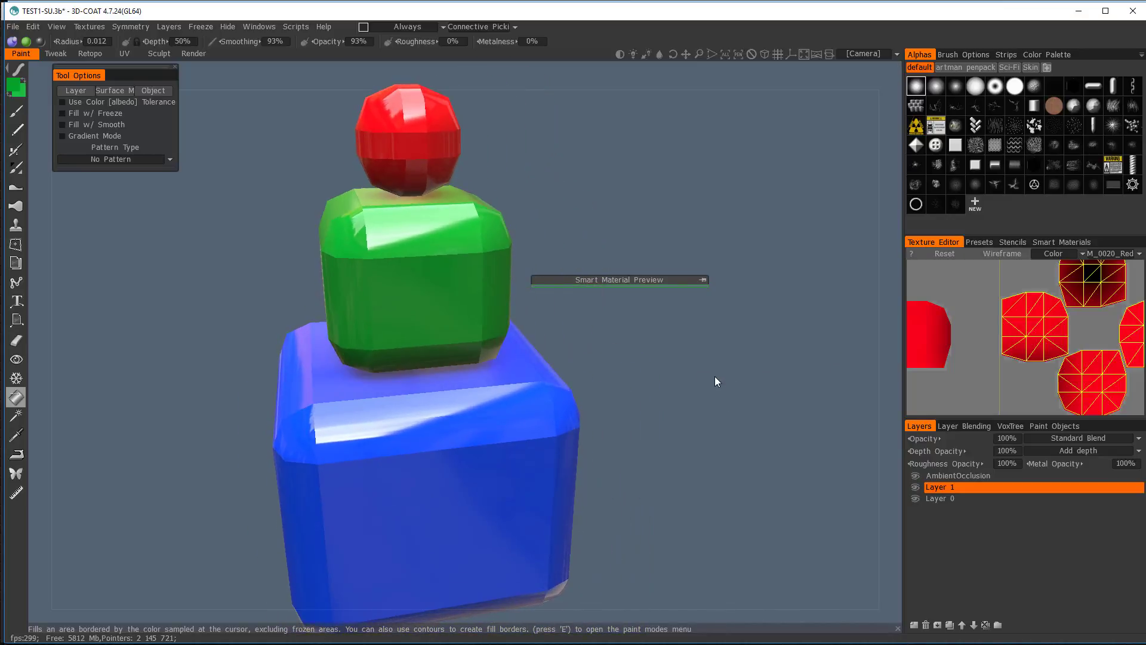
left_click(916, 475)
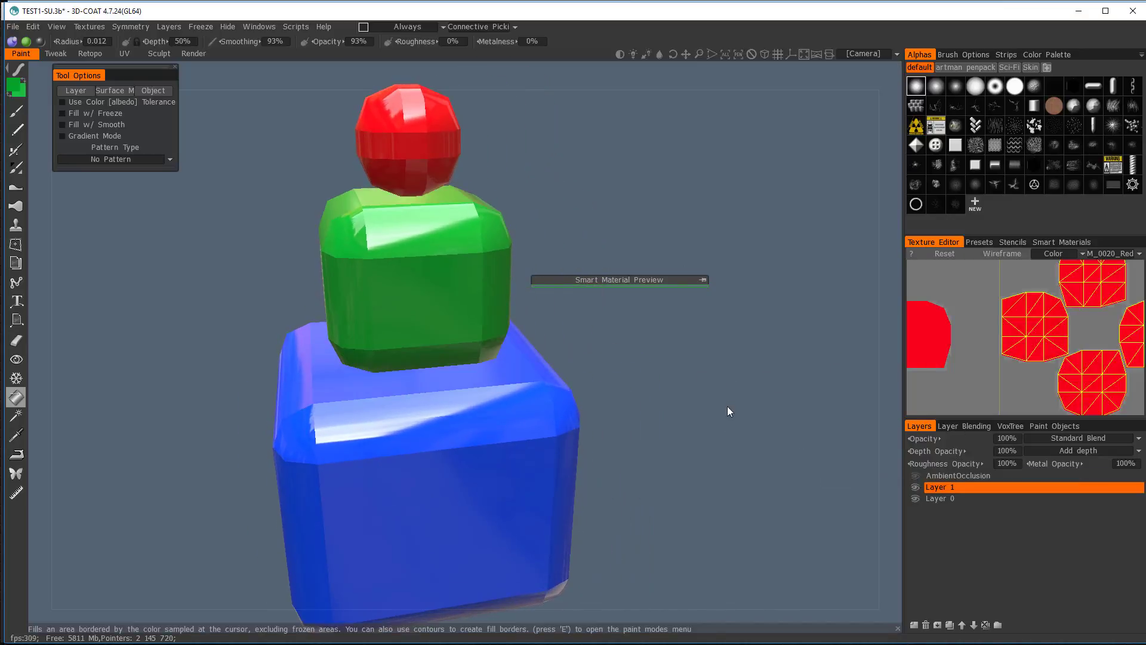
- Start exporting the objects and textures and browse to the Unity project's TEST folder for the output mesh
left_click(12, 26)
mouse_move(42, 79)
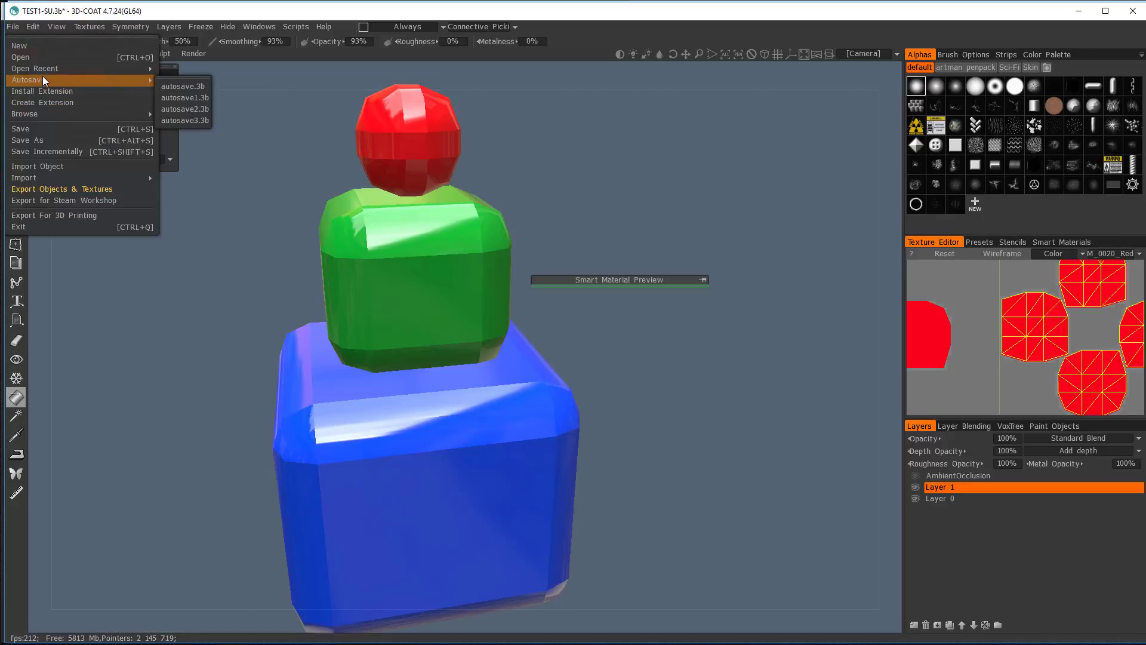
left_click(90, 188)
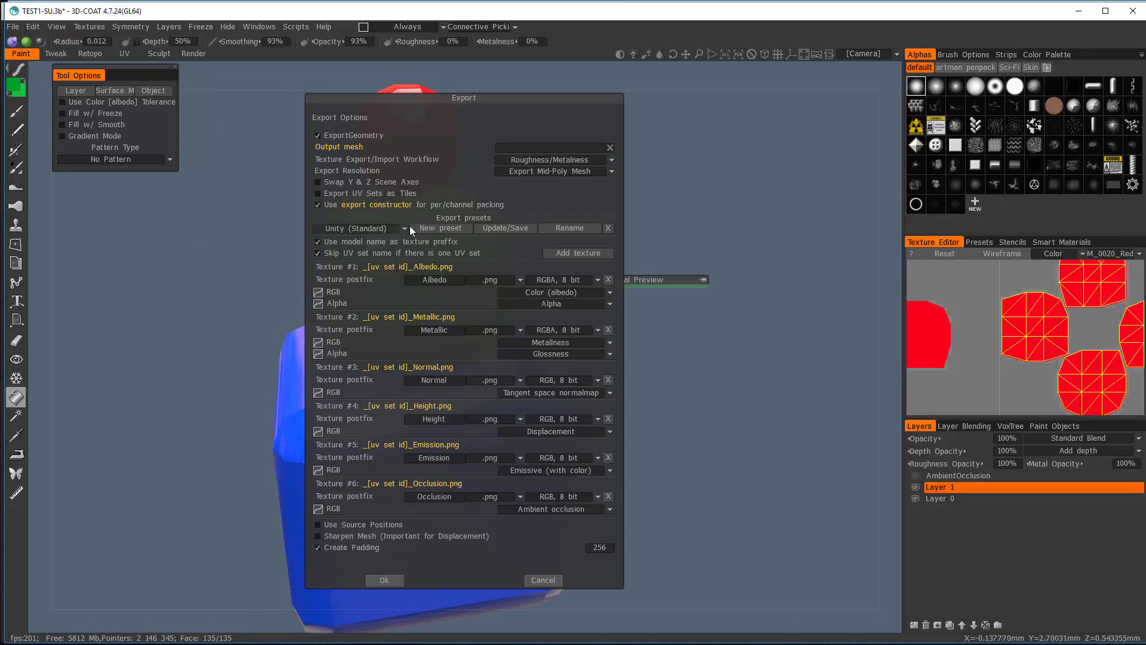
left_click(581, 148)
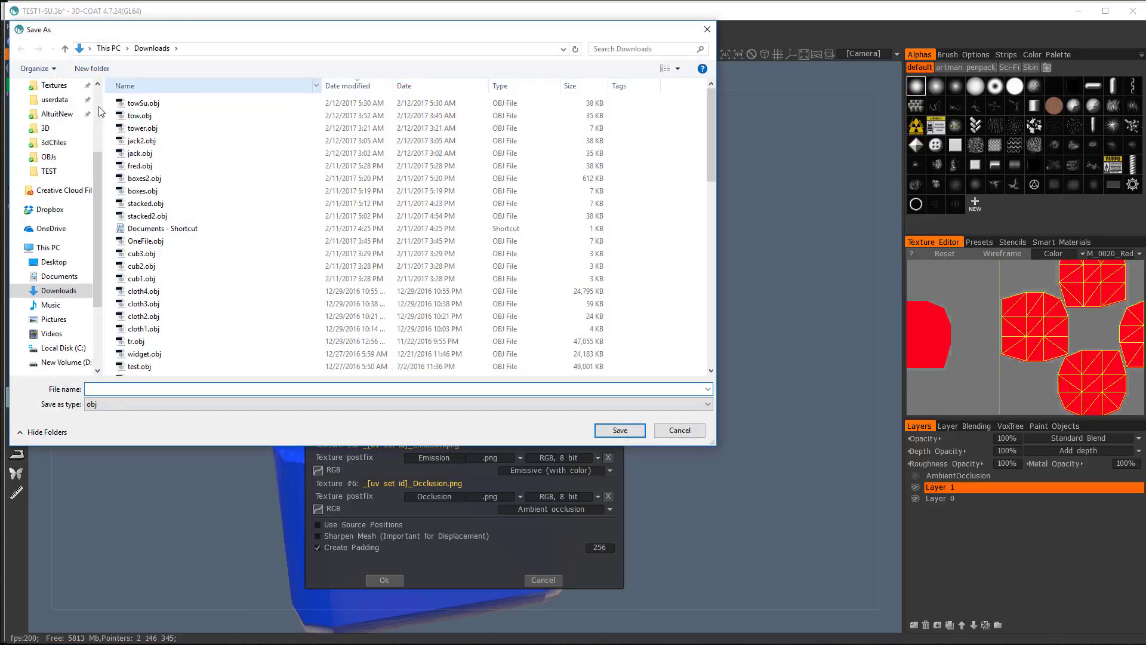
left_click(48, 171)
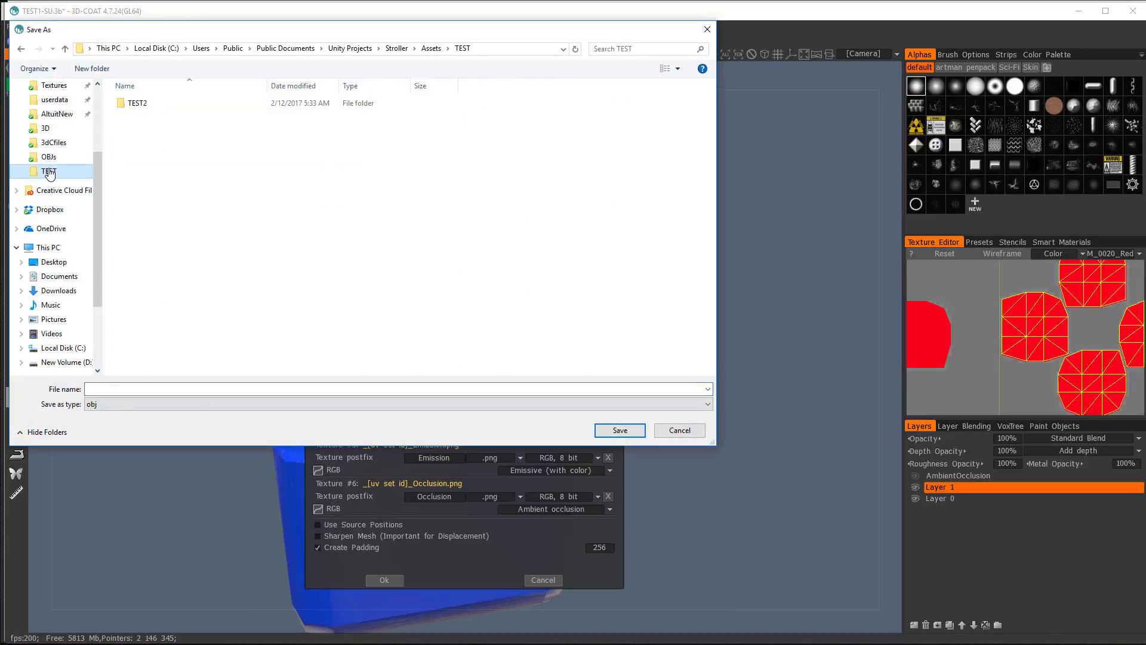
- Create a folder named TESTSUOBJ inside the TEST folder and open it
right_click(135, 125)
mouse_move(226, 250)
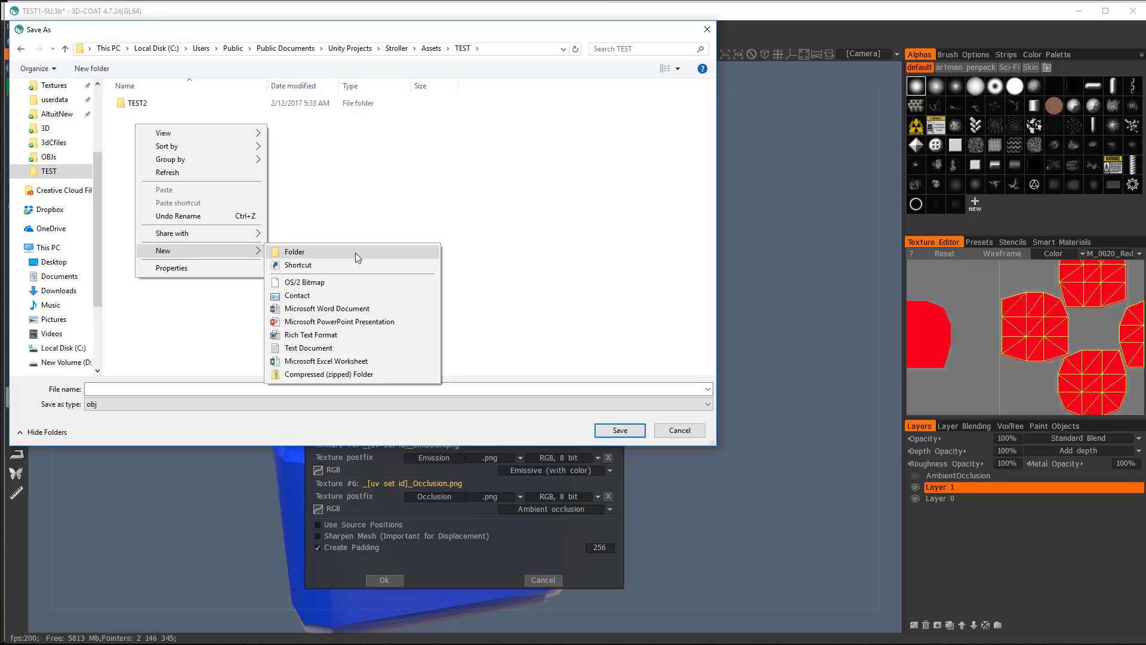
left_click(356, 252)
type("tes")
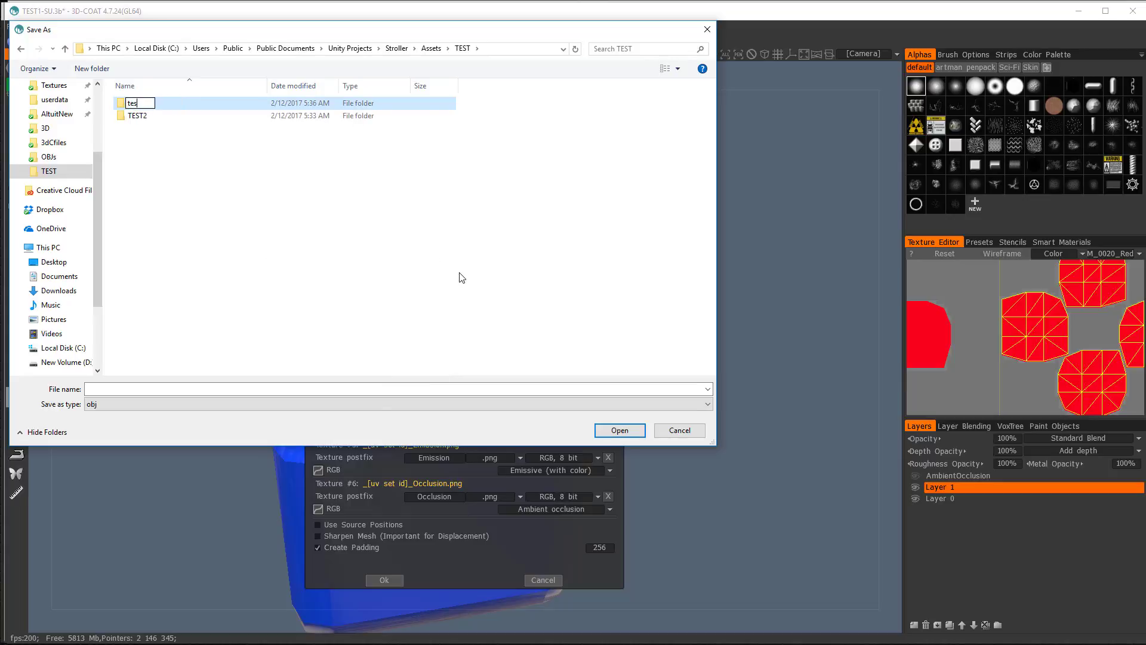
type("etd")
key("BackSpace")
key("BackSpace")
key("BackSpace")
key("BackSpace")
key("BackSpace")
key("BackSpace")
type("TESTSUOBJ")
key("Return")
double_click(143, 118)
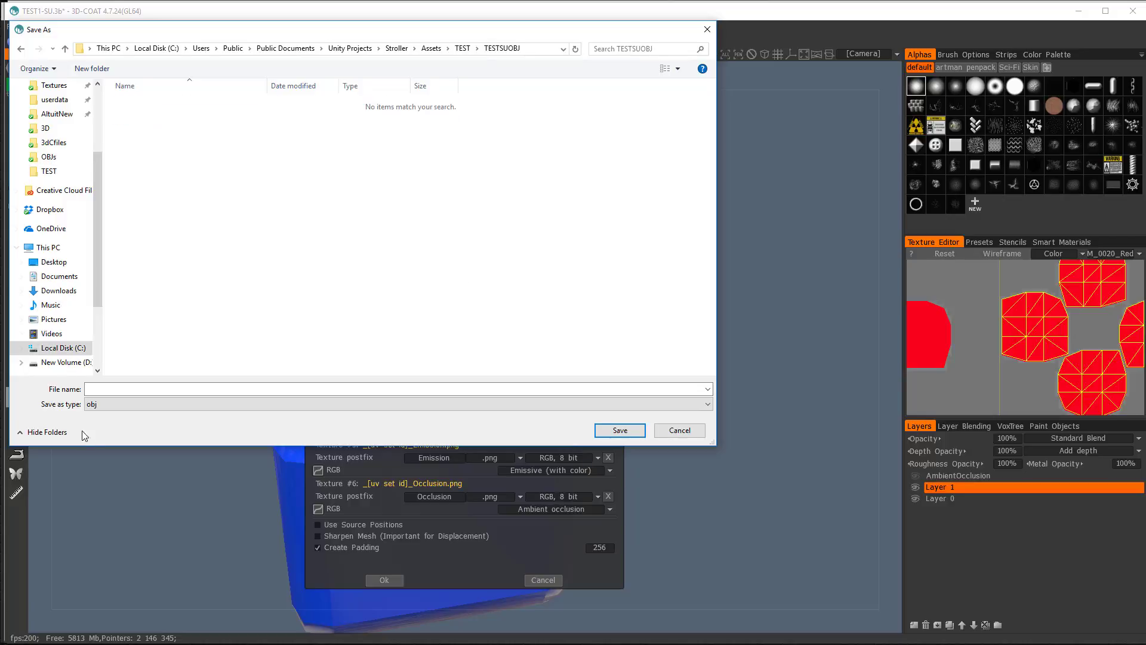
- Name the output mesh SUOBJ as an obj file and export the geometry with its textures
left_click(130, 389)
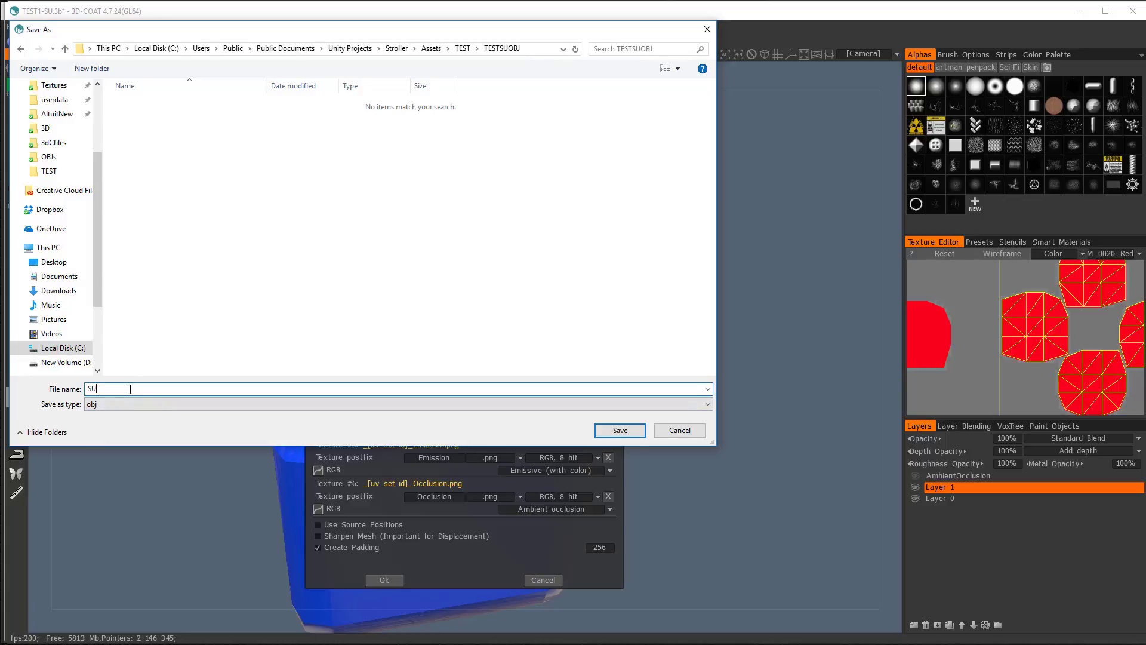
type("SUOBJ")
left_click(622, 430)
left_click(384, 580)
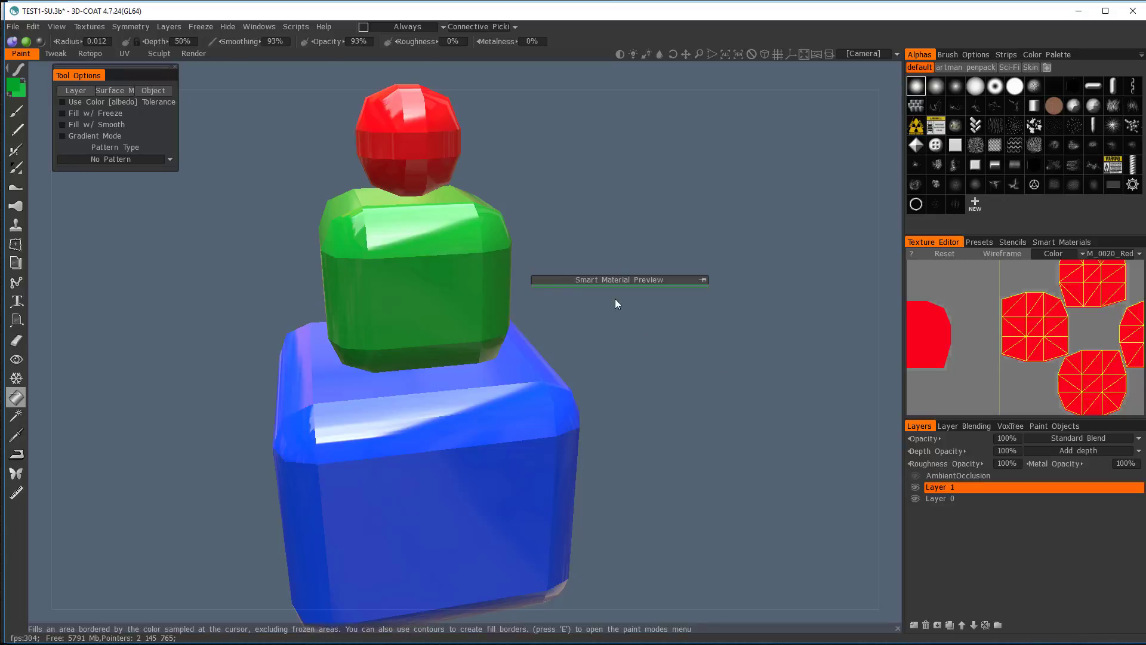
- Paint a raised green spot on the front face of the blue box with the brush at radius 0.392 and 100% depth
left_click(14, 117)
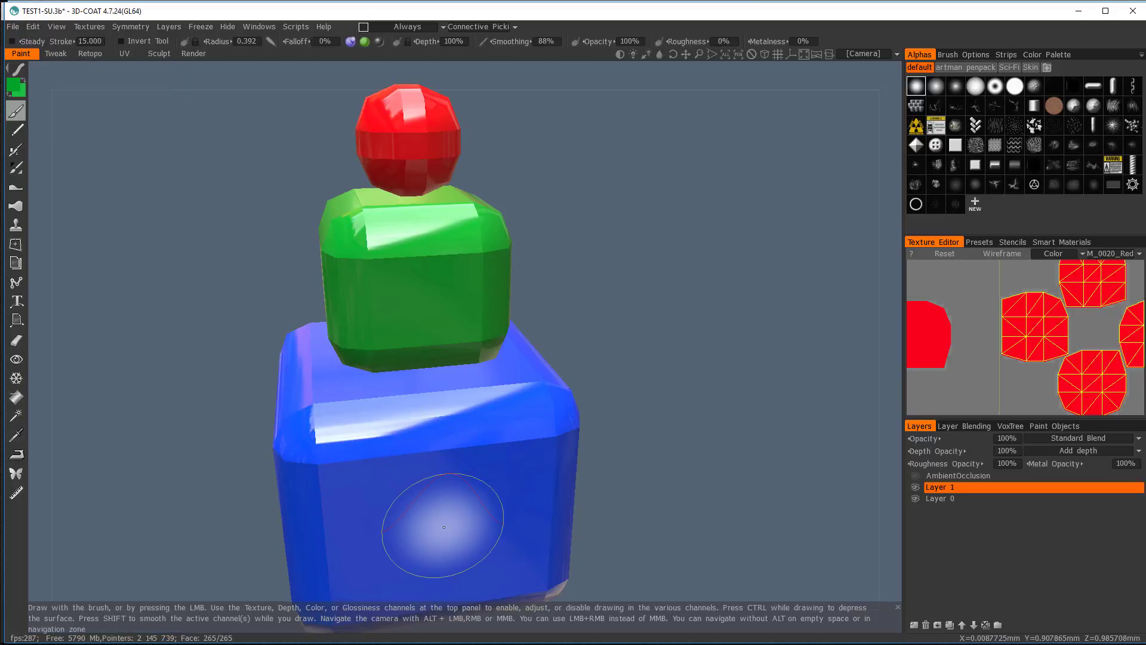
left_click_drag(442, 524, 453, 530)
mouse_move(488, 386)
middle_mouse_down()
mouse_move(705, 268)
mouse_move(487, 288)
middle_mouse_up()
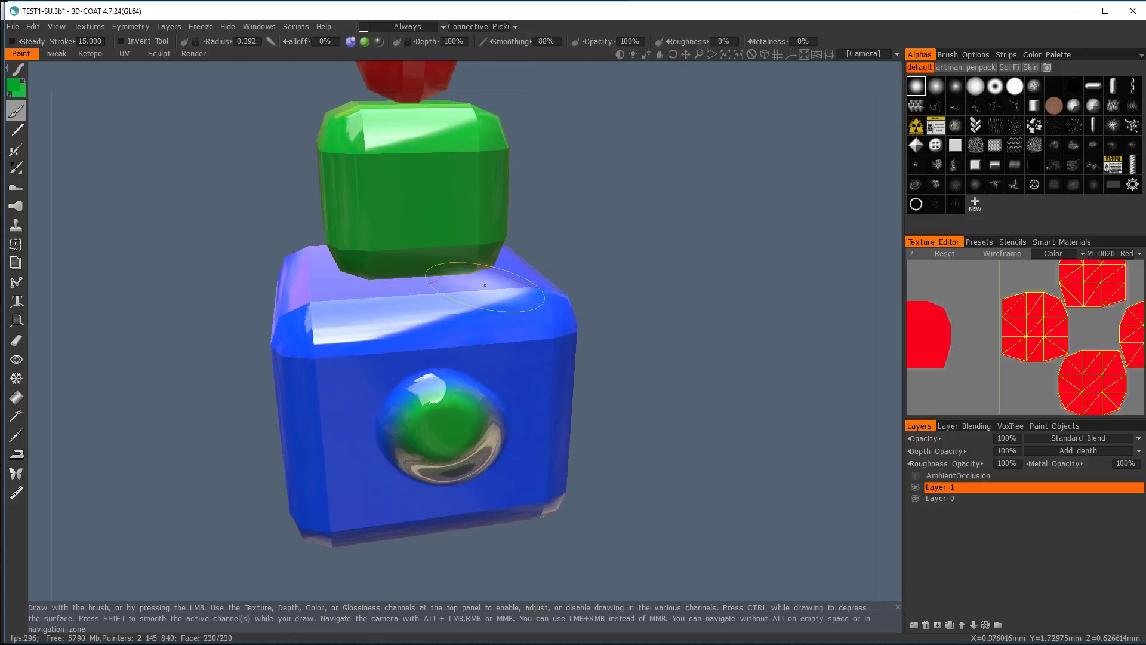
- Undo the raised green spot on the blue box and set the brush depth to 42%
key("ctrl+z")
right_click_drag(419, 196, 405, 224)
left_click(424, 206)
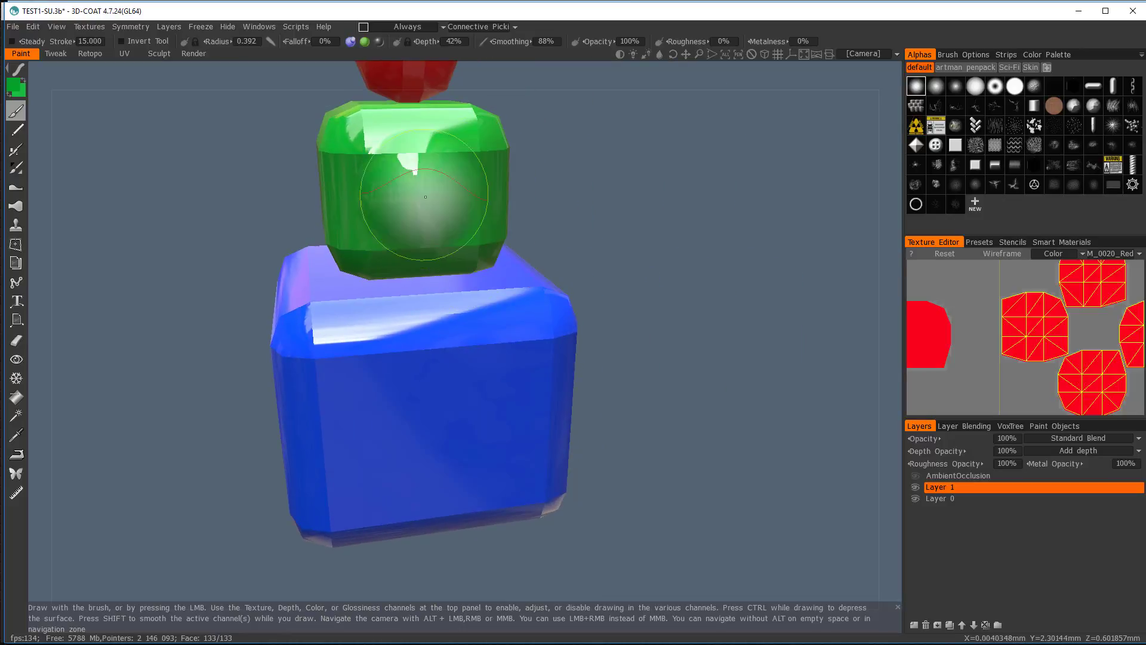
- Paint a small raised curved stroke on the green box's front face with the brush at radius 0.143
mouse_move(590, 210)
middle_mouse_down()
mouse_move(694, 254)
mouse_move(599, 272)
middle_mouse_up()
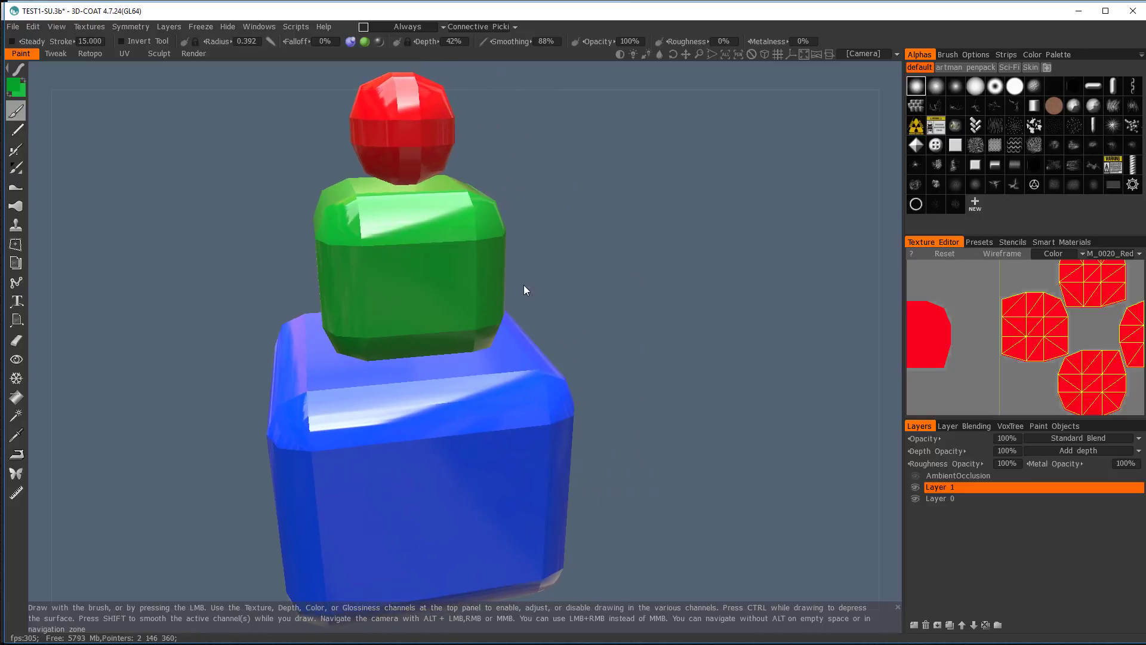
right_click_drag(430, 277, 397, 278)
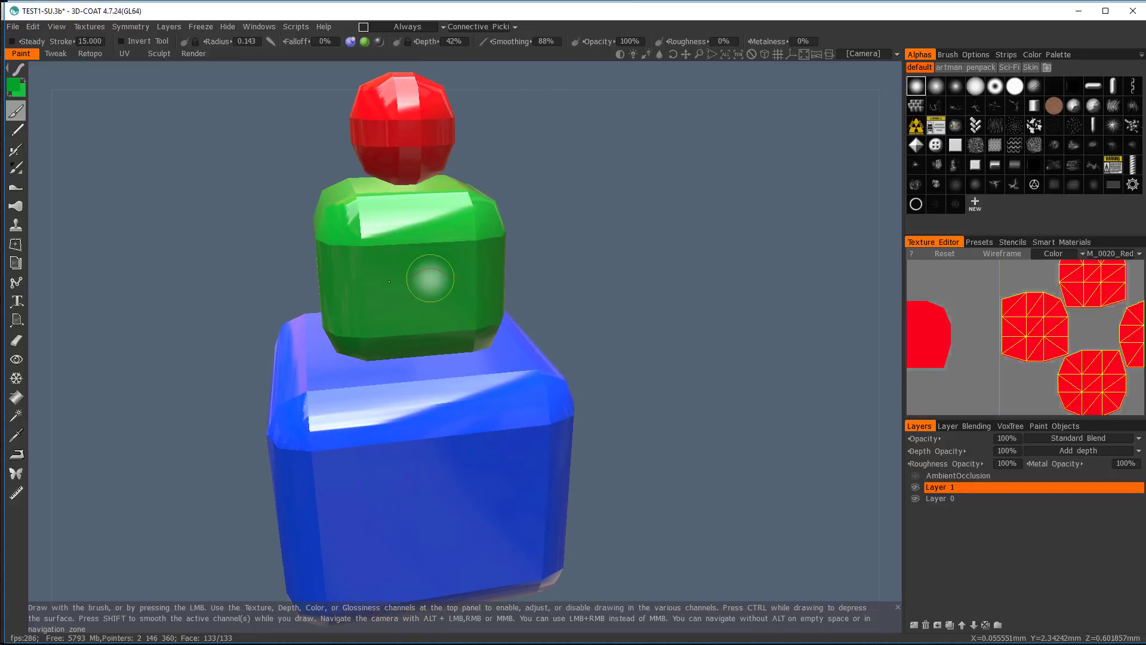
left_click(398, 283)
left_click_drag(399, 283, 434, 302)
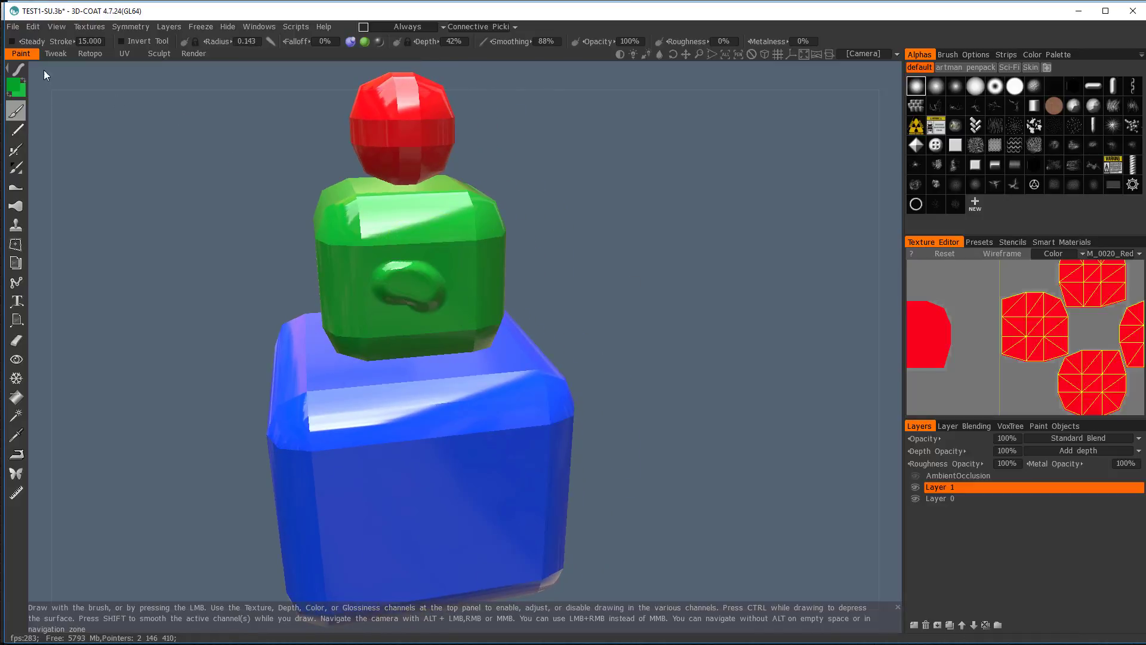
- Export the geometry and textures again to SUOBJ.obj in the TESTSUOBJ folder with the Unity (Standard) preset
left_click(12, 30)
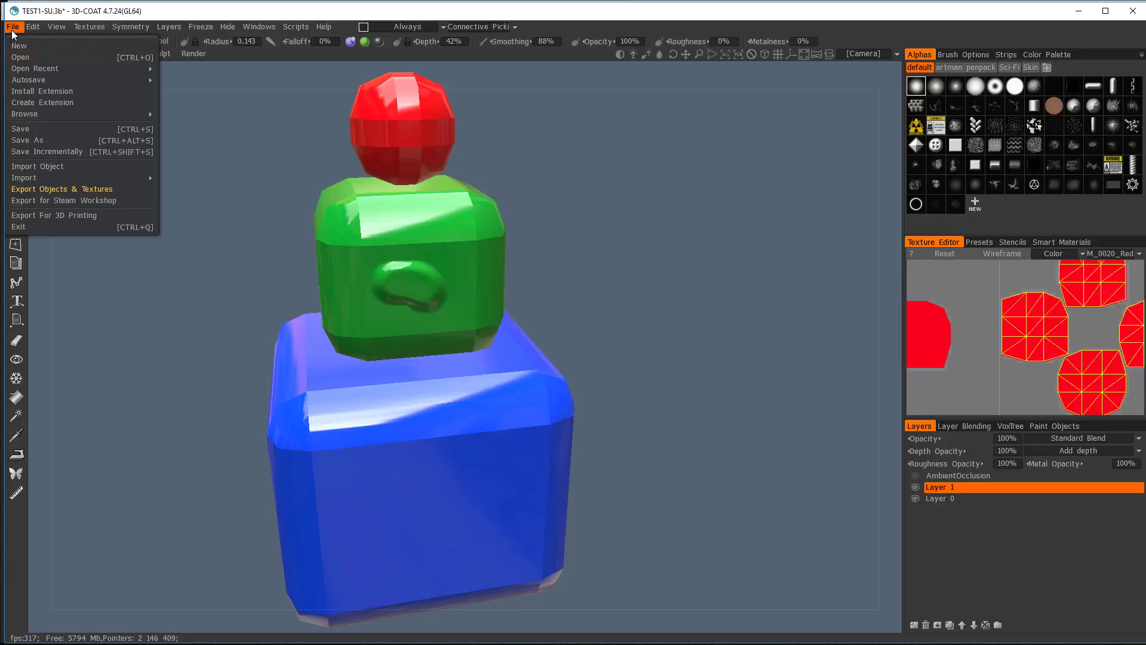
left_click(76, 192)
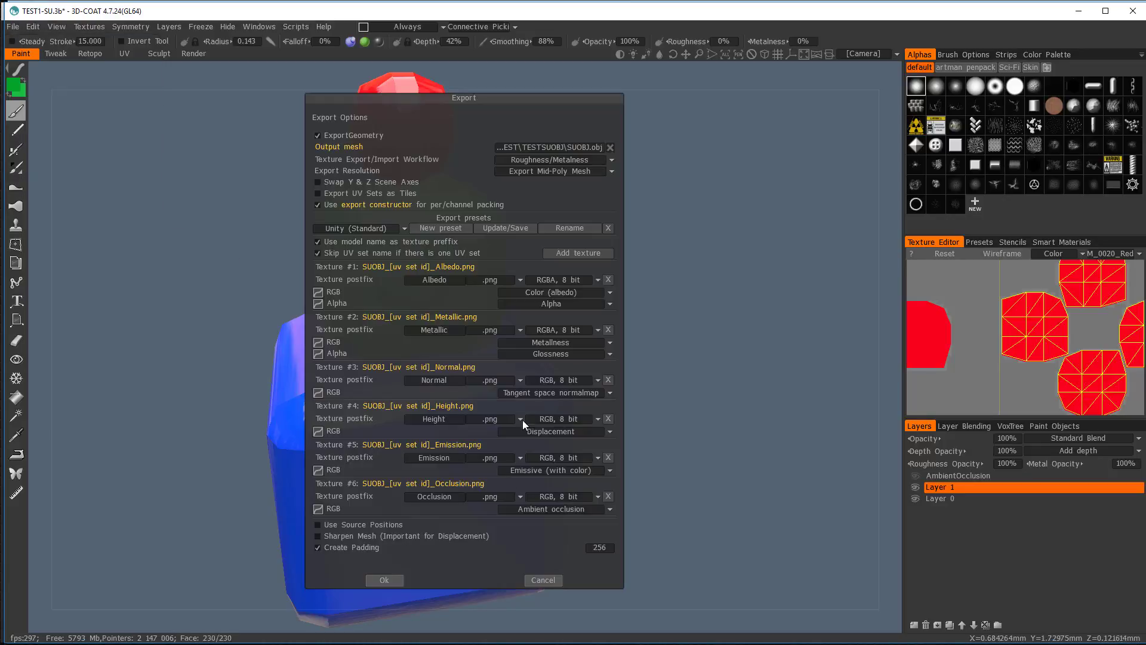
left_click(389, 581)
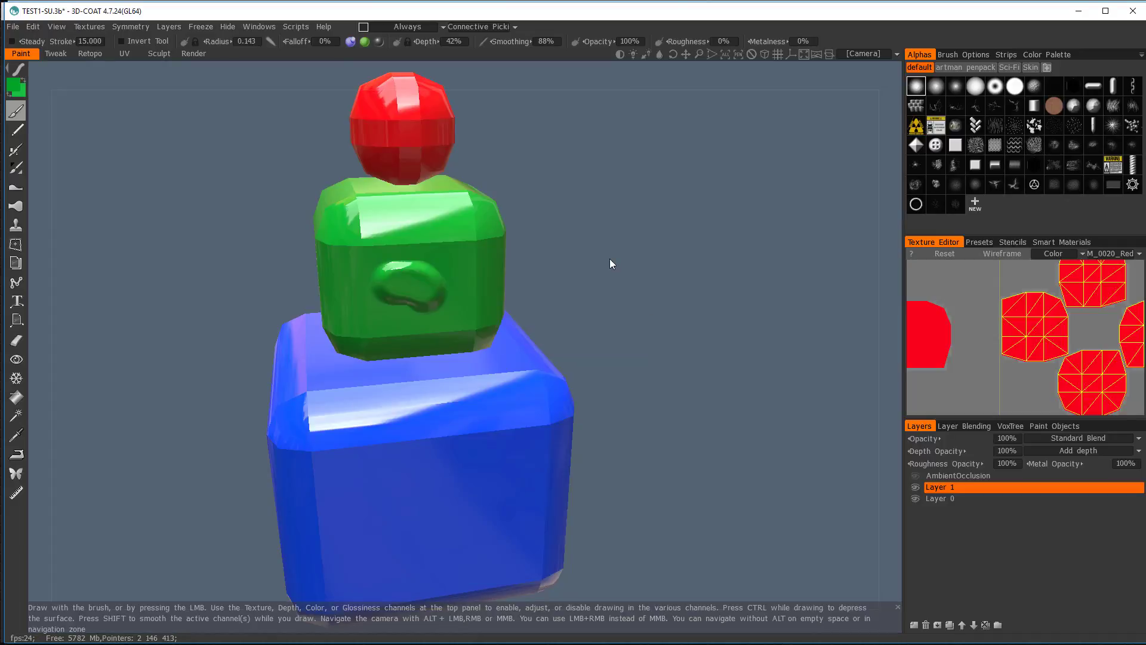
- Switch to Unity and move the red, lime and blue materials from TESTSUOBJ's Materials folder up into the TESTSUOBJ folder
key("alt+Tab")
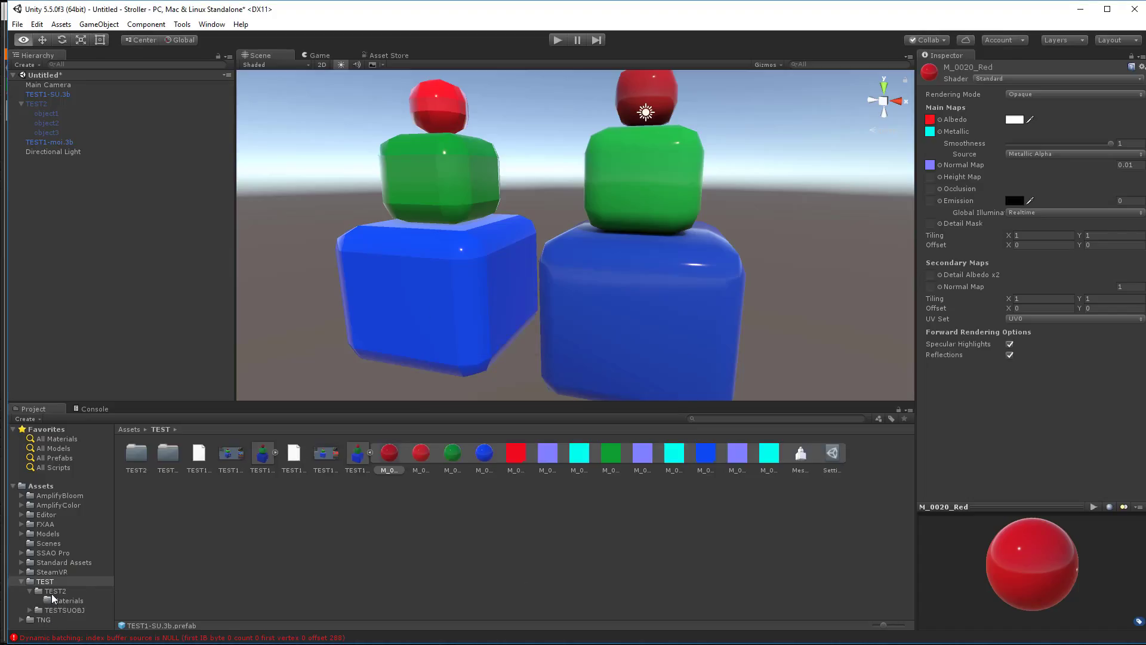
left_click(63, 610)
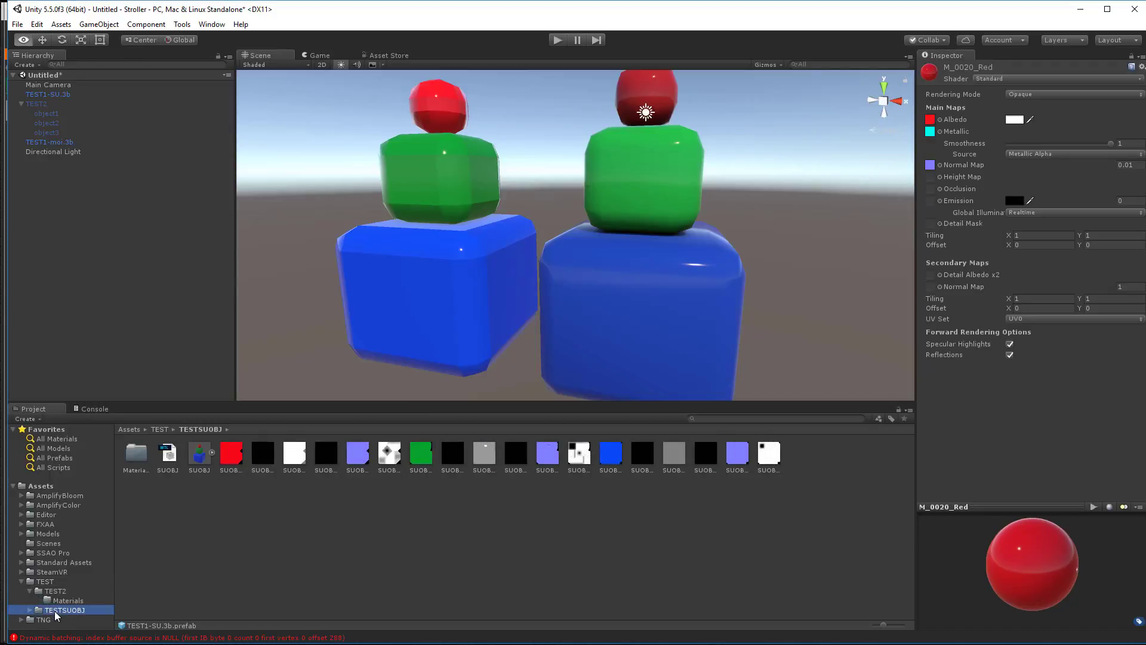
left_click(141, 457)
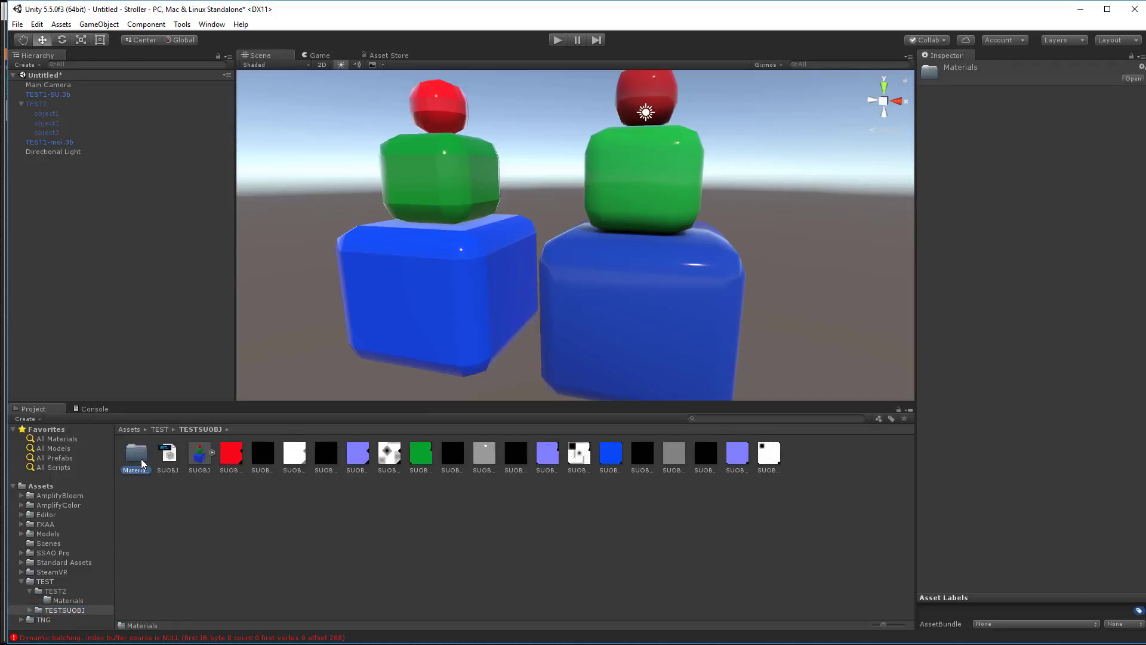
double_click(141, 458)
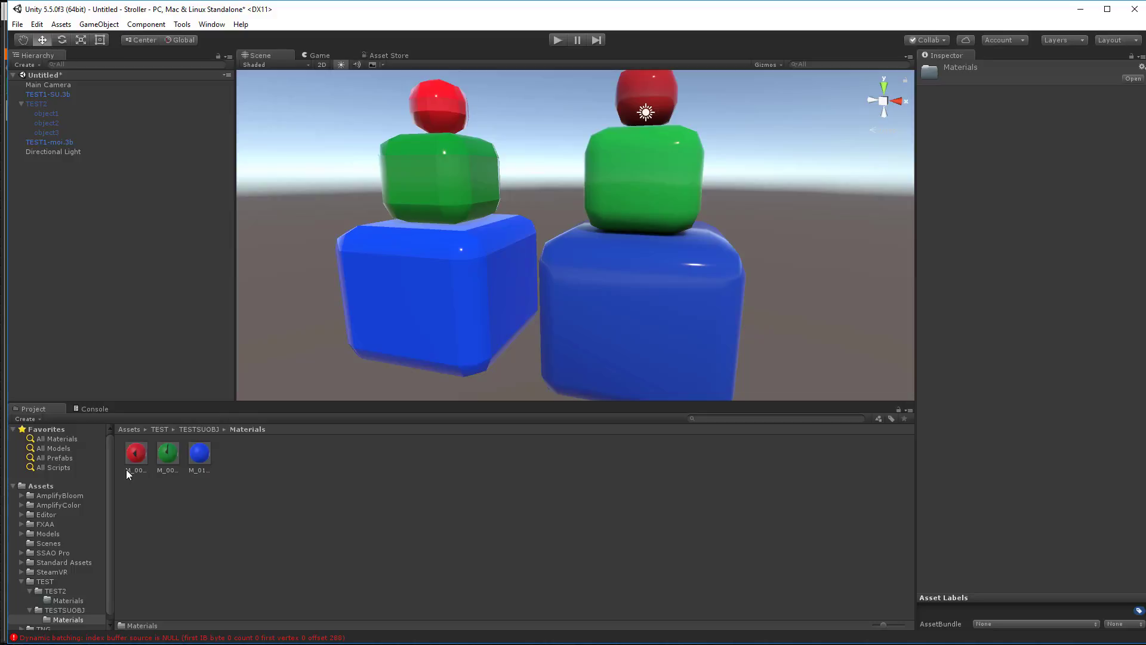
left_click(128, 467)
left_click_drag(198, 457, 72, 612, "shift")
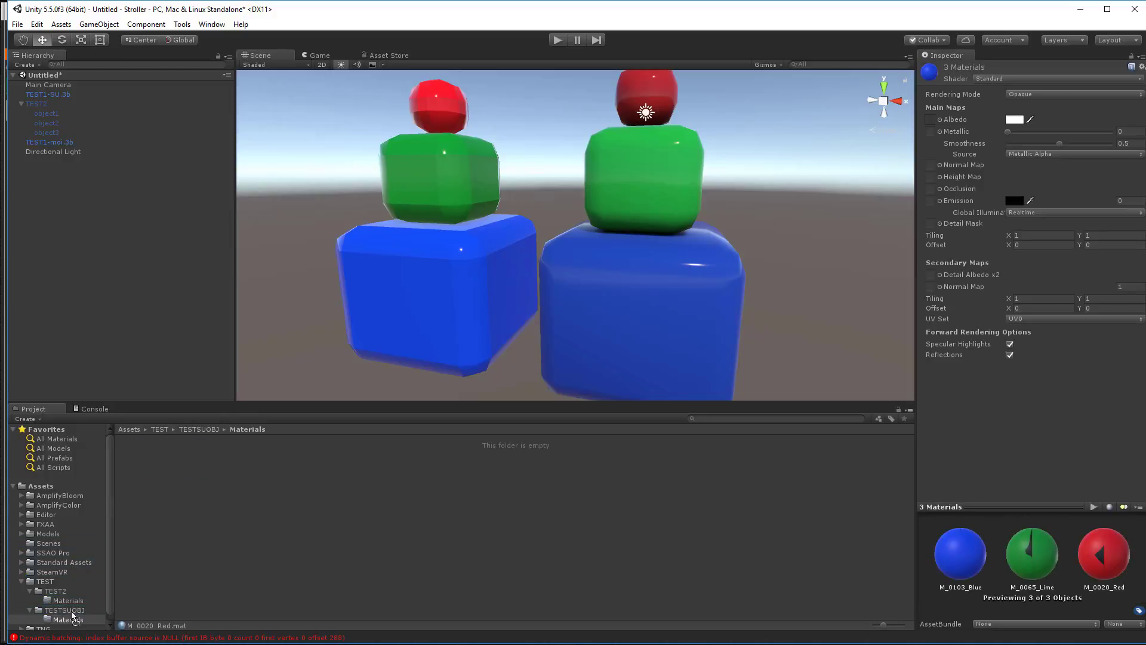
- Add the SUOBJ model from the TESTSUOBJ folder to the scene and move it along X to about 2.245
left_click(66, 610)
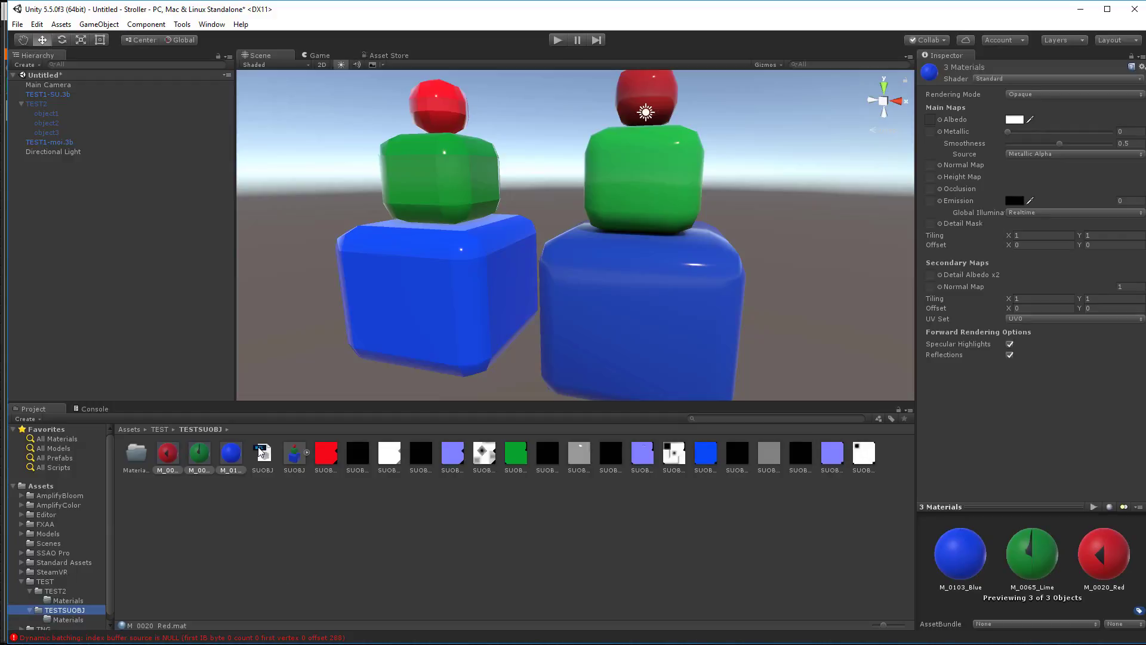
left_click_drag(294, 461, 89, 273)
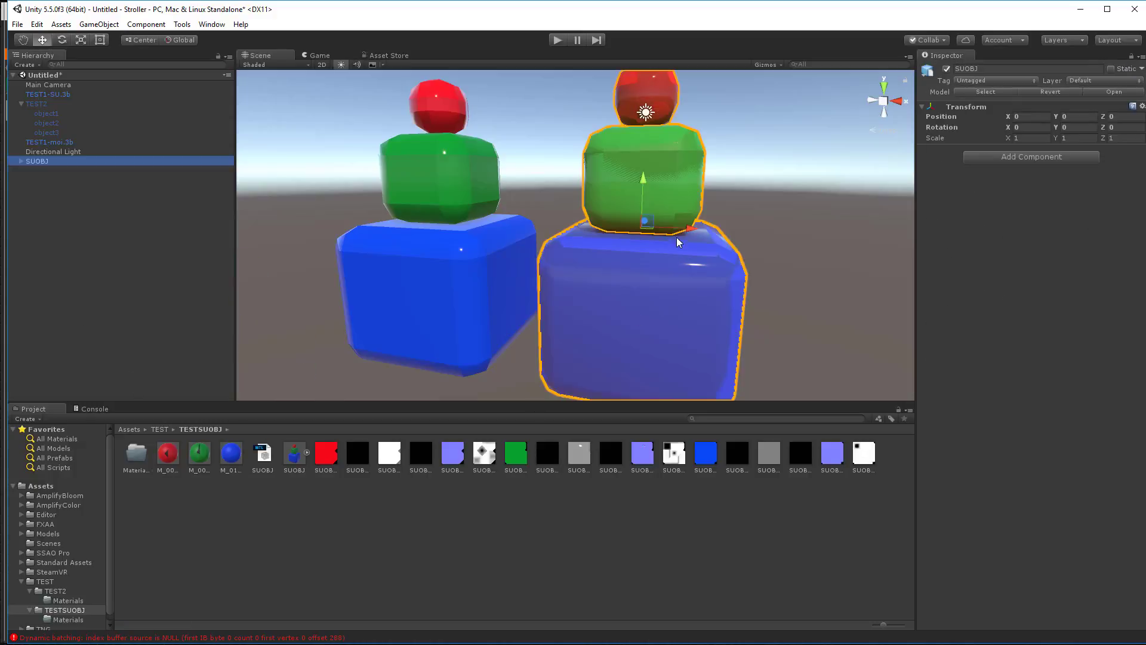
left_click_drag(690, 233, 922, 236)
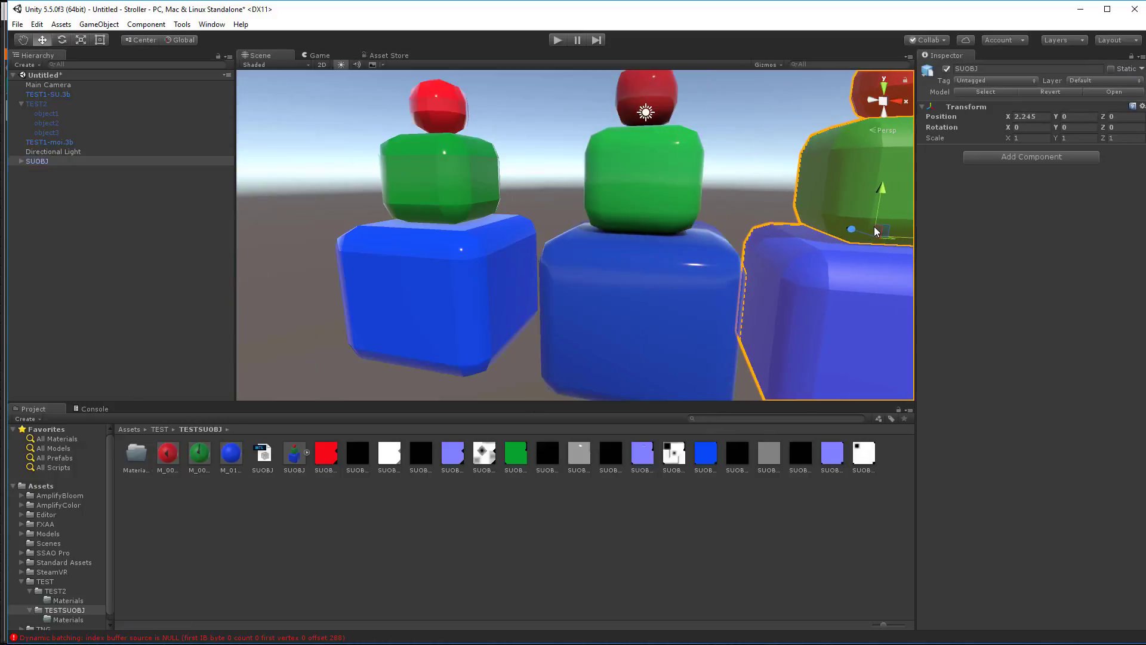
left_click(47, 95)
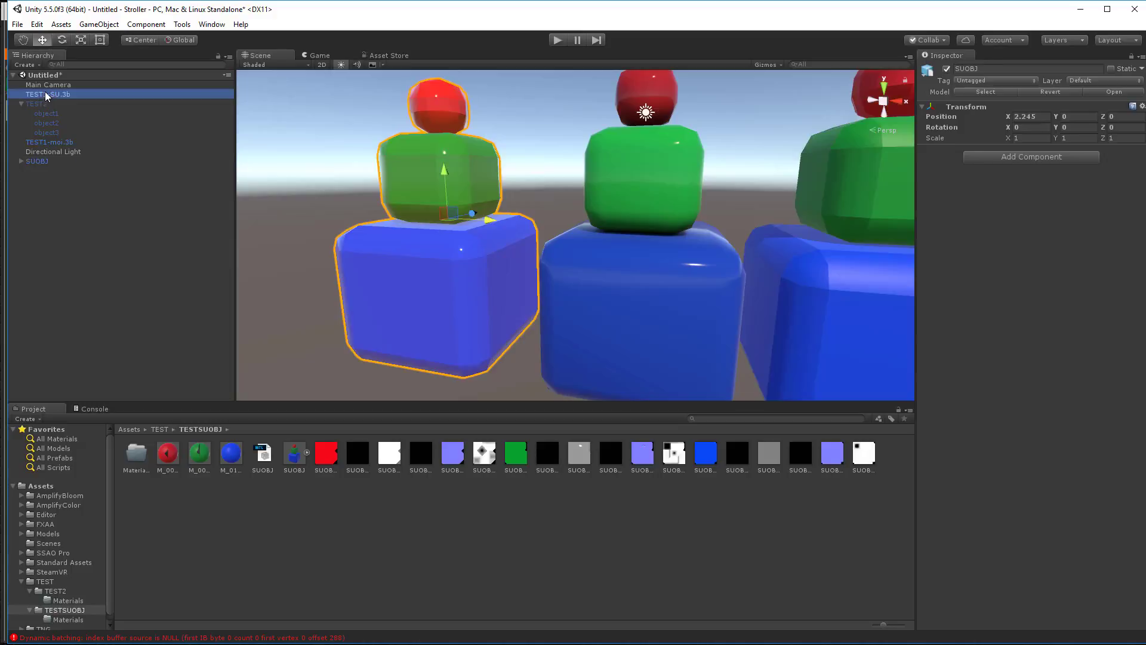
right_click(46, 96)
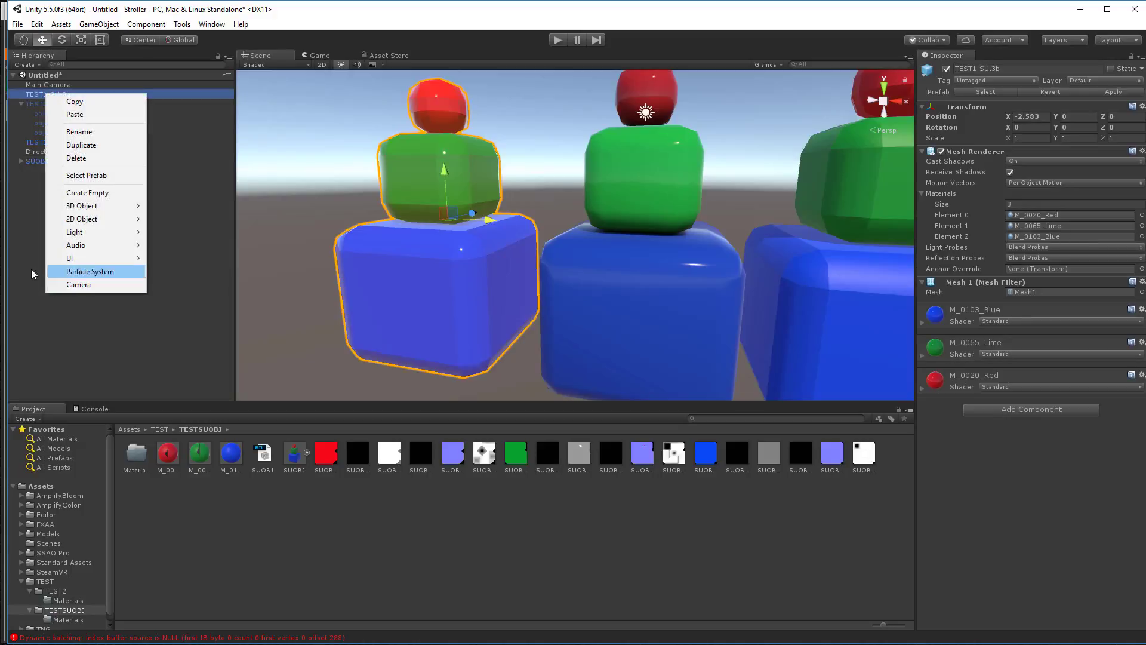
left_click(17, 238)
- Activate the TEST2 object and move it to the far side of the other towers, at about X -6.59 and Z -1.23
left_click(38, 105)
right_click(38, 106)
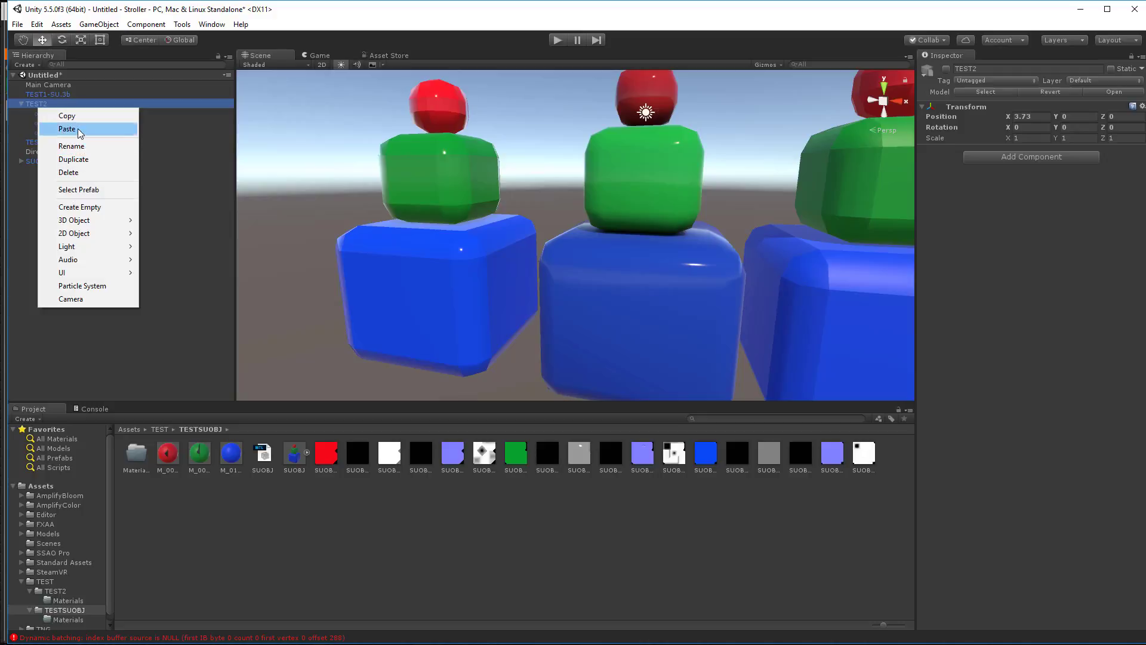
left_click(946, 70)
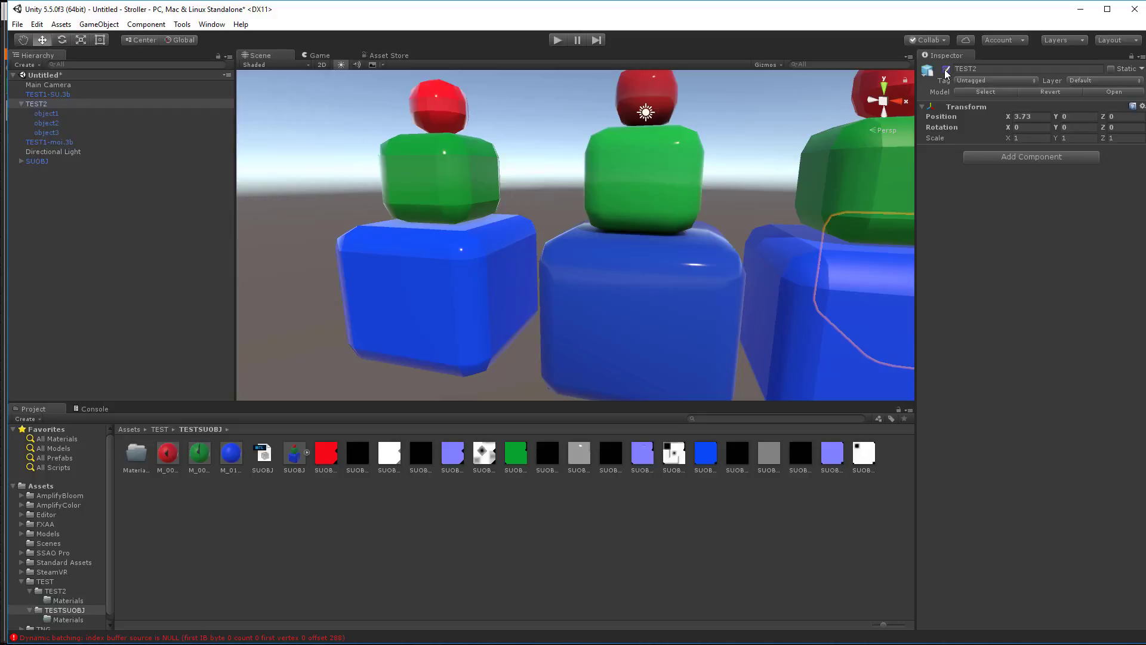
scroll(744, 205, "down", 6)
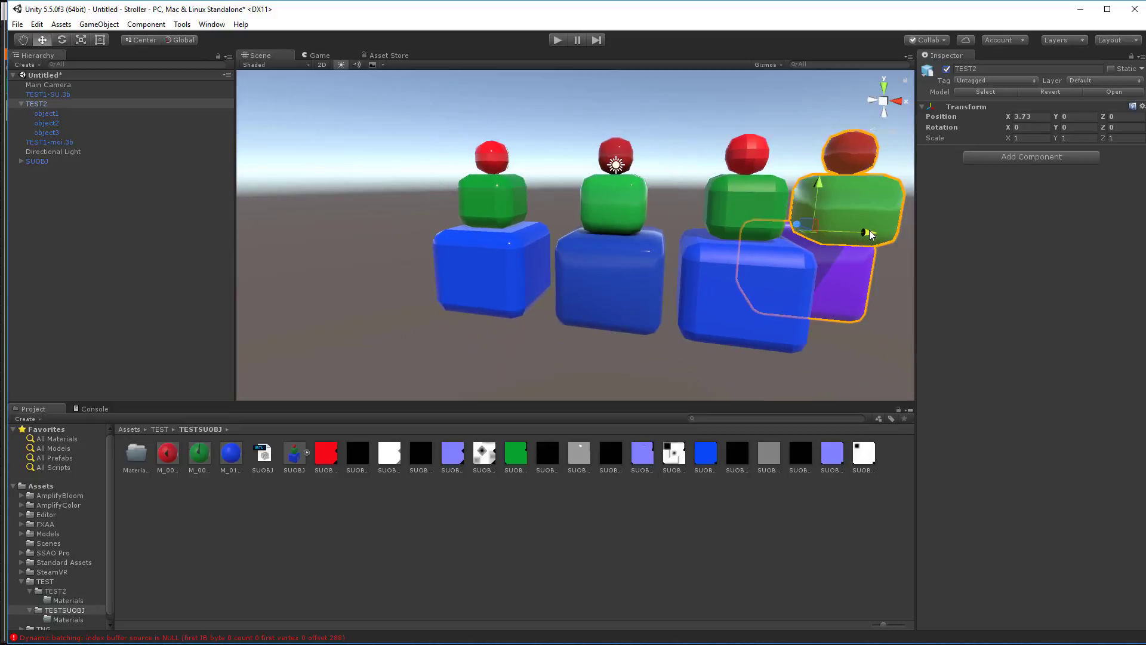
left_click_drag(870, 234, 382, 236)
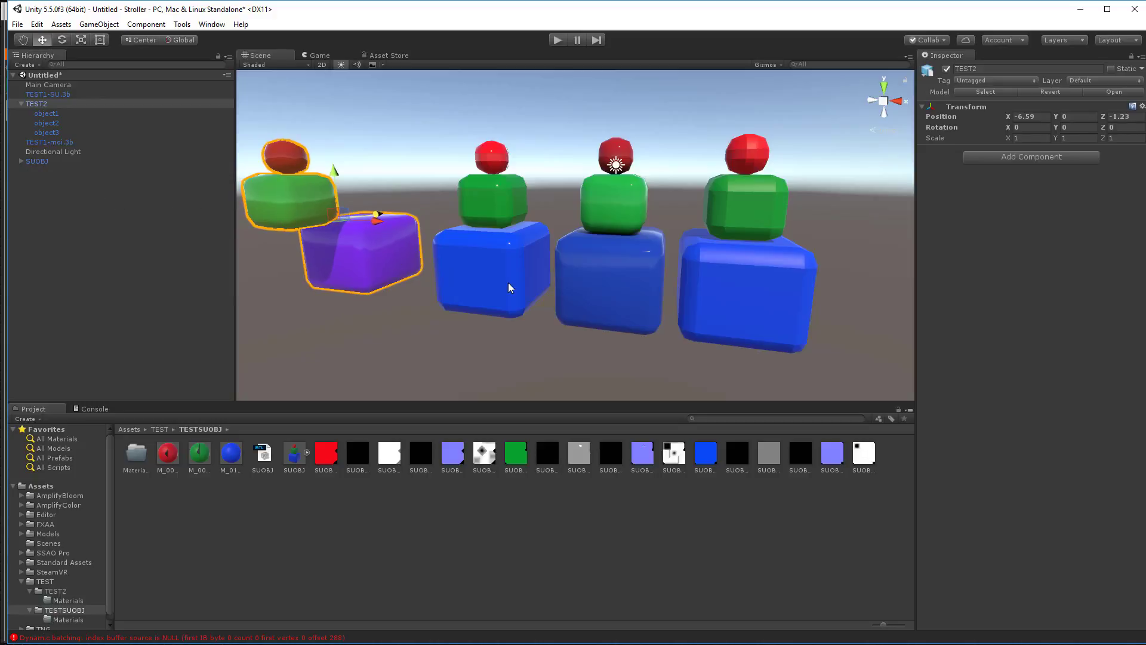
- Compare the shading of the towers side by side in the scene, from near and far
scroll(642, 281, "up", 2)
scroll(635, 272, "down", 3)
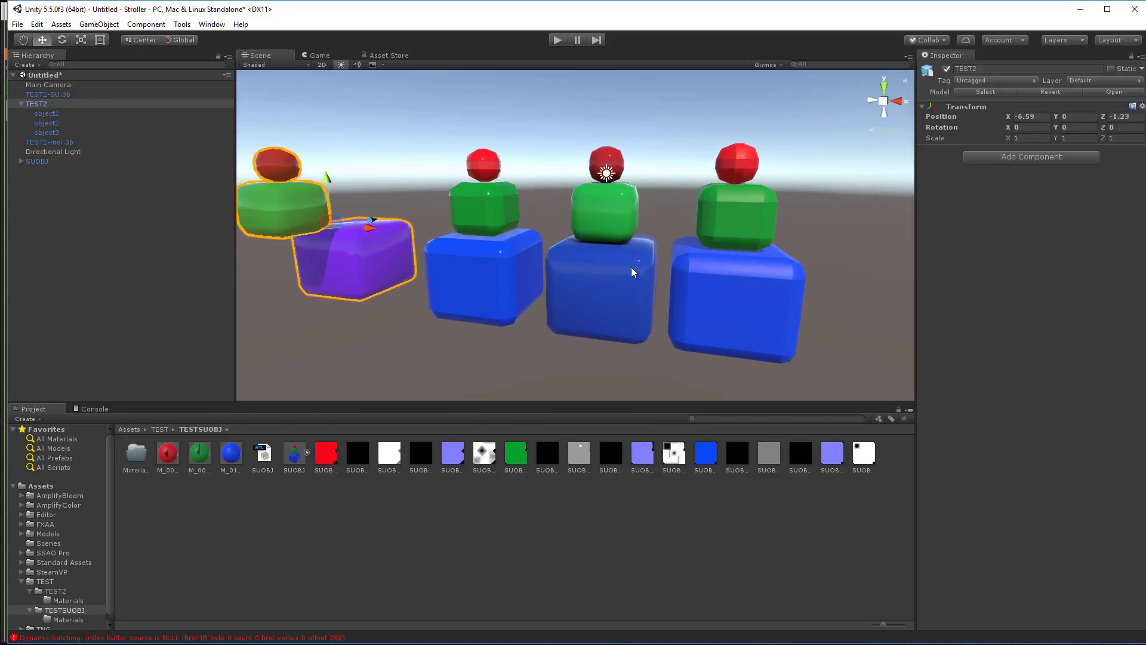
scroll(630, 265, "up", 4)
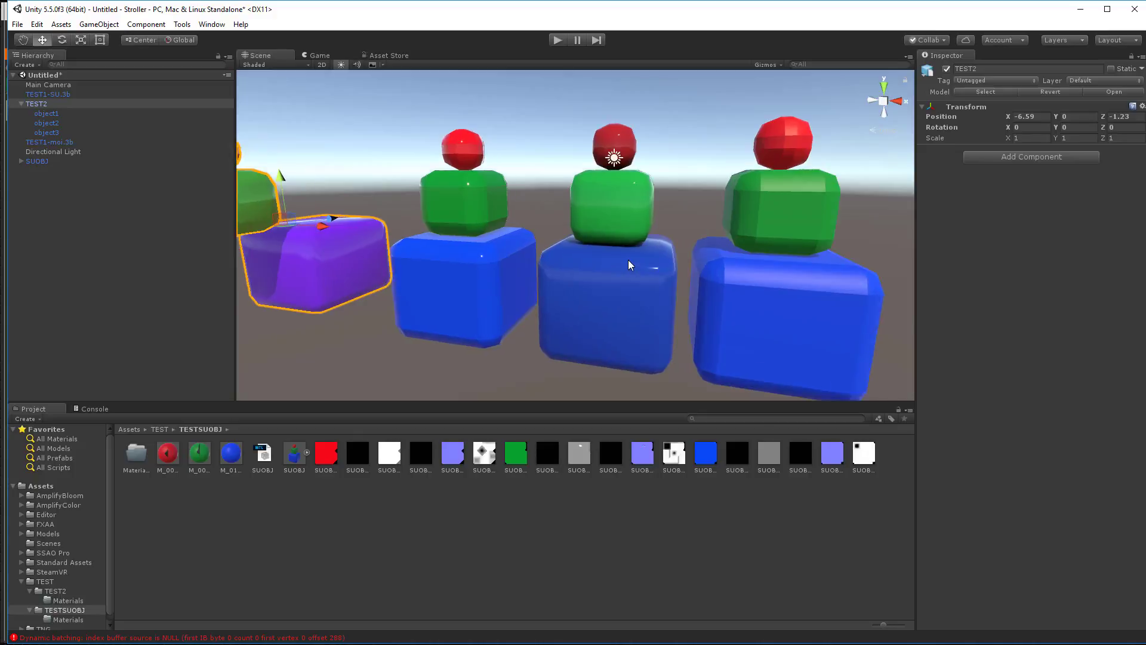
scroll(630, 251, "up", 1)
scroll(615, 268, "down", 2)
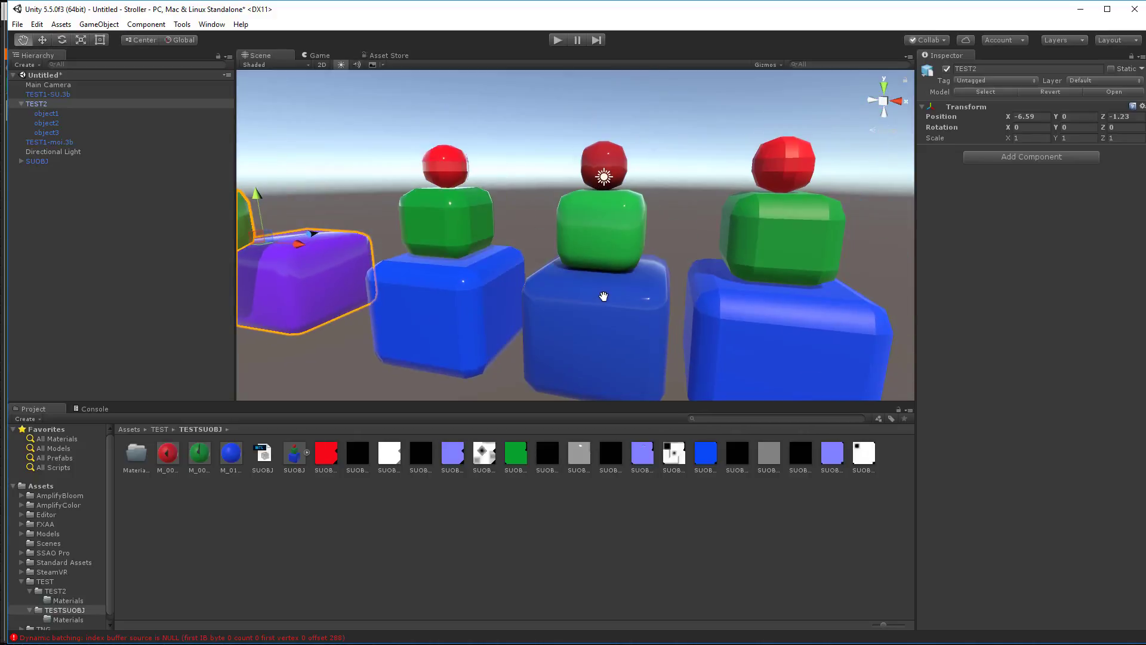
scroll(604, 298, "up", 2)
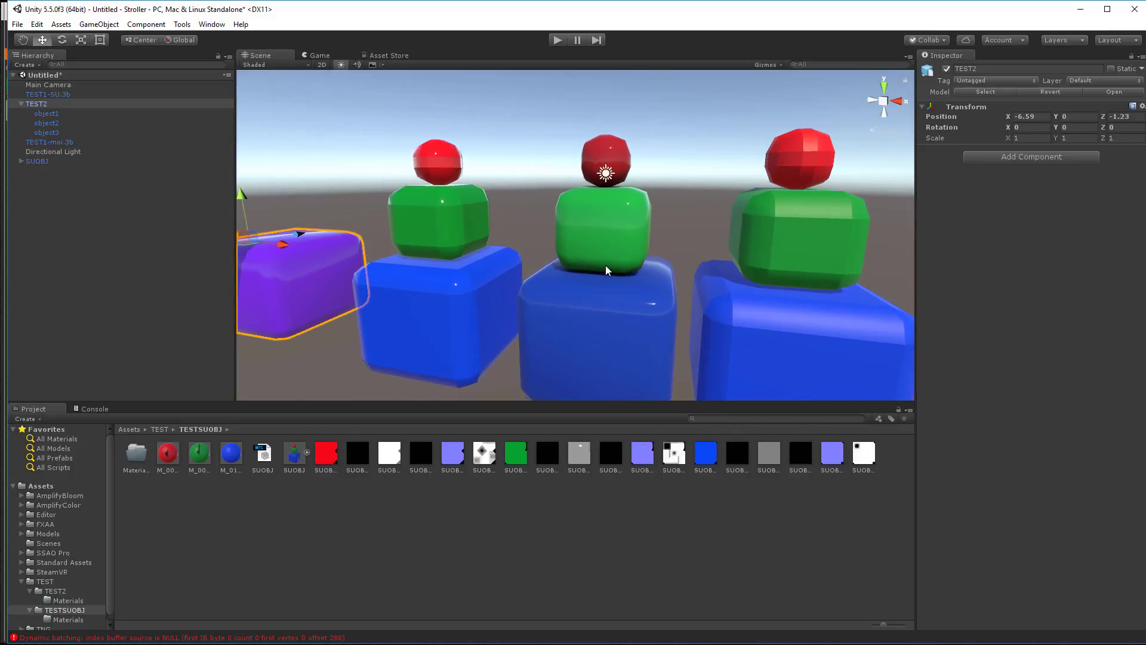
scroll(607, 267, "down", 1)
scroll(608, 267, "down", 1)
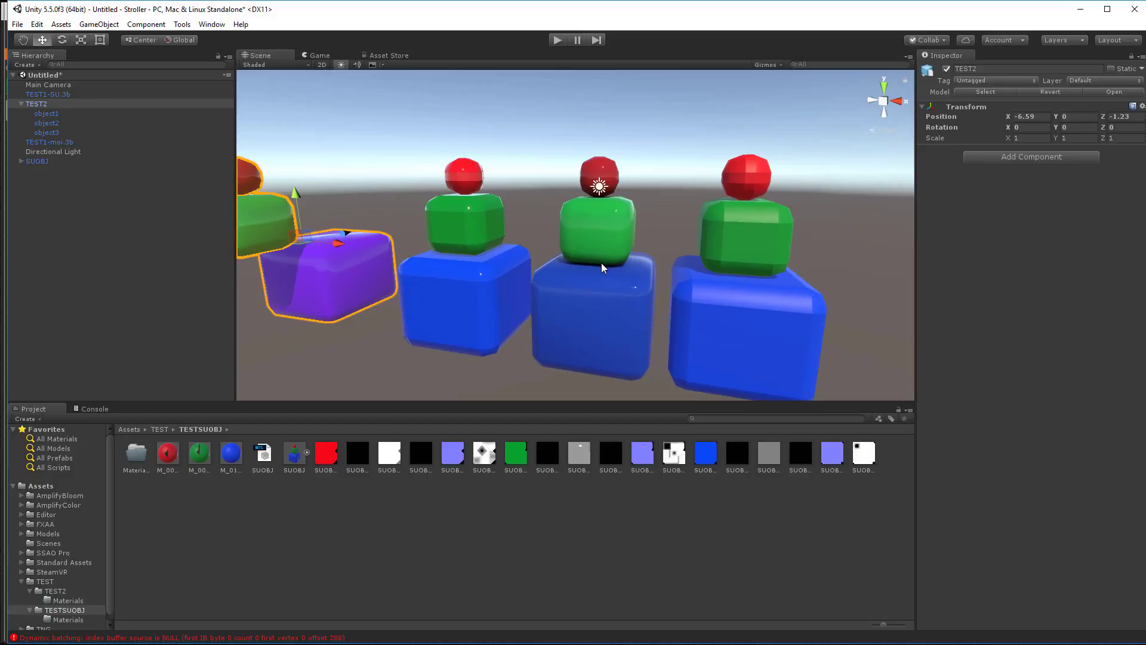
- Inspect the MoI, SketchUp and SUOBJ towers one after another and compare their shading
left_click(609, 328)
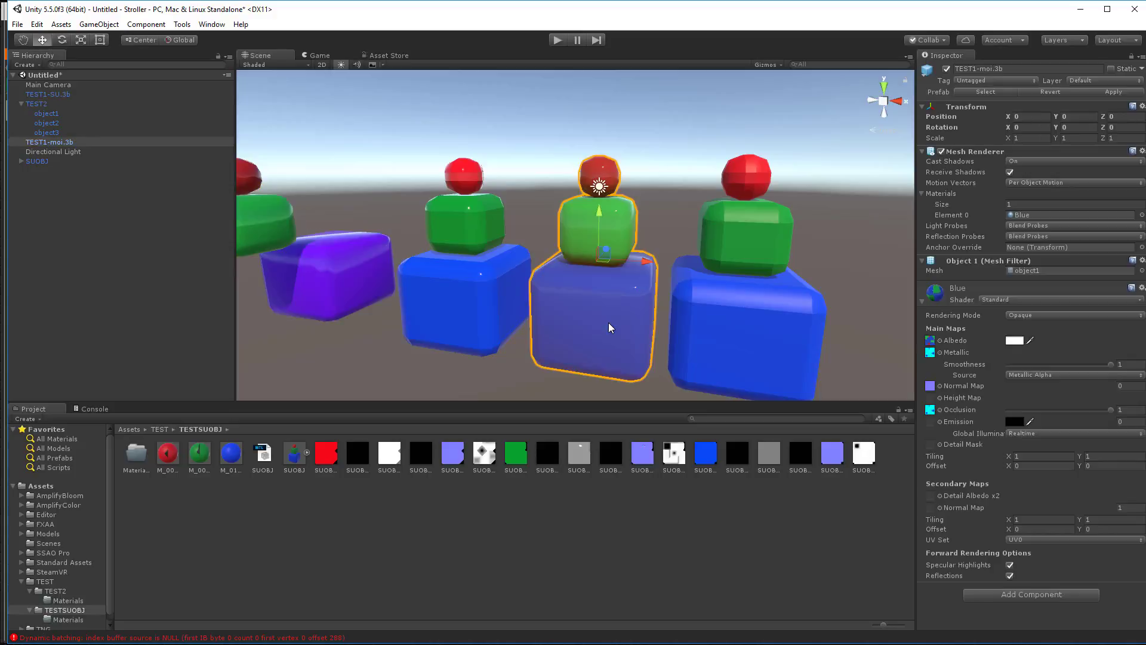
left_click(501, 377)
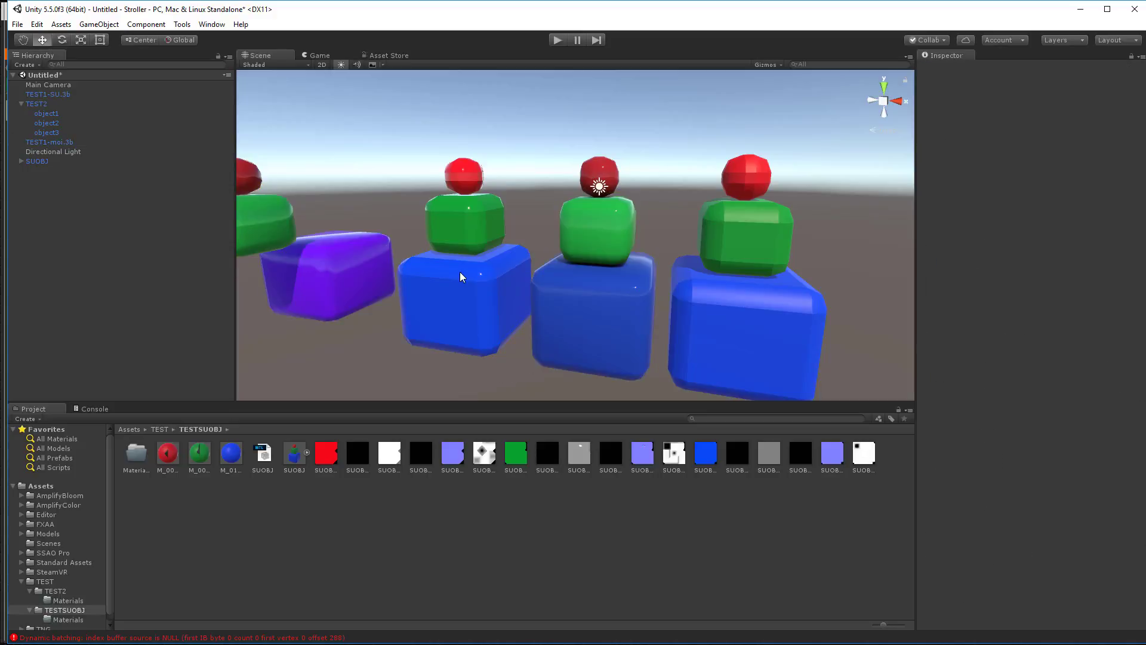
left_click(469, 322)
left_click(495, 379)
middle_click_drag(494, 371, 450, 360)
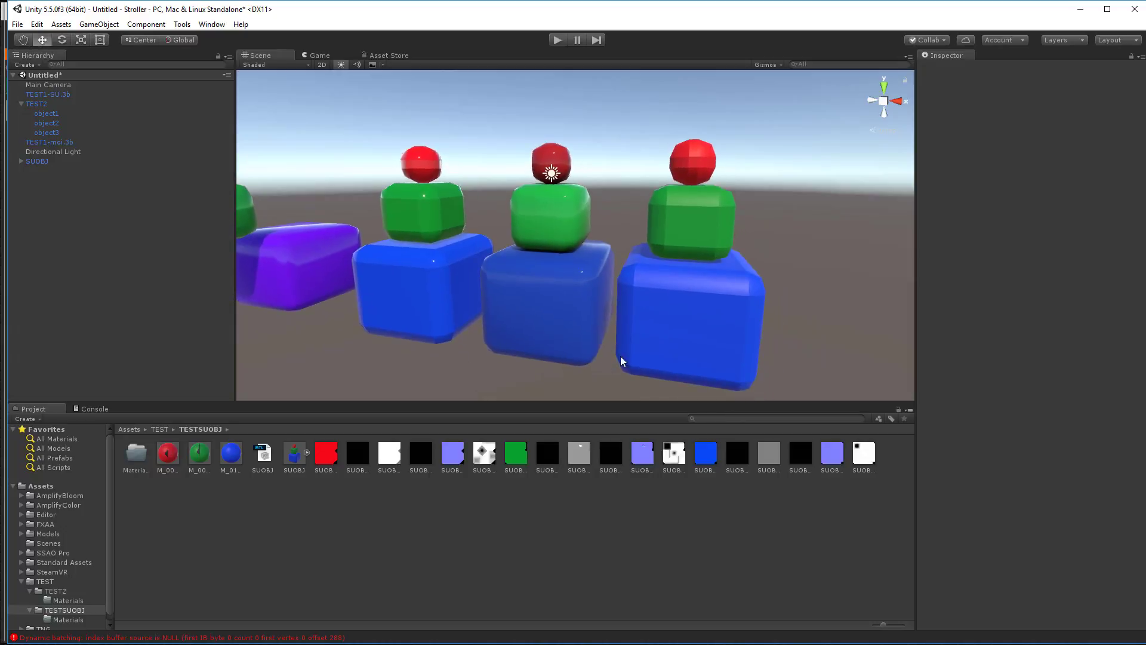
left_click(685, 322)
mouse_move(784, 277)
middle_mouse_down()
mouse_move(786, 266)
mouse_move(781, 276)
middle_mouse_up()
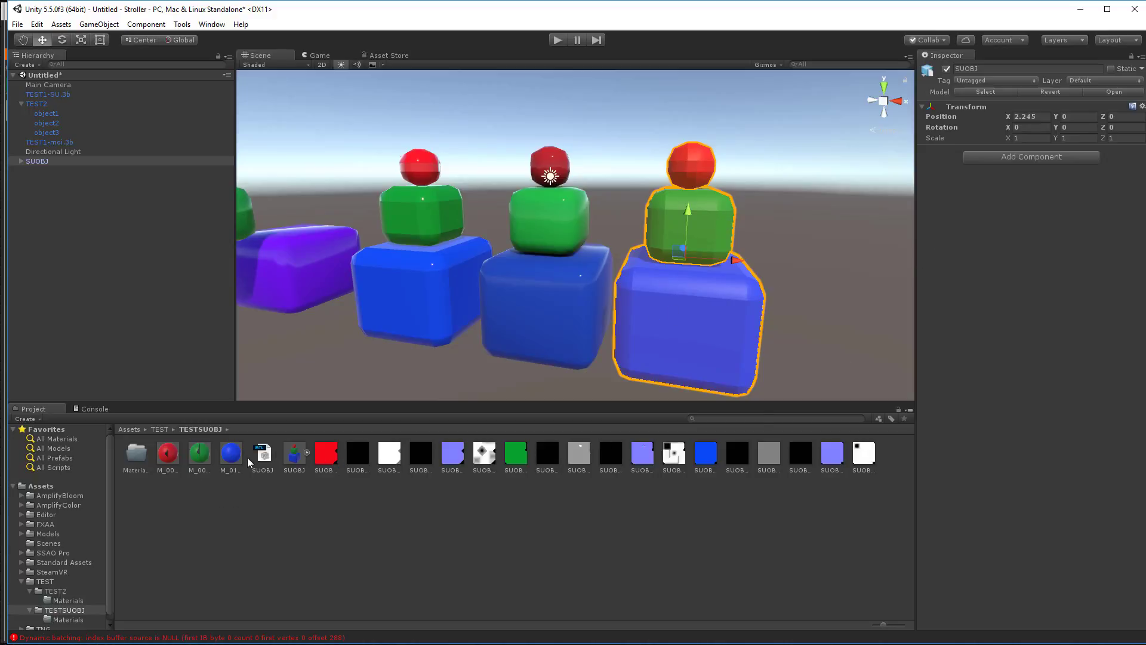
- Check which maps are assigned to the M_0020_Red, M_0065_Lime and M_0103_Blue materials in the TESTSUOBJ folder
left_click(167, 454)
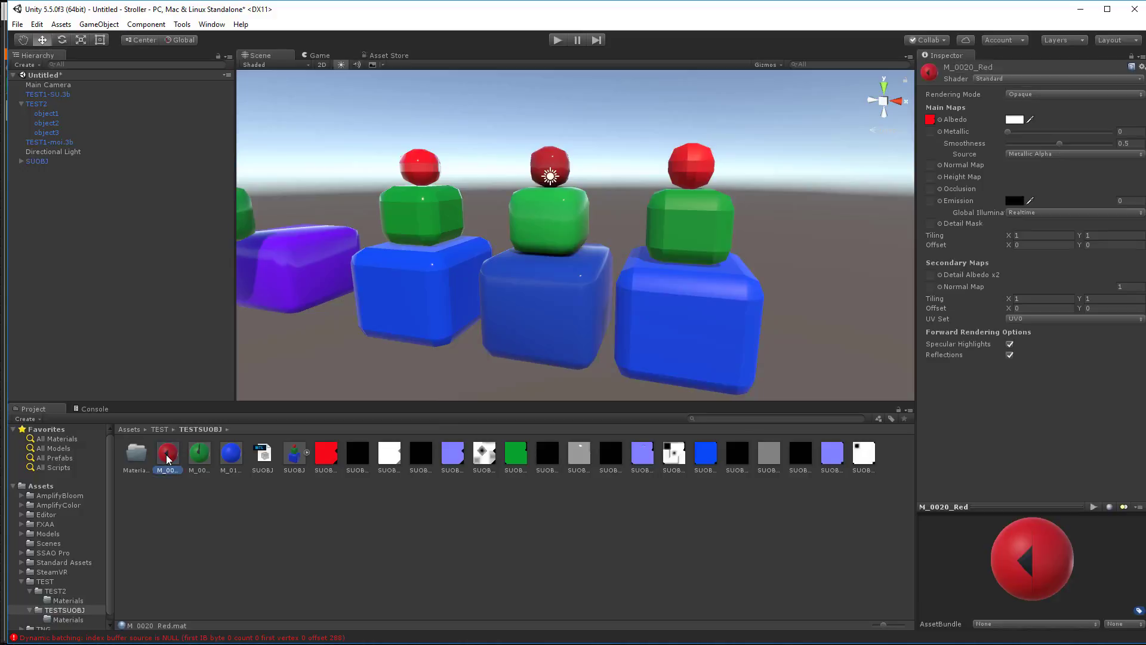
left_click(199, 457)
left_click(226, 457)
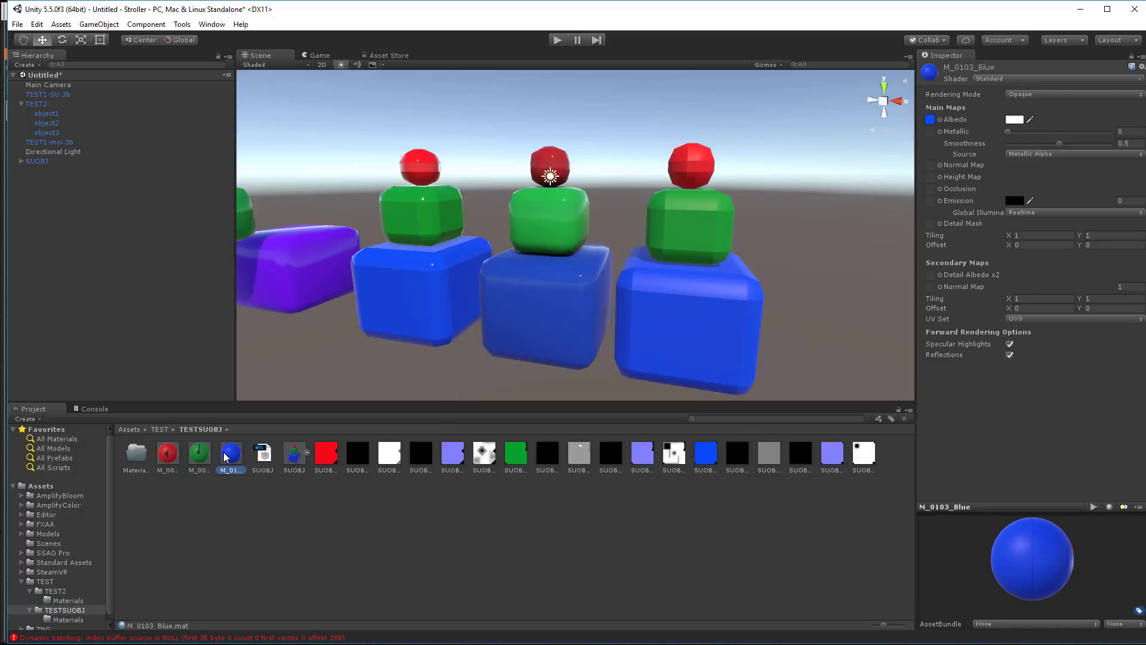
left_click(200, 455)
left_click(169, 455)
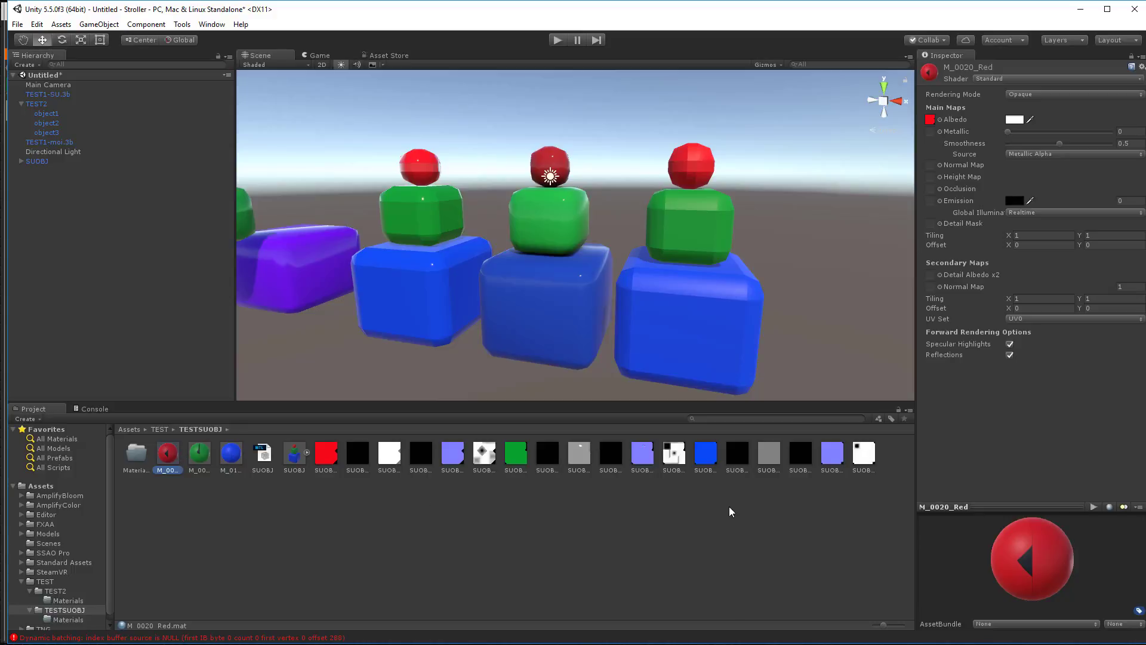
- Assign the Lime metallic, normal and occlusion textures to the M_0065_Lime material on the SUOBJ tower's green block
left_click(699, 215)
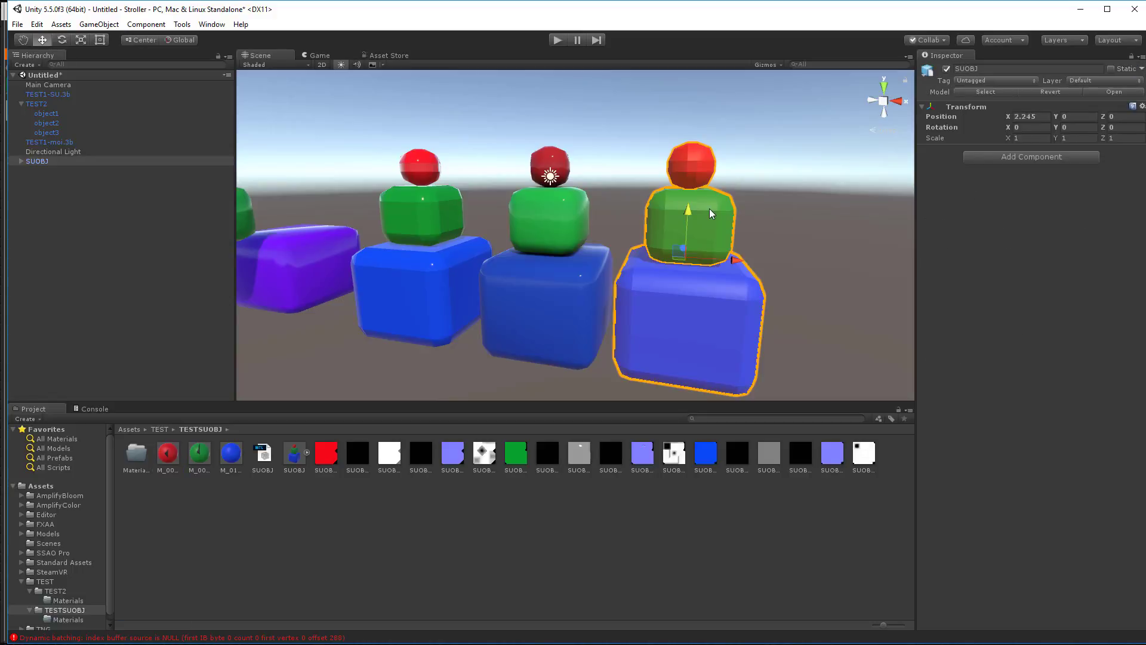
double_click(710, 209)
left_click(711, 213)
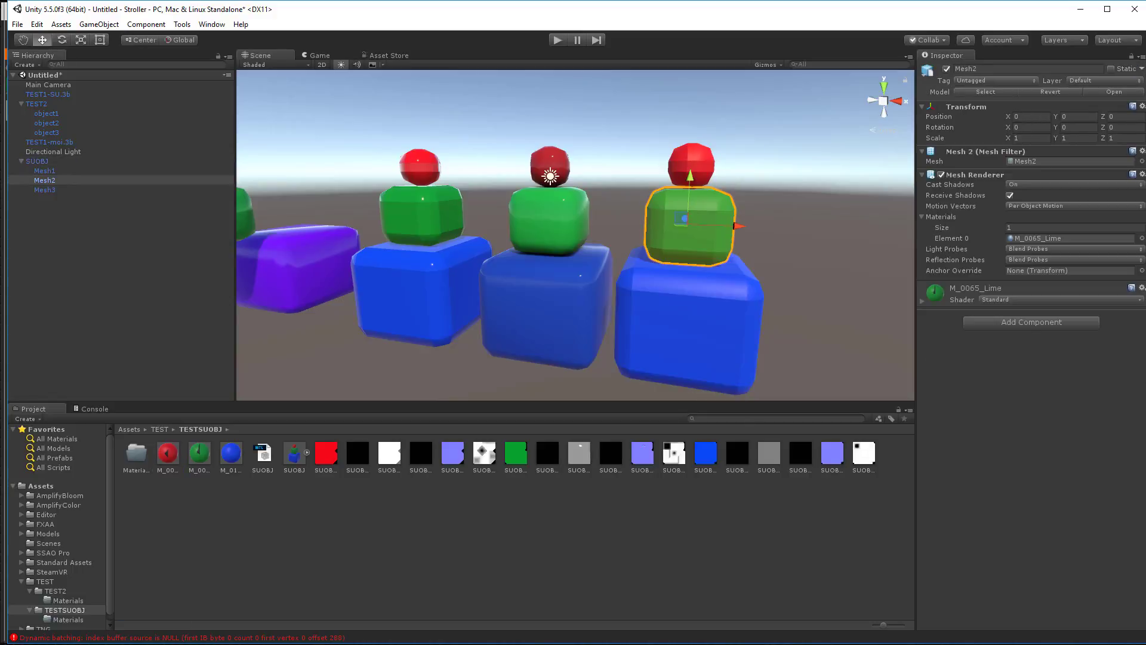
left_click(922, 303)
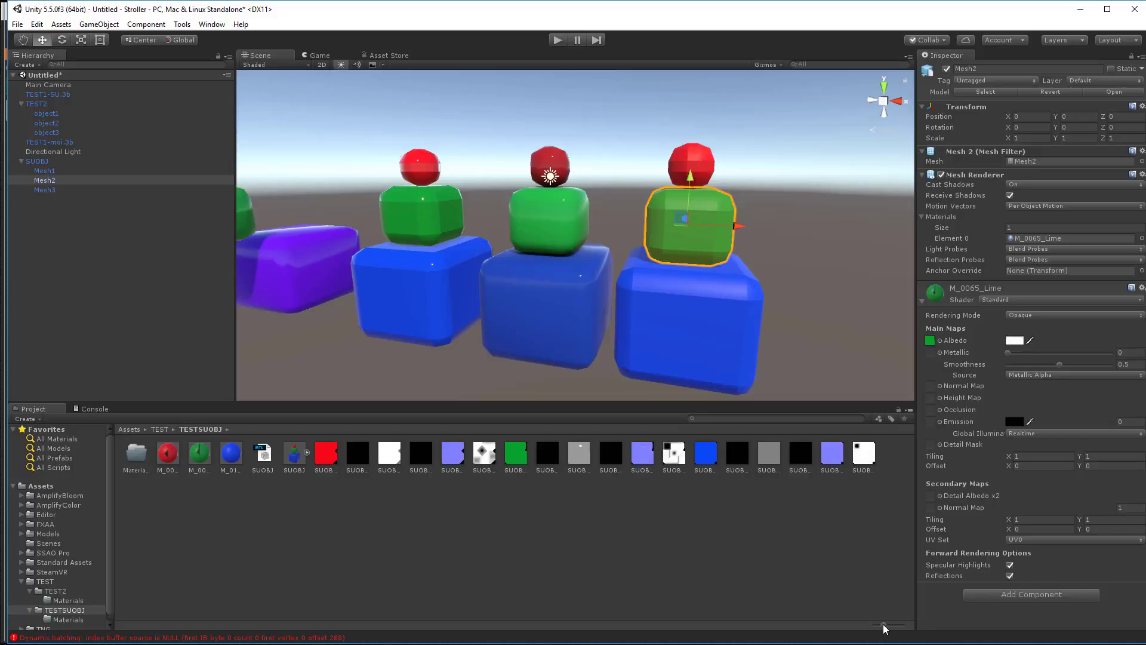
left_click_drag(884, 625, 873, 625)
scroll(233, 546, "down", 3)
left_click_drag(221, 557, 930, 386)
left_click_drag(221, 567, 930, 440)
scroll(418, 537, "up", 3)
- Assign the Blue normal and occlusion textures to the M_0103_Blue material on the SUOBJ tower's bottom block
left_click(812, 245)
left_click_drag(794, 233, 910, 244, "alt")
left_click(698, 299)
scroll(374, 597, "down", 3)
left_click(928, 290)
left_click_drag(207, 596, 930, 387)
left_click_drag(218, 615, 930, 440)
- Assign the Red metallic, normal and occlusion textures to the M_0020_Red material in the TESTSUOBJ folder
left_click(157, 450)
scroll(475, 532, "down", 3)
left_click_drag(185, 482, 931, 131)
left_click_drag(185, 491, 930, 219)
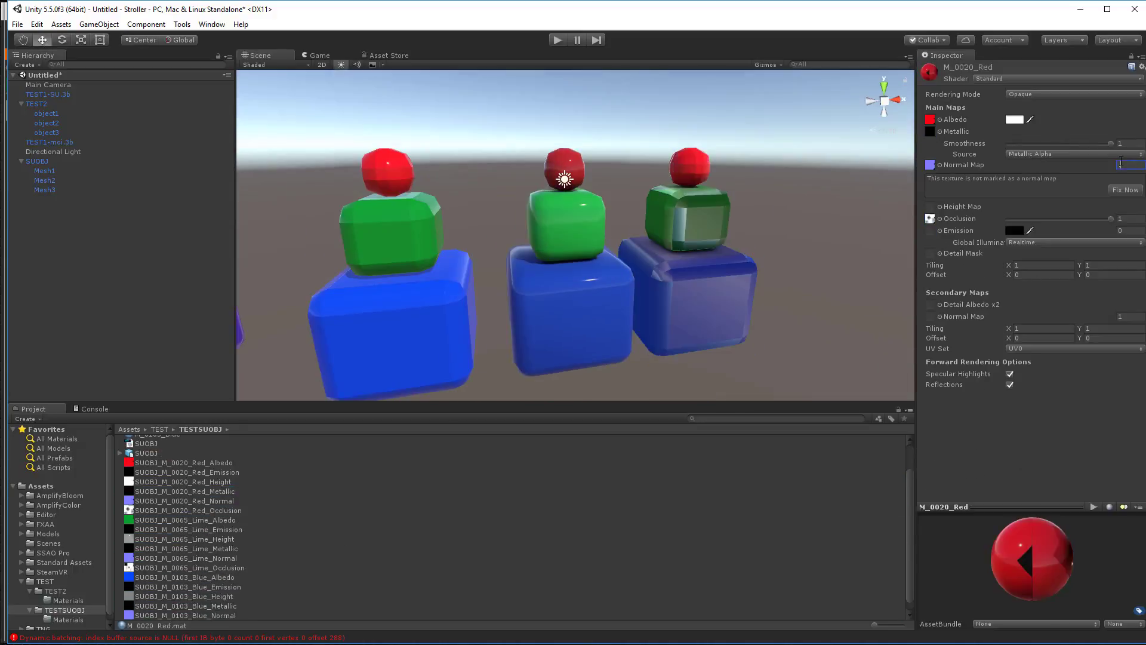
- Set the normal map strength to 0.01 on the SUOBJ tower's red, lime and blue materials
left_click(690, 221)
left_click_drag(1102, 439, 991, 443)
left_click(695, 304)
left_click(1120, 386)
type(".01")
left_click(691, 167)
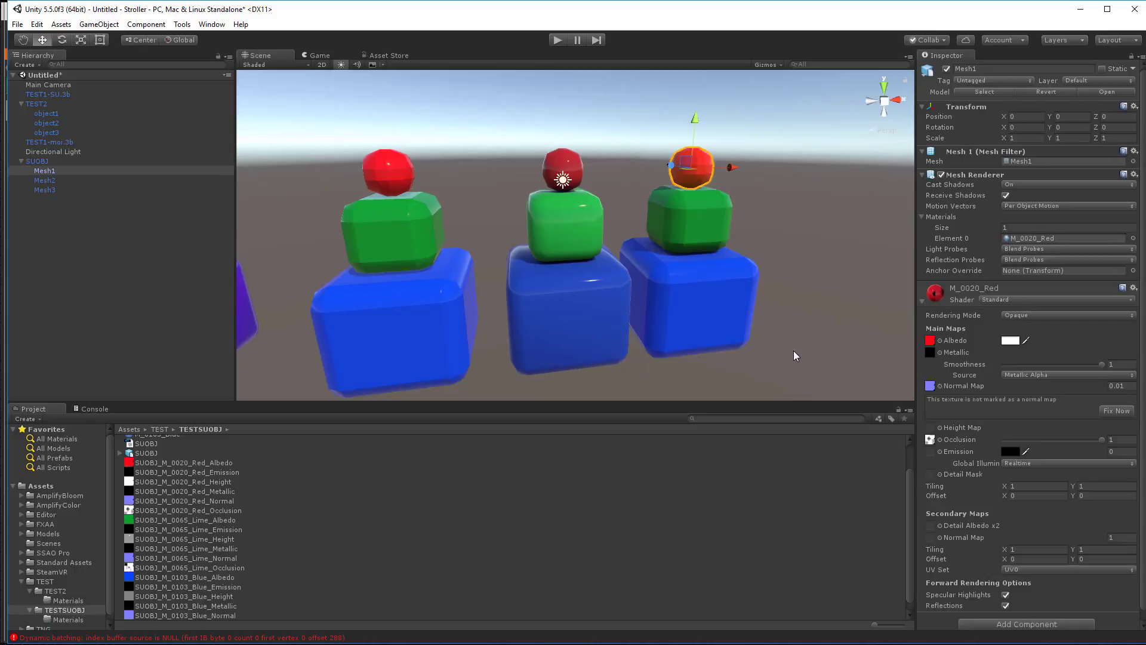
- Set the M_0065_Lime material's normal map strength to 0.2 and compare the green block's shading with the neighbouring towers
left_click_drag(801, 349, 605, 276, "alt")
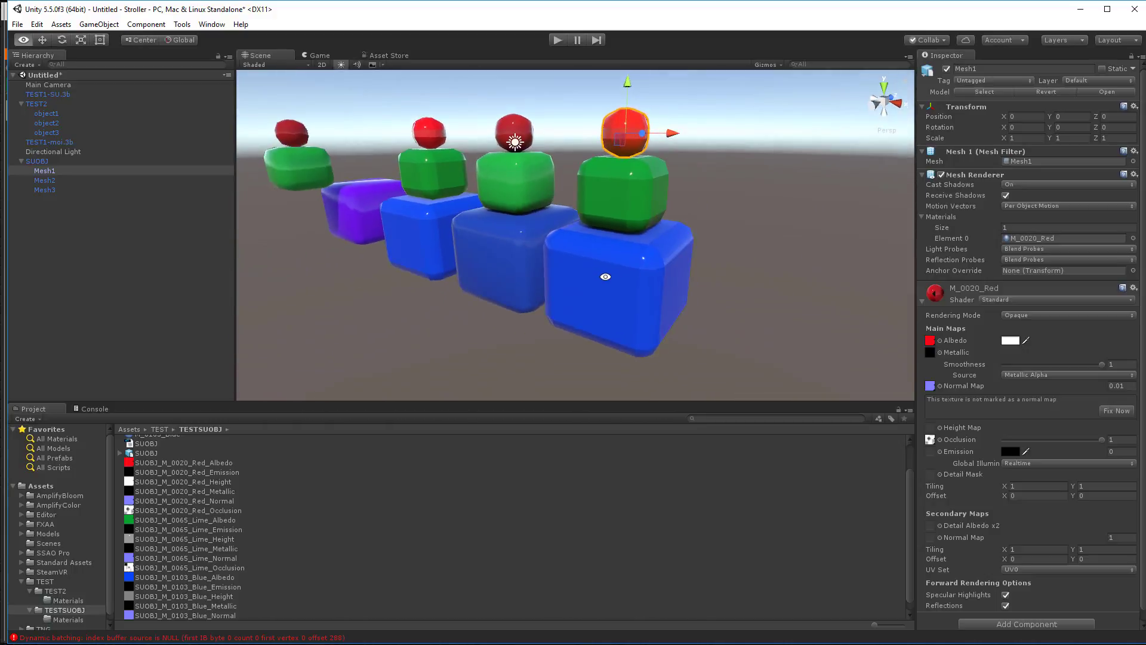
right_click_drag(691, 184, 770, 271, "alt")
left_click_drag(598, 218, 702, 174, "alt")
left_click(702, 173)
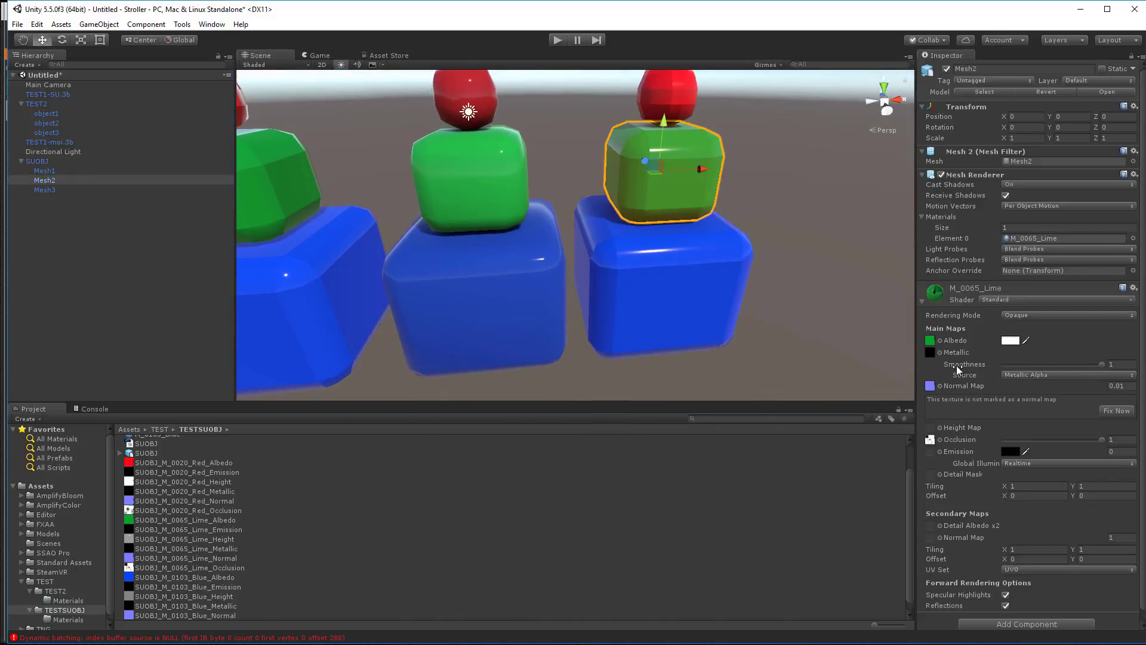
left_click(1098, 390)
type(".2")
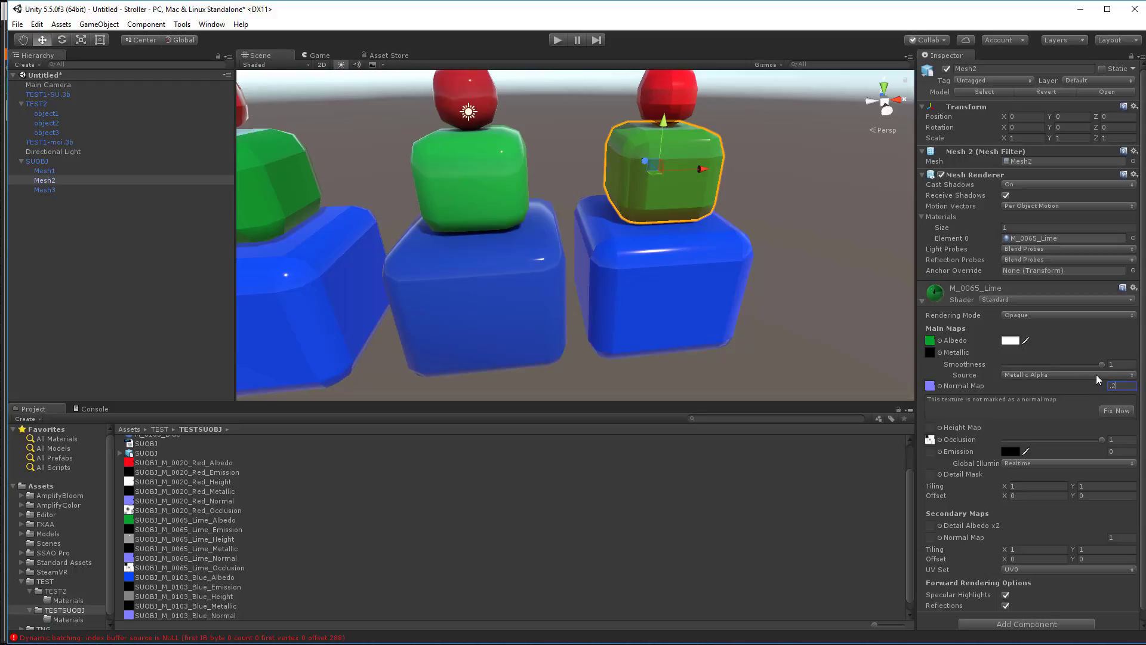
key("Tab")
left_click_drag(844, 250, 824, 285, "alt")
left_click(831, 272)
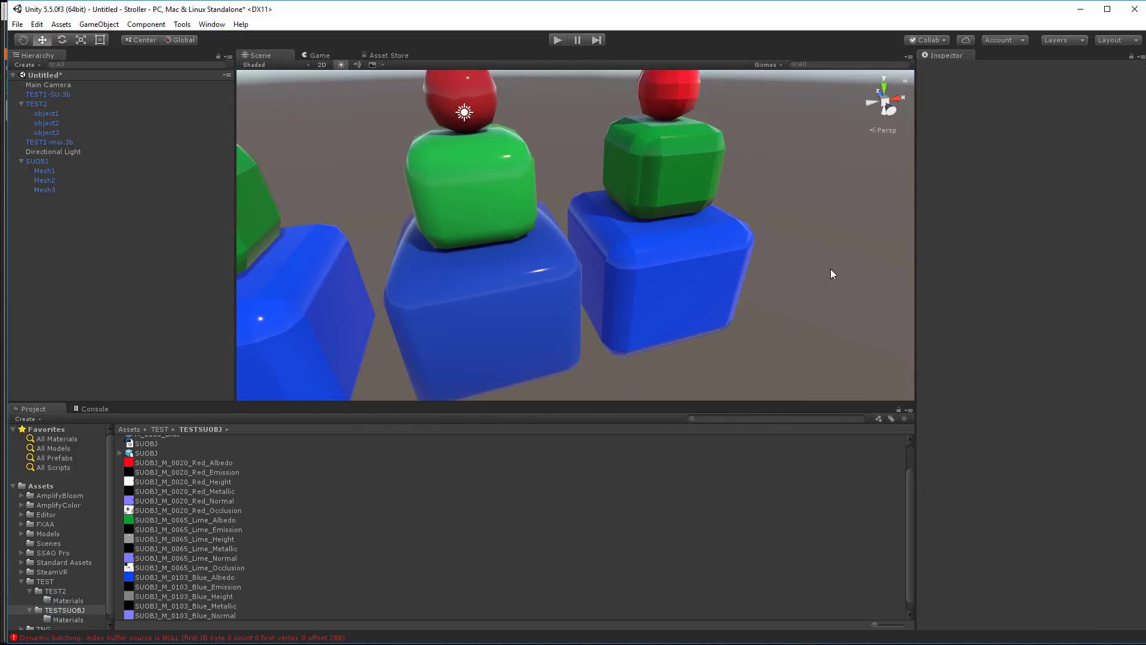
left_click_drag(795, 230, 515, 286, "alt")
left_click_drag(760, 189, 555, 257, "alt")
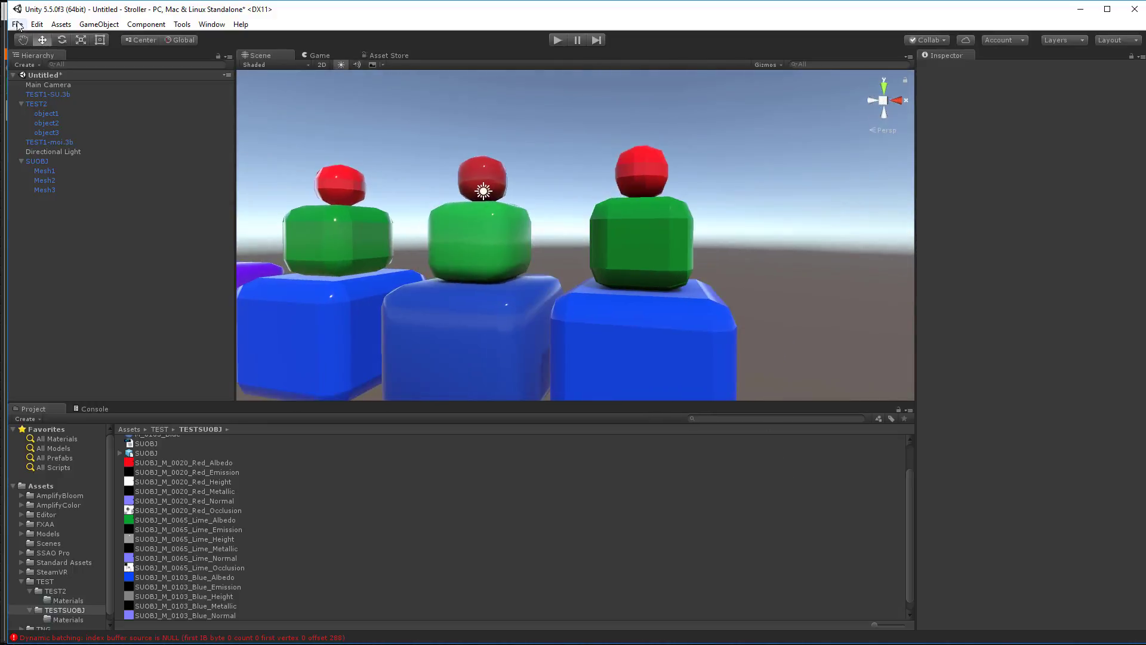
- Check the Color Space choice in the project's Player settings, selecting Linear
left_click(17, 24)
mouse_move(37, 25)
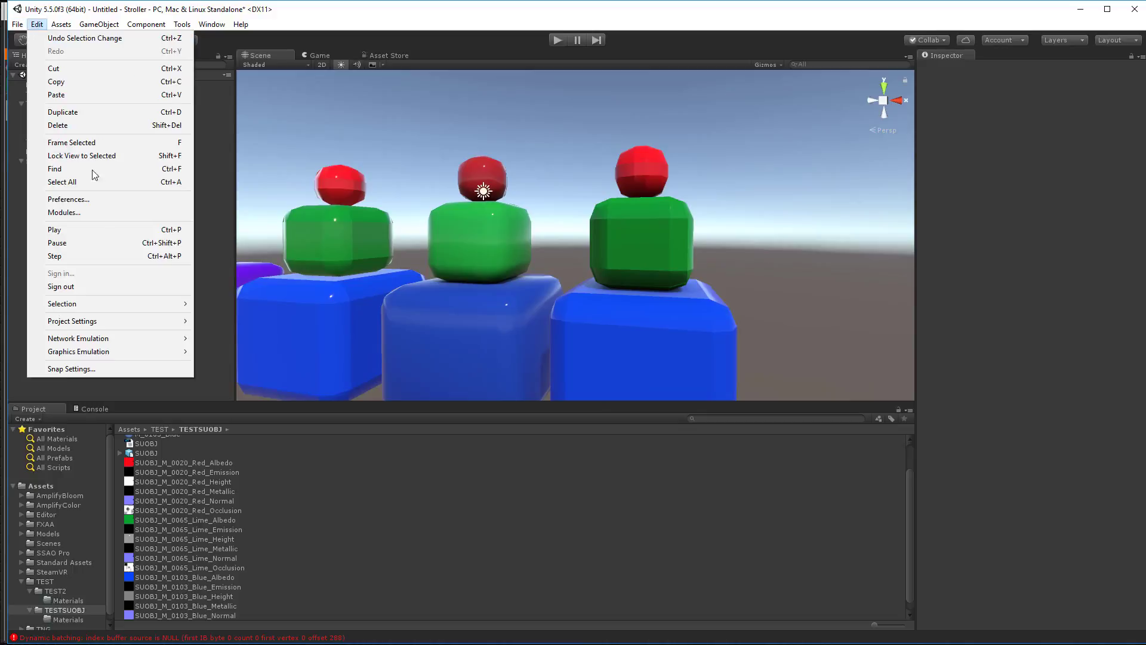
mouse_move(99, 325)
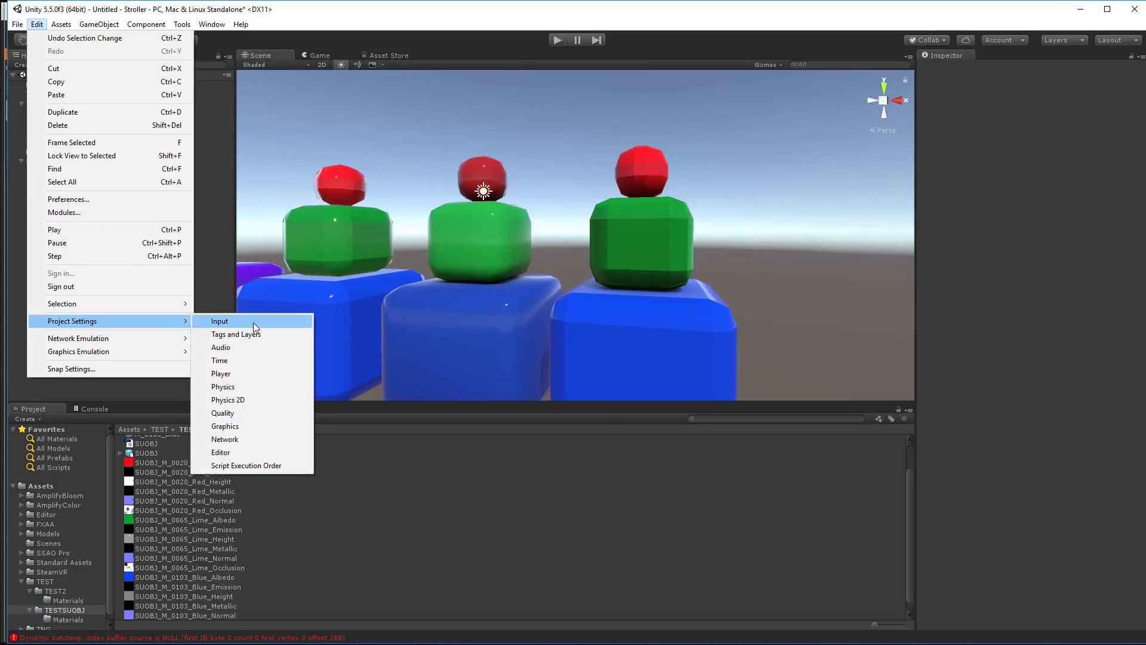
left_click(245, 375)
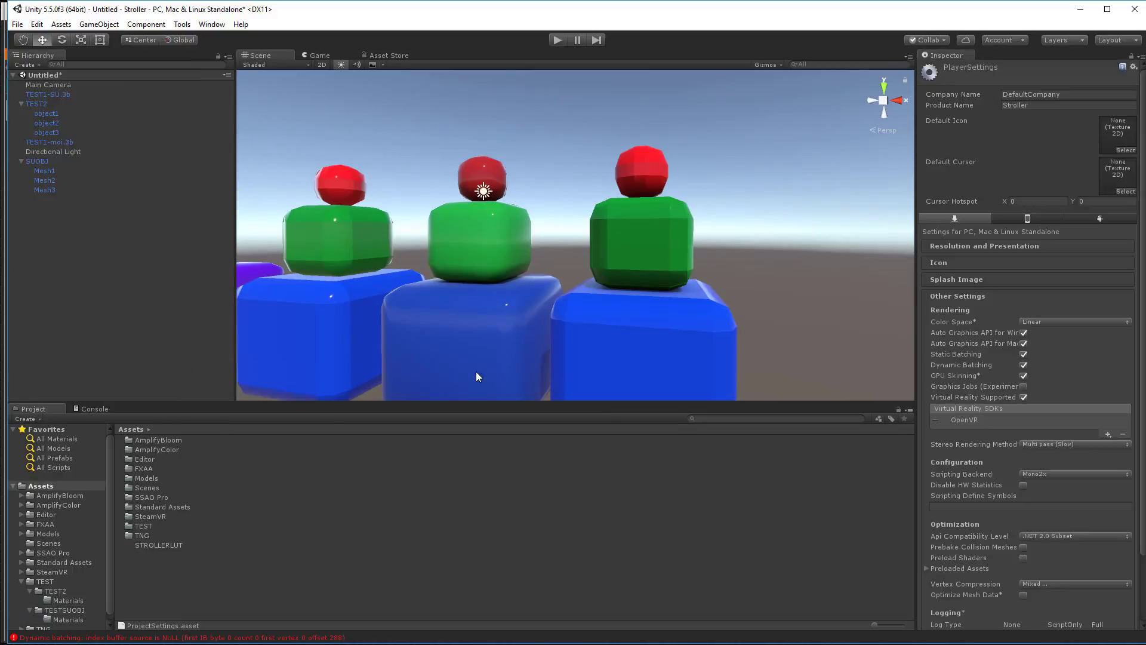
left_click(1034, 323)
left_click(1049, 346)
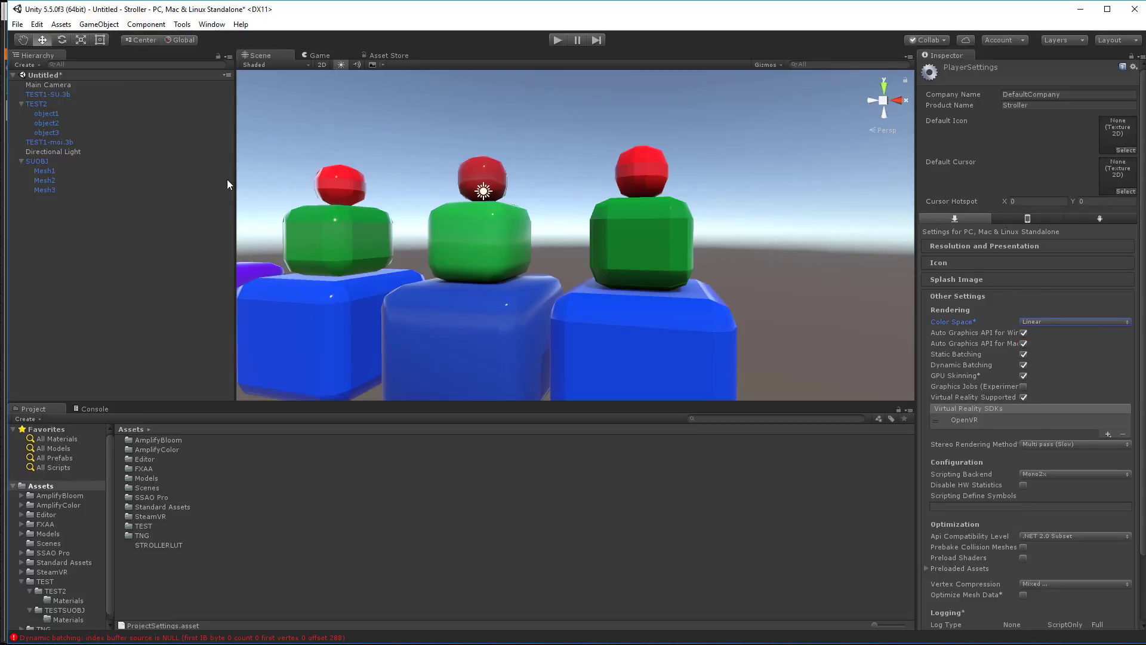
- Move the SUOBJ tower's red sphere sideways off the green block to about X 1.227
left_click(46, 123)
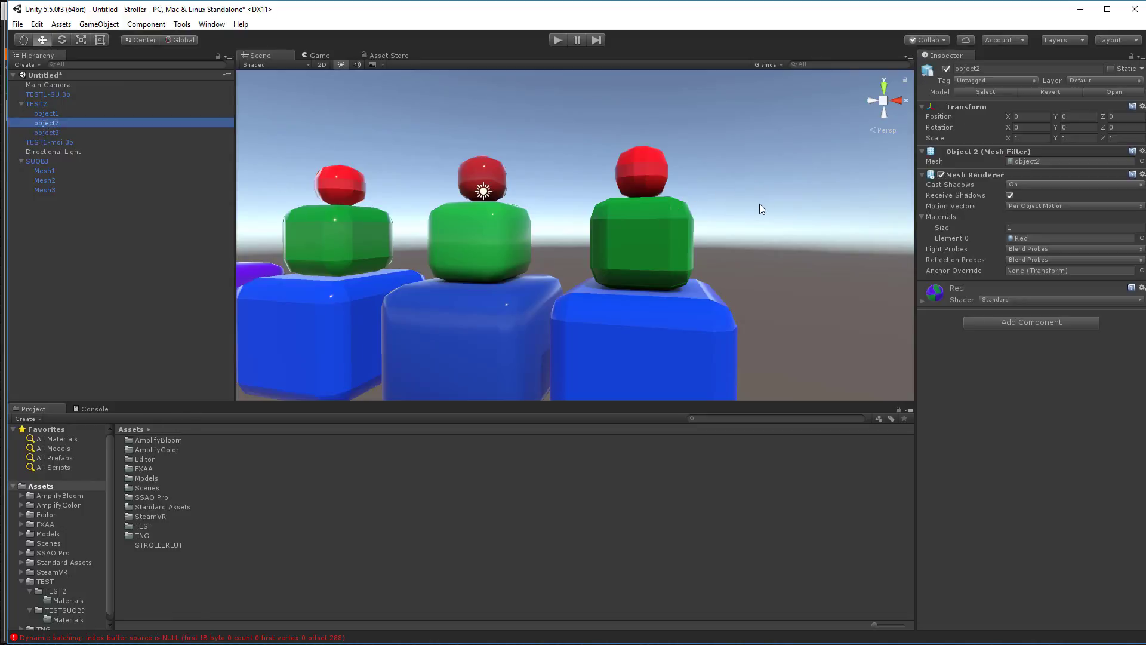
left_click_drag(759, 203, 719, 233, "alt")
left_click(653, 226)
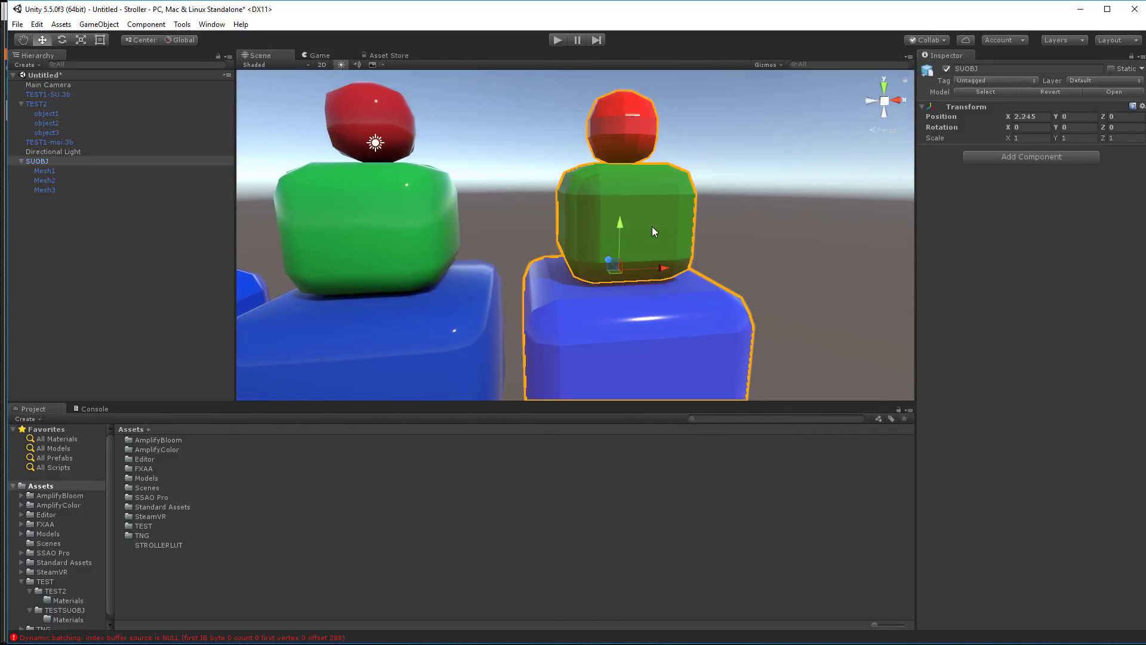
left_click(635, 118)
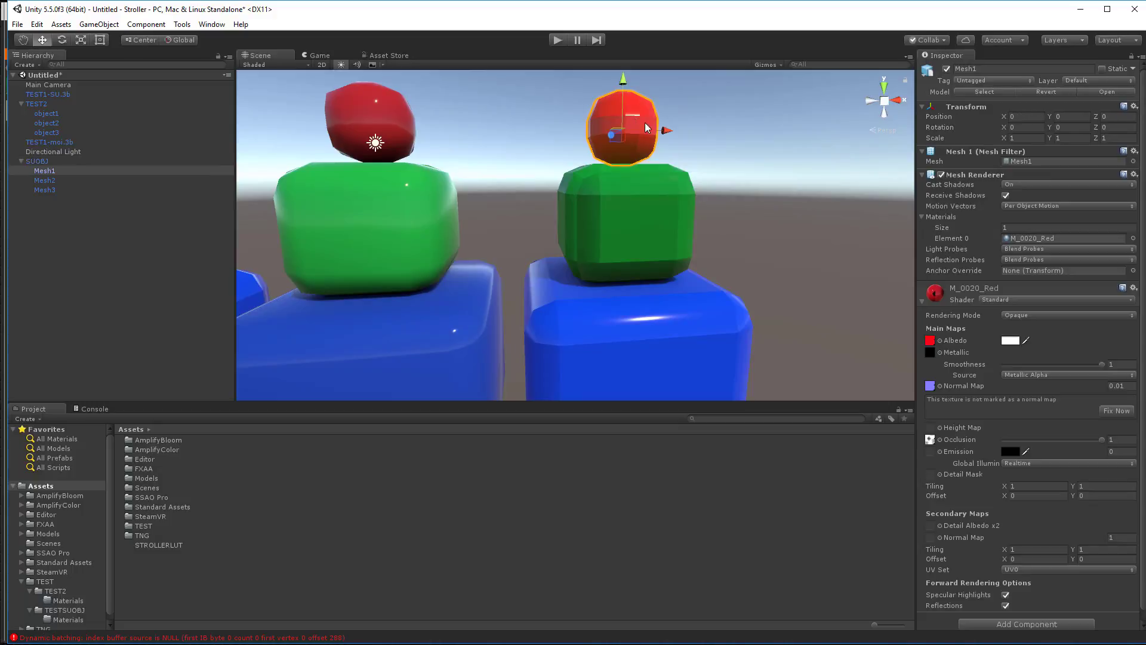
left_click_drag(668, 135, 787, 135)
left_click_drag(767, 189, 801, 317, "alt")
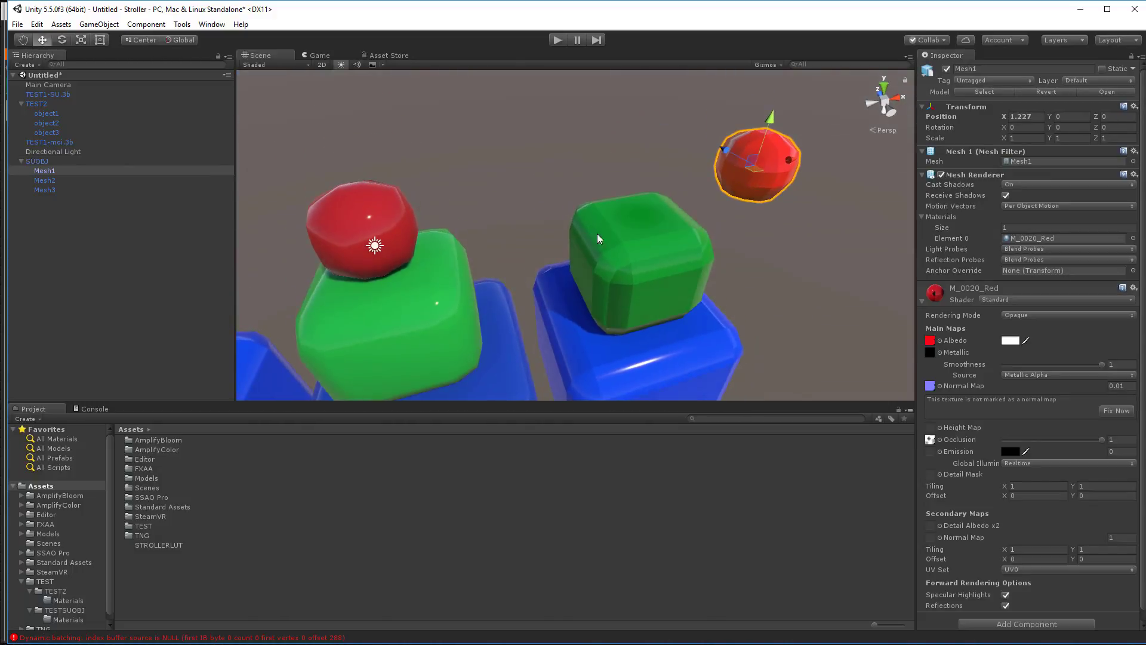
- Set the occlusion strength to 0 on the M_0065_Lime and M_0020_Red materials, and Lime's normal map strength to 0.01
left_click(643, 238)
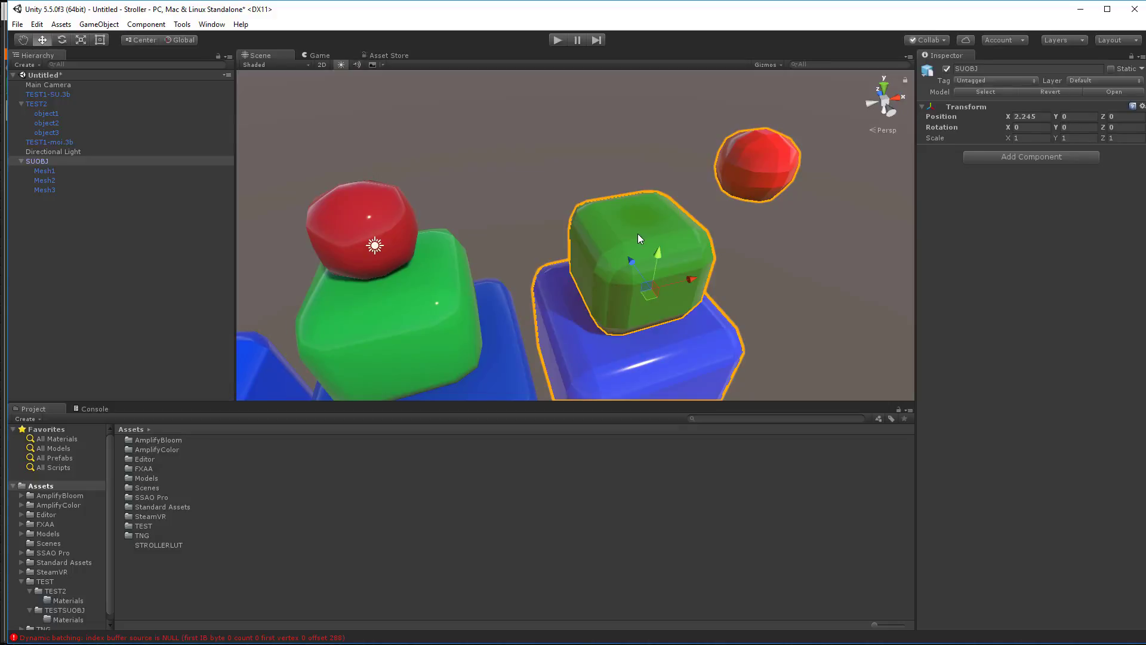
left_click(640, 239)
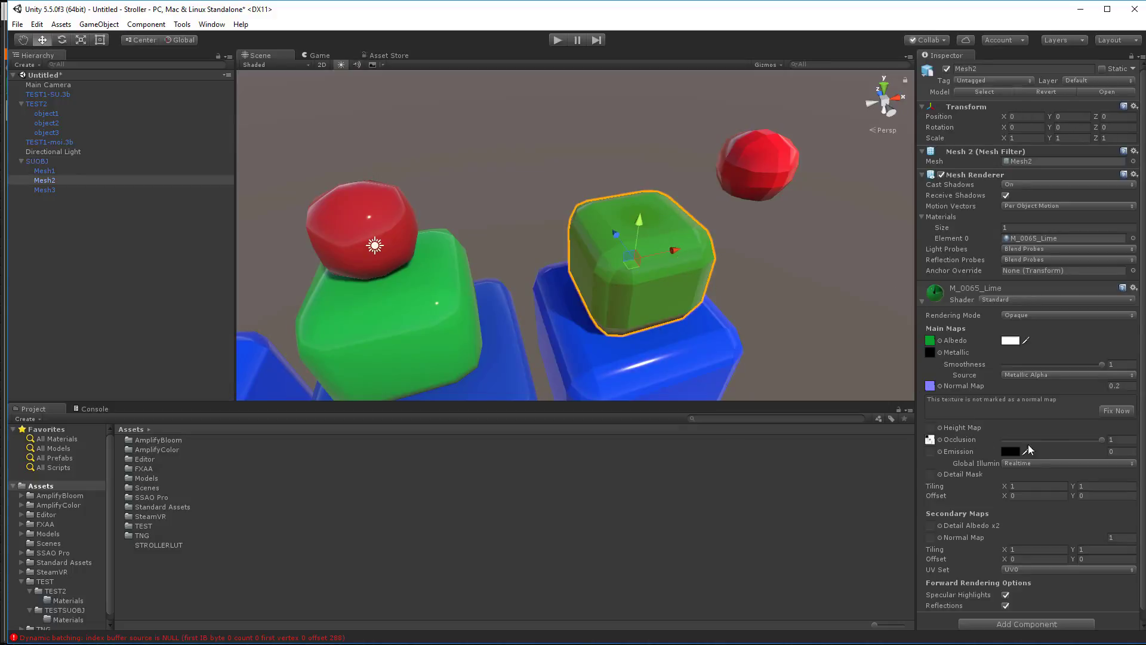
left_click(800, 335)
left_click_drag(776, 316, 716, 209, "alt")
left_click(715, 207)
left_click(715, 206)
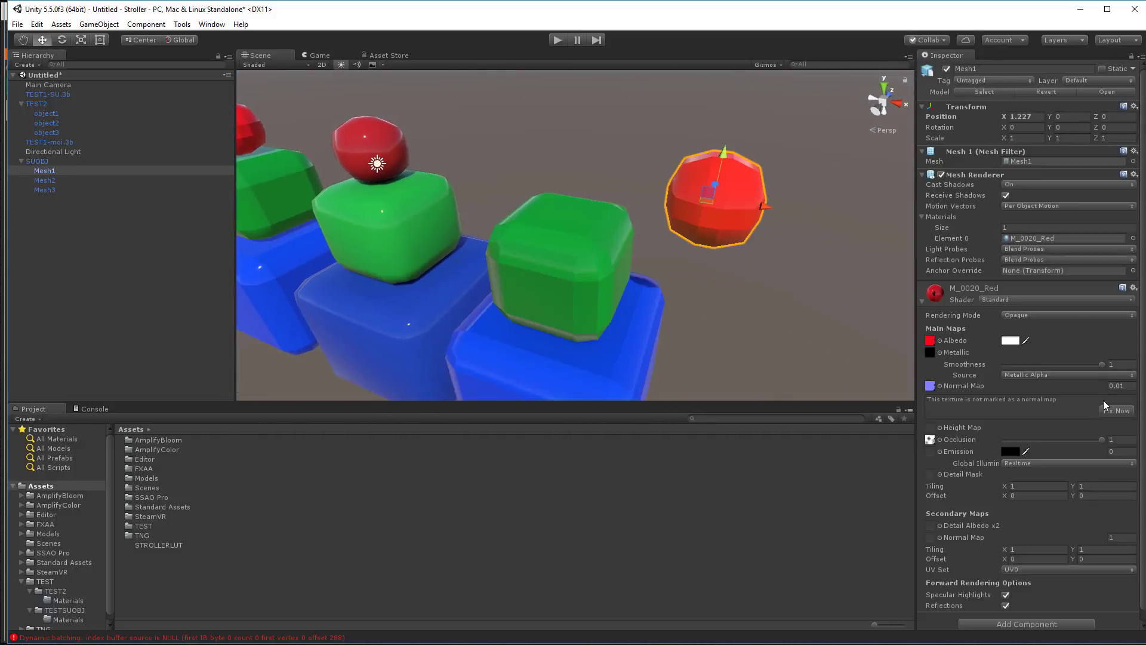
left_click_drag(1103, 440, 809, 261)
scroll(746, 290, "down", 6)
middle_click_drag(809, 261, 802, 268)
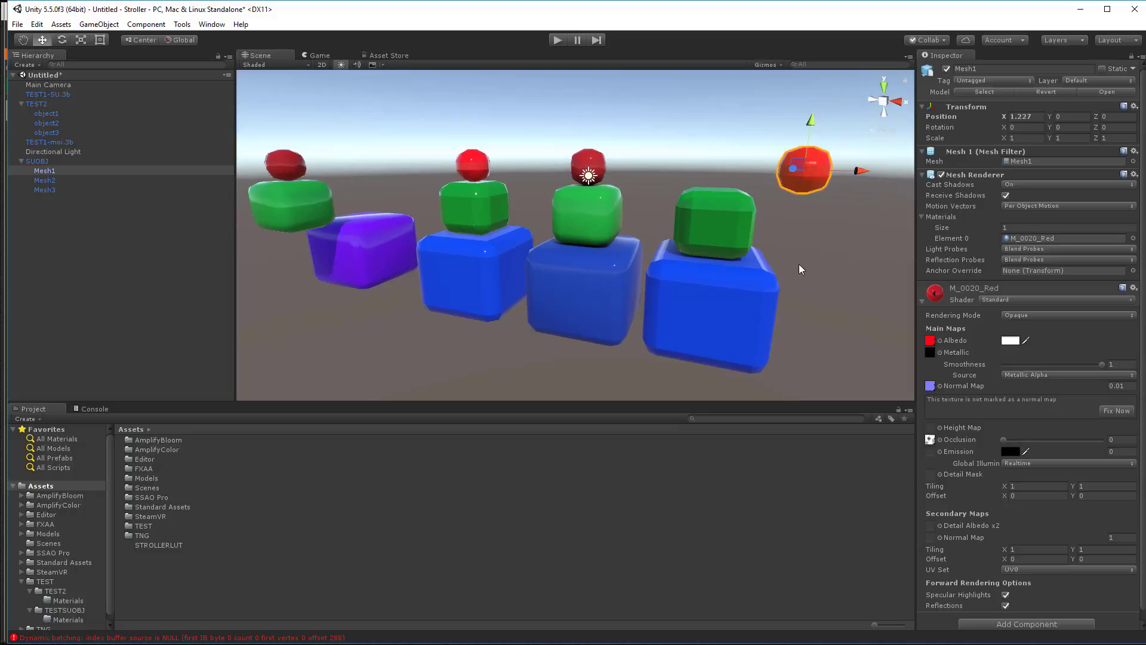
left_click(593, 291)
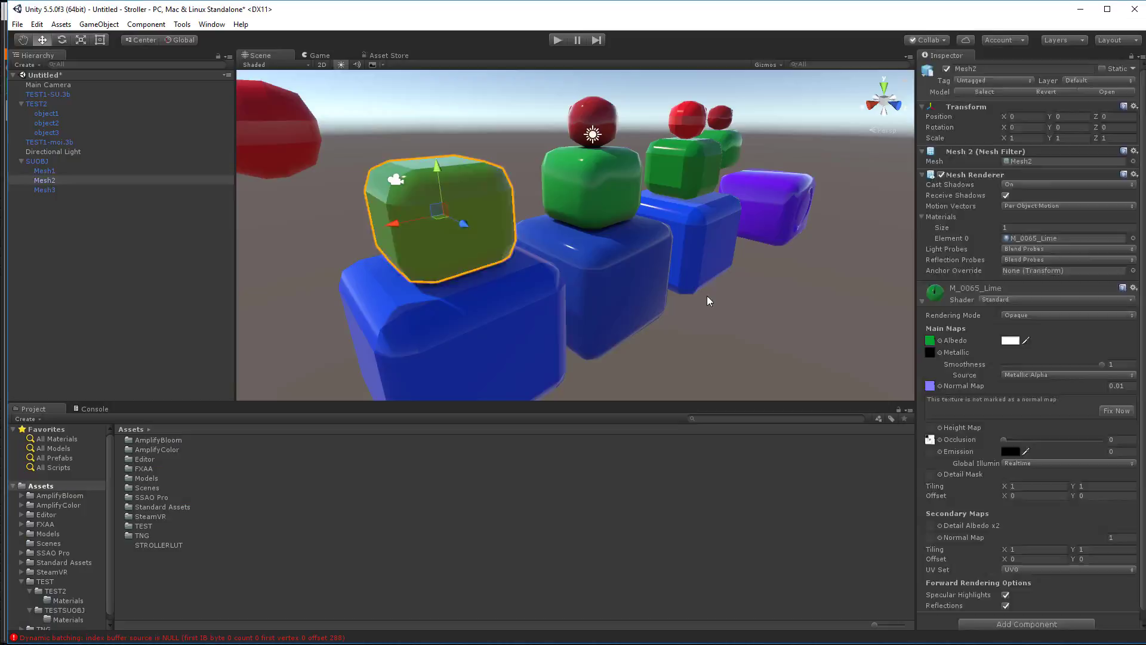
left_click(708, 298)
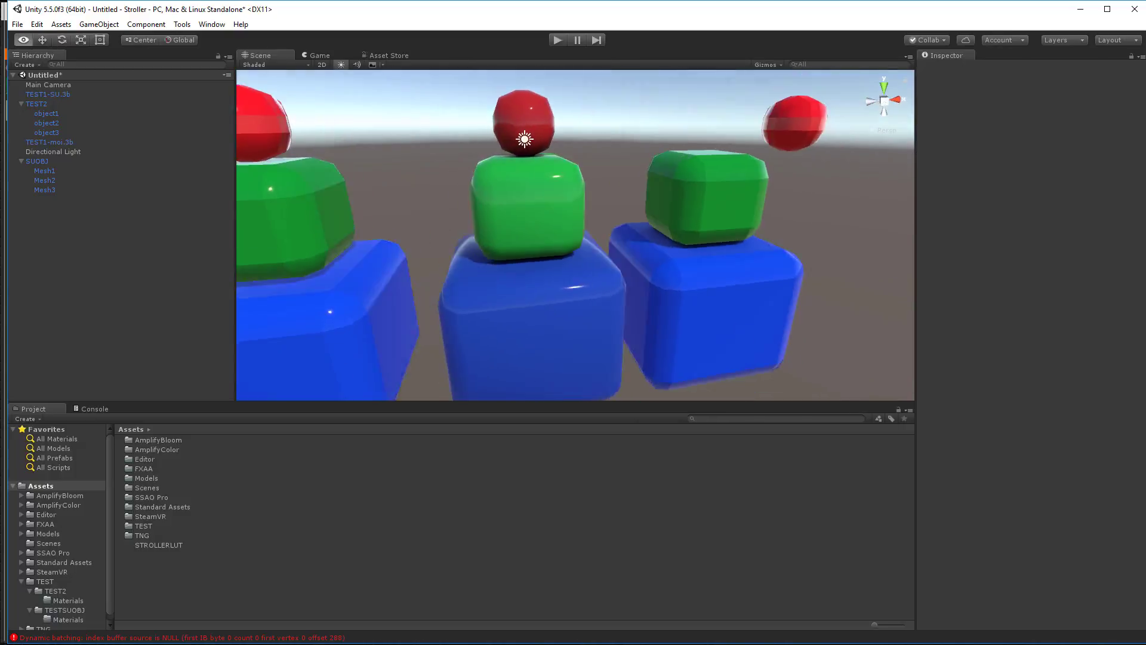